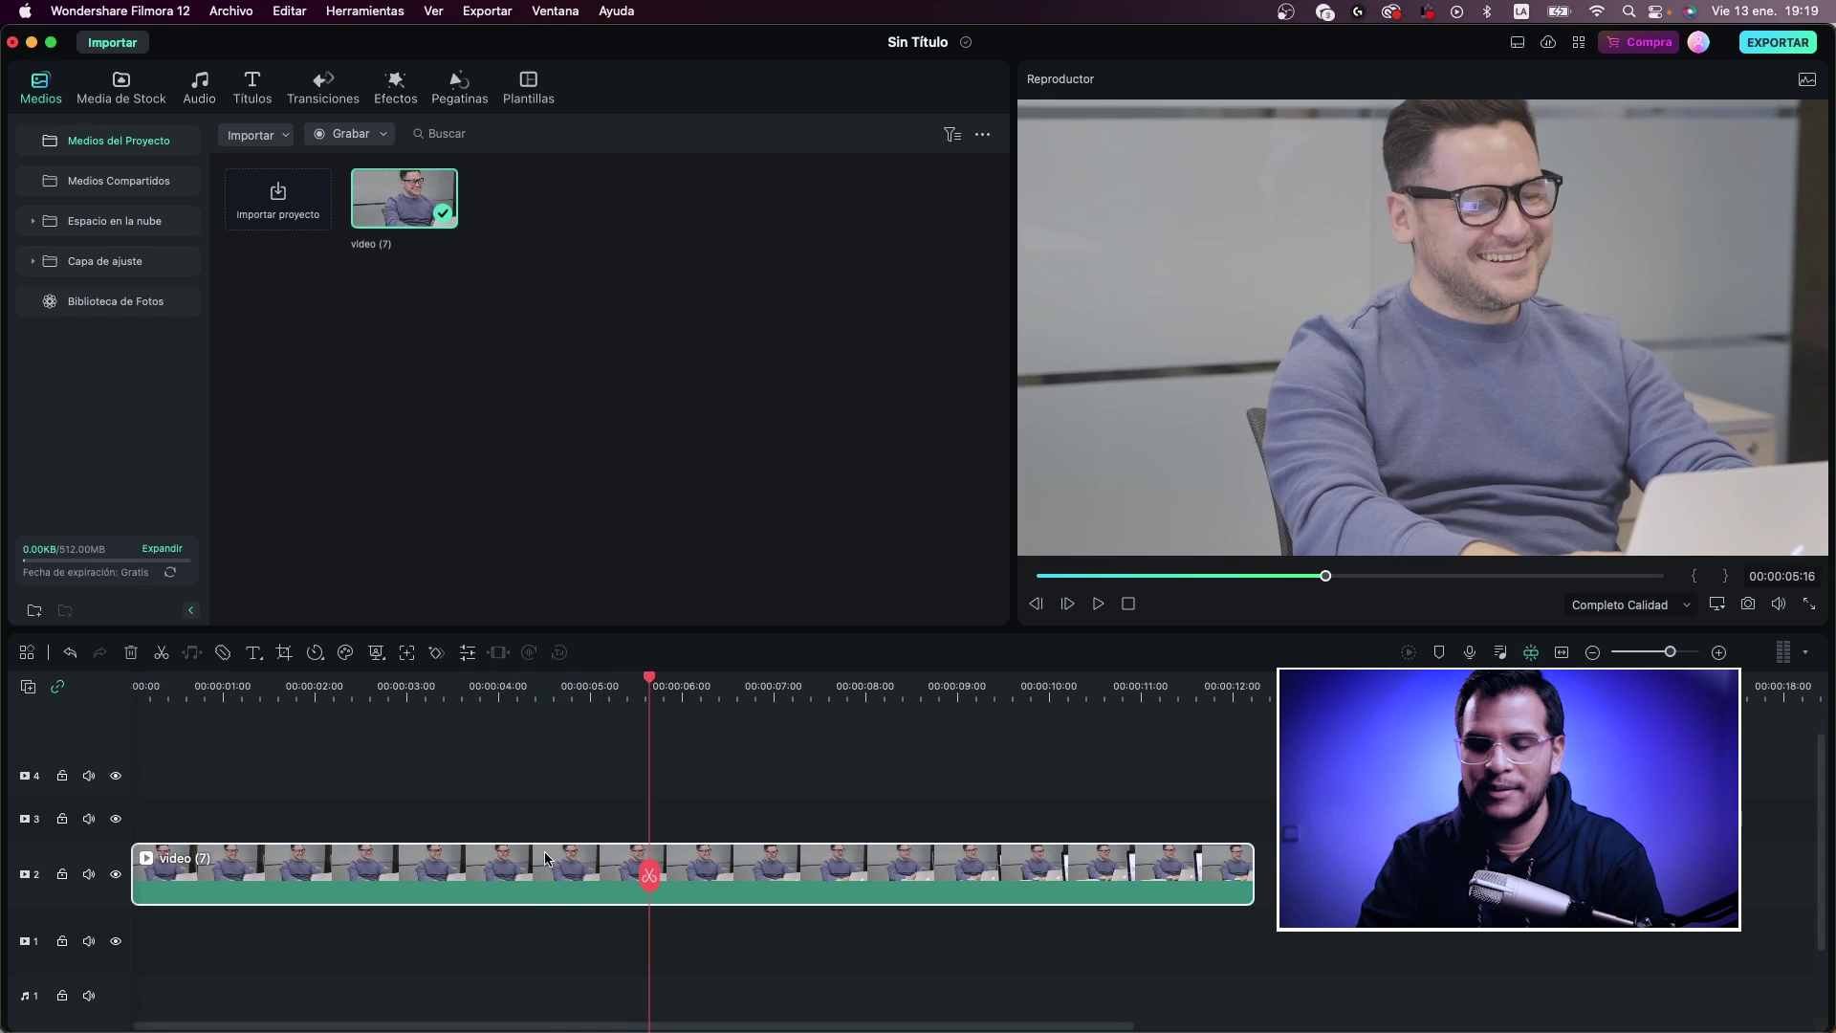
# Step: Duplicate the video (7) clip after the original on track 2 and set the playhead to 00:00:17:23 over the copy
pyautogui.hotkey('ctrl', 'c')
pyautogui.hotkey('ctrl', 'v')
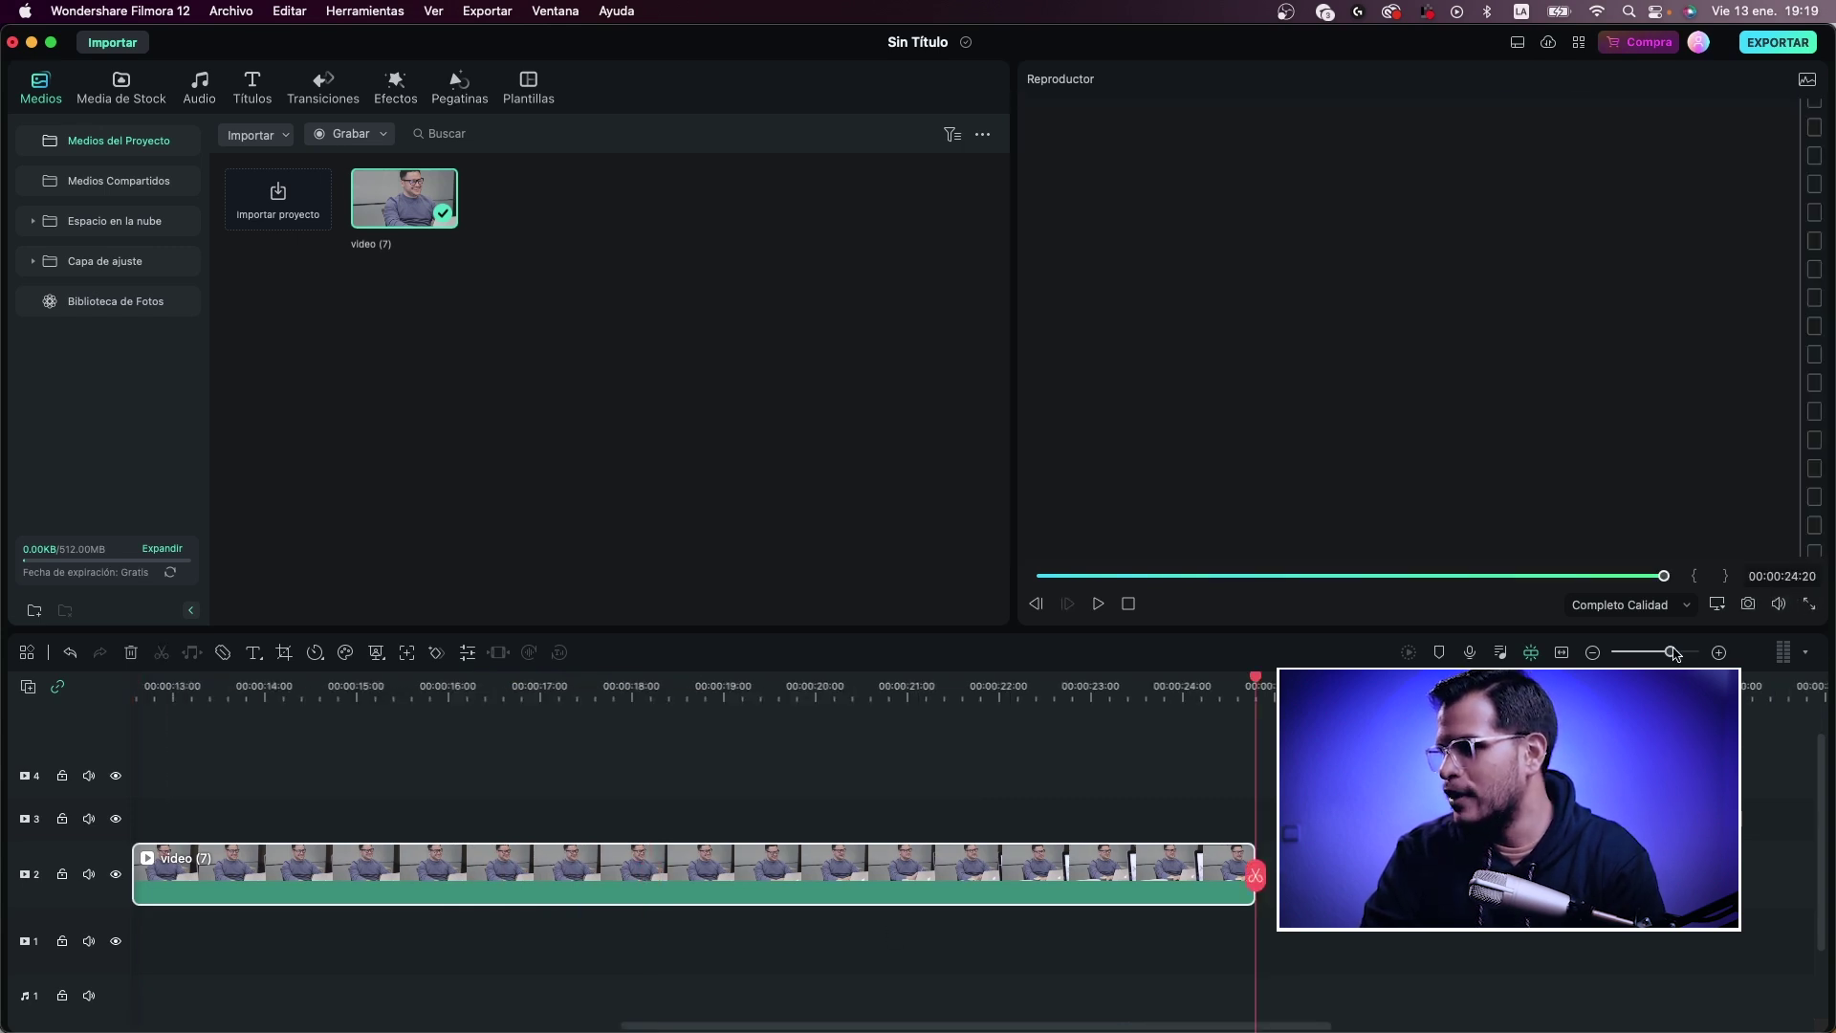
pyautogui.moveTo(1674, 654)
pyautogui.mouseDown()
pyautogui.moveTo(1626, 655)
pyautogui.moveTo(1650, 660)
pyautogui.mouseUp()
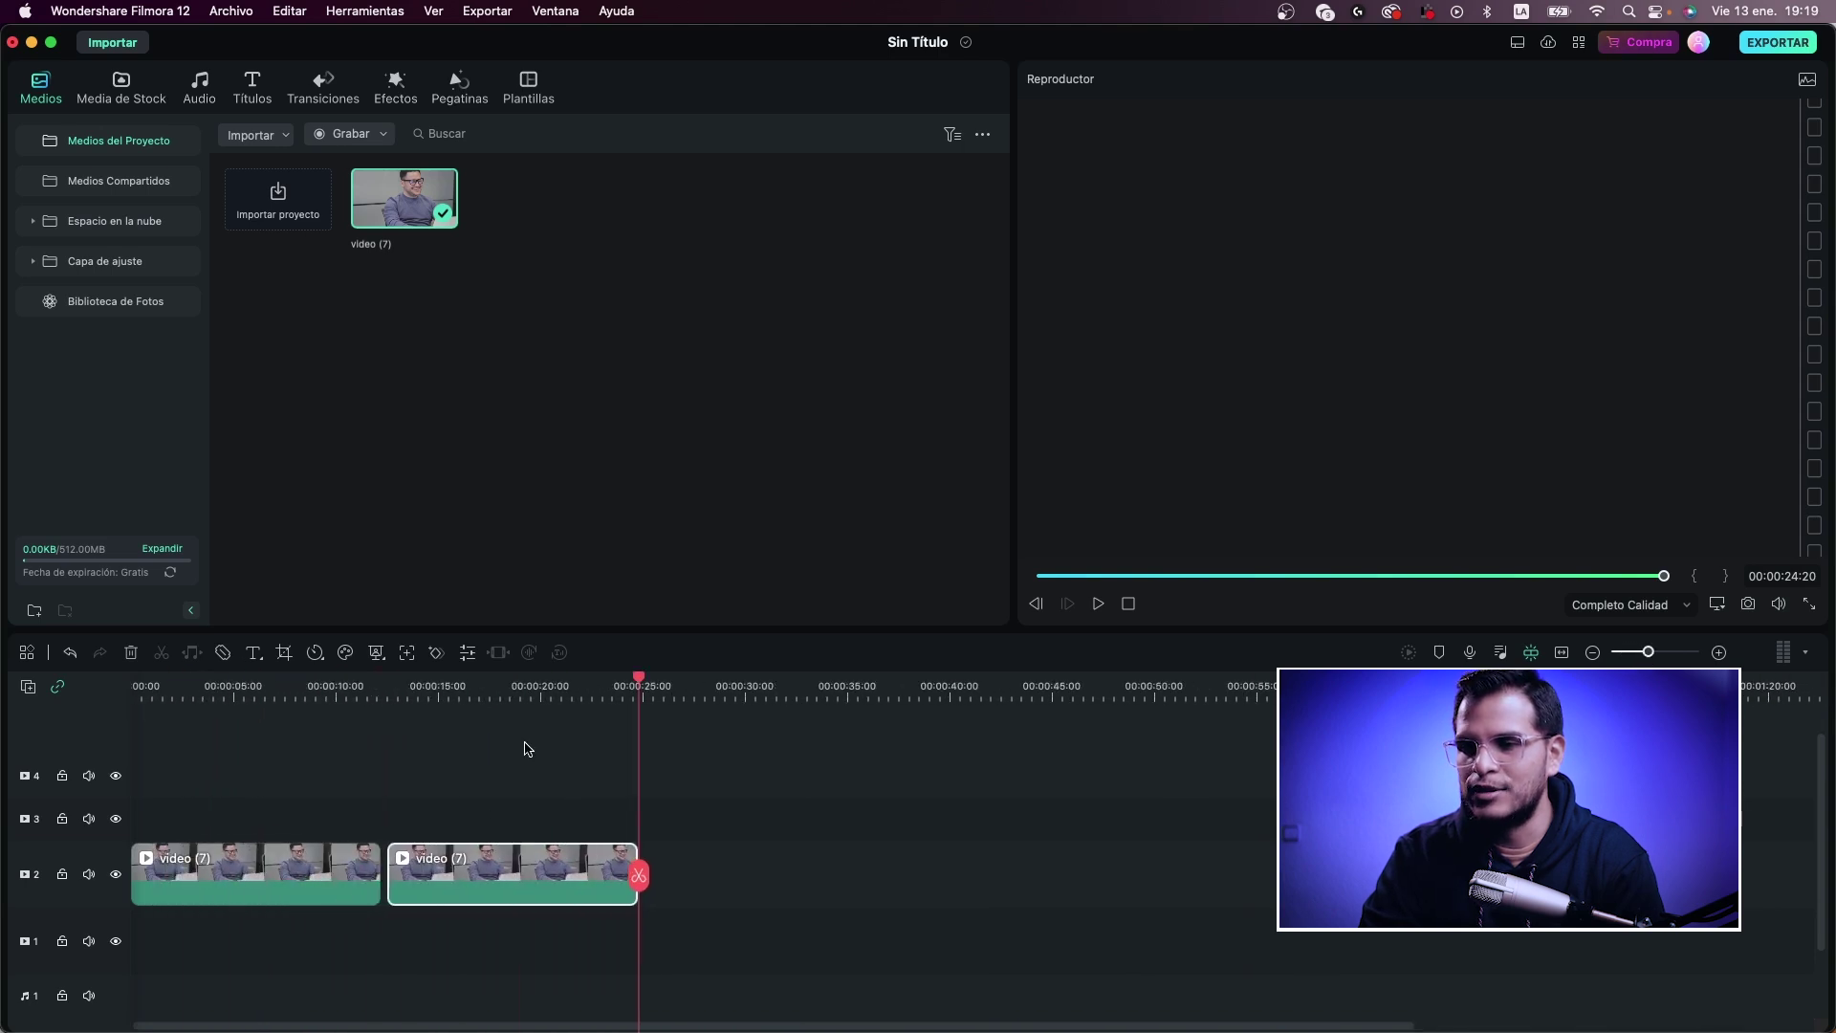
pyautogui.click(498, 686)
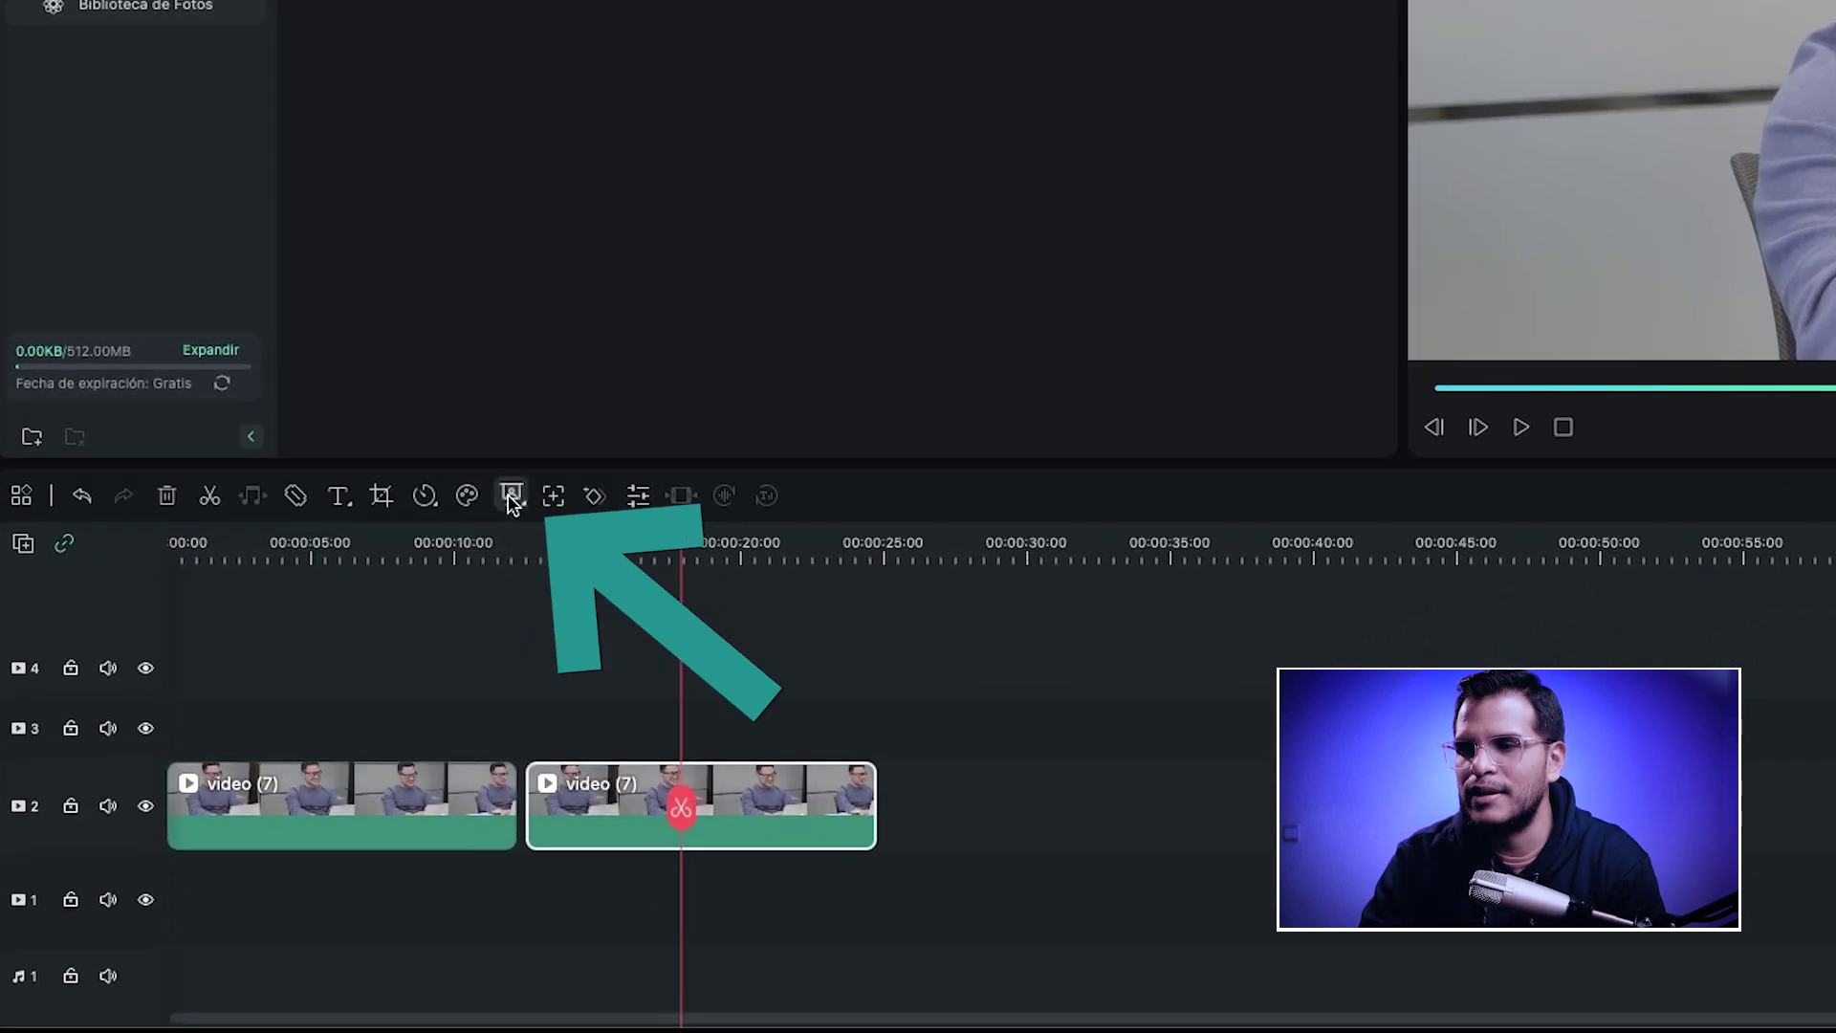
# Step: Try the Retrato IA background removal on the duplicated clip and turn it off again
pyautogui.click(511, 496)
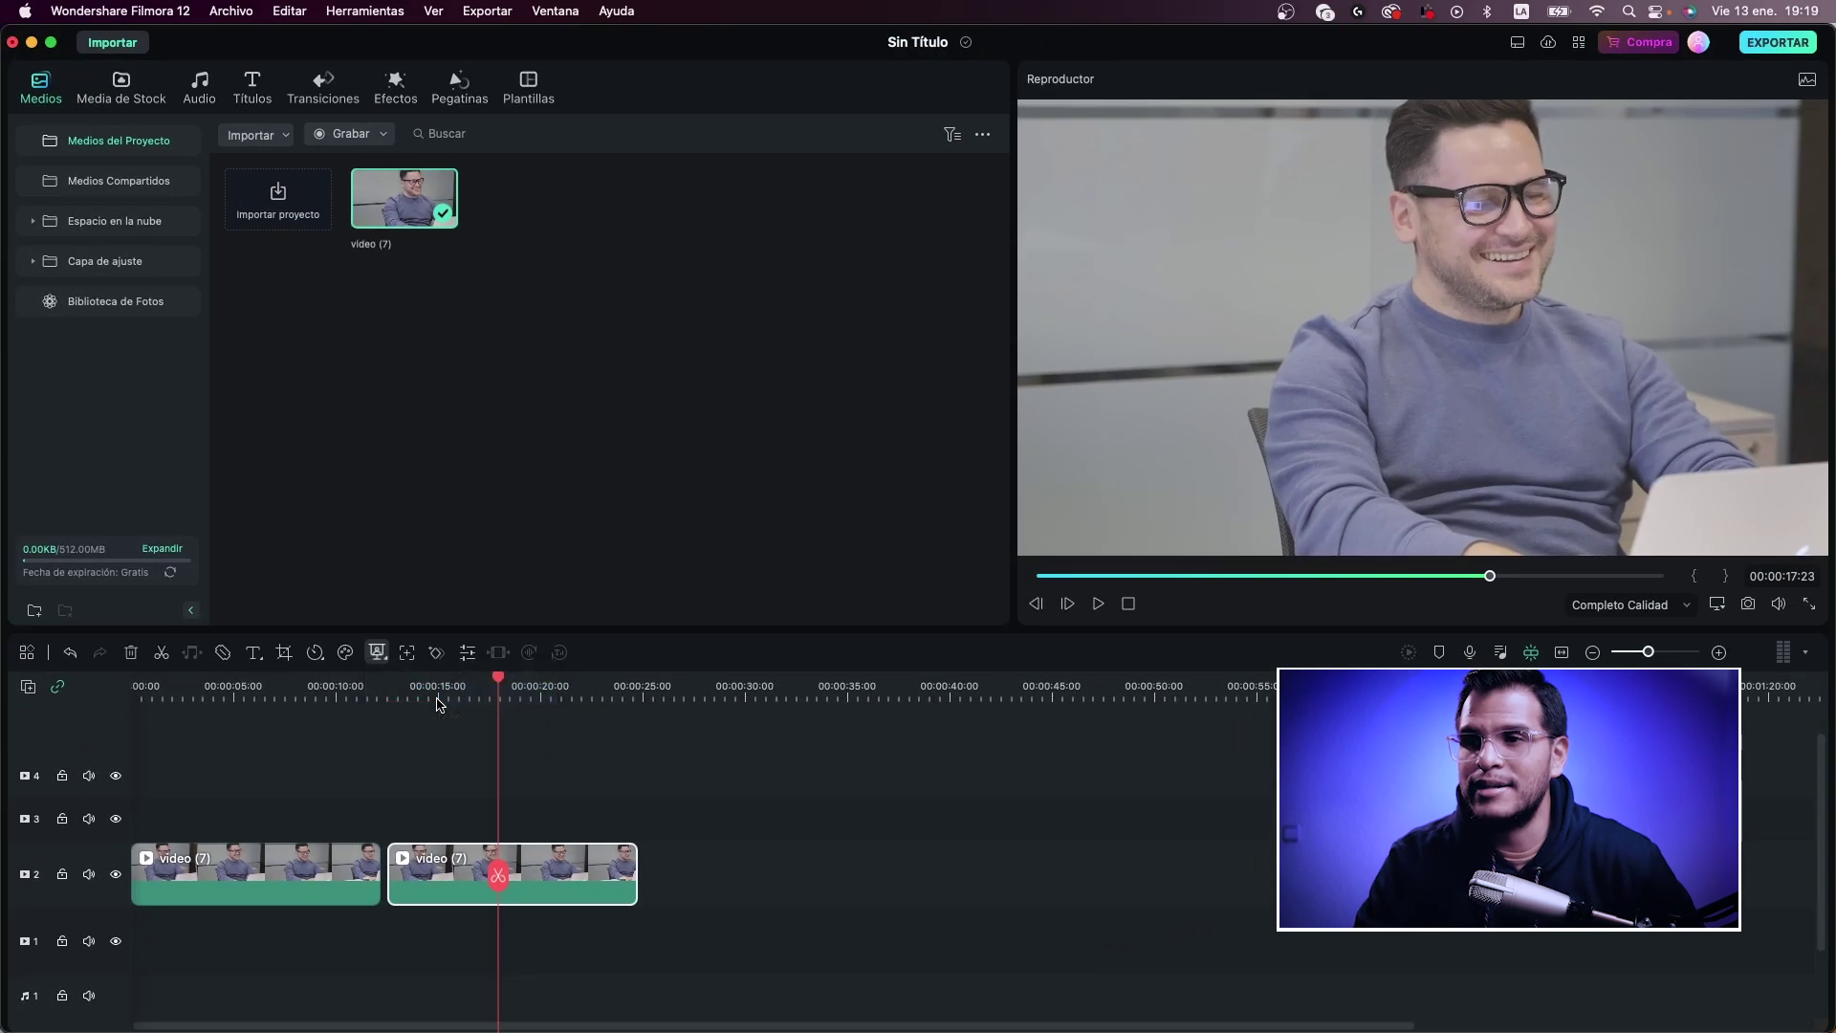
pyautogui.click(487, 660)
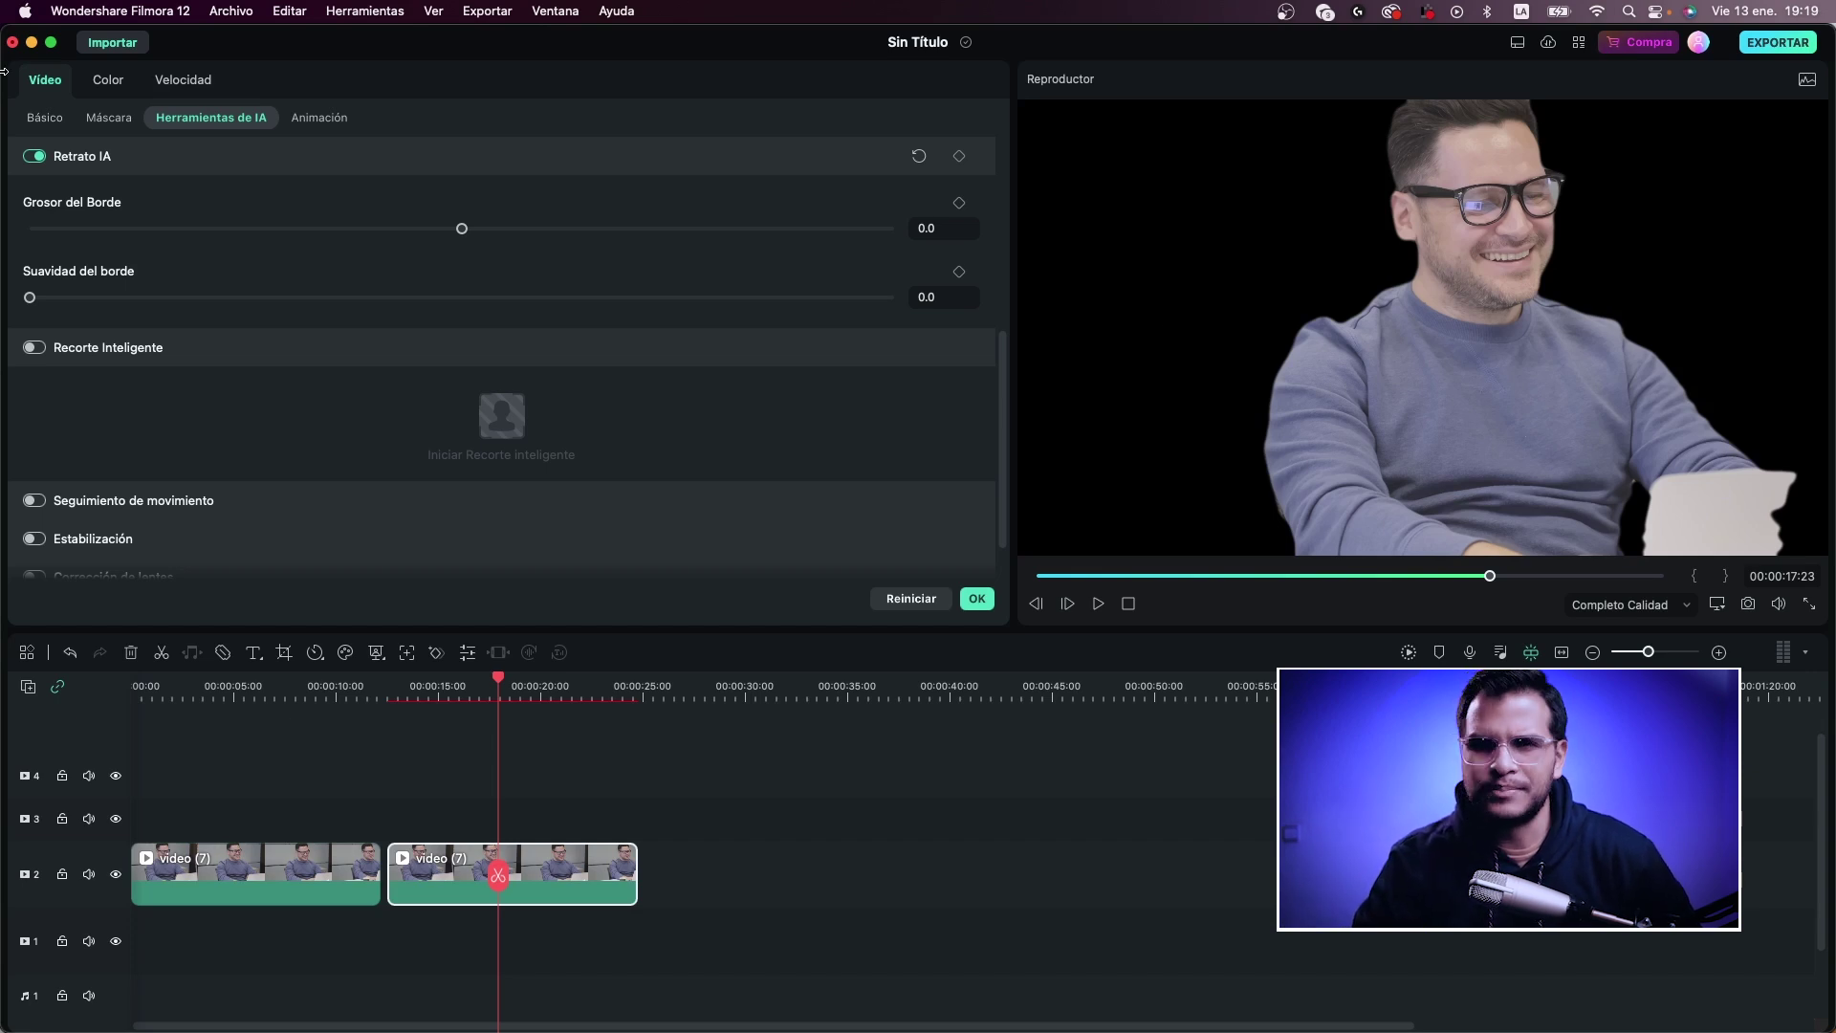
pyautogui.click(34, 156)
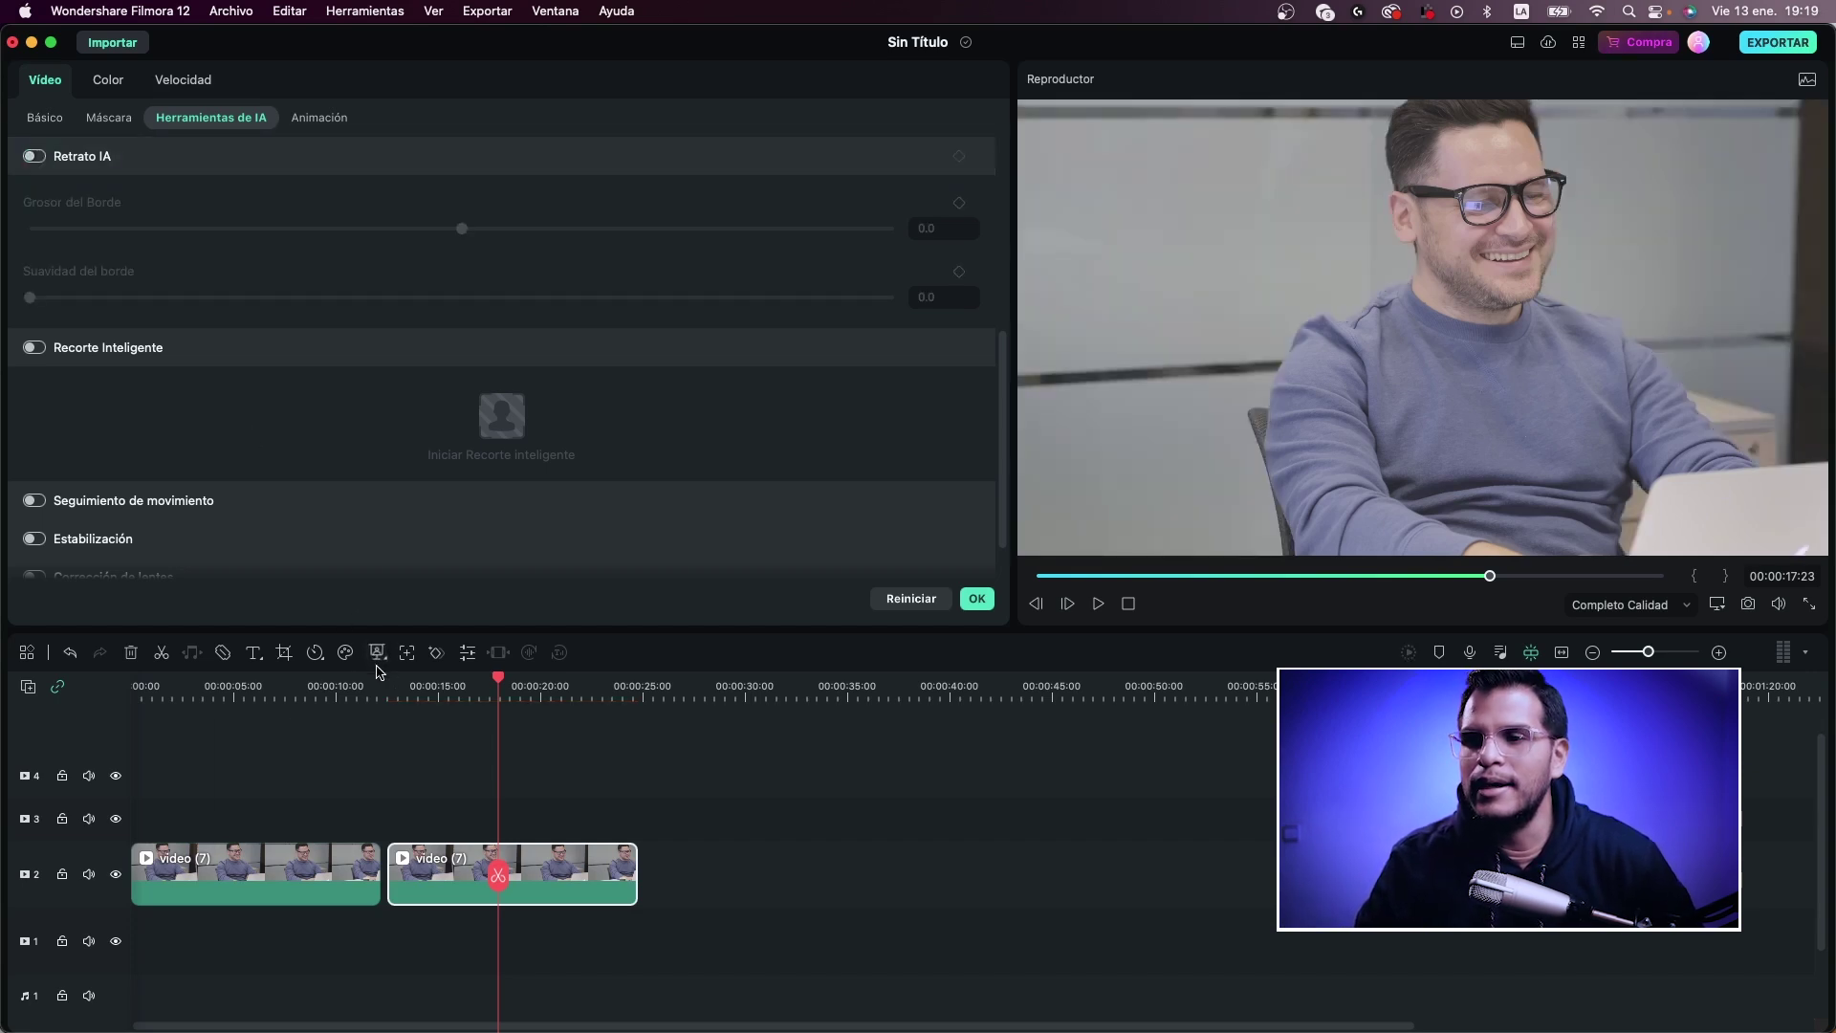
# Step: Start Recorte Inteligente on the duplicated clip and brush over the man from head to torso to mark him as the subject
pyautogui.click(378, 656)
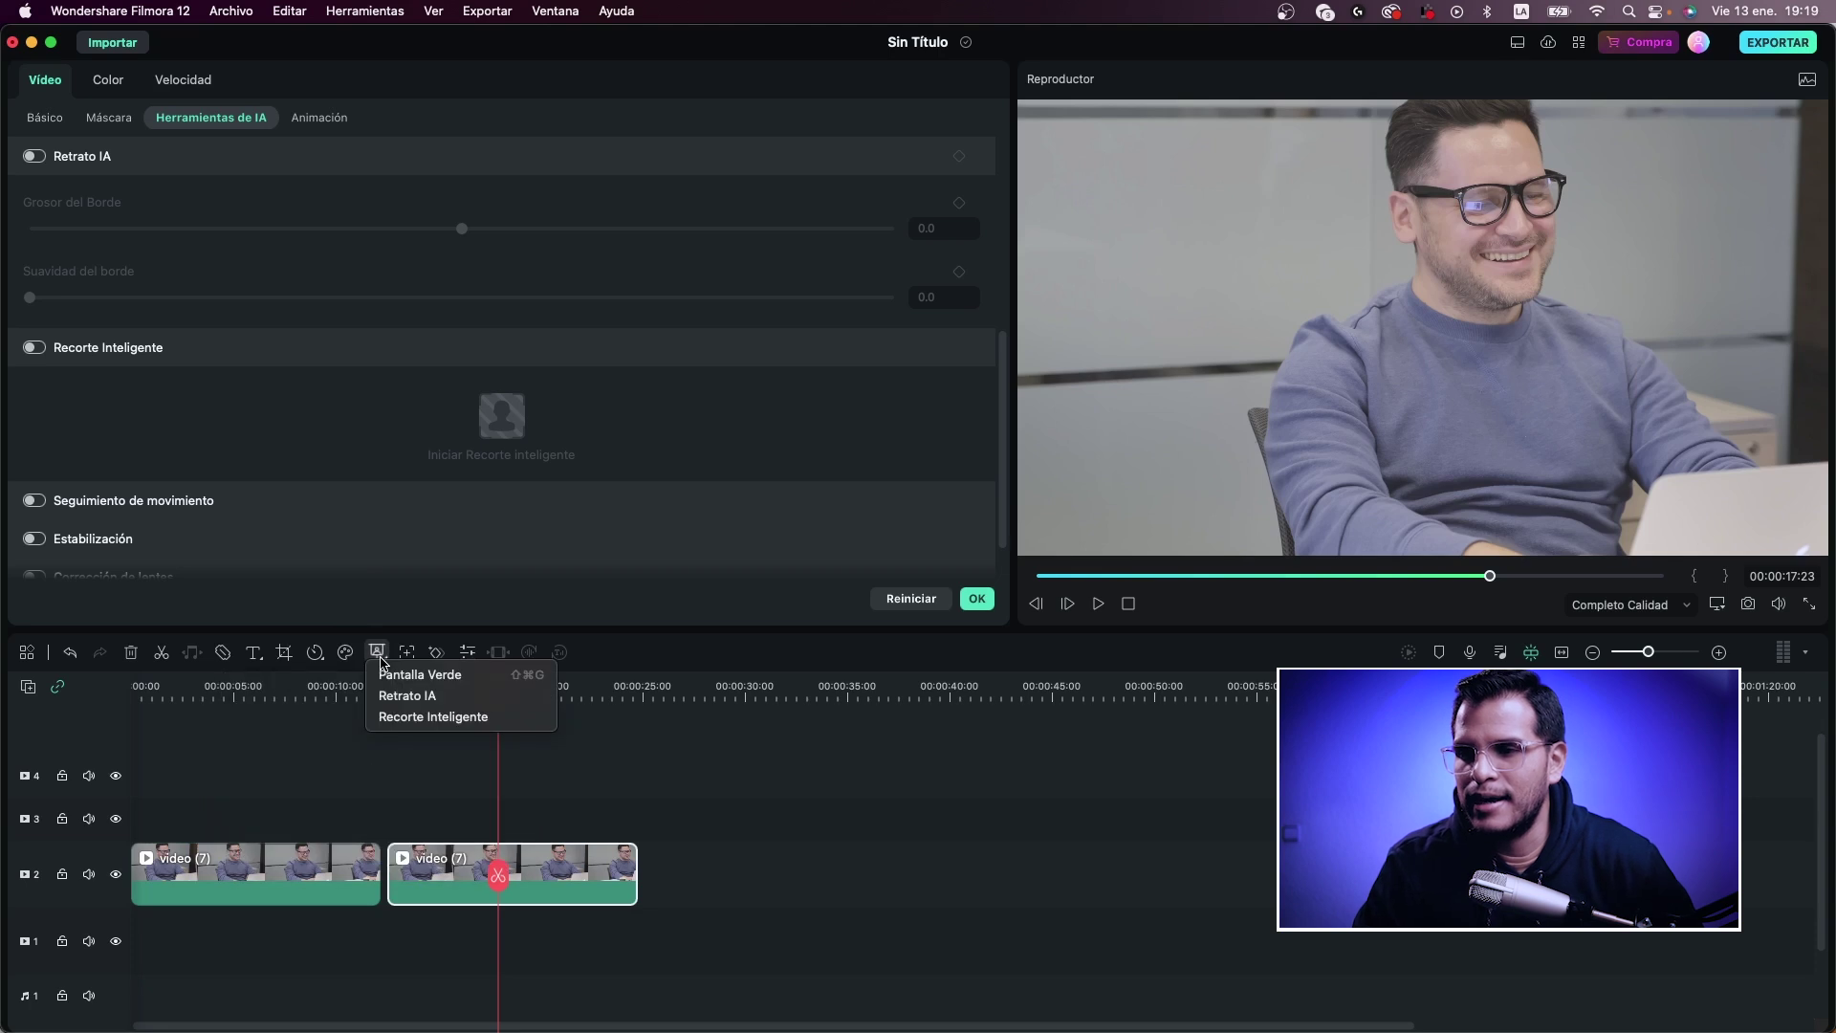
pyautogui.click(407, 717)
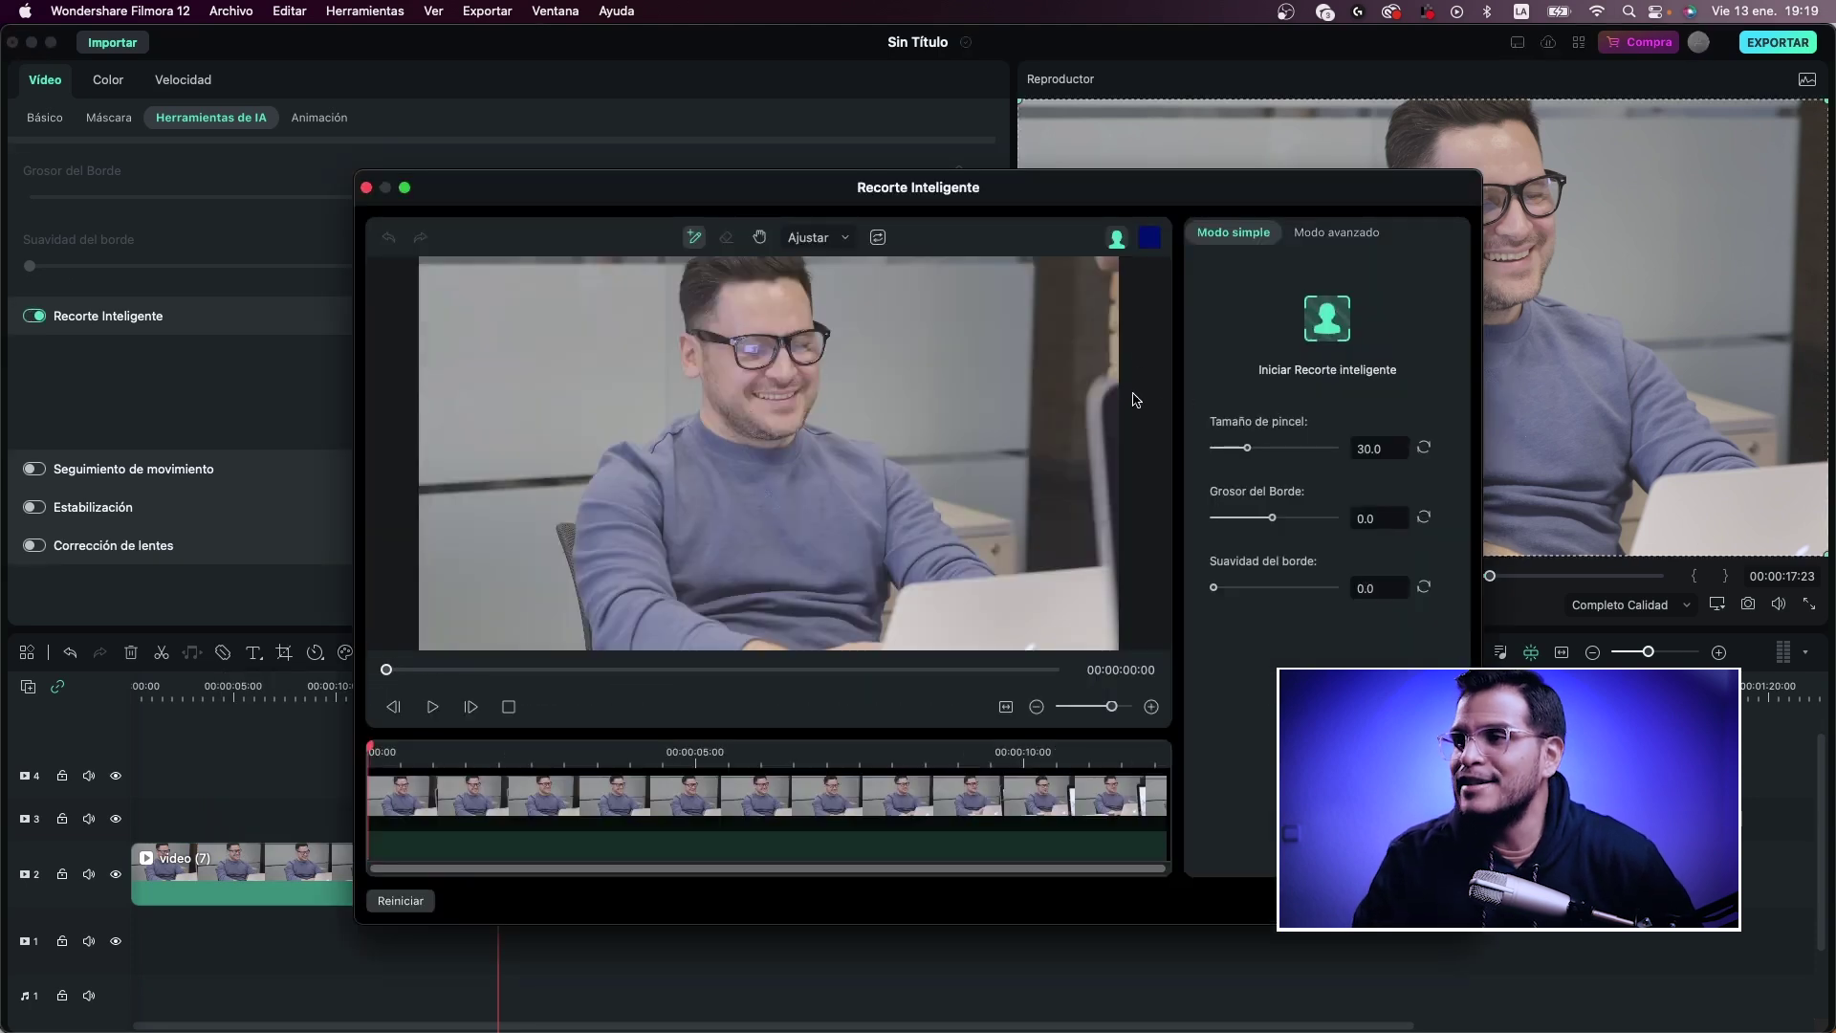
pyautogui.moveTo(769, 304)
pyautogui.mouseDown()
pyautogui.moveTo(755, 383)
pyautogui.moveTo(665, 509)
pyautogui.moveTo(668, 588)
pyautogui.moveTo(729, 631)
pyautogui.moveTo(878, 537)
pyautogui.moveTo(920, 555)
pyautogui.moveTo(900, 517)
pyautogui.moveTo(766, 468)
pyautogui.moveTo(776, 305)
pyautogui.moveTo(745, 282)
pyautogui.moveTo(726, 417)
pyautogui.moveTo(646, 527)
pyautogui.moveTo(642, 590)
pyautogui.moveTo(688, 619)
pyautogui.moveTo(722, 535)
pyautogui.moveTo(778, 586)
pyautogui.mouseUp()
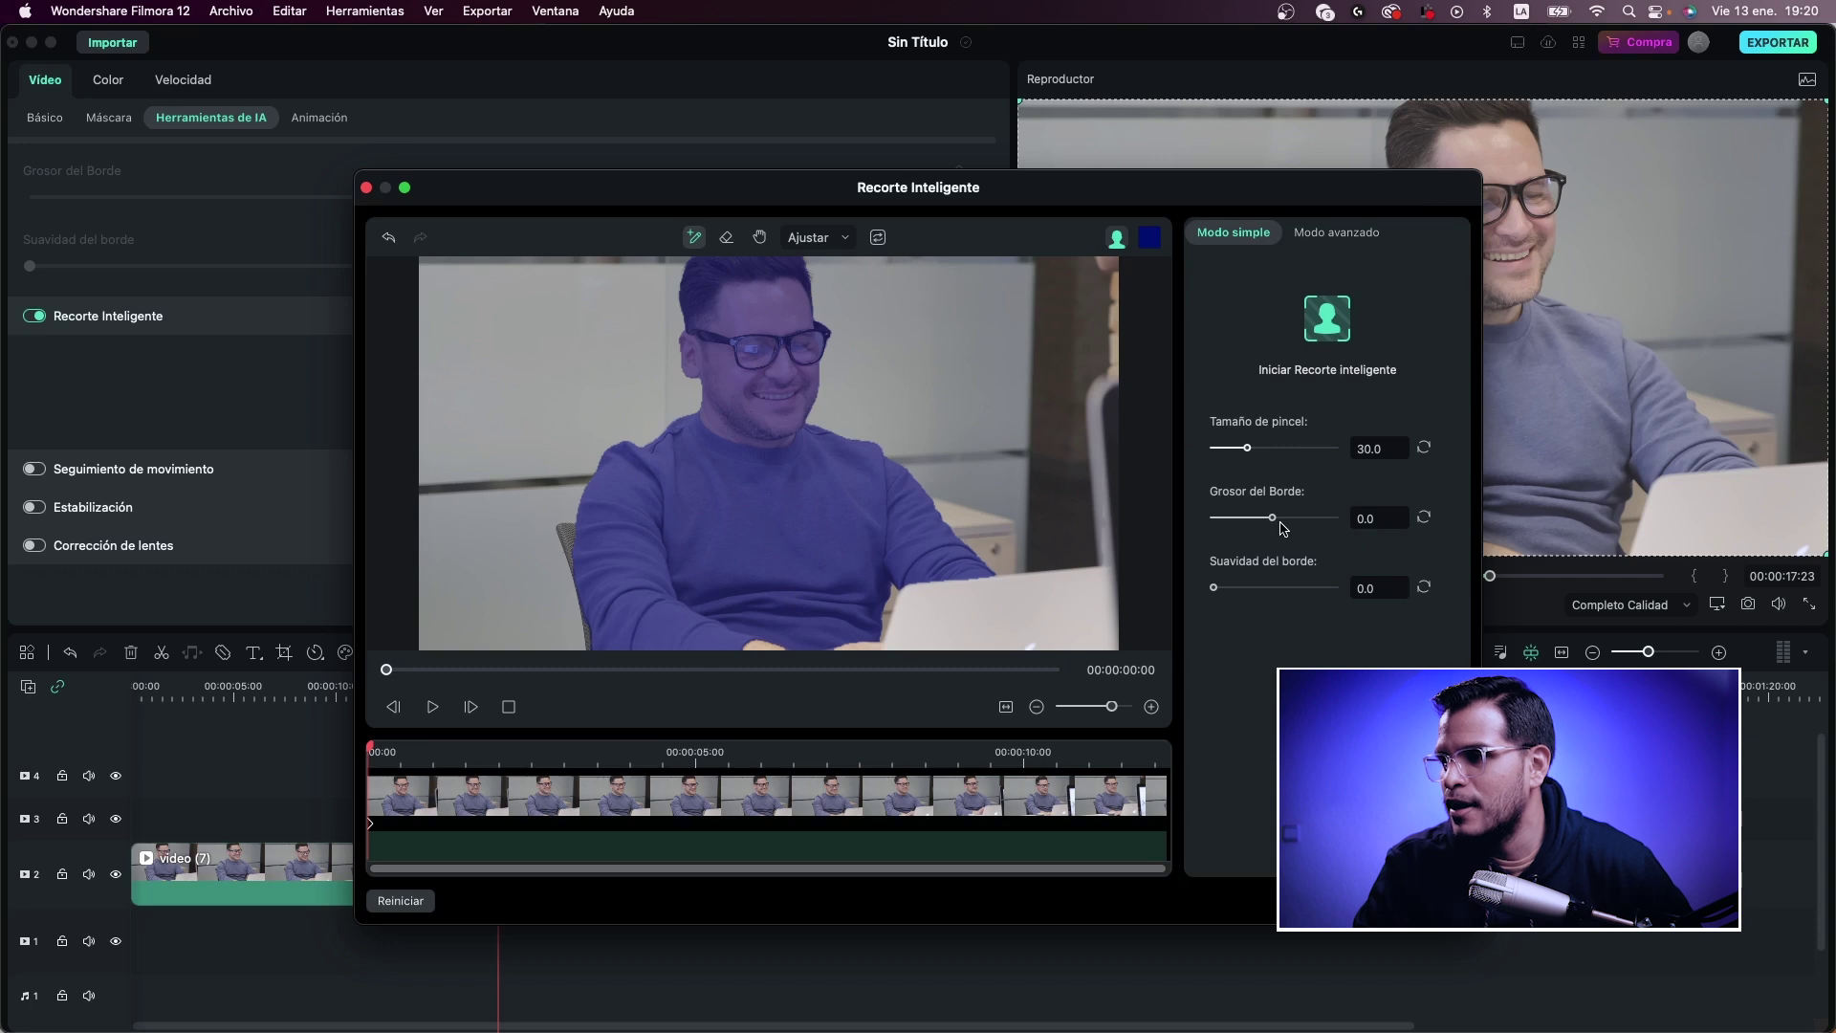
# Step: Set the cutout's edge thickness to -0.3 and edge softness to 5.8, then process the smart cutout and save it to the clip
pyautogui.moveTo(1282, 527); pyautogui.dragTo(1278, 534)
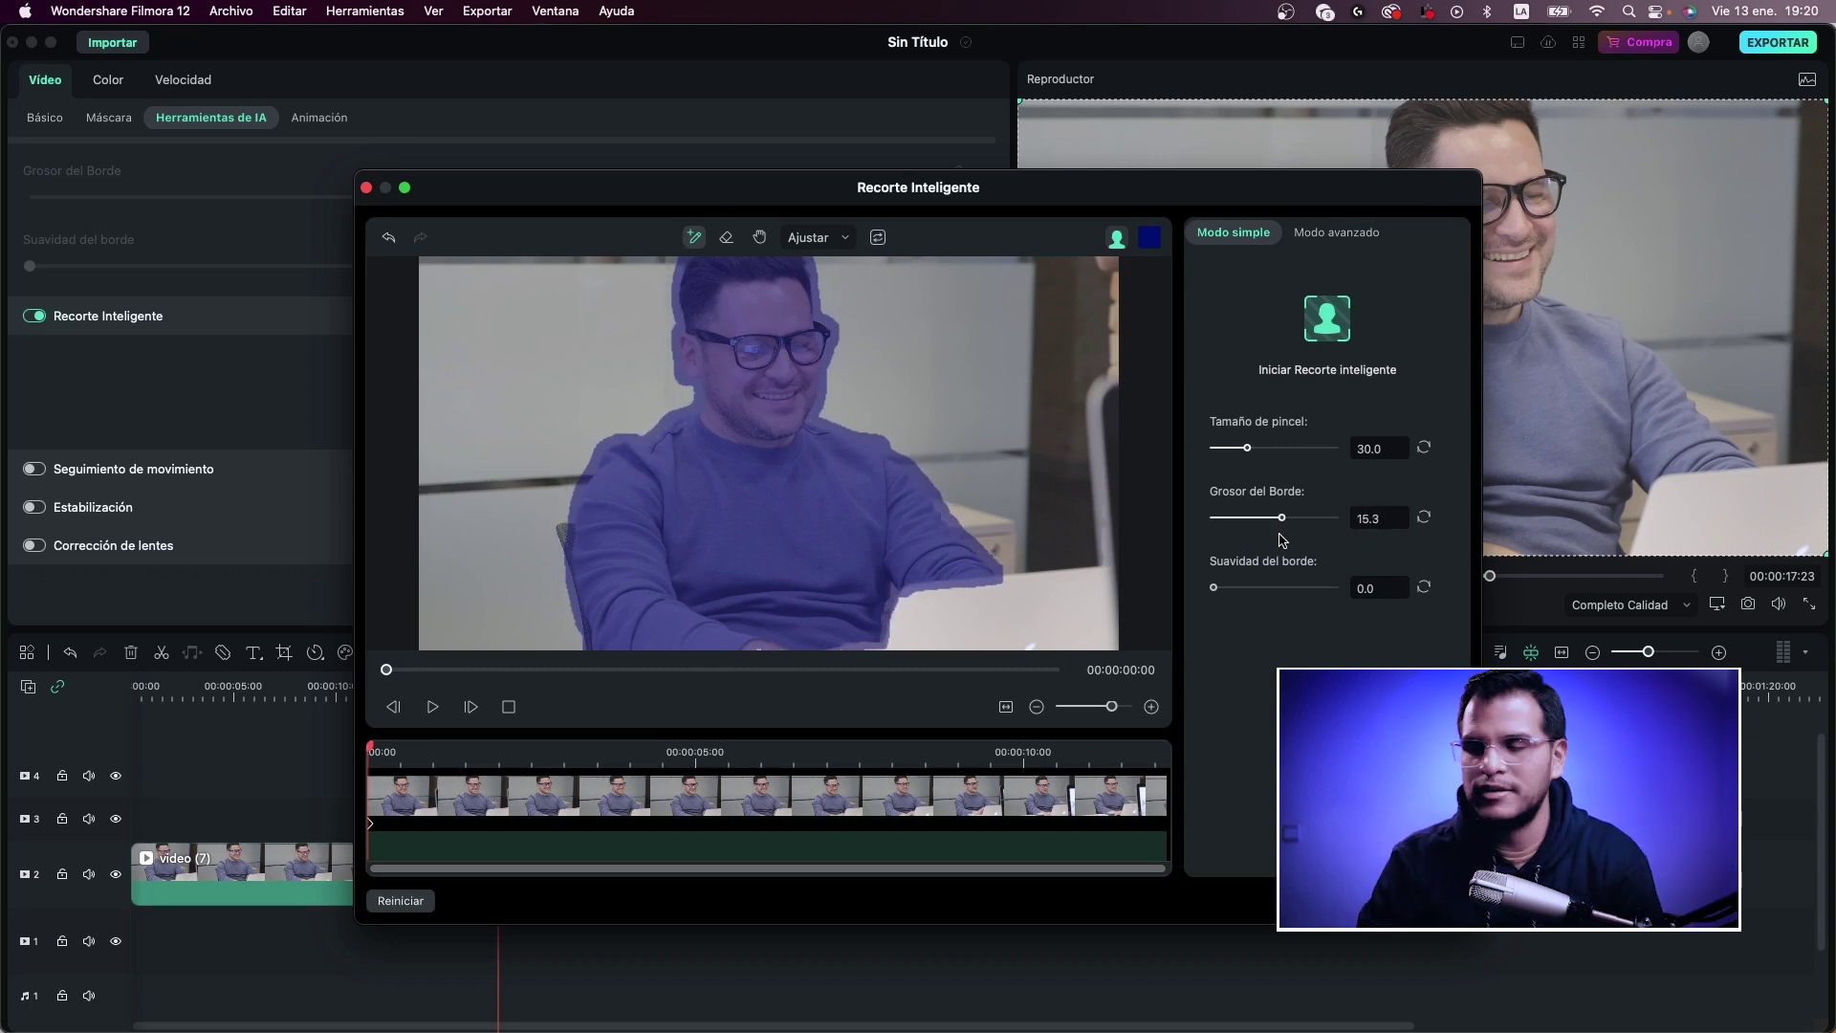
pyautogui.press('super+z')
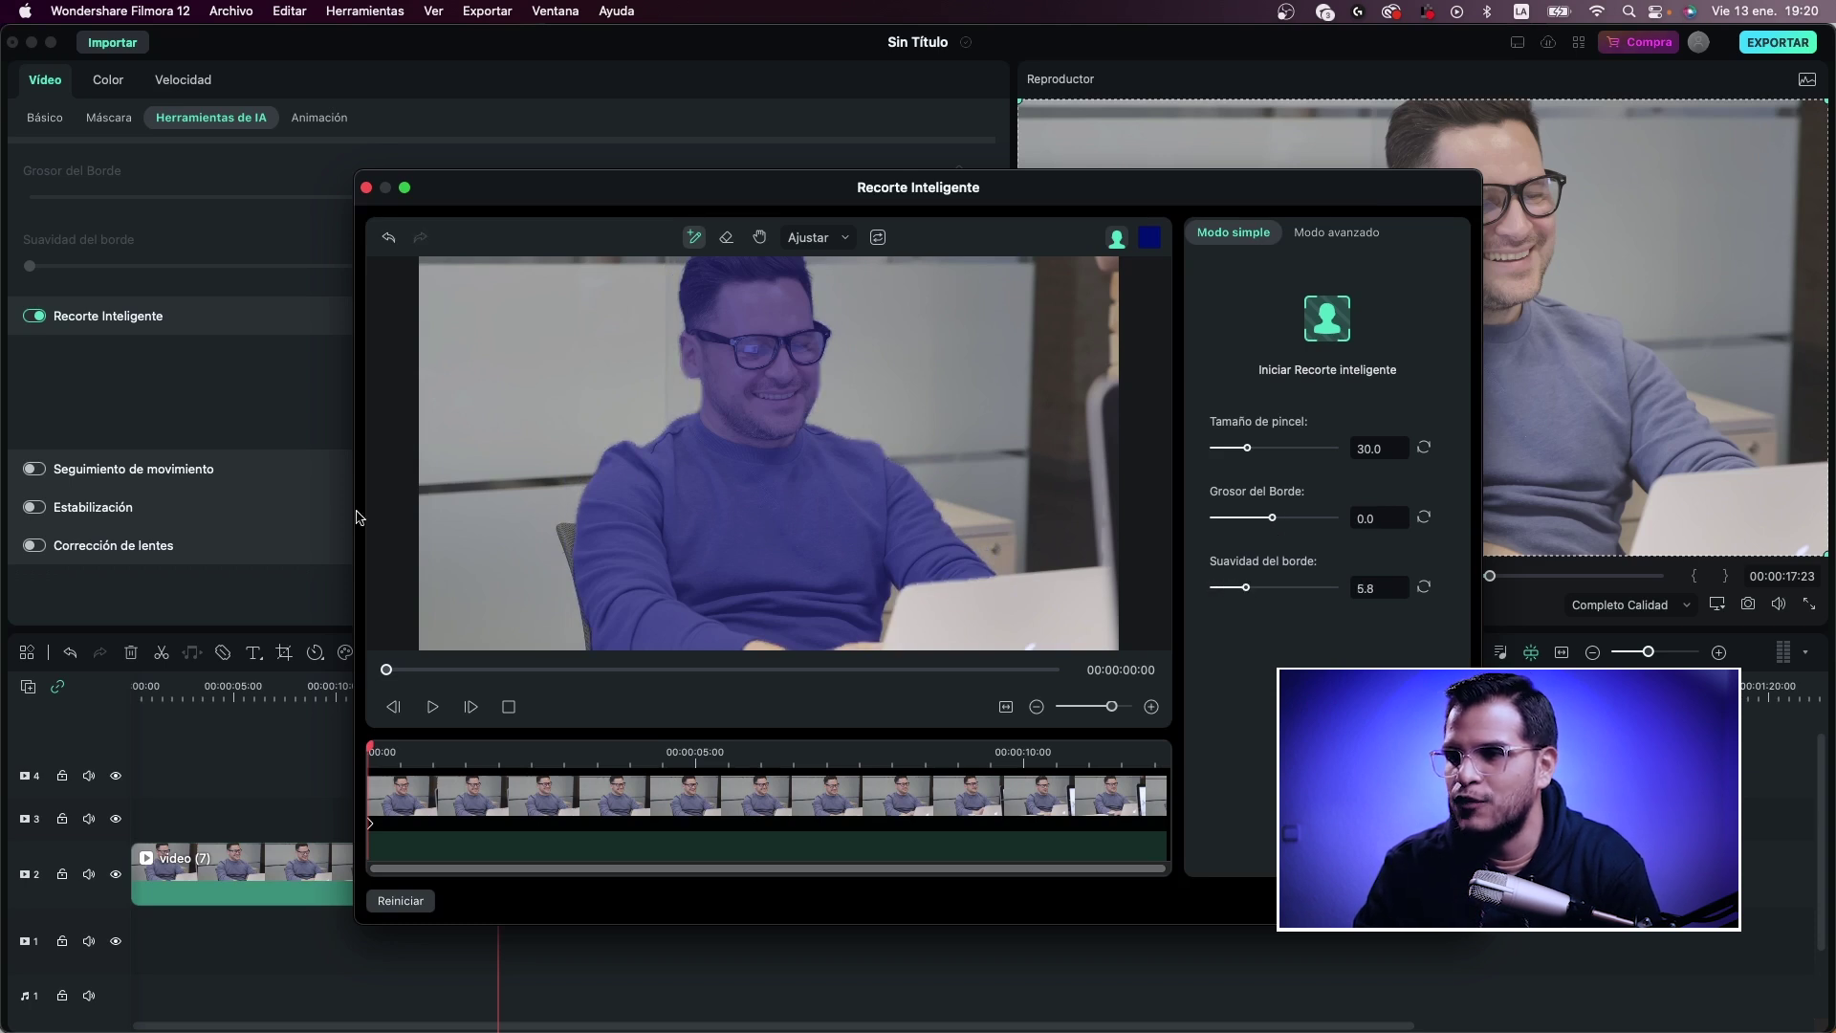
pyautogui.click(1270, 516)
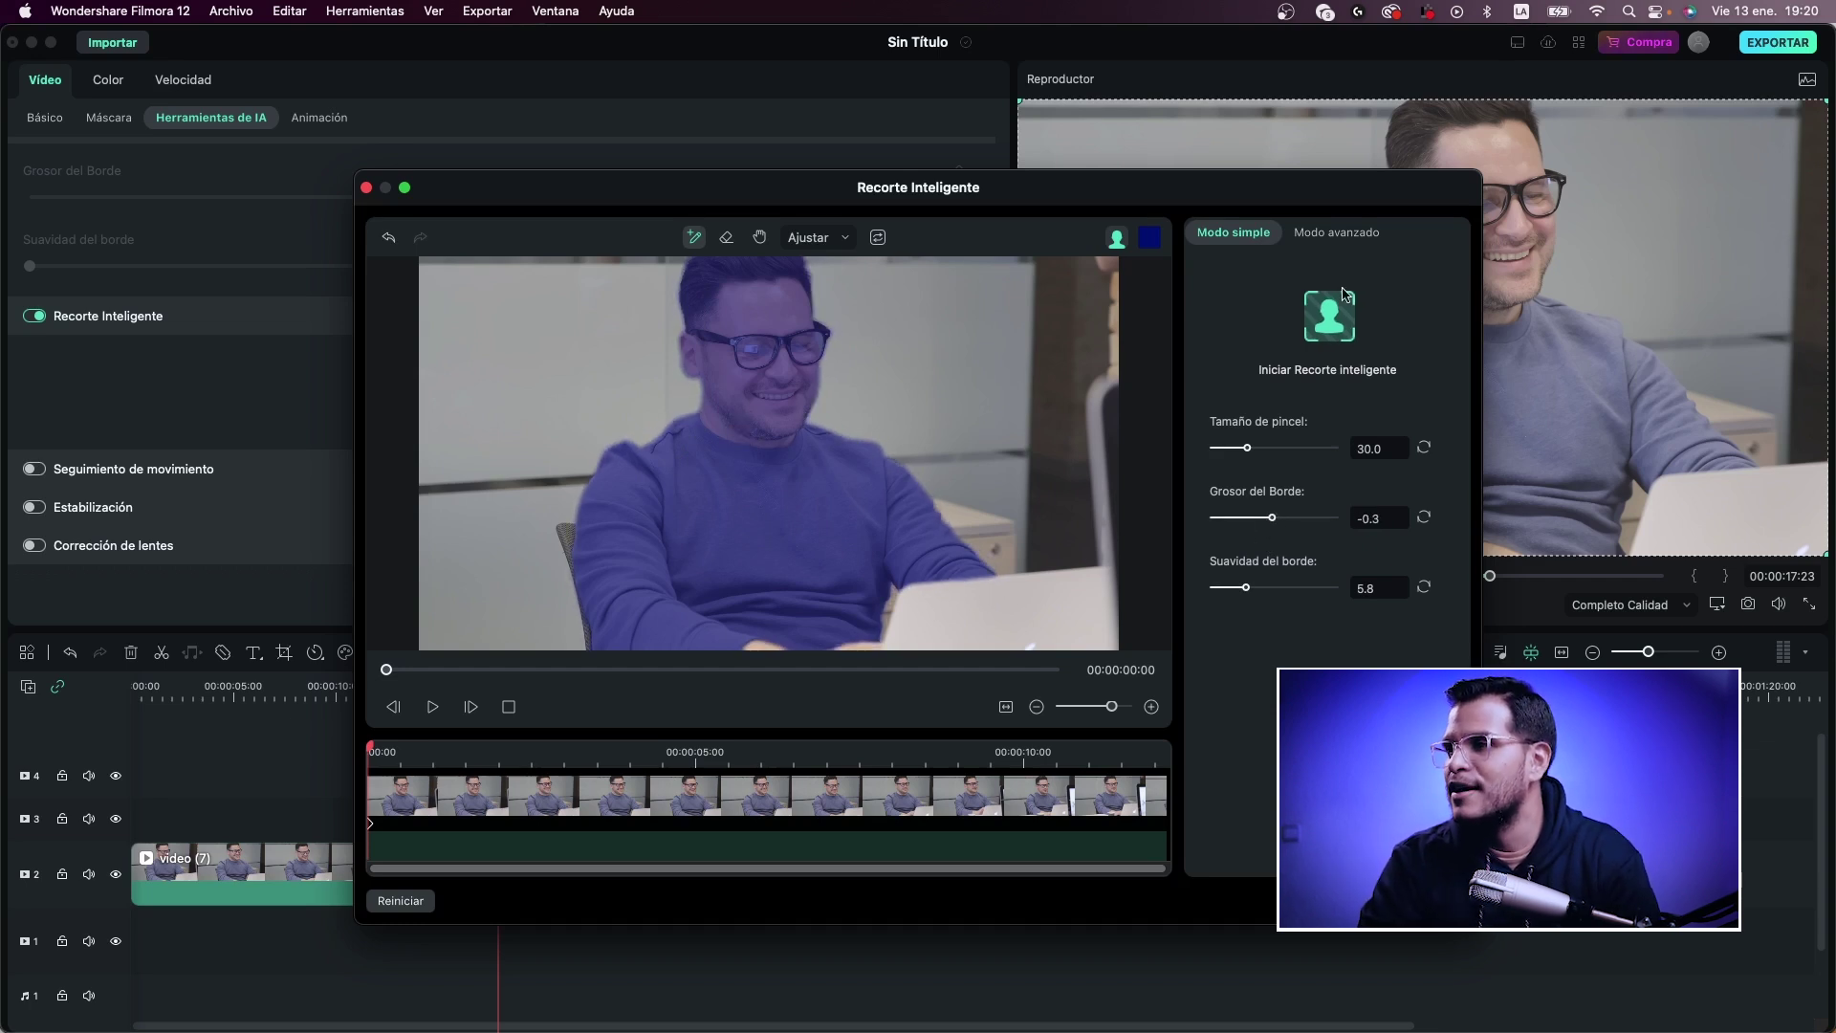
pyautogui.click(1325, 321)
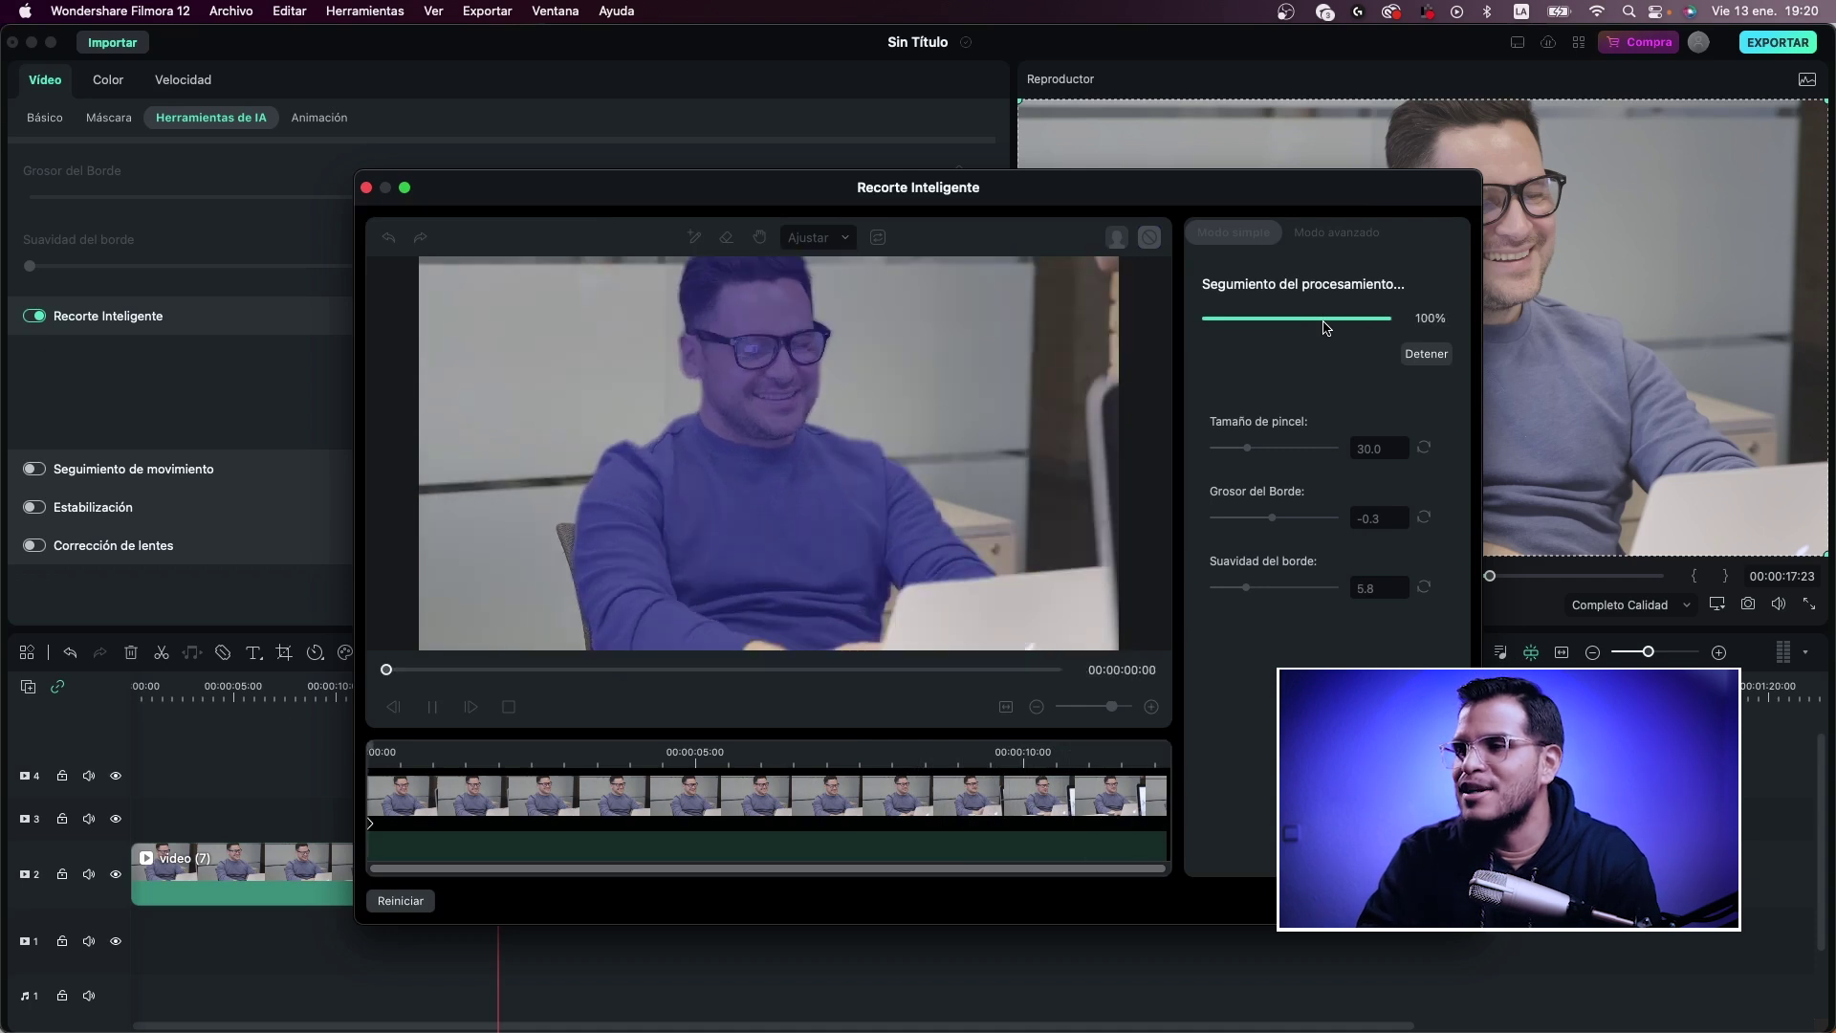
pyautogui.click(1415, 900)
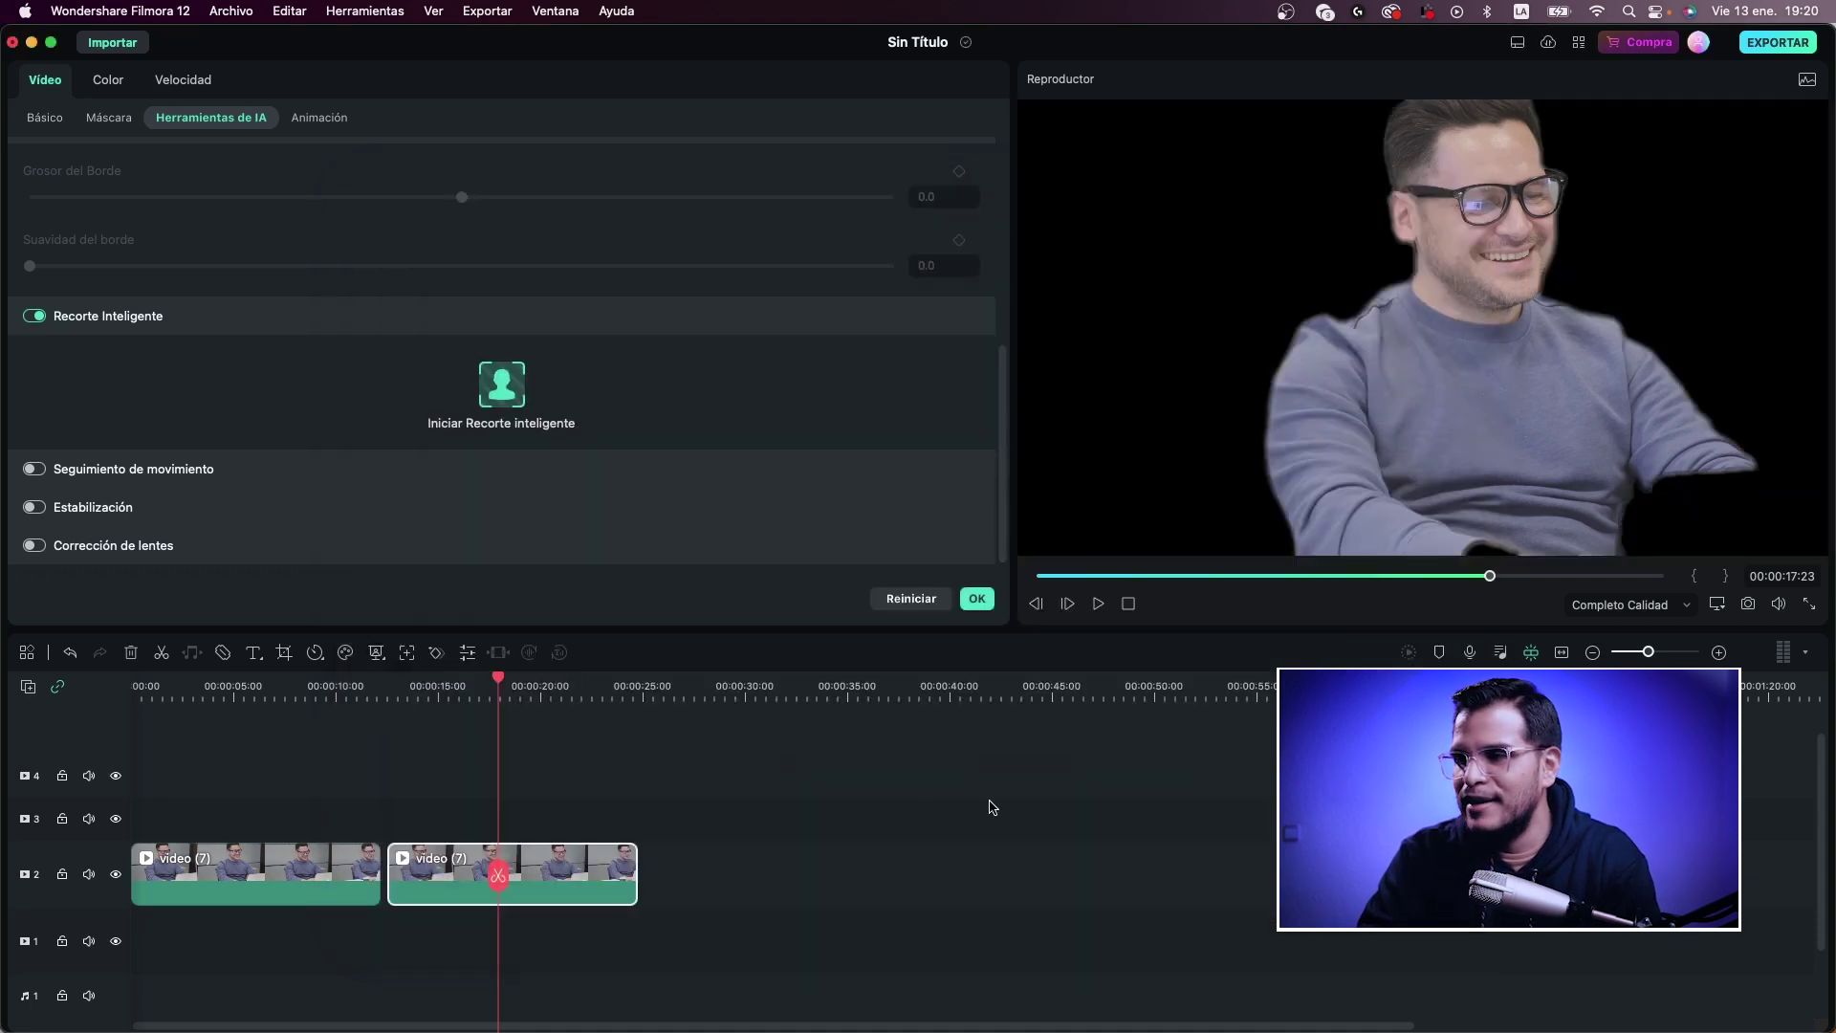
# Step: Add a quick 3D title at the playhead and move it to track 3, above the cut-out clip
pyautogui.moveTo(498, 681)
pyautogui.mouseDown()
pyautogui.moveTo(553, 681)
pyautogui.moveTo(498, 681)
pyautogui.mouseUp()
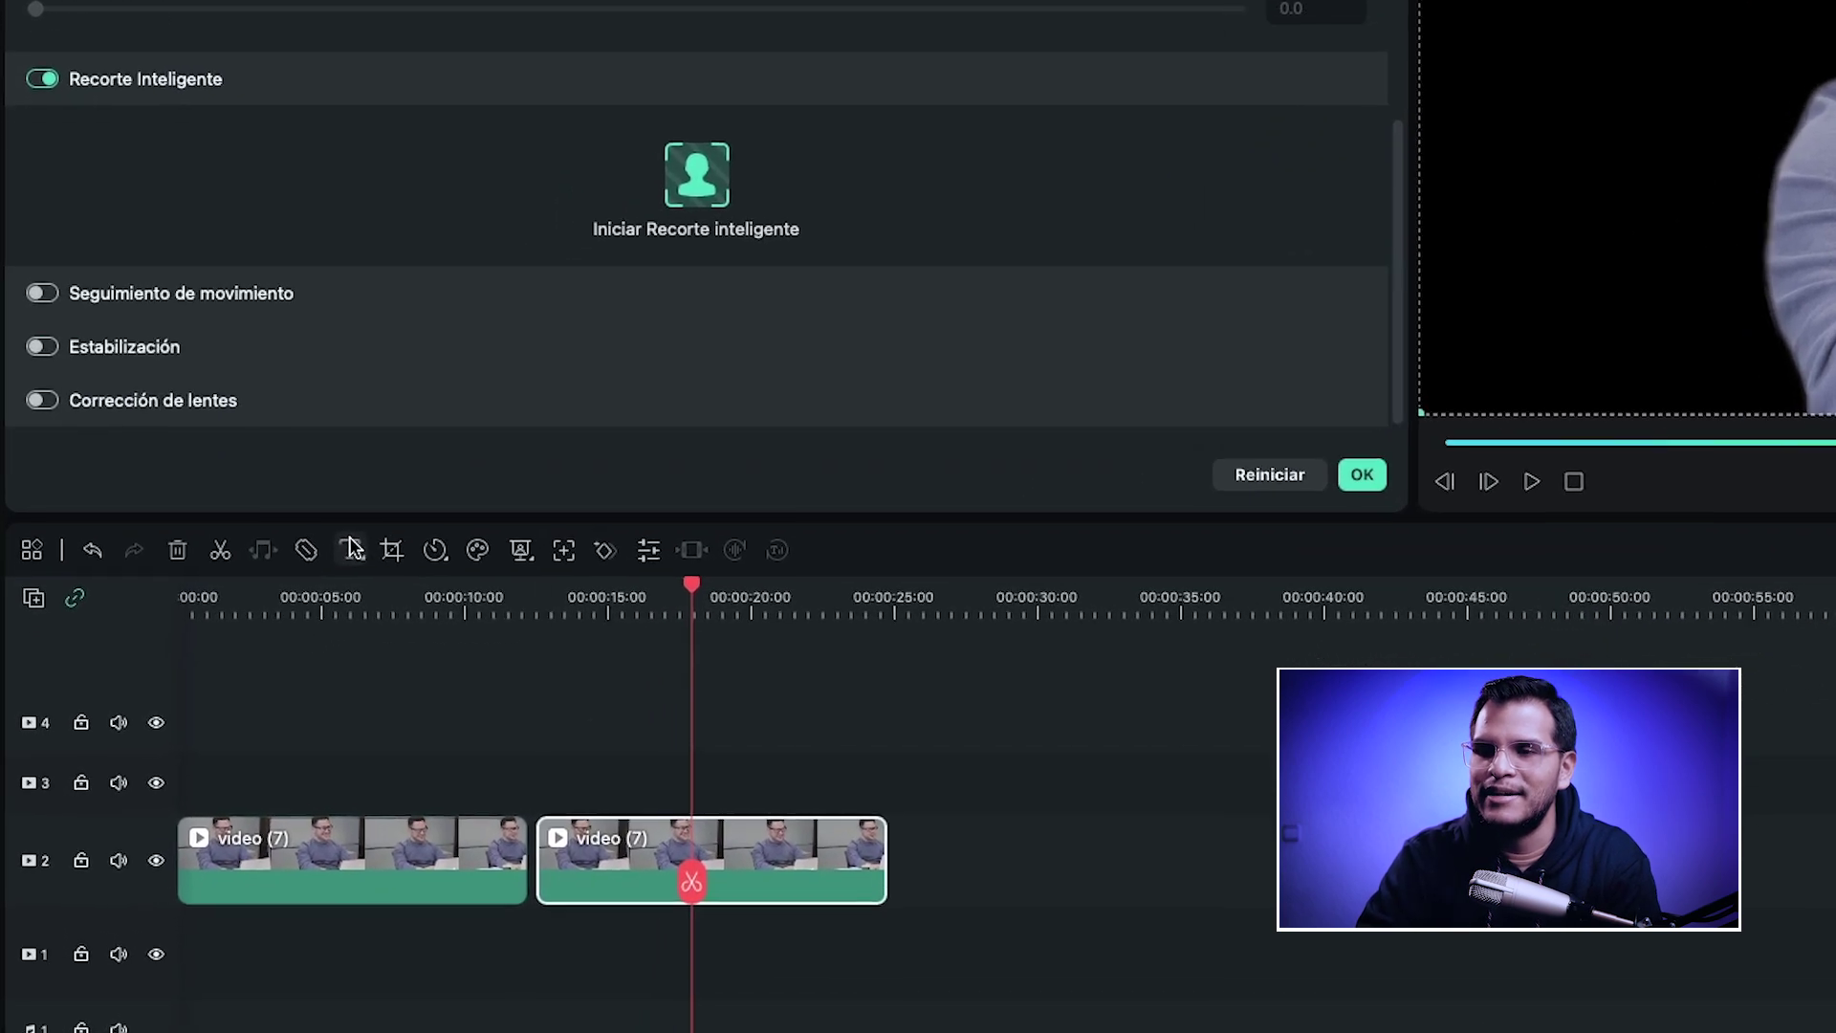
pyautogui.click(257, 654)
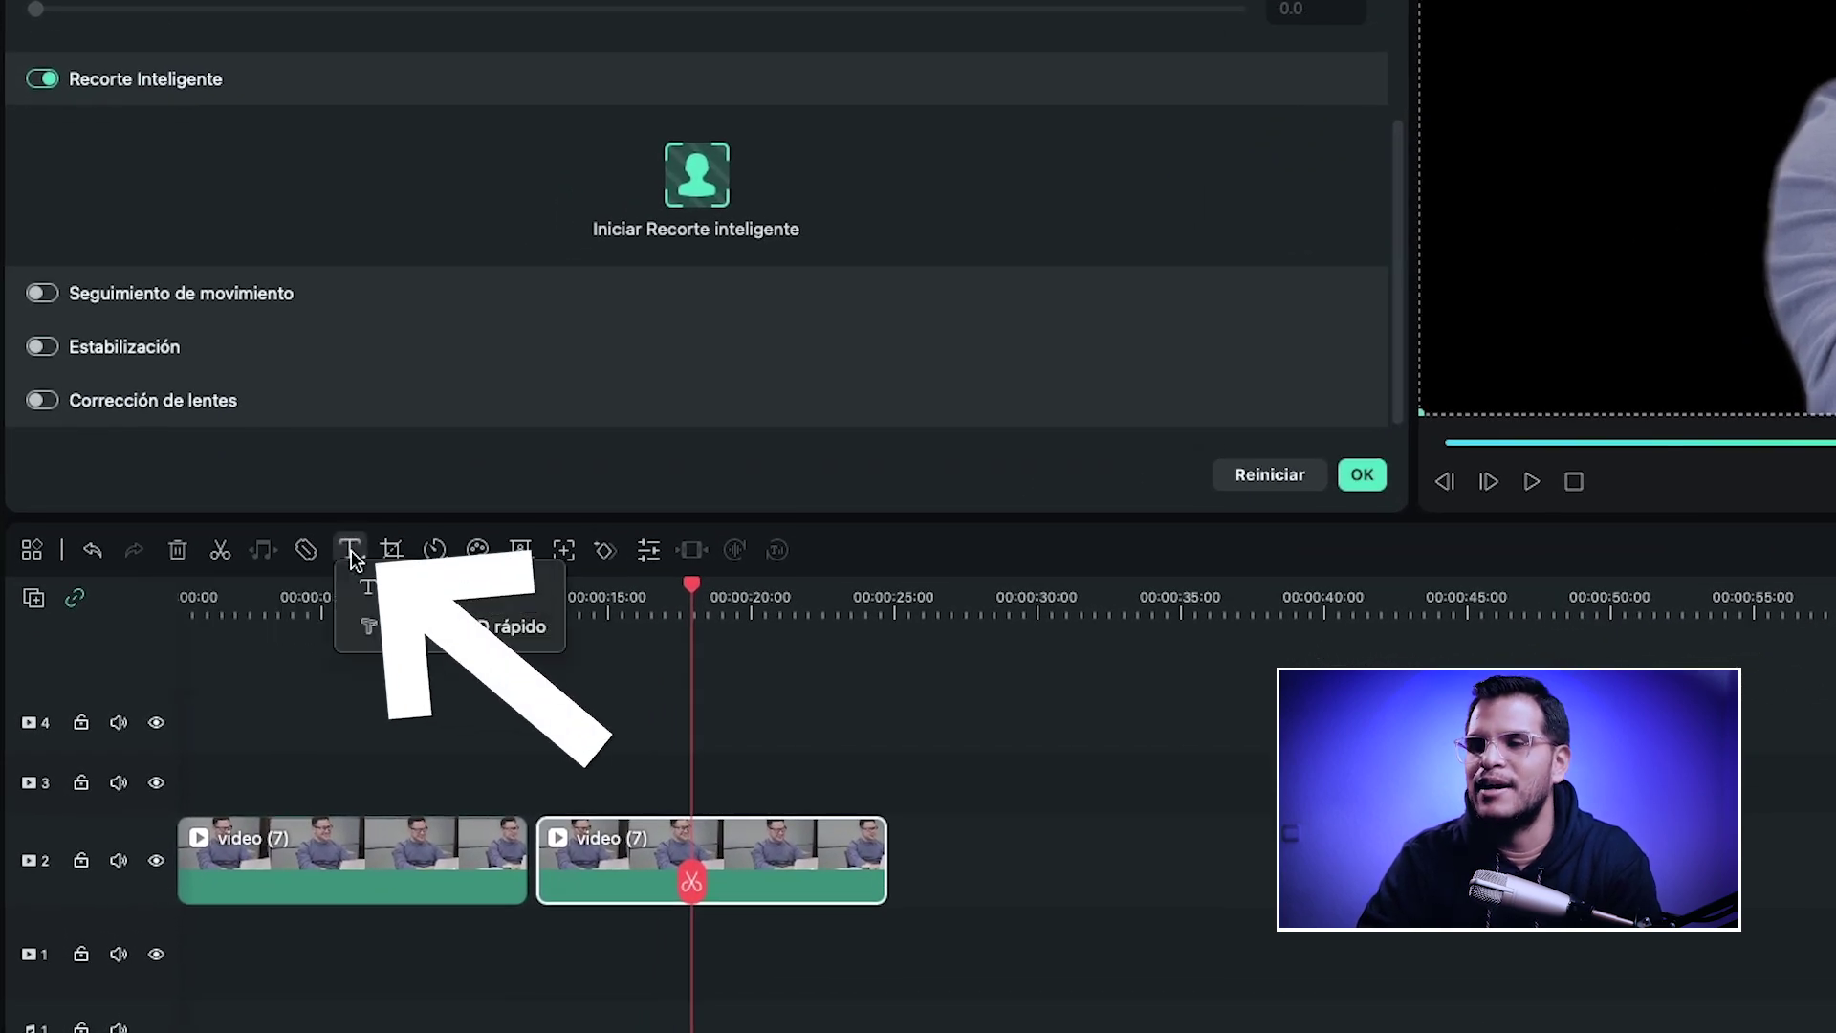
pyautogui.click(449, 628)
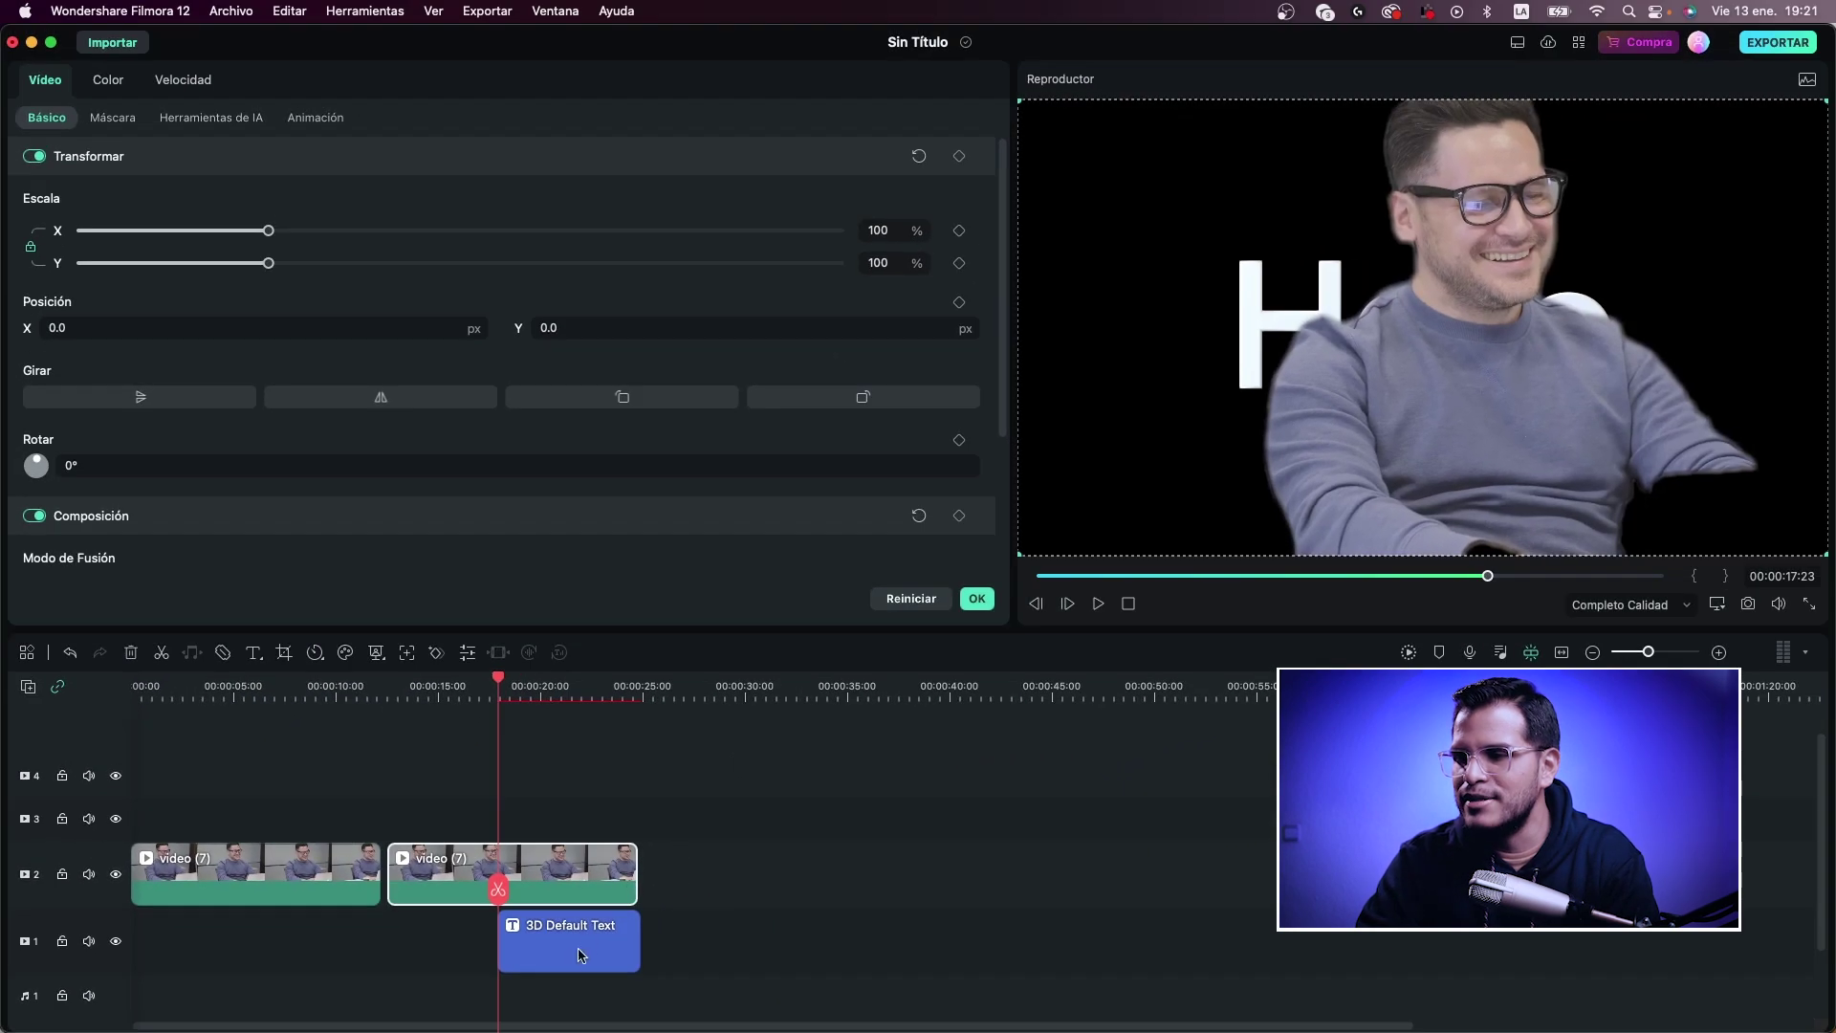
pyautogui.moveTo(794, 941); pyautogui.dragTo(793, 827)
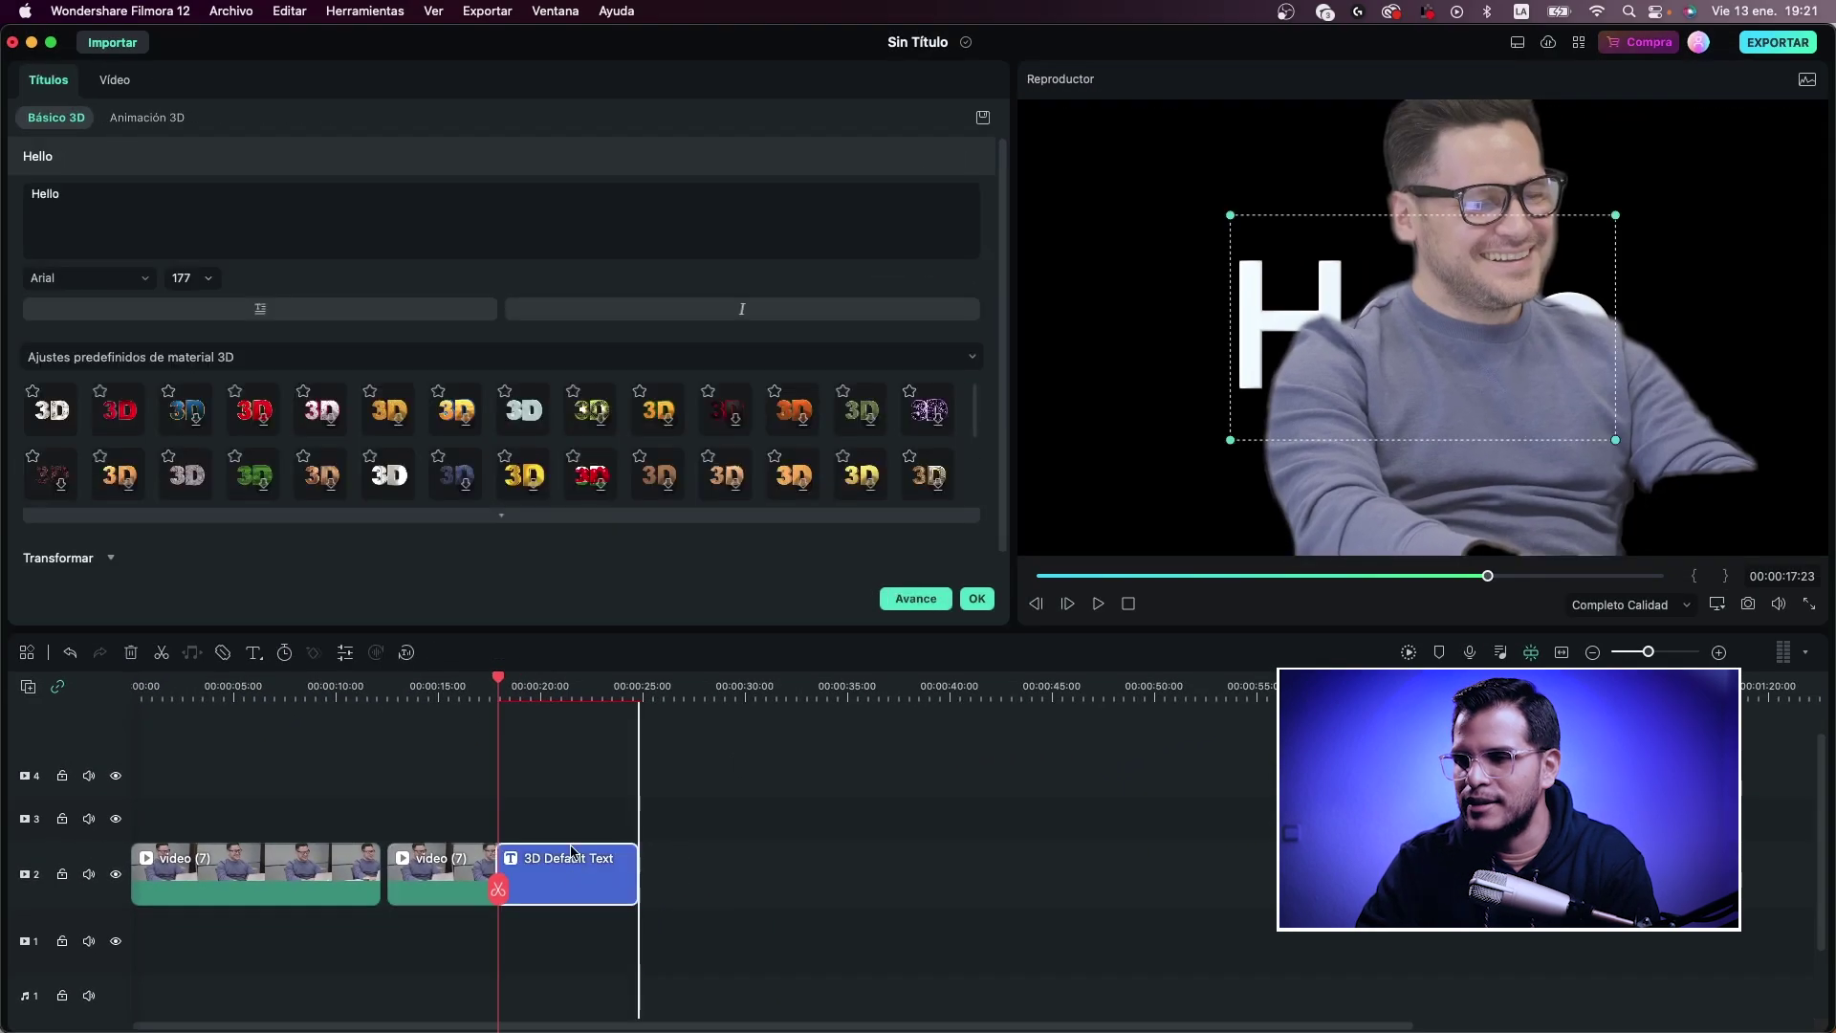
pyautogui.moveTo(572, 850); pyautogui.dragTo(576, 814)
# Step: Change the 3D title's text to FELIZ and scale it uniformly to 152%
pyautogui.click(1227, 360)
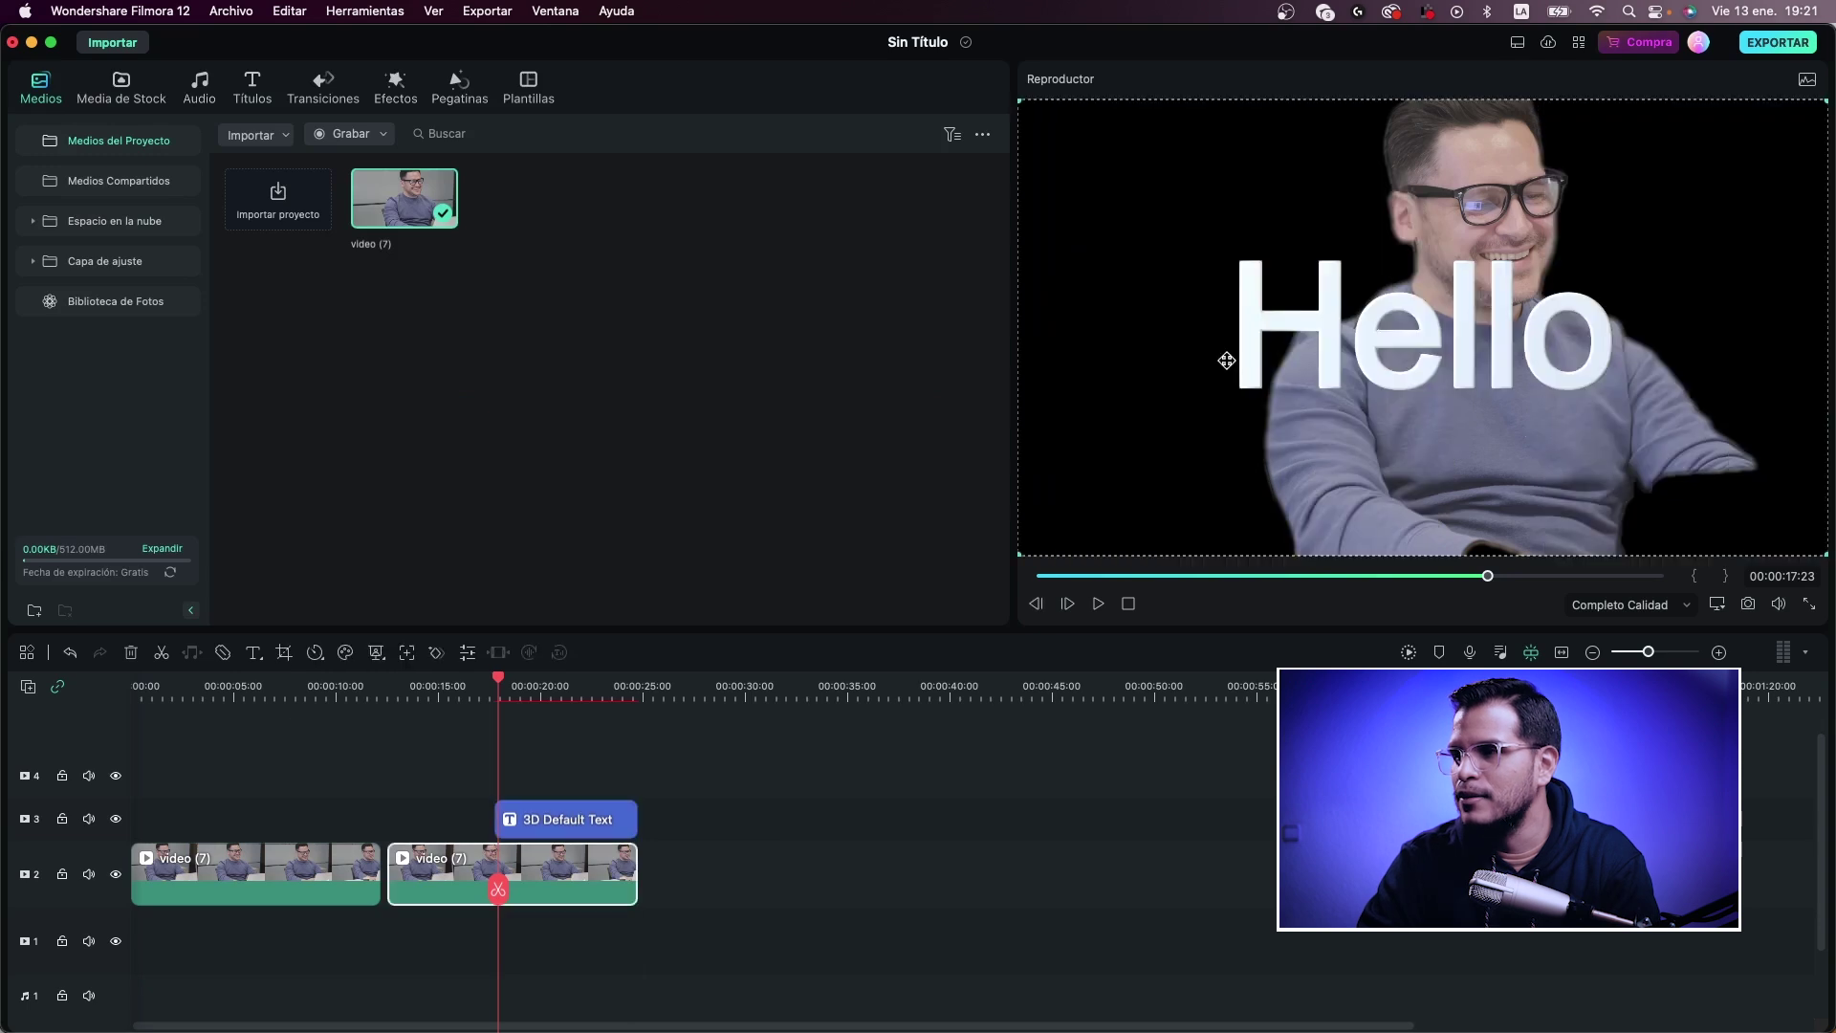
pyautogui.doubleClick(1568, 317)
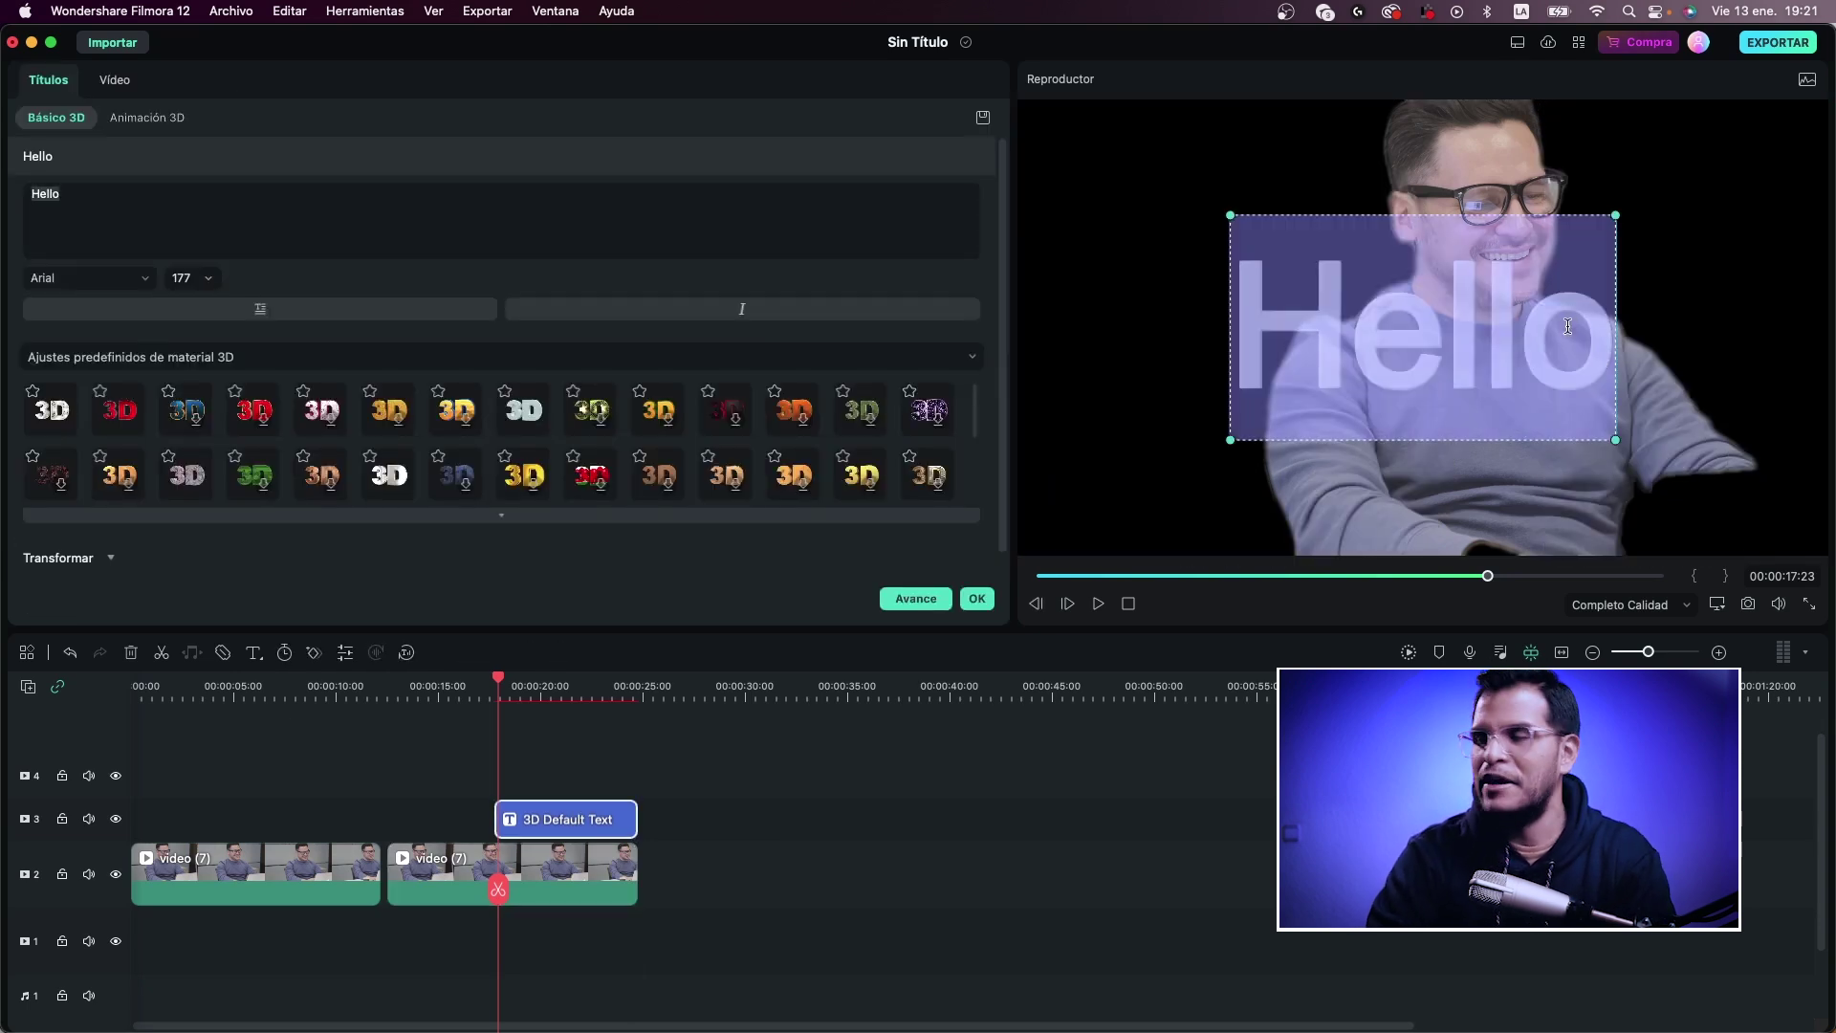
pyautogui.write('FELIZ')
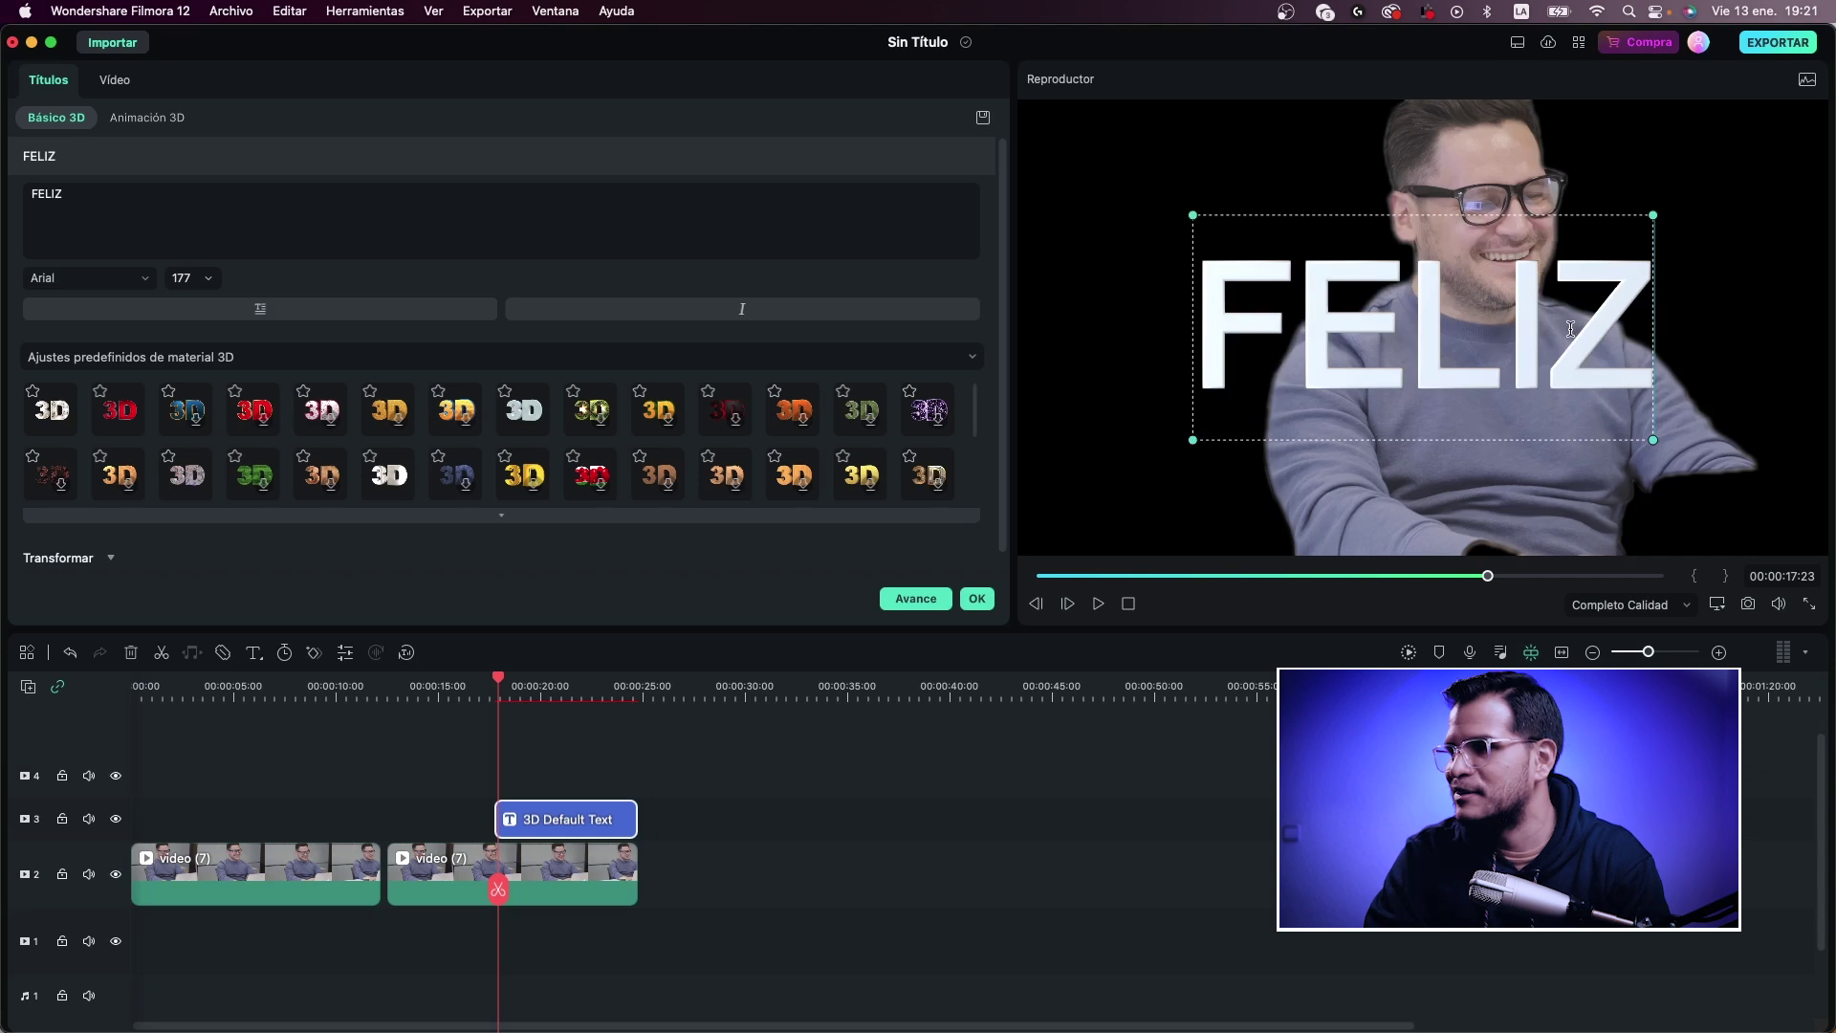
pyautogui.click(116, 79)
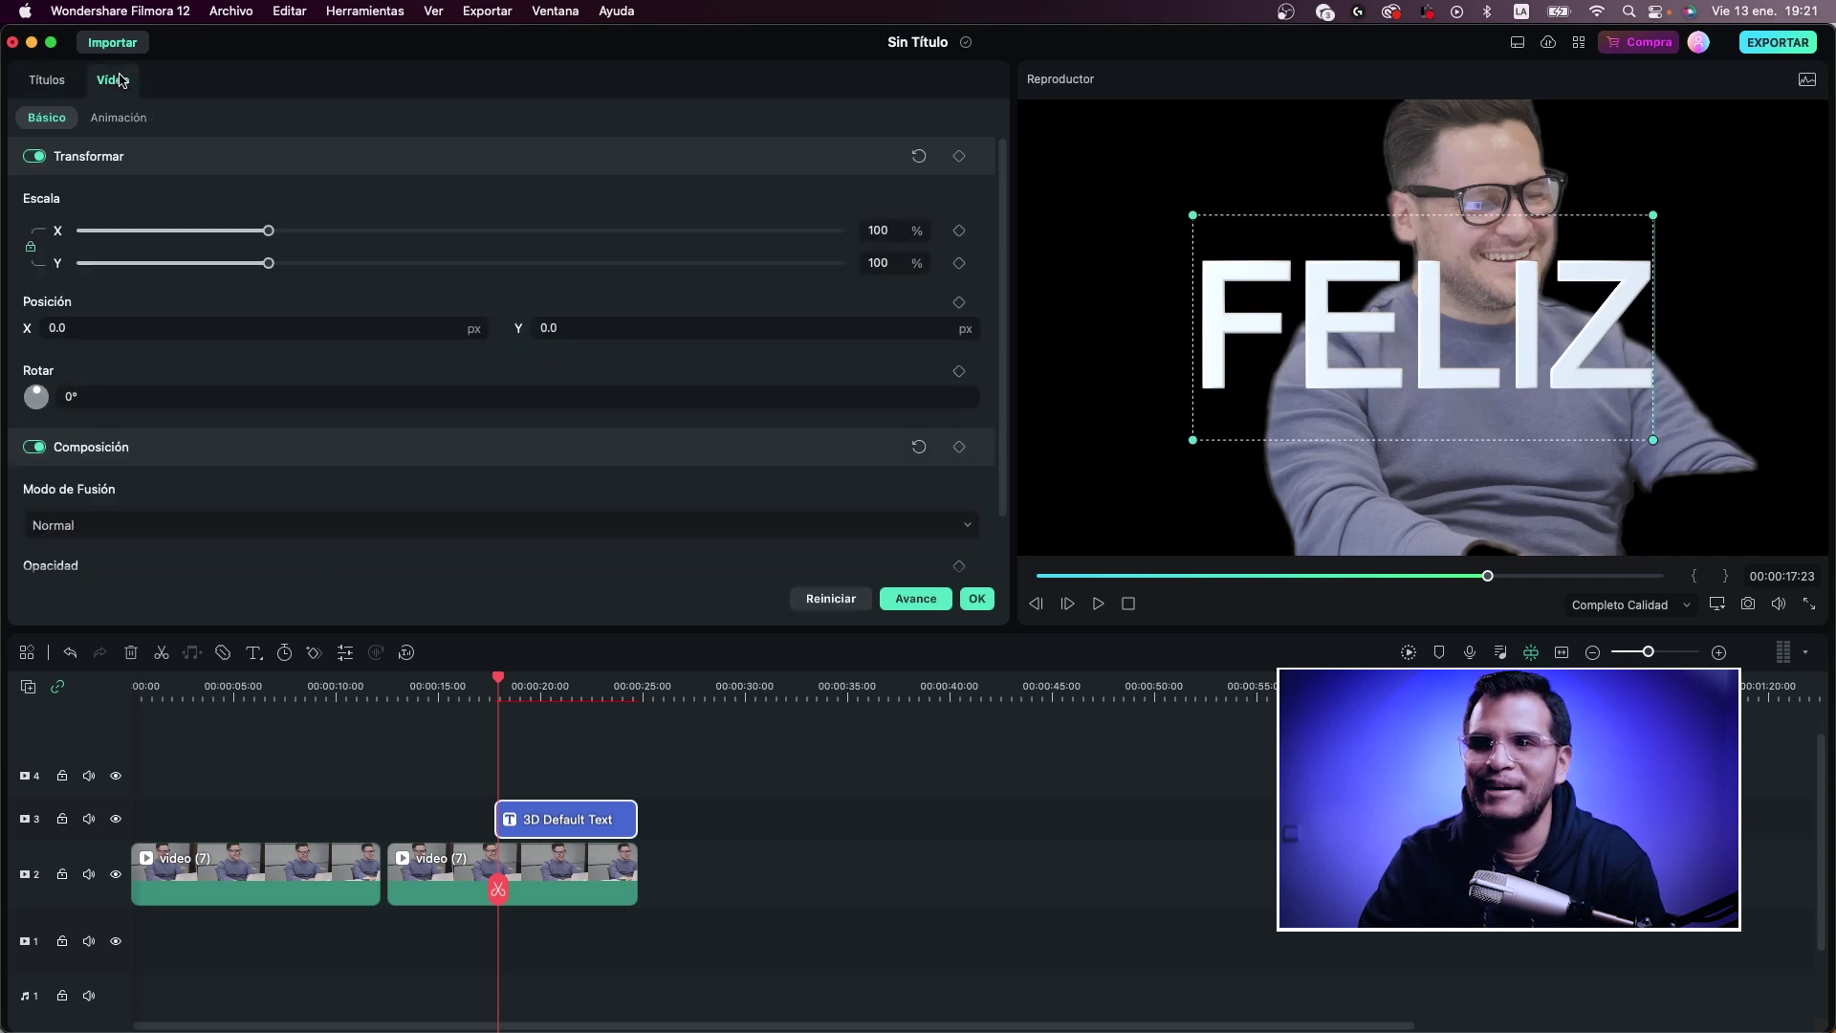
pyautogui.moveTo(268, 234); pyautogui.dragTo(368, 232)
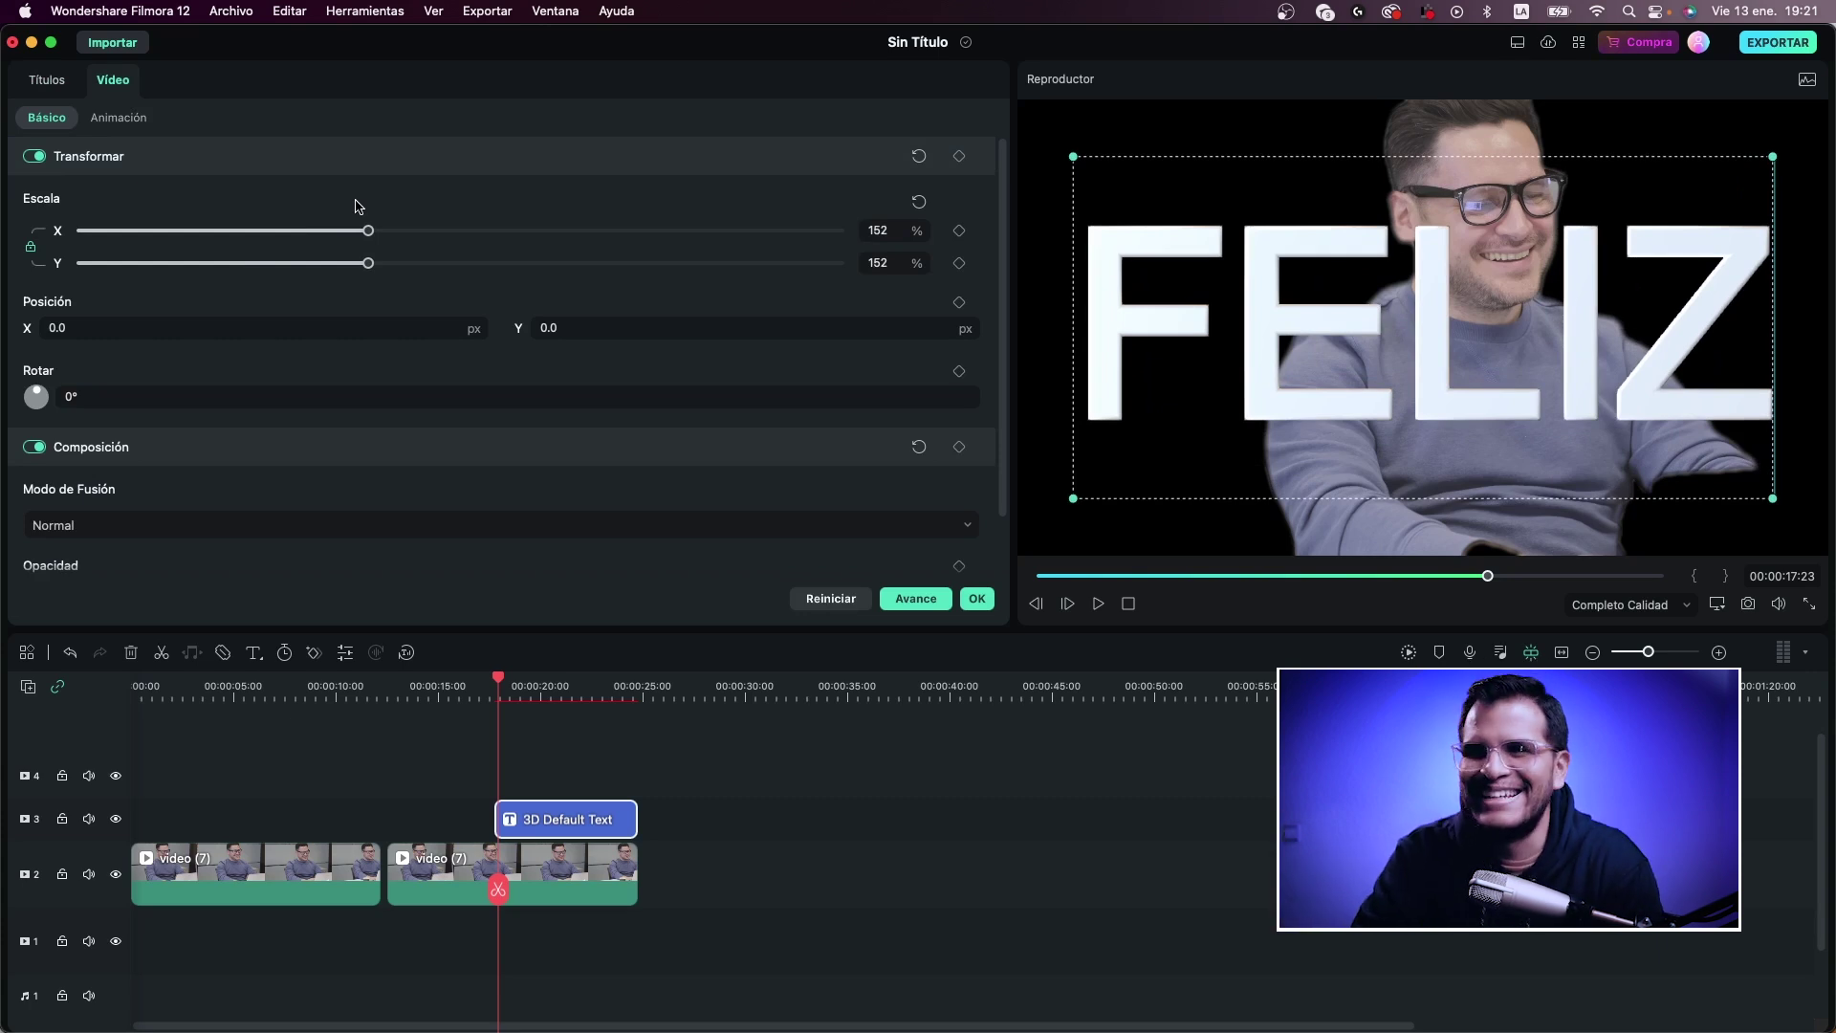
# Step: Apply the plain white 3D material preset from the second row to the whole FELIZ text
pyautogui.doubleClick(1180, 381)
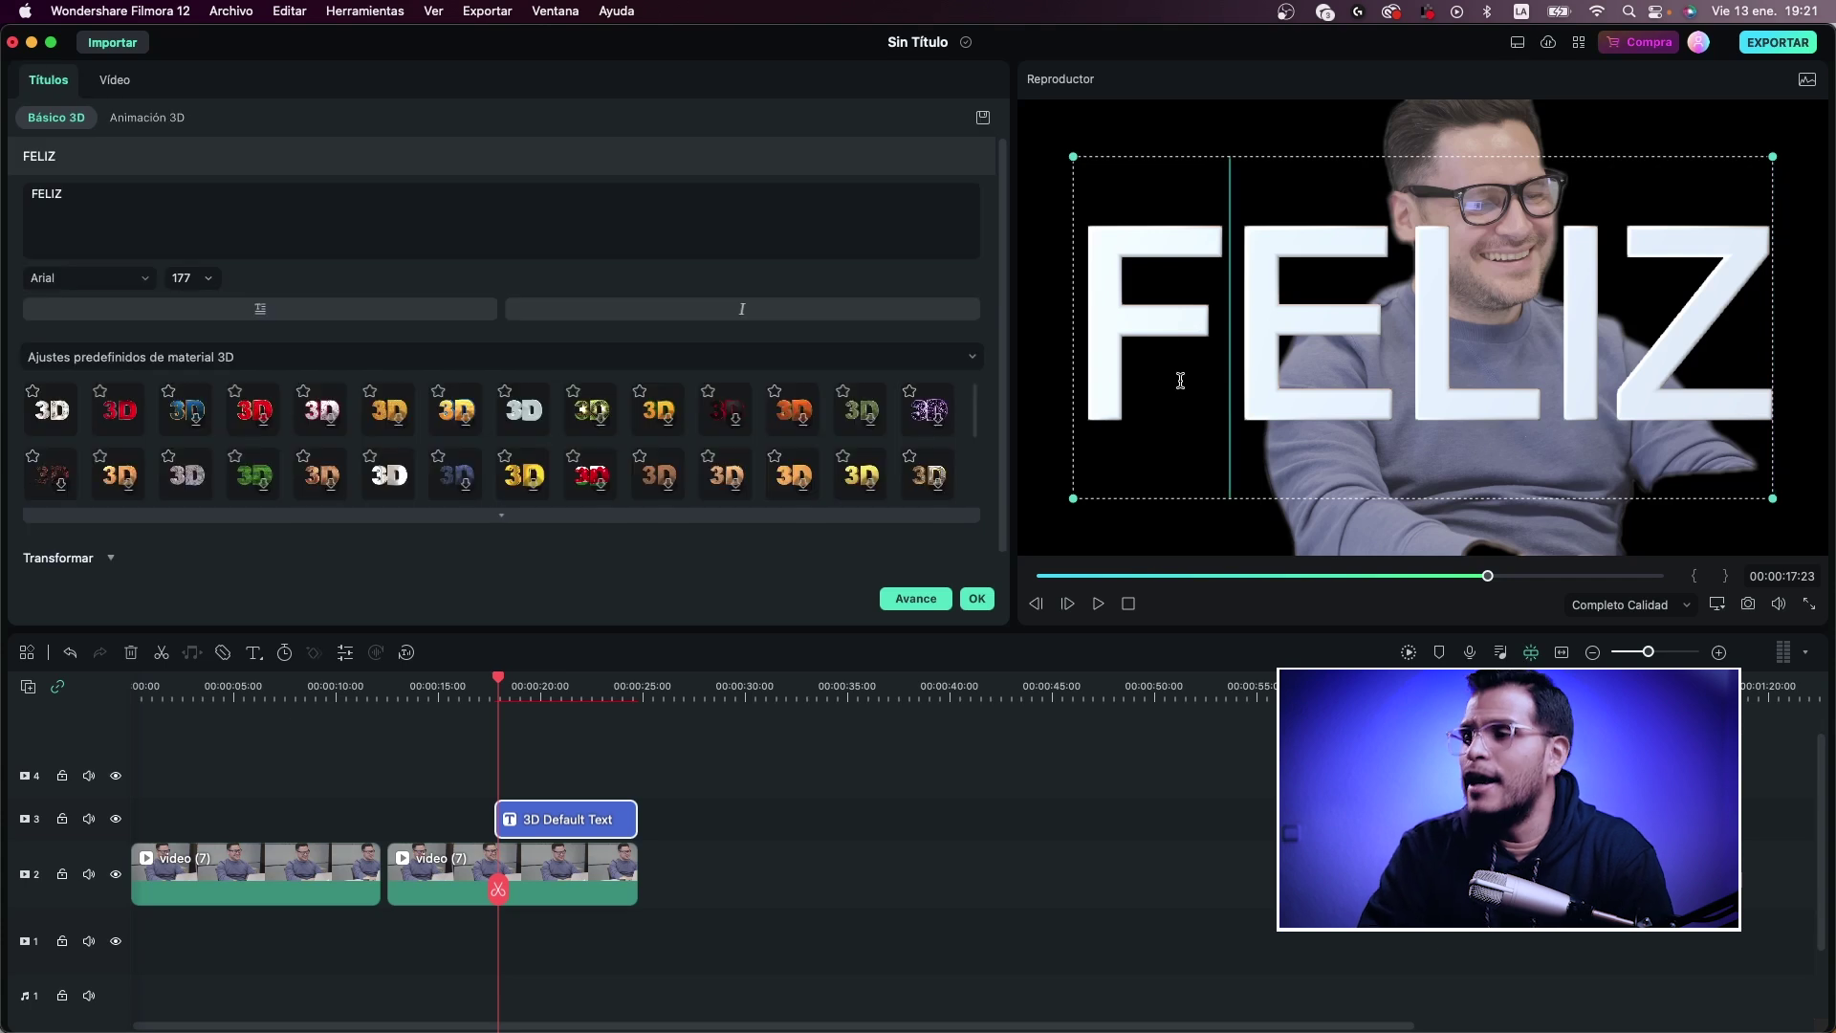
pyautogui.press('super+a')
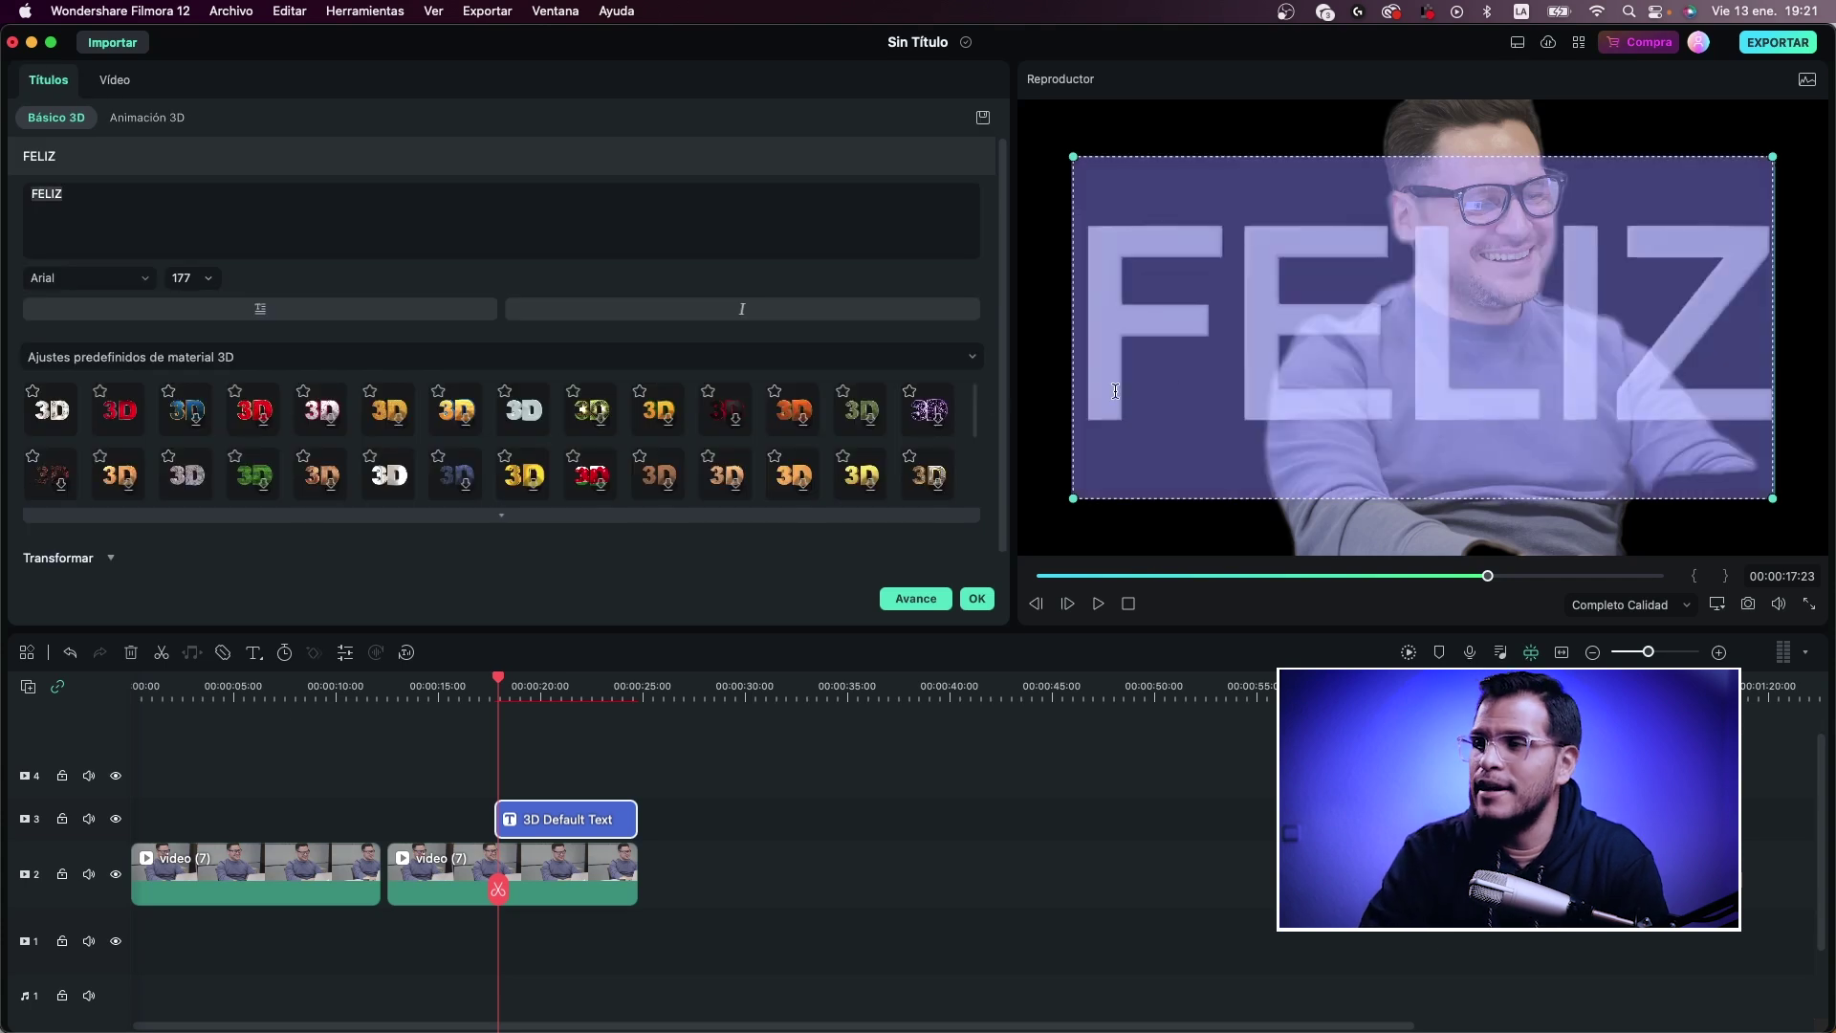
pyautogui.click(389, 474)
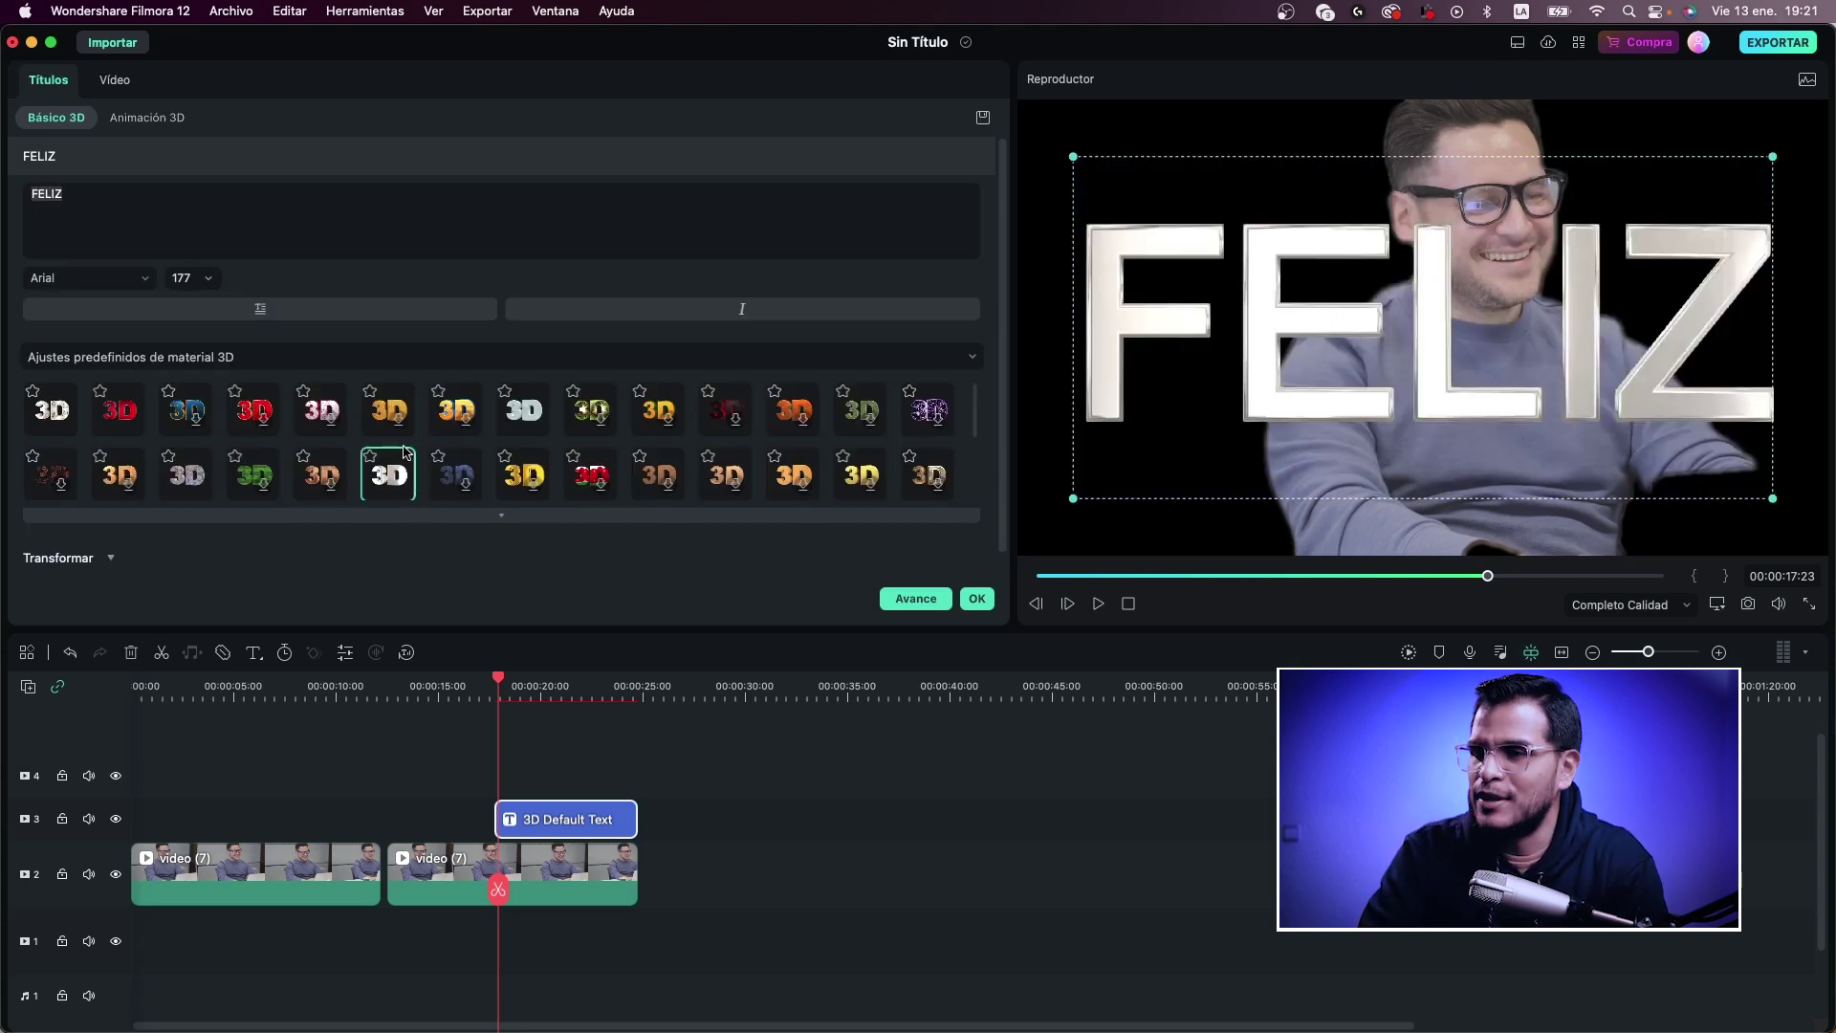
# Step: Preview the Salto consecutivo entrance animation on the FELIZ title, then apply the backward-flip entrance animation and confirm the title settings
pyautogui.click(146, 118)
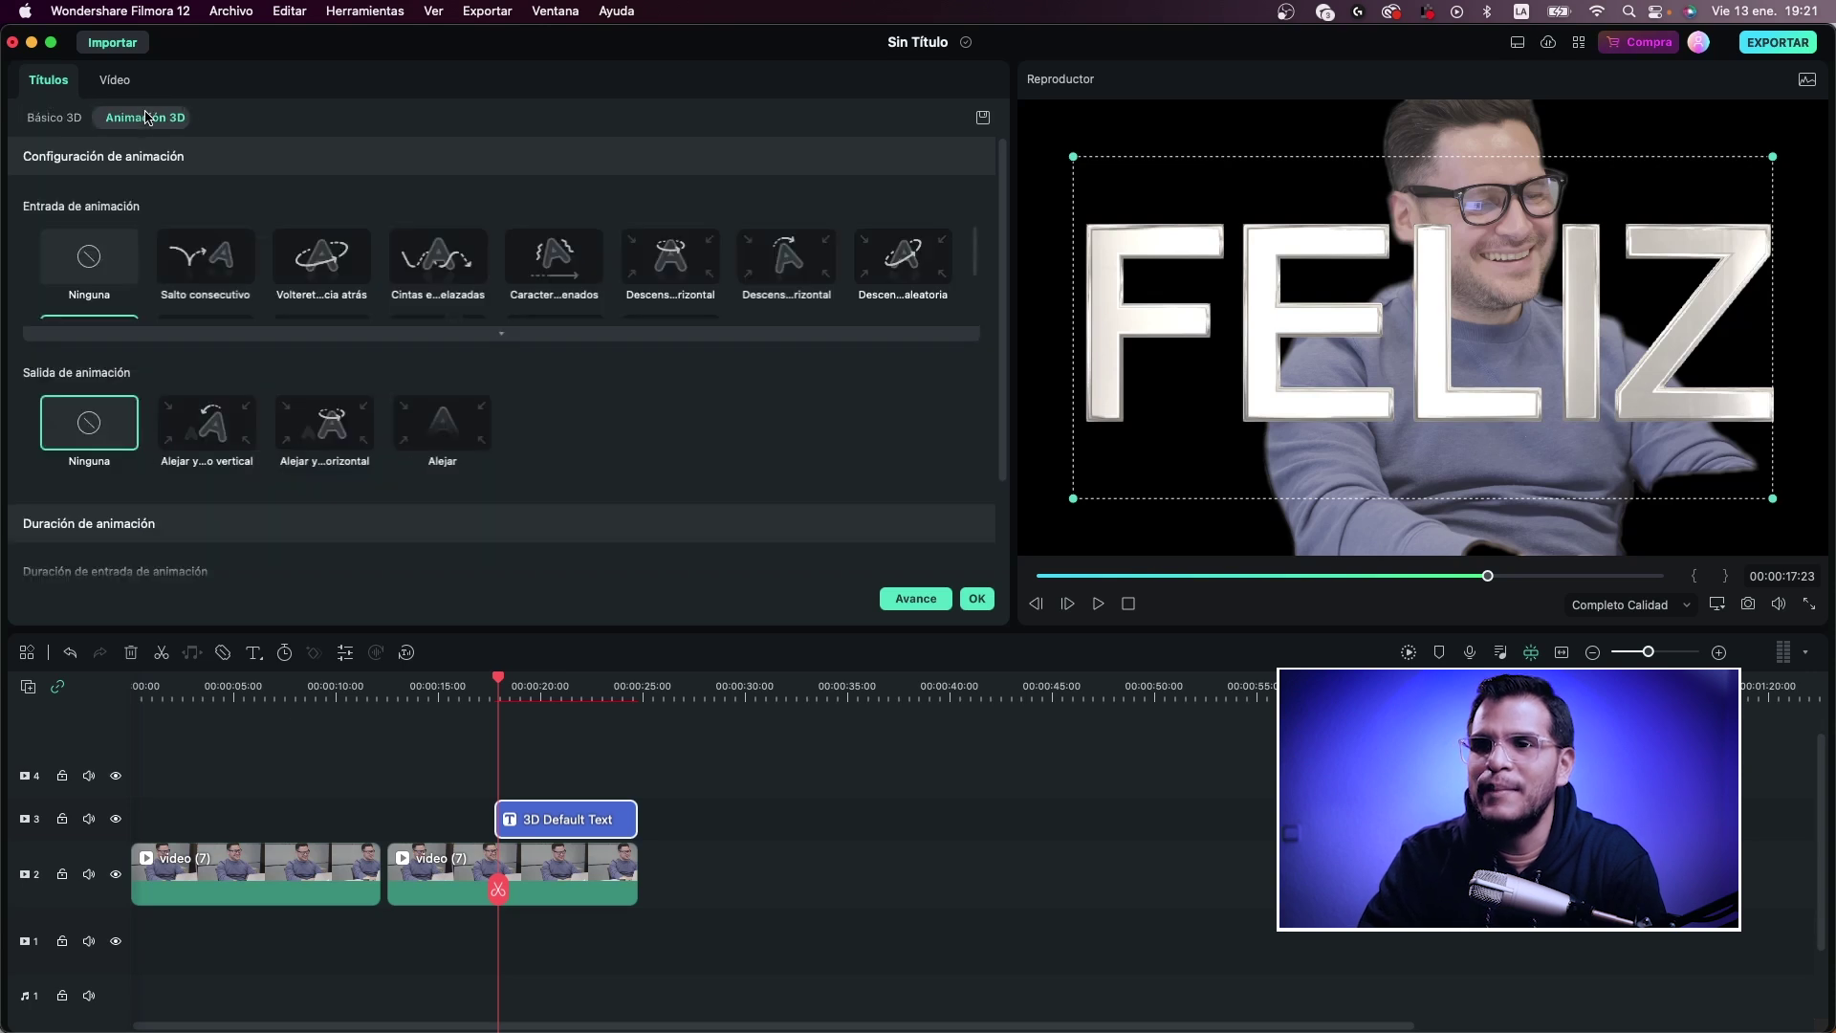
pyautogui.click(235, 256)
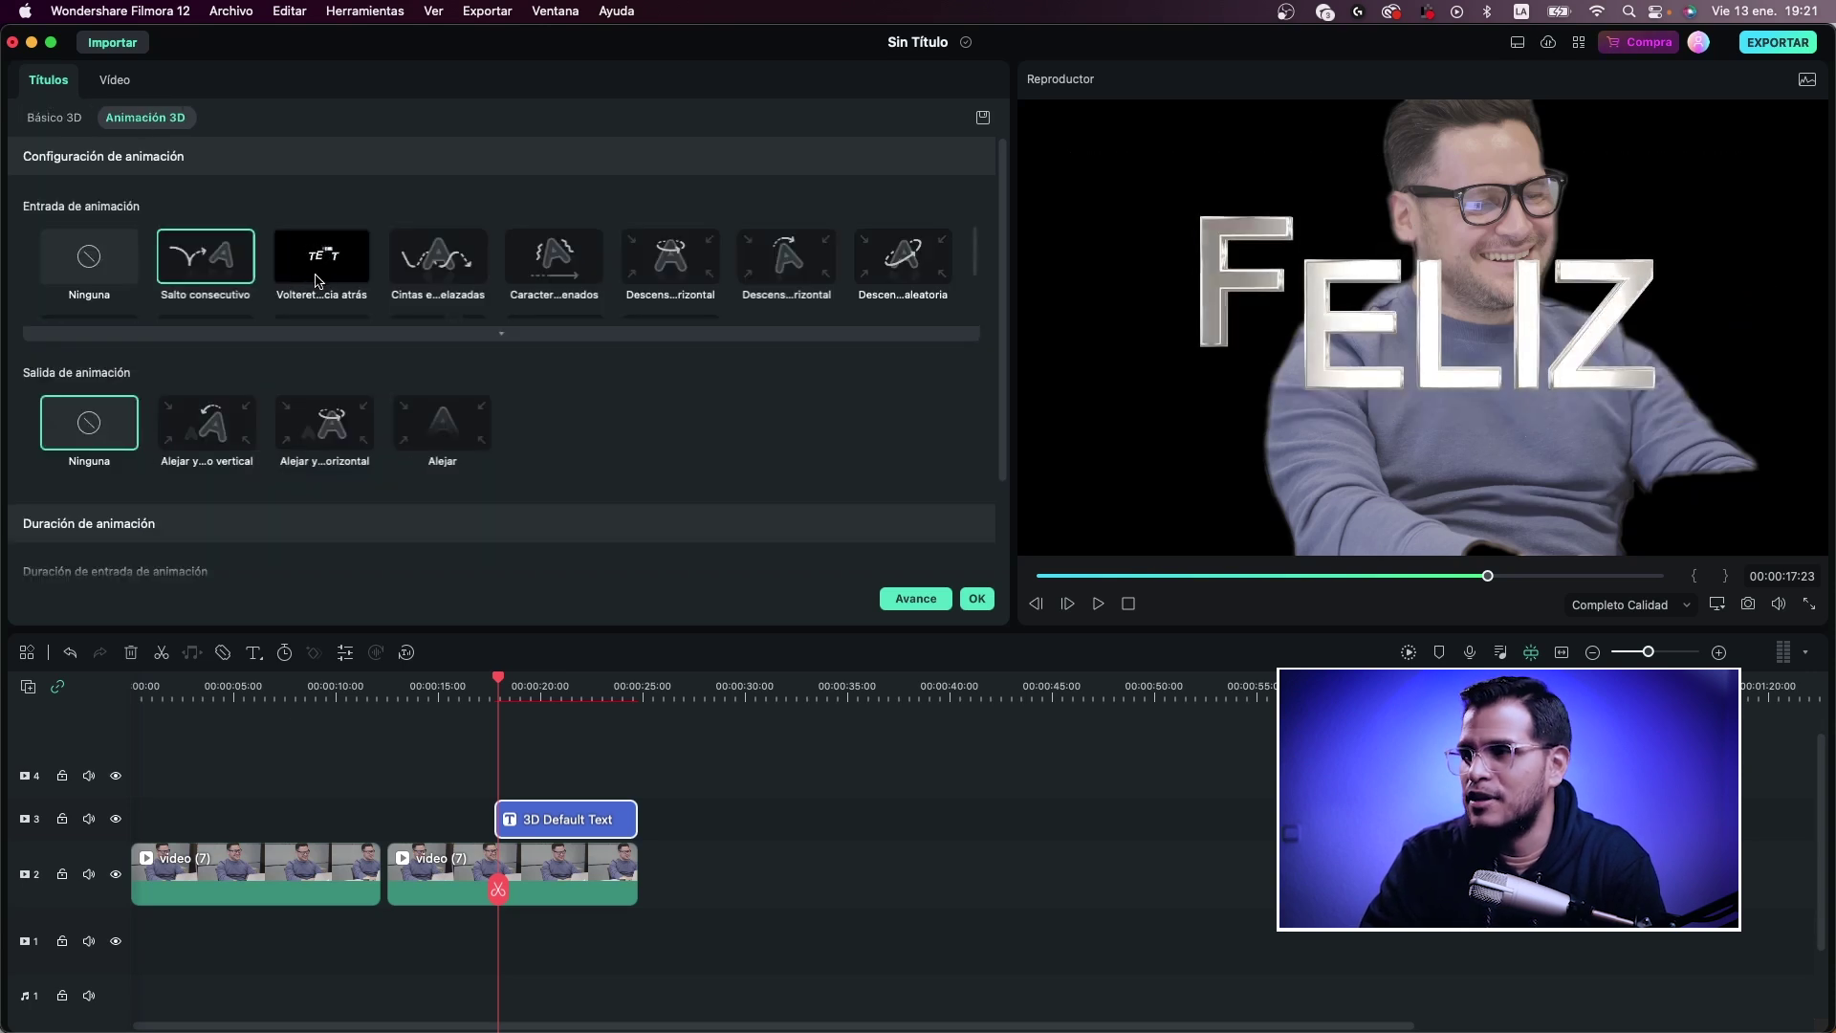
pyautogui.click(362, 280)
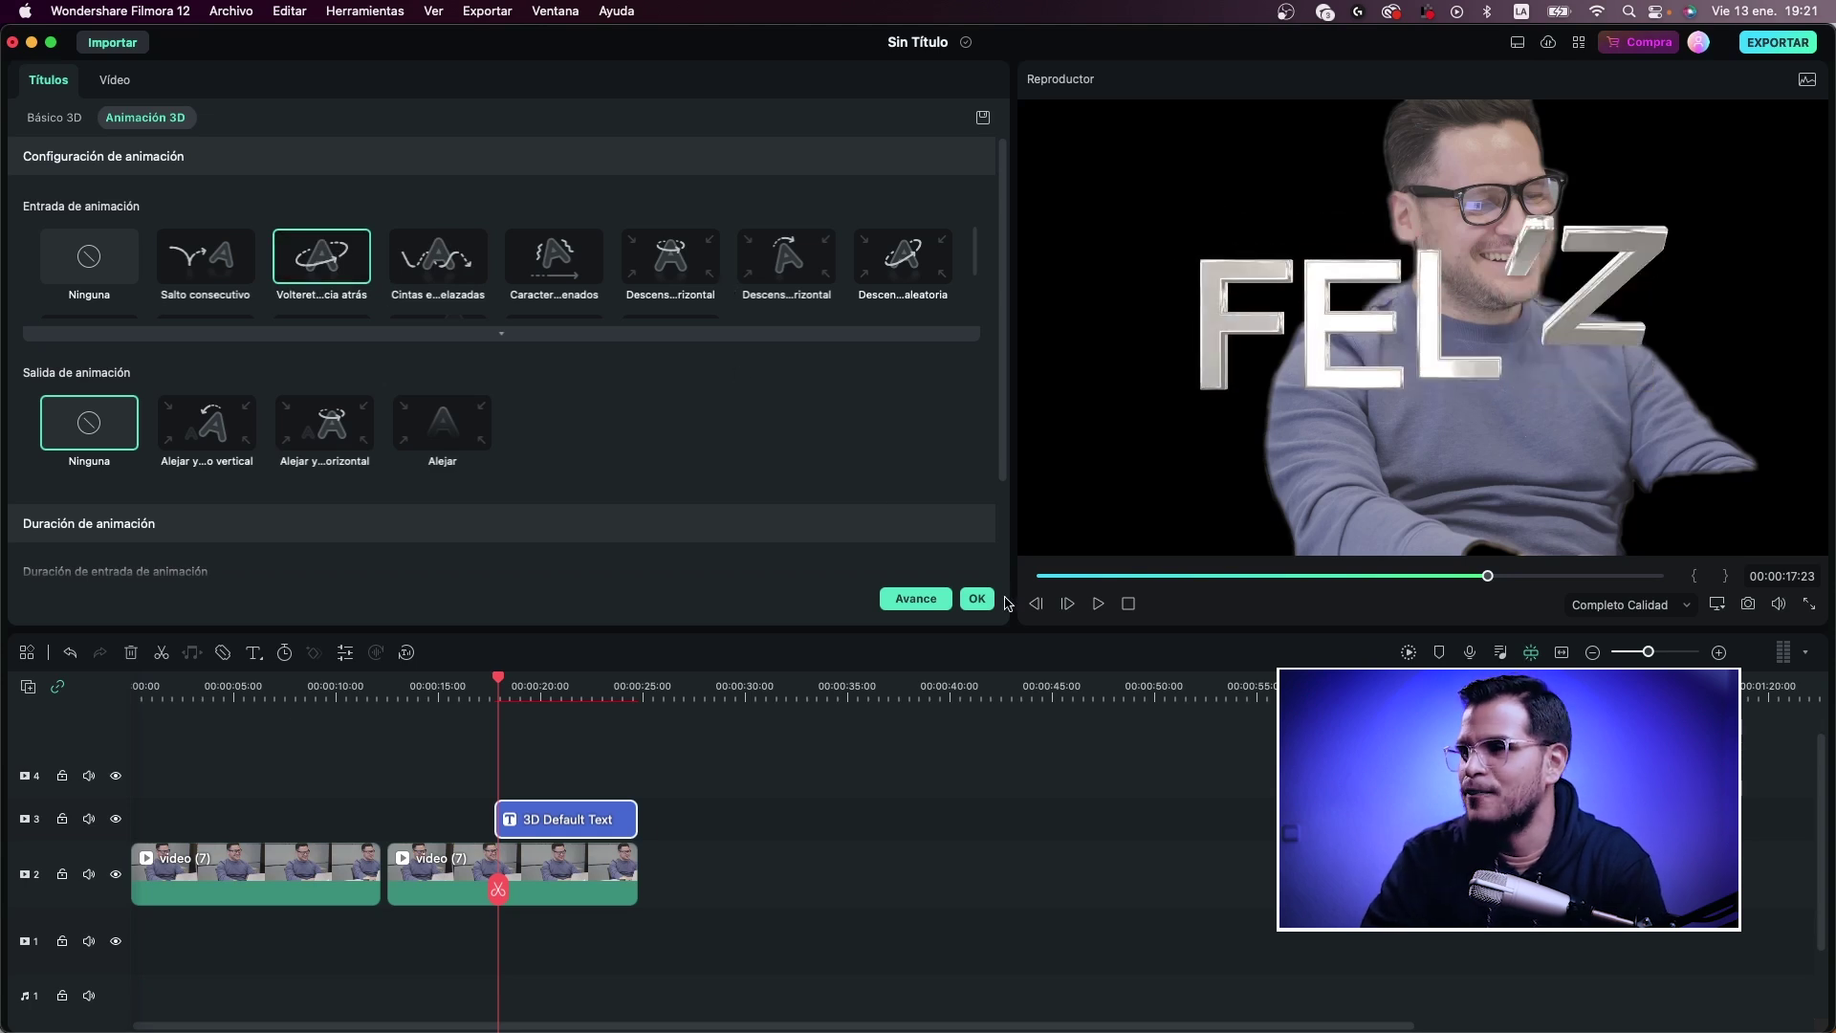
pyautogui.click(971, 599)
pyautogui.click(976, 599)
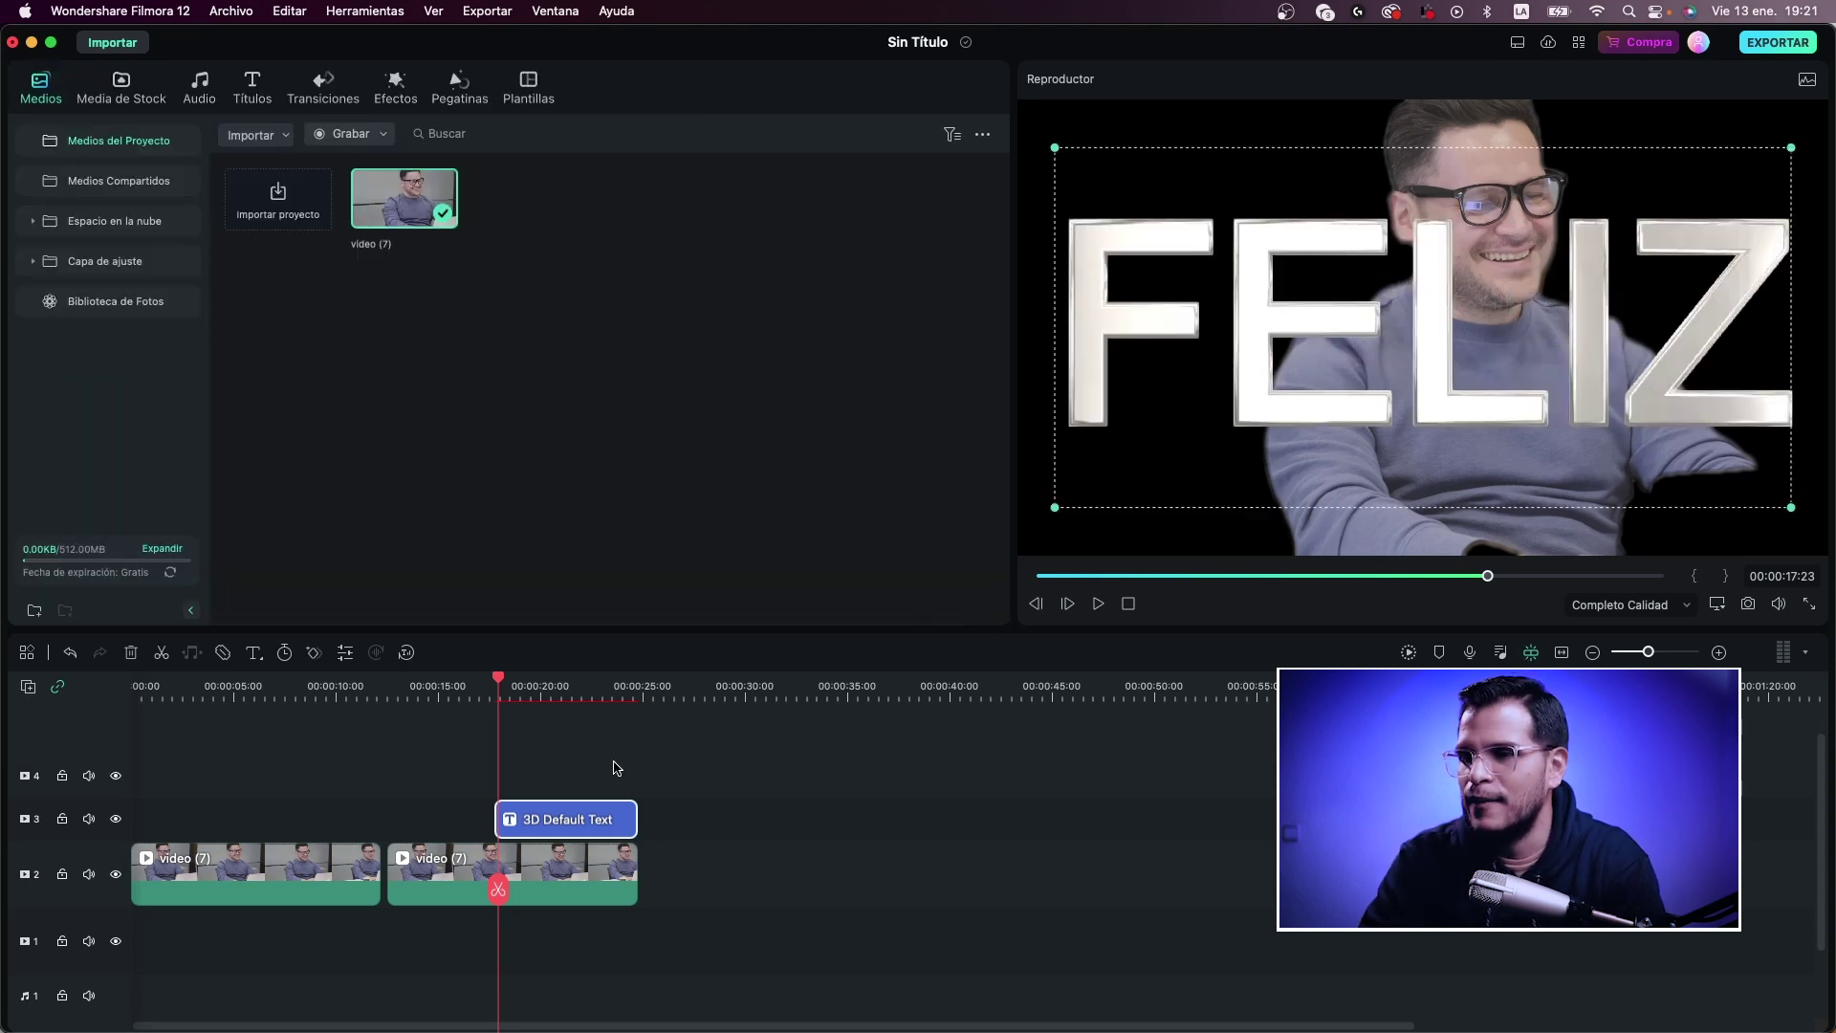
# Step: Extend the FELIZ title's start to match the cut-out clip's length and move the title to the timeline start above the original clip
pyautogui.moveTo(497, 812); pyautogui.dragTo(388, 815)
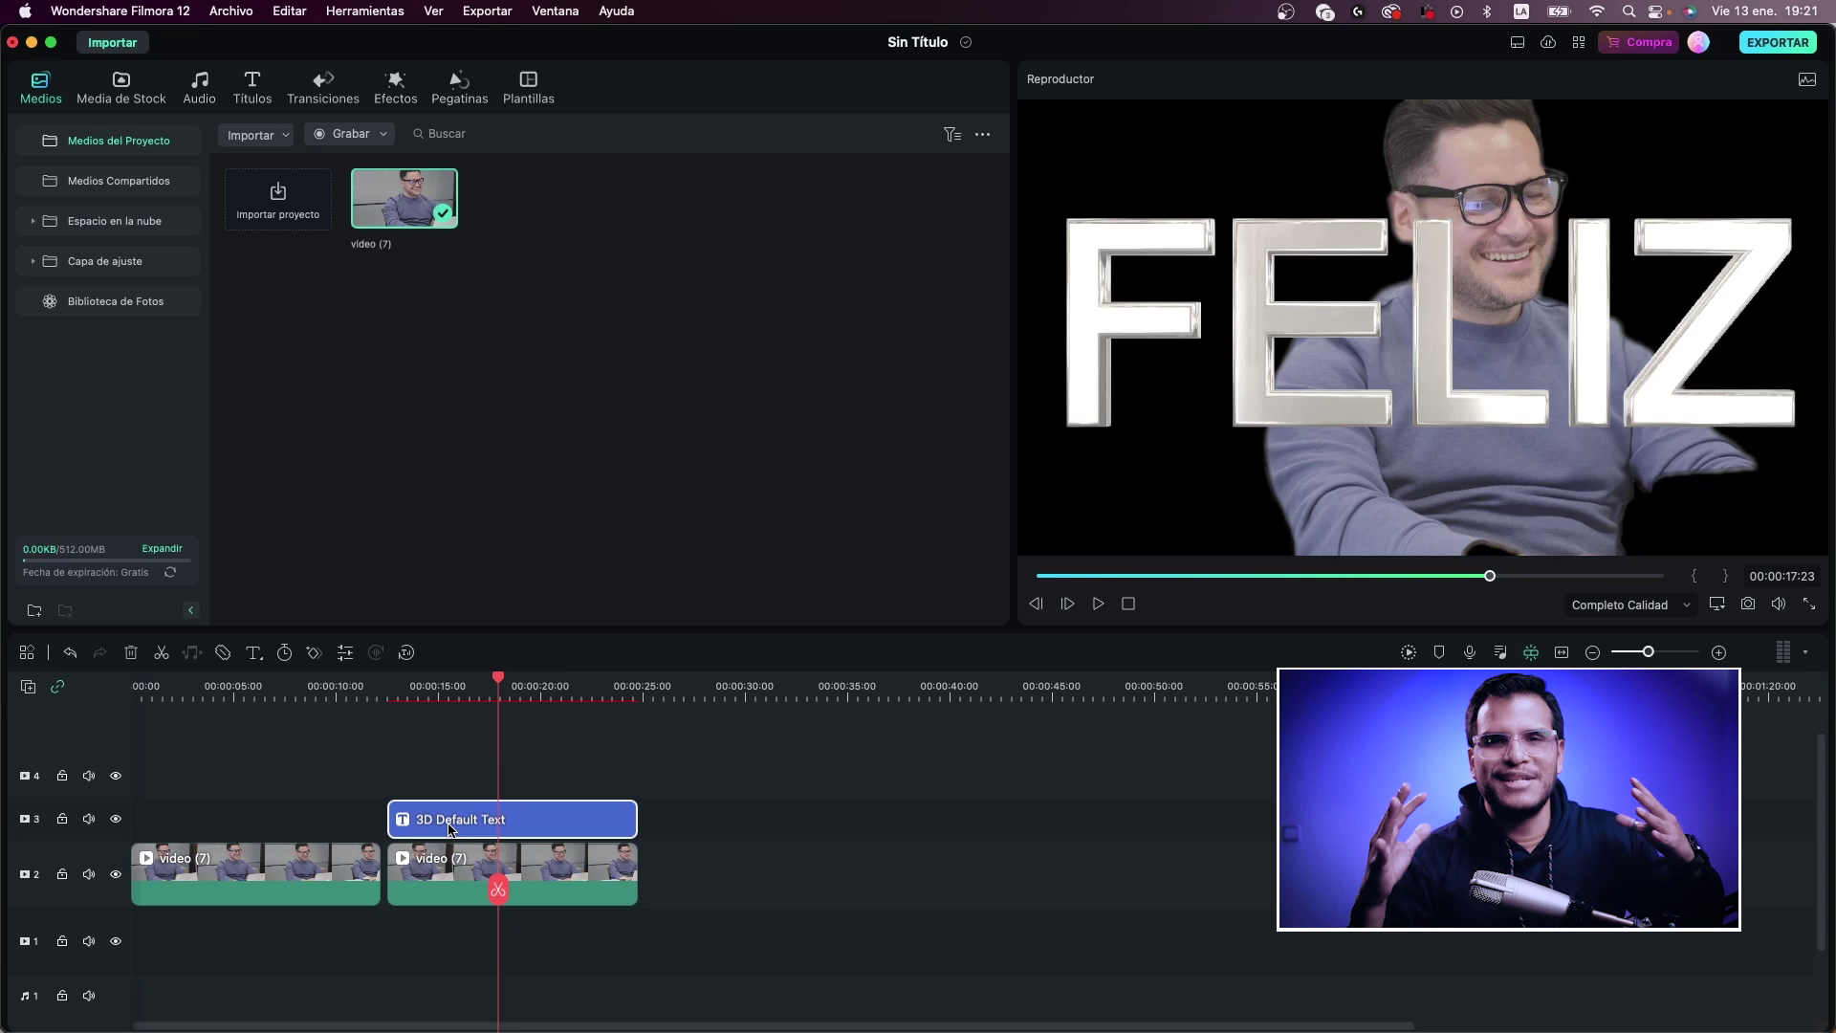
pyautogui.click(257, 689)
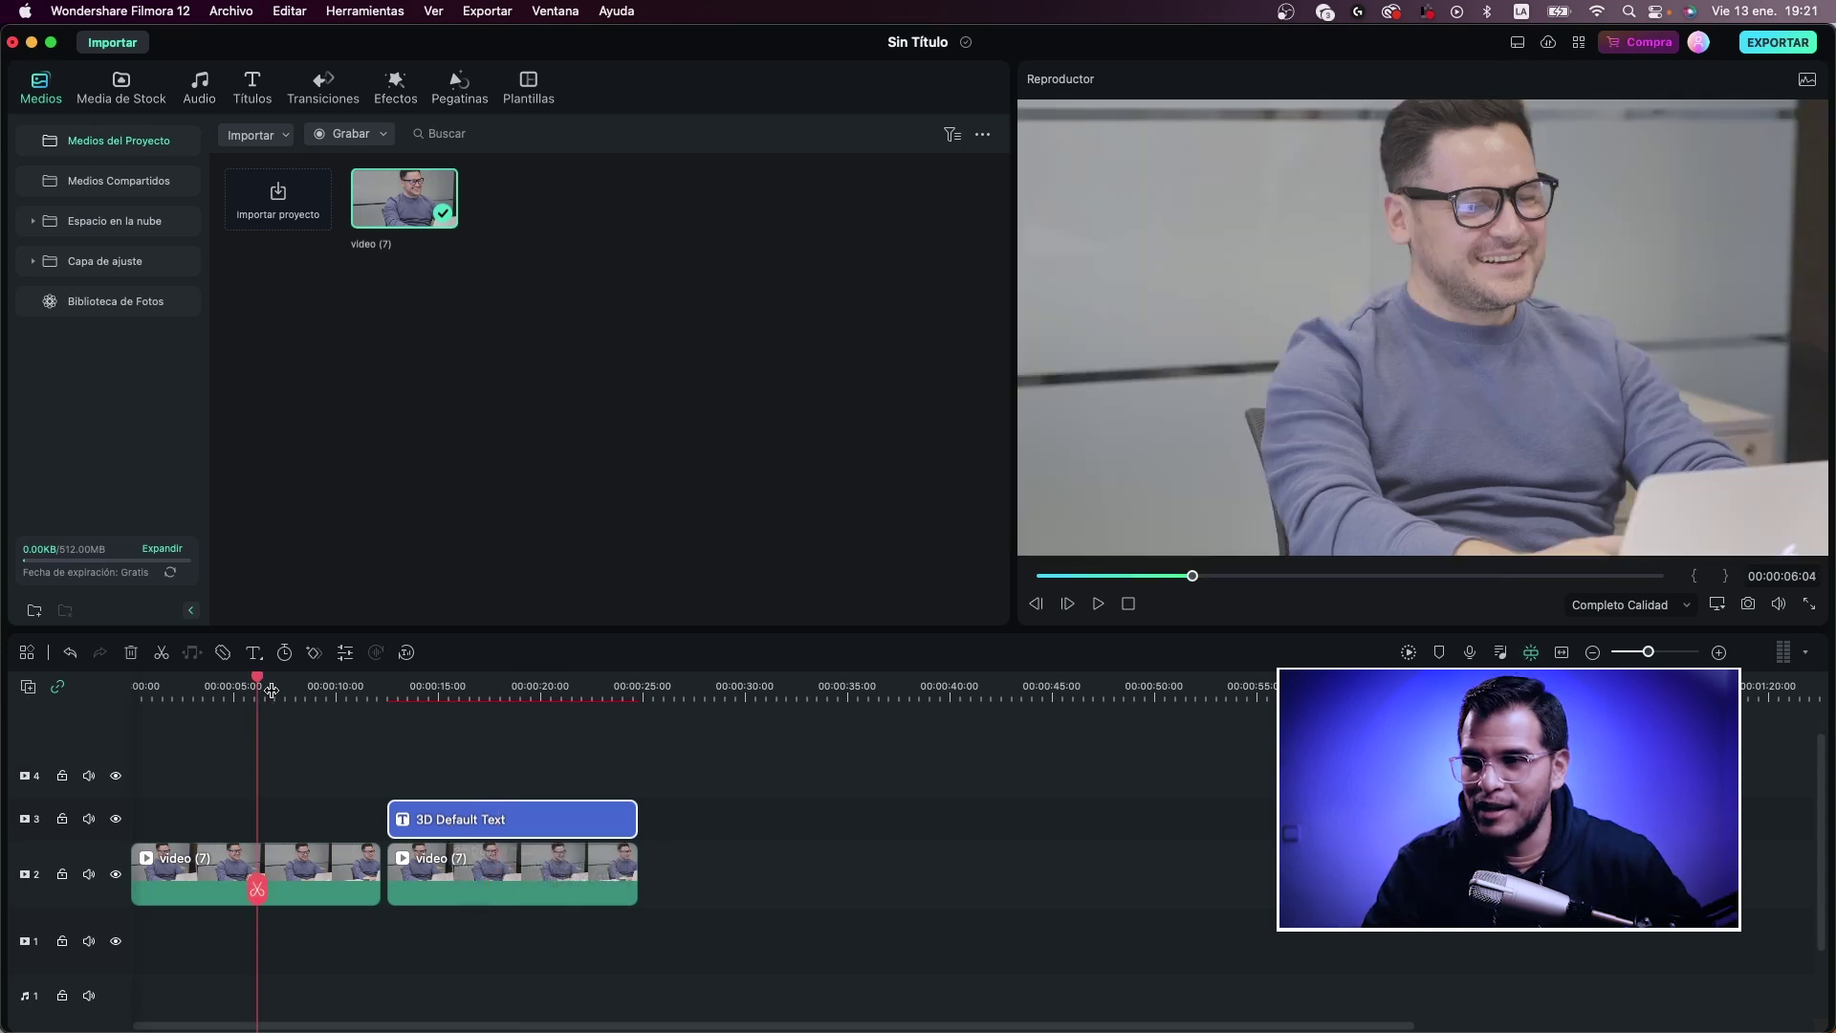
pyautogui.moveTo(541, 820); pyautogui.dragTo(285, 819)
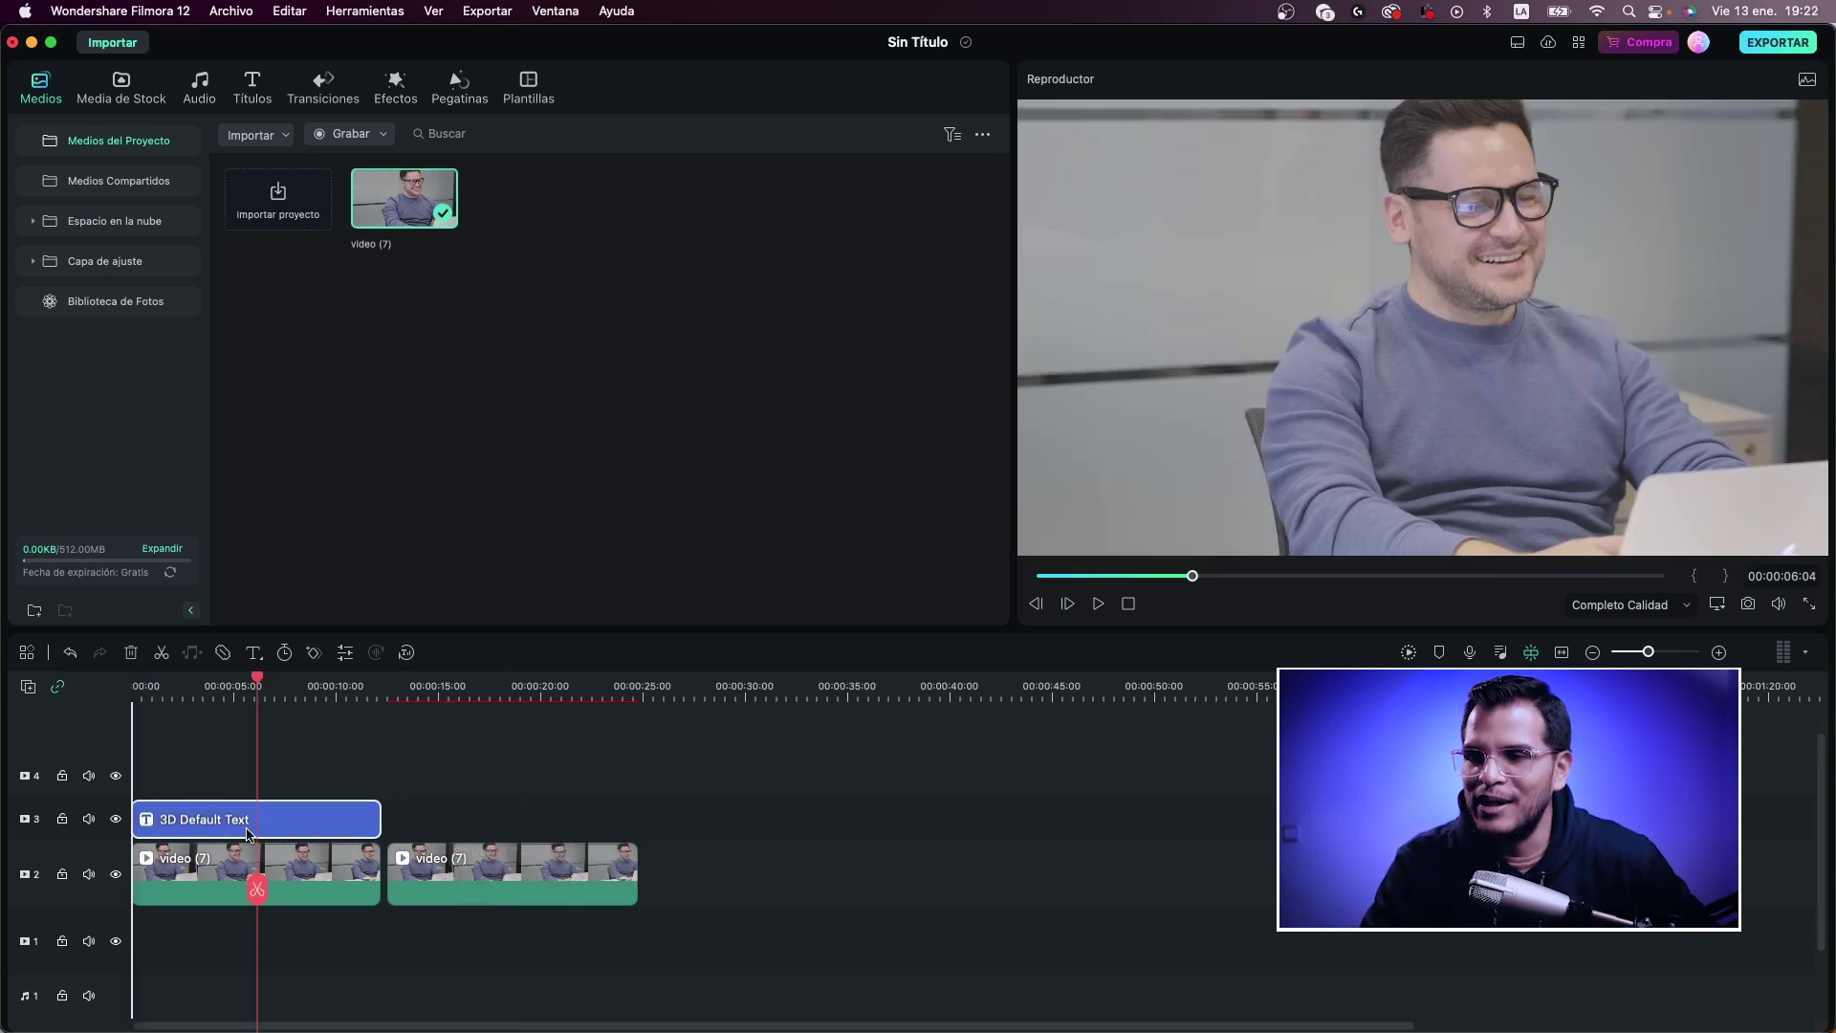
# Step: Move the cut-out clip to track 4 at the timeline start, above the title, and return the playhead to 00:00:00:00
pyautogui.moveTo(506, 869); pyautogui.dragTo(233, 767)
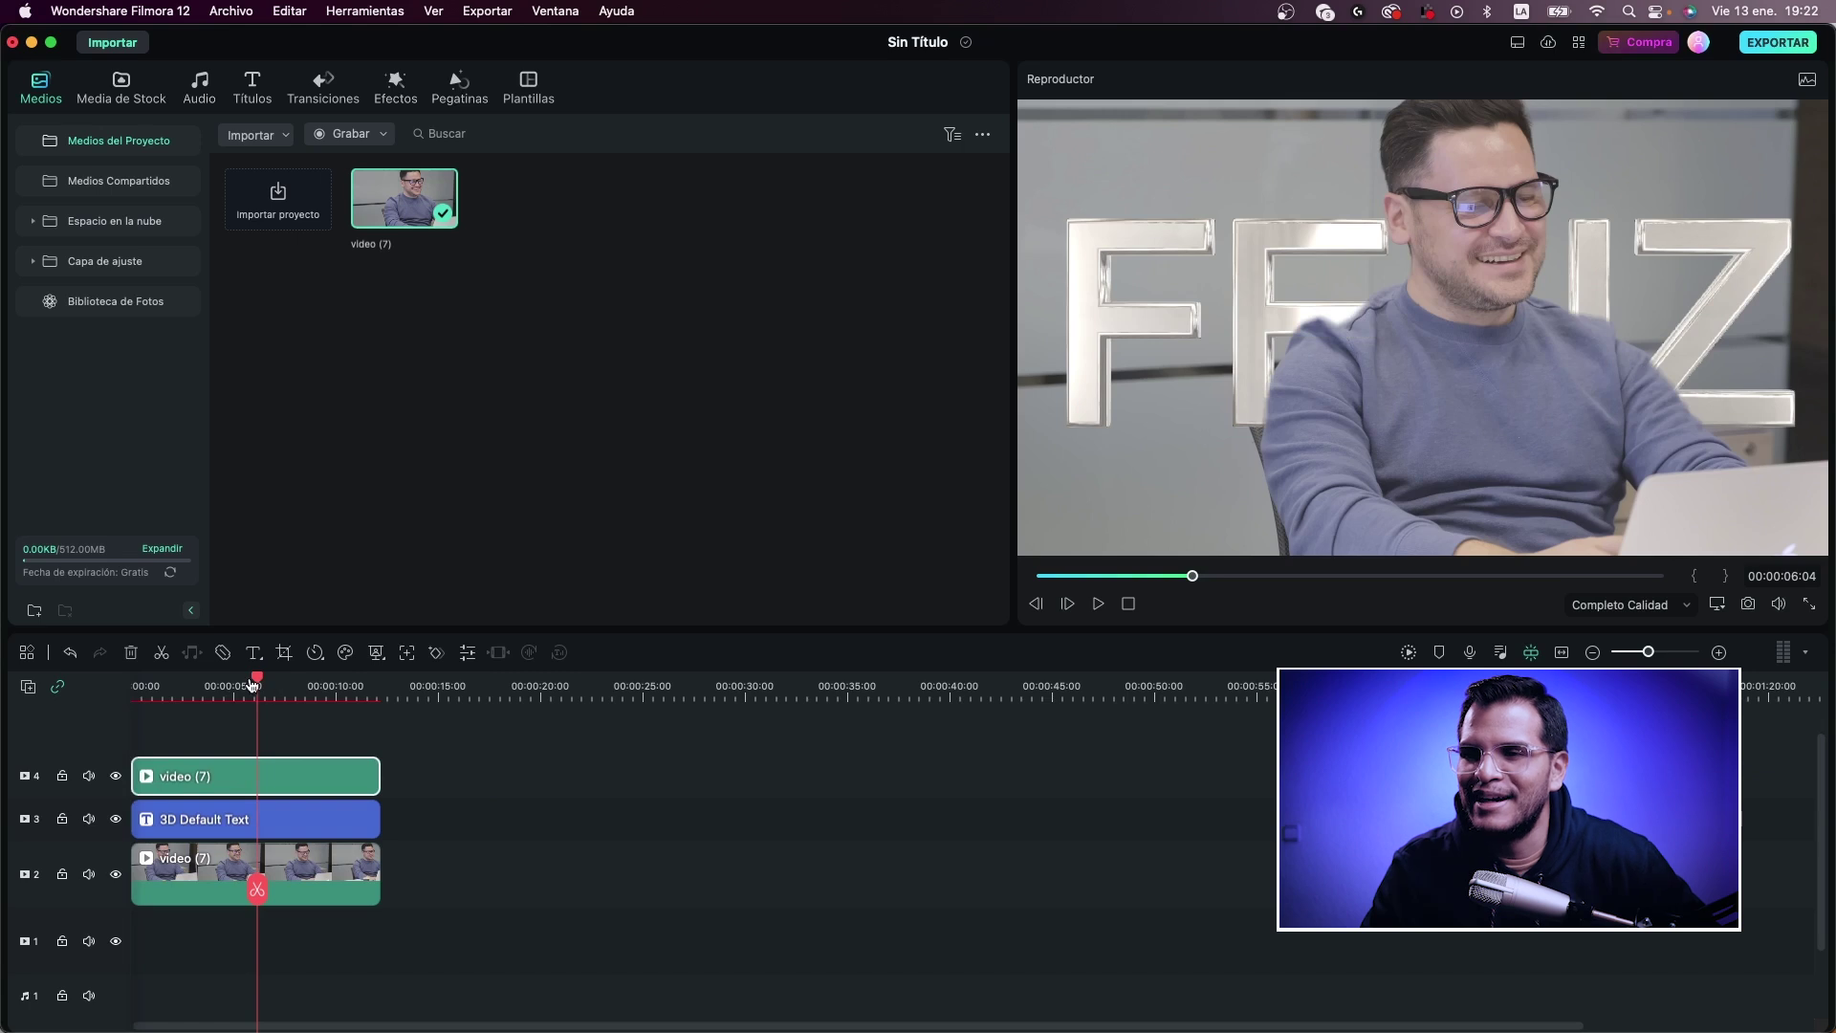
pyautogui.moveTo(252, 683); pyautogui.dragTo(134, 690)
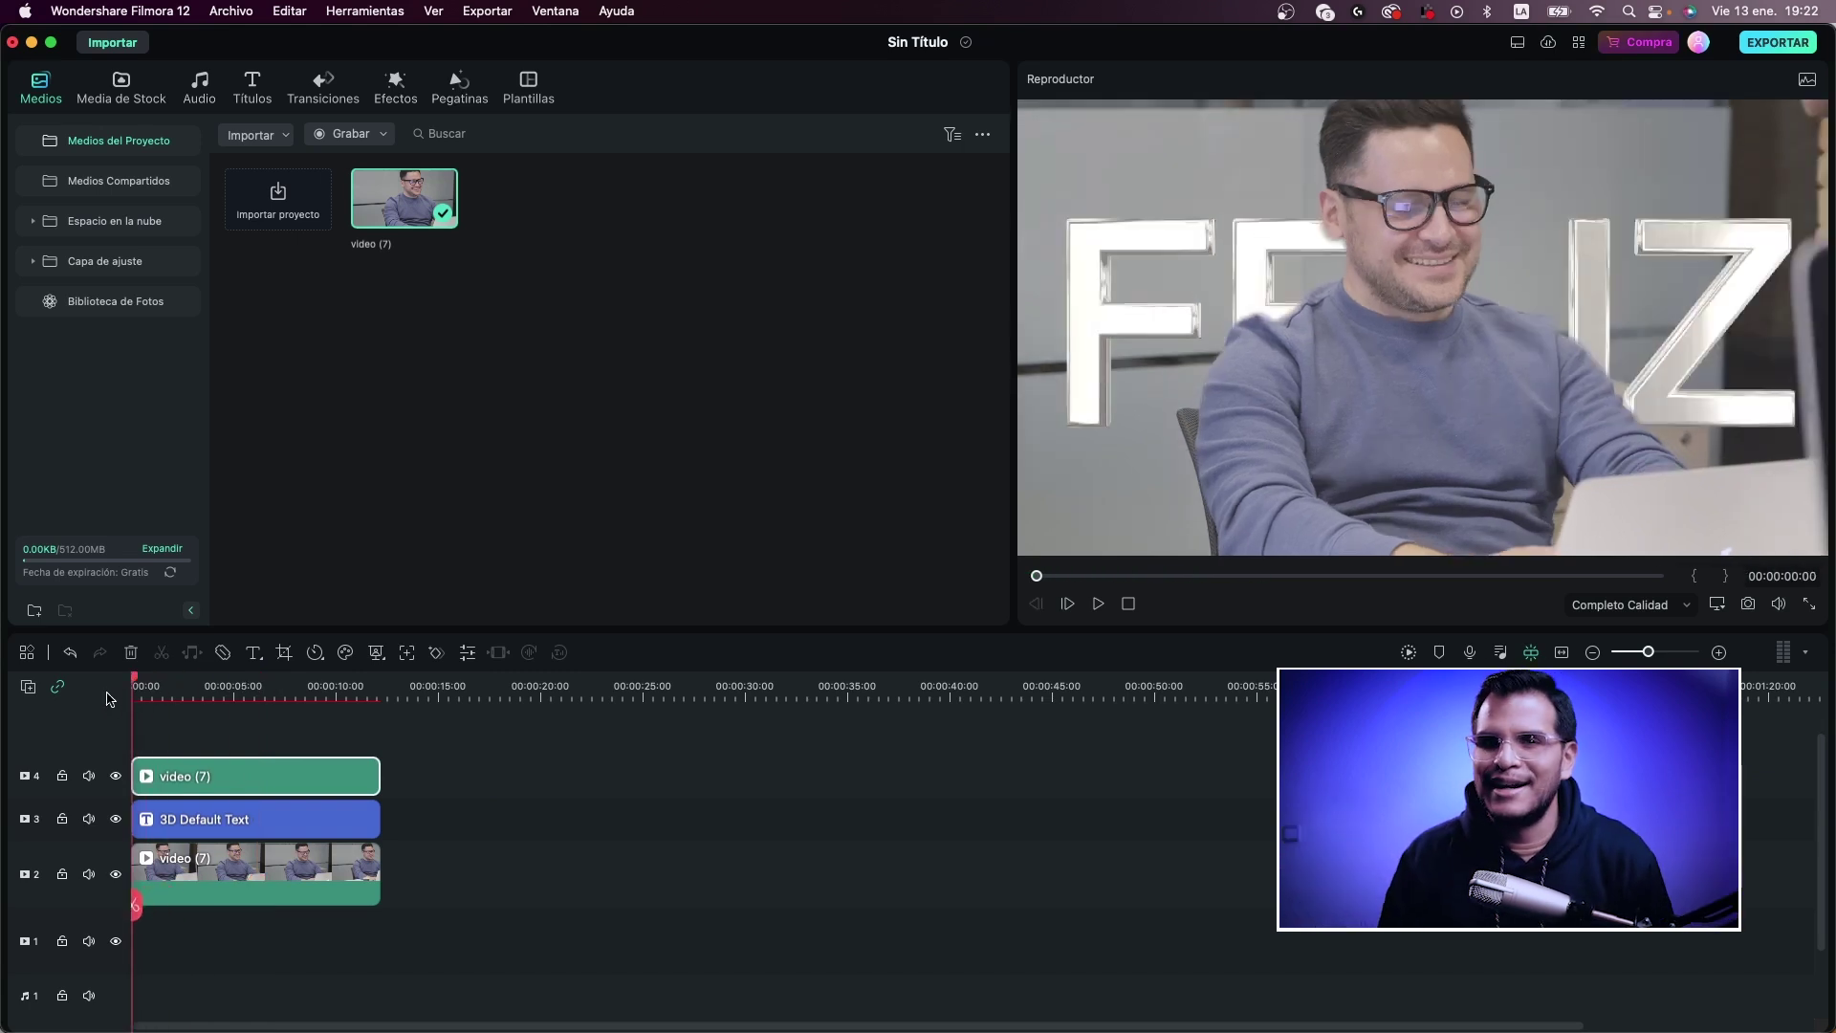
# Step: Play the FELIZ title composite, and play the concert montage from the start of its timeline
pyautogui.press('space')
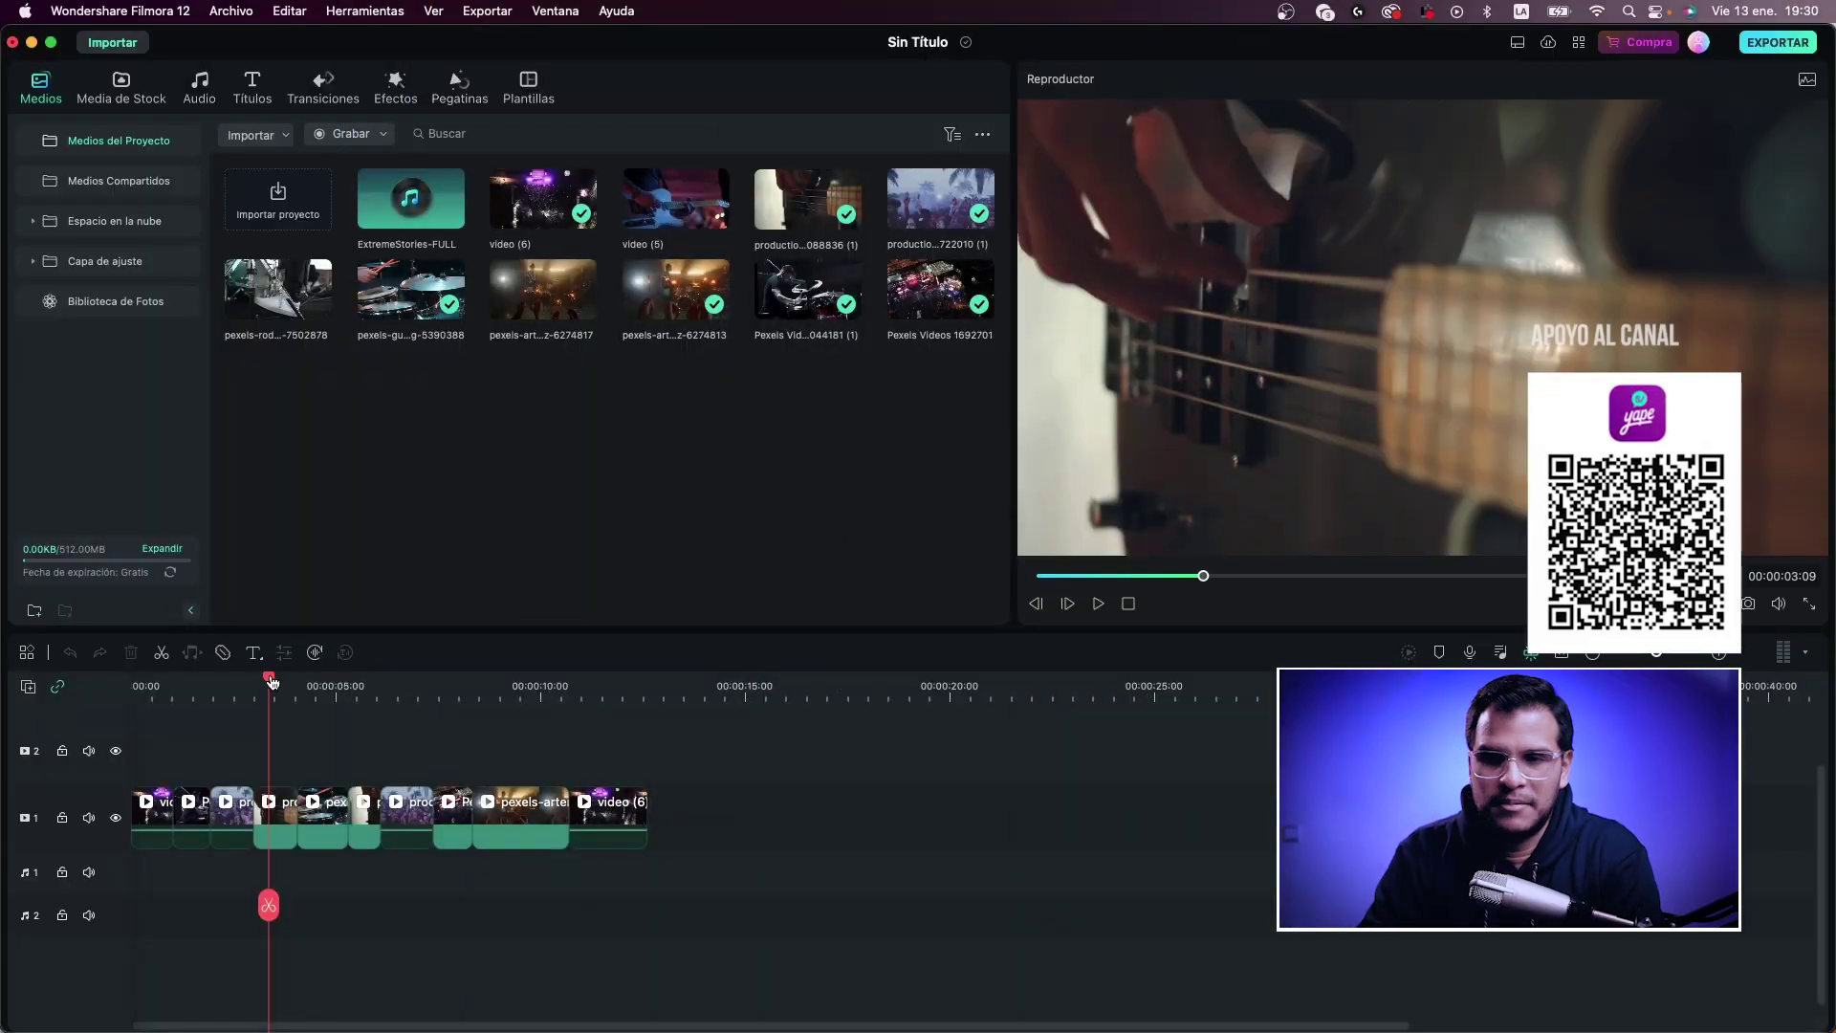
pyautogui.moveTo(272, 681); pyautogui.dragTo(135, 708)
pyautogui.press('space')
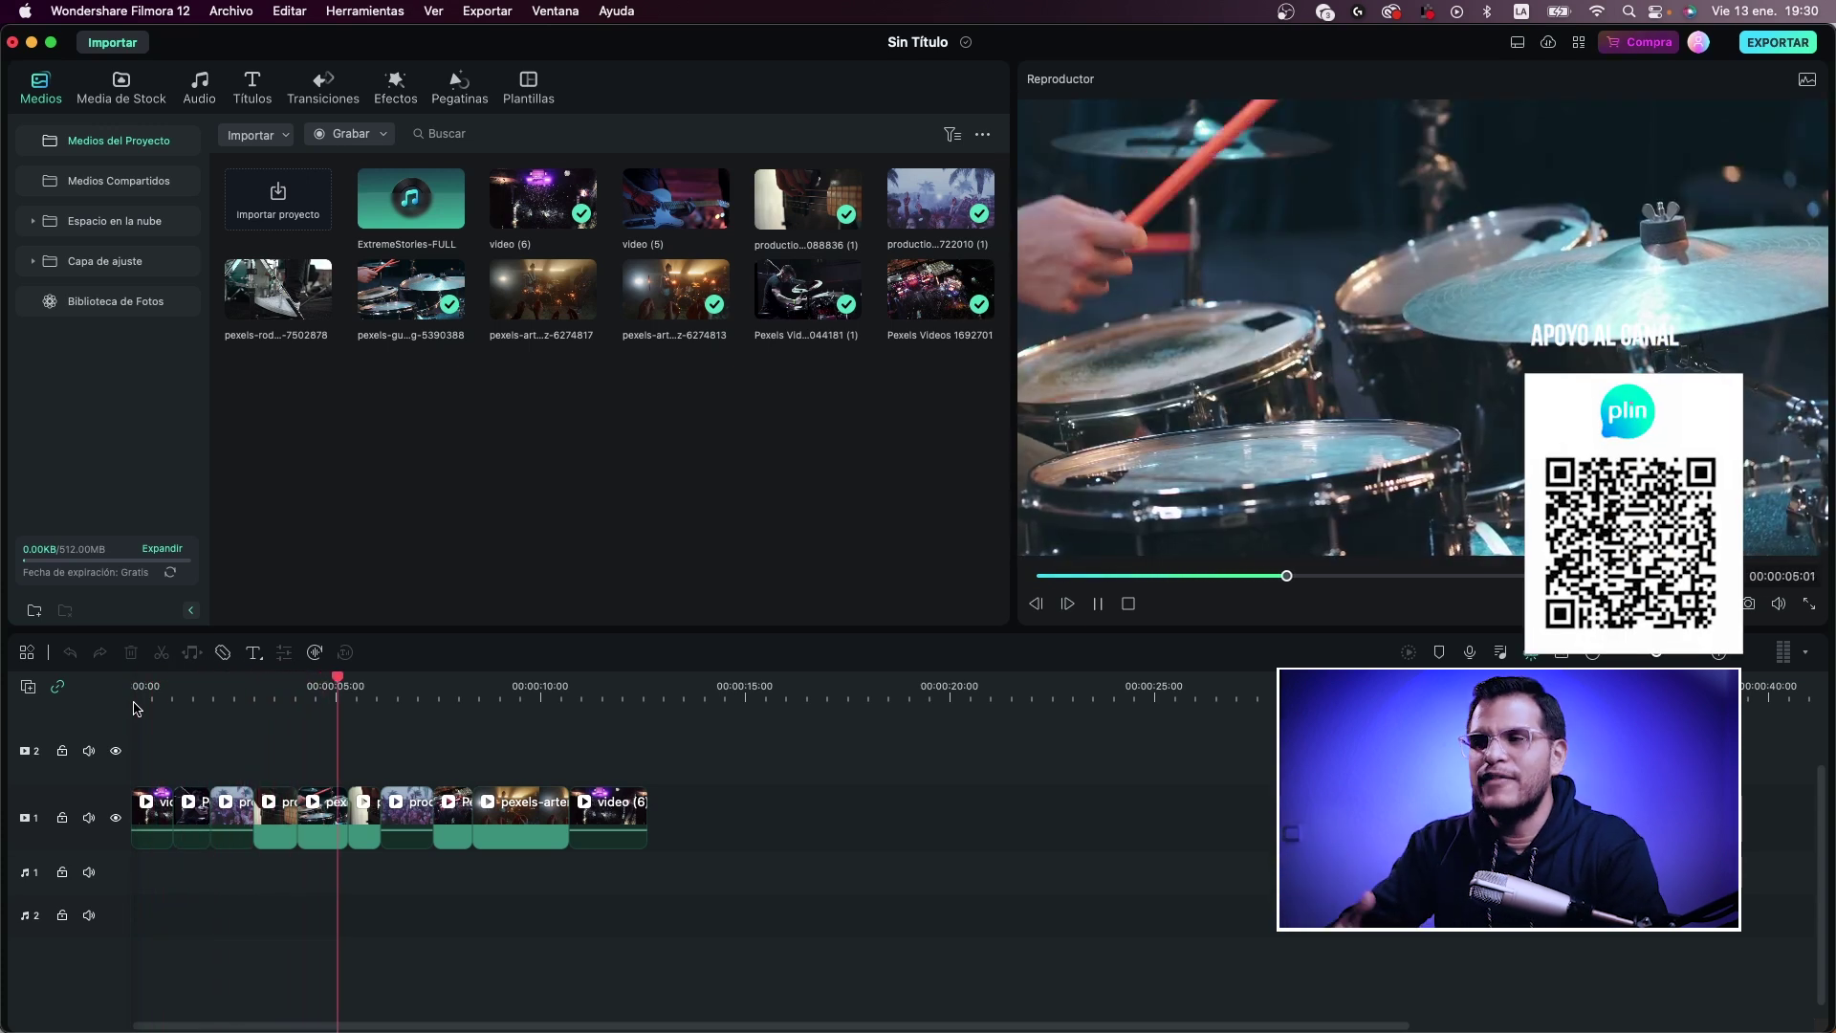
pyautogui.press('space')
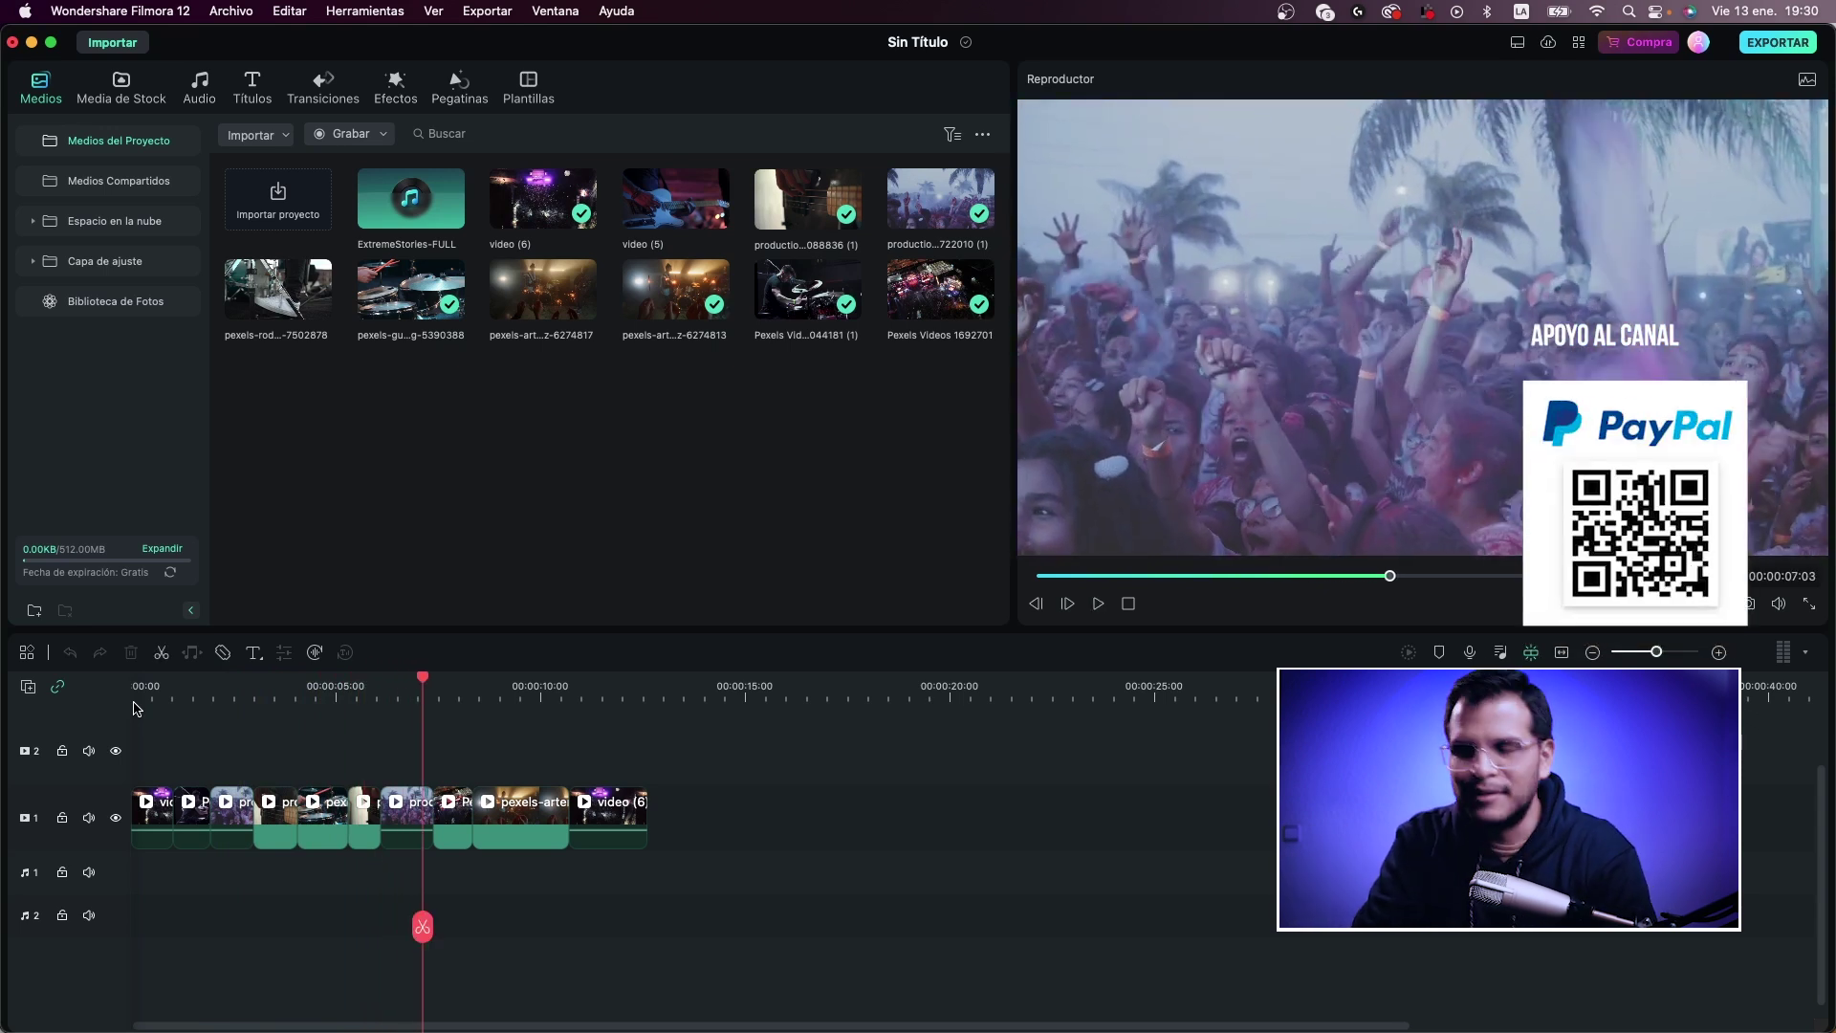
# Step: Place the ExtremeStories-FULL music on audio track 1 at the timeline start and play the montage with it
pyautogui.moveTo(458, 184)
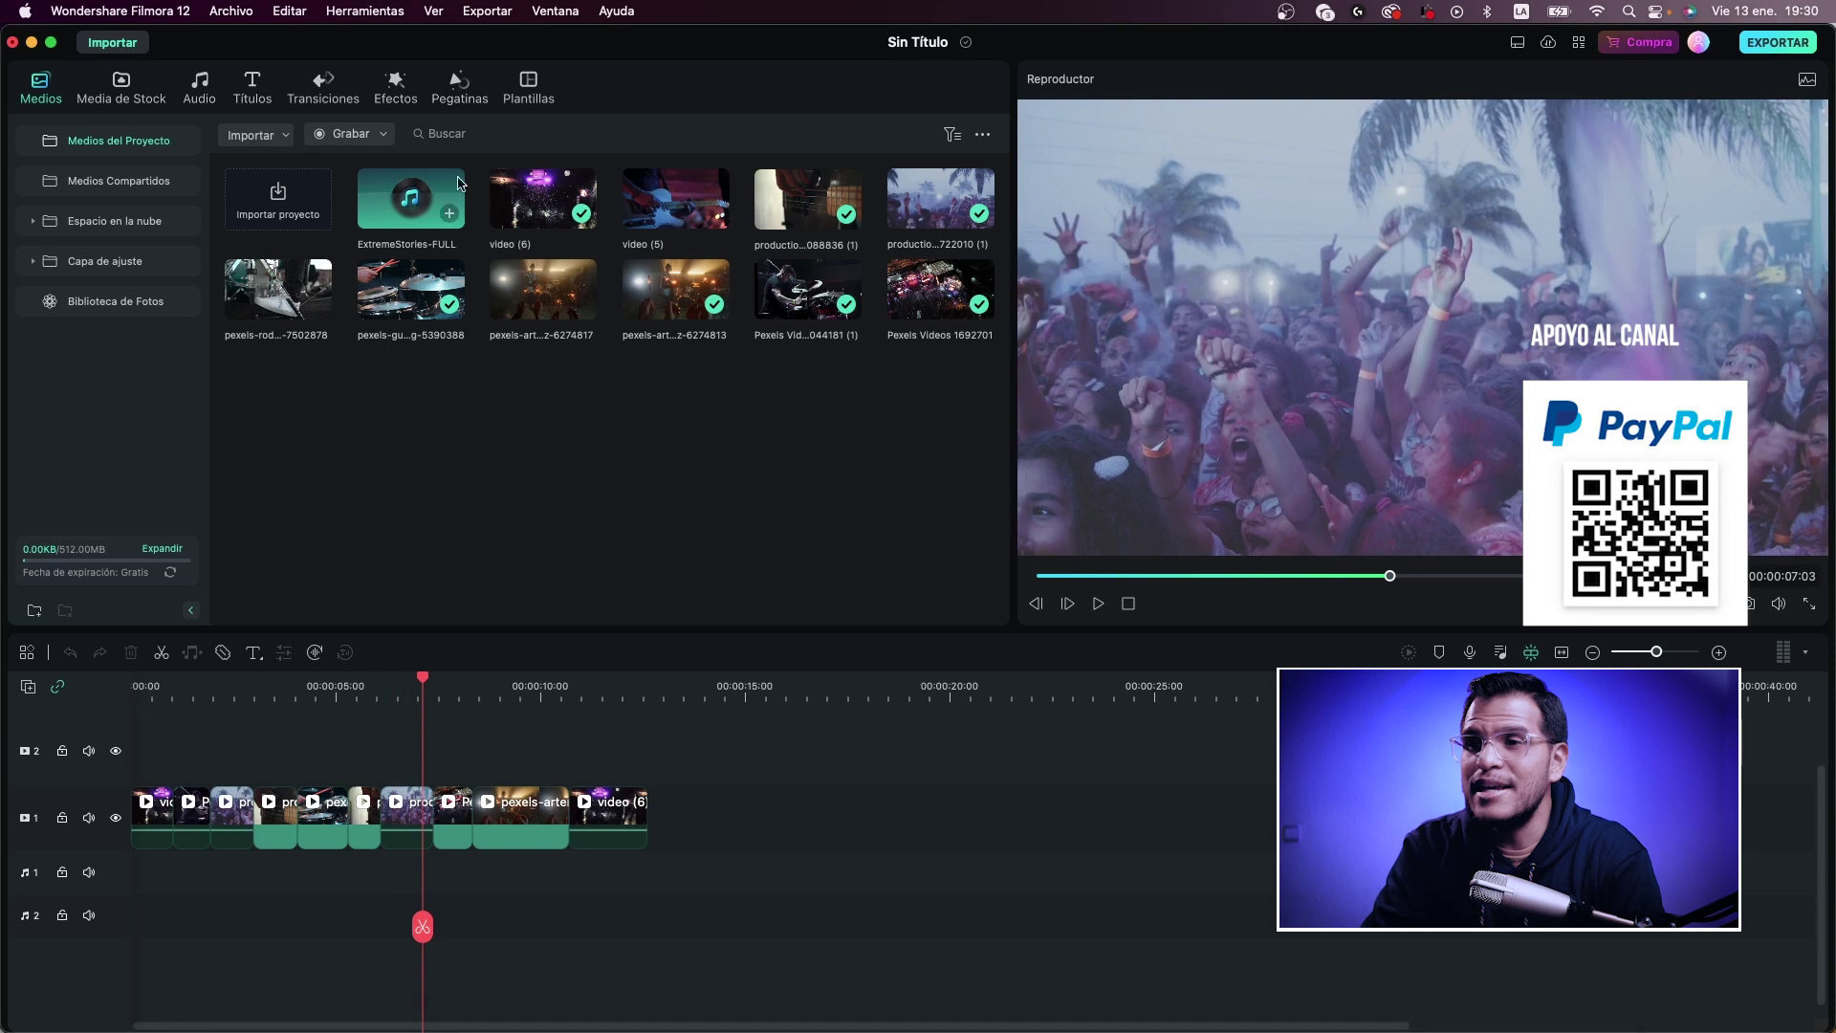
pyautogui.moveTo(414, 222); pyautogui.dragTo(220, 832)
pyautogui.hotkey('shift', 'z')
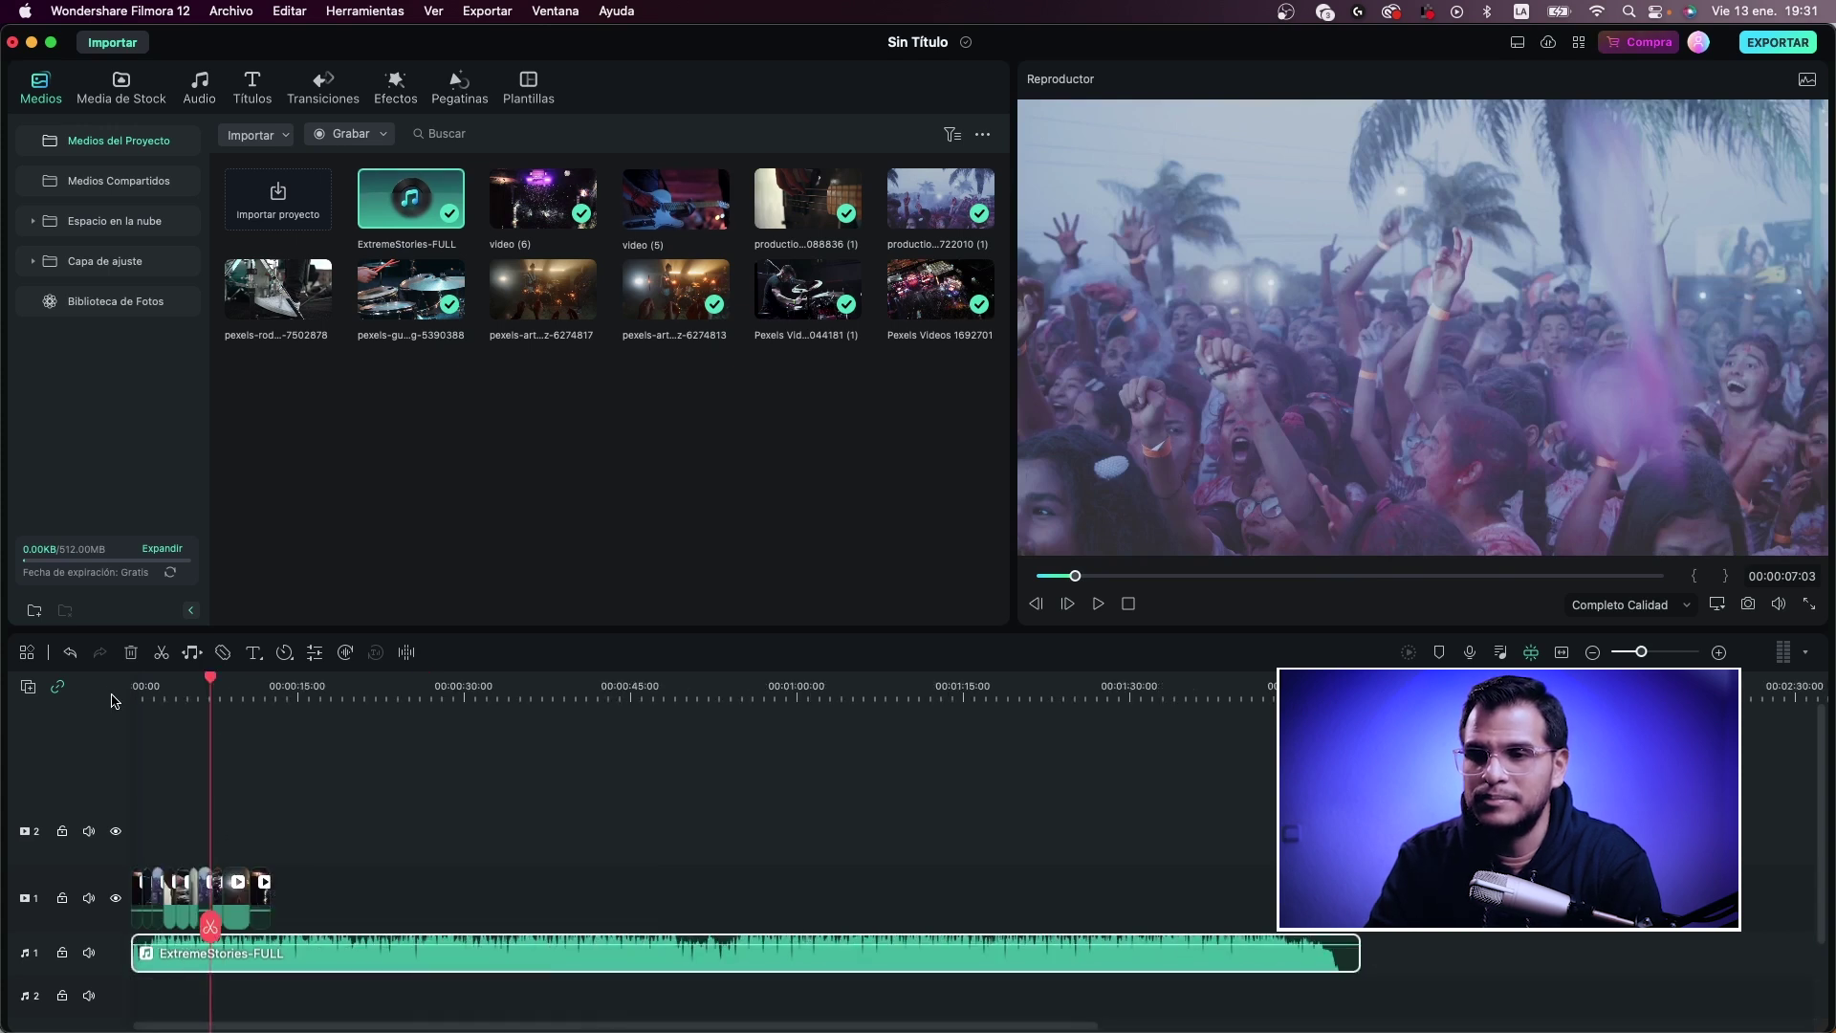
pyautogui.press('Home')
pyautogui.press('space')
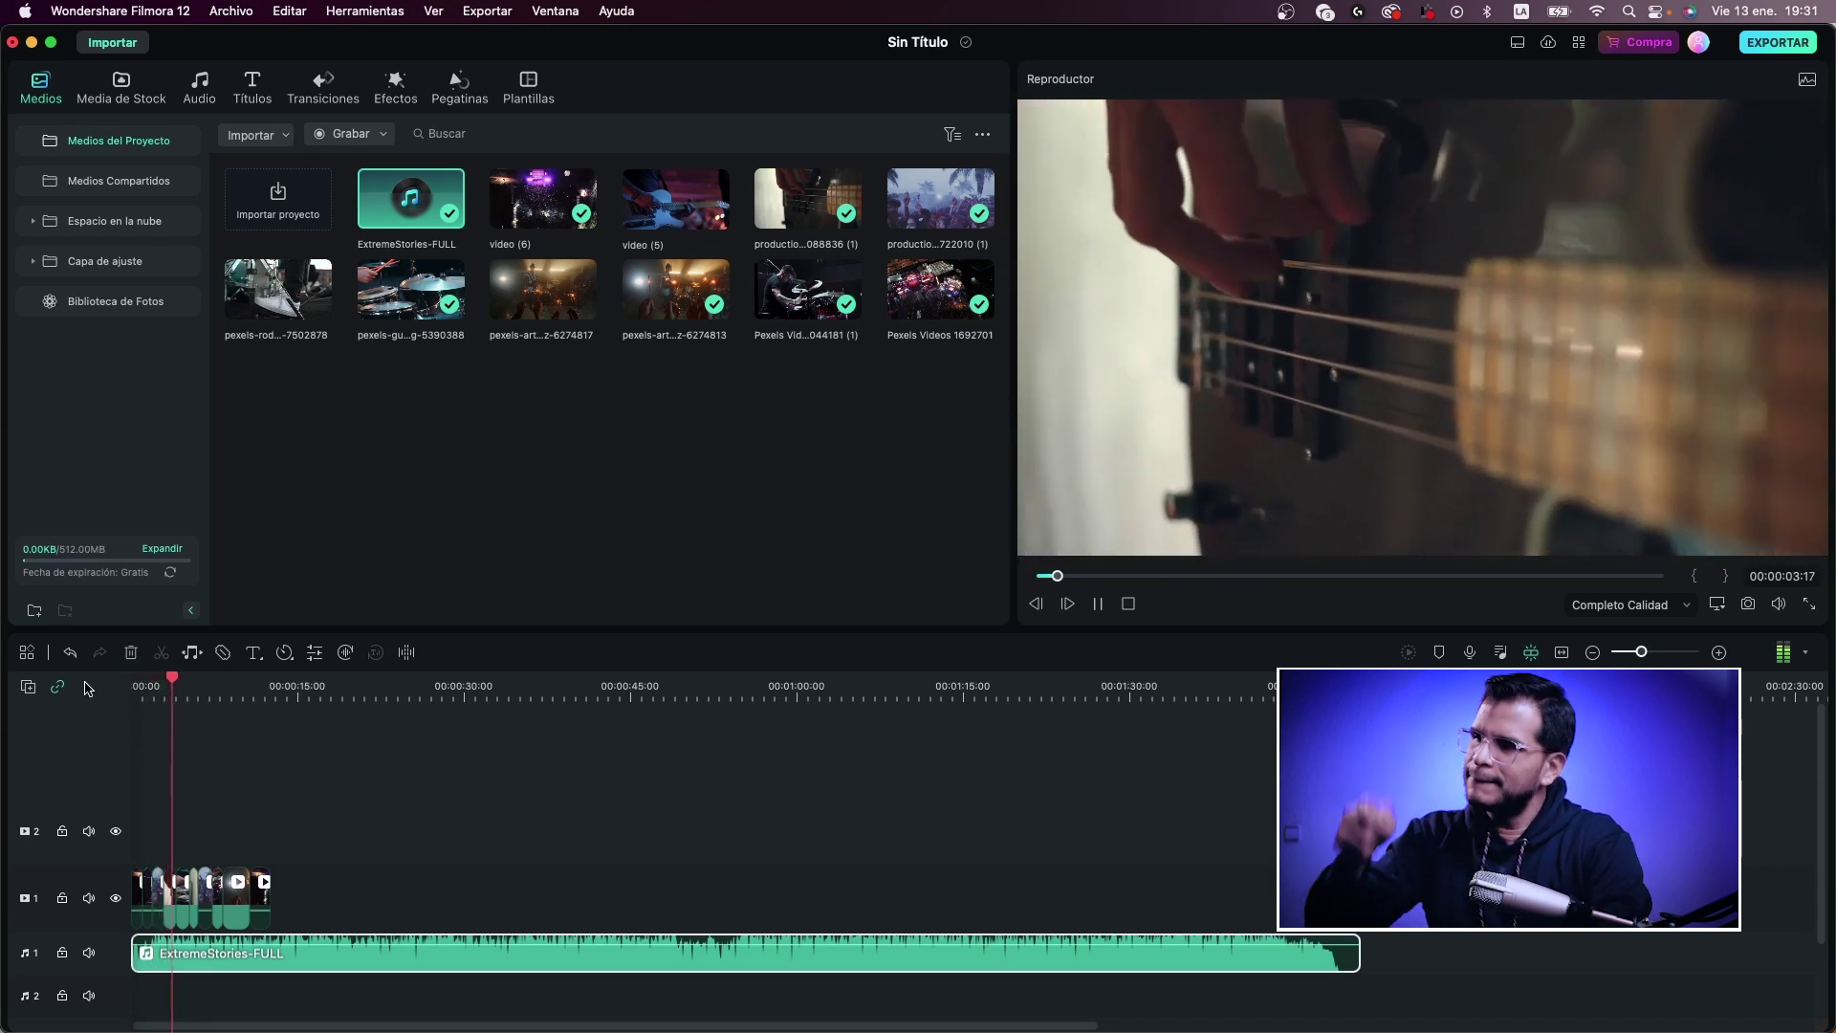
pyautogui.press('space')
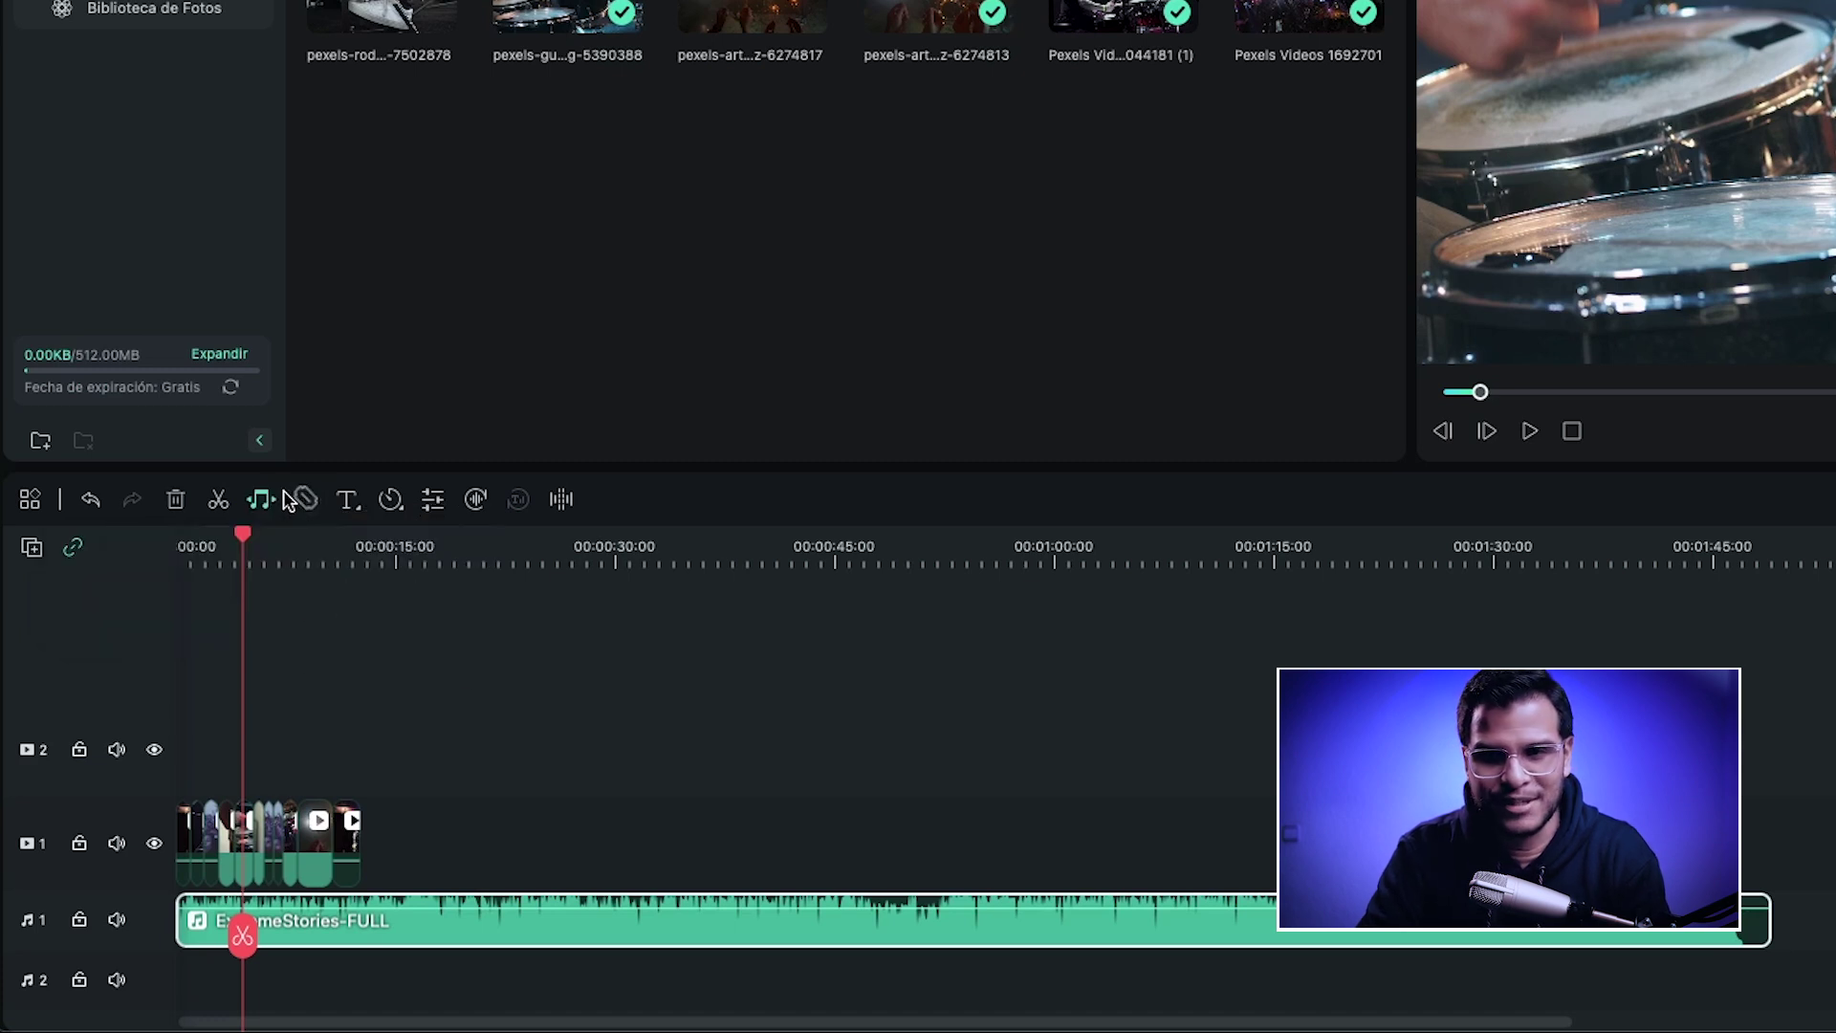
# Step: Remix the ExtremeStories-FULL music to about the video clips' length and play the result
pyautogui.click(263, 499)
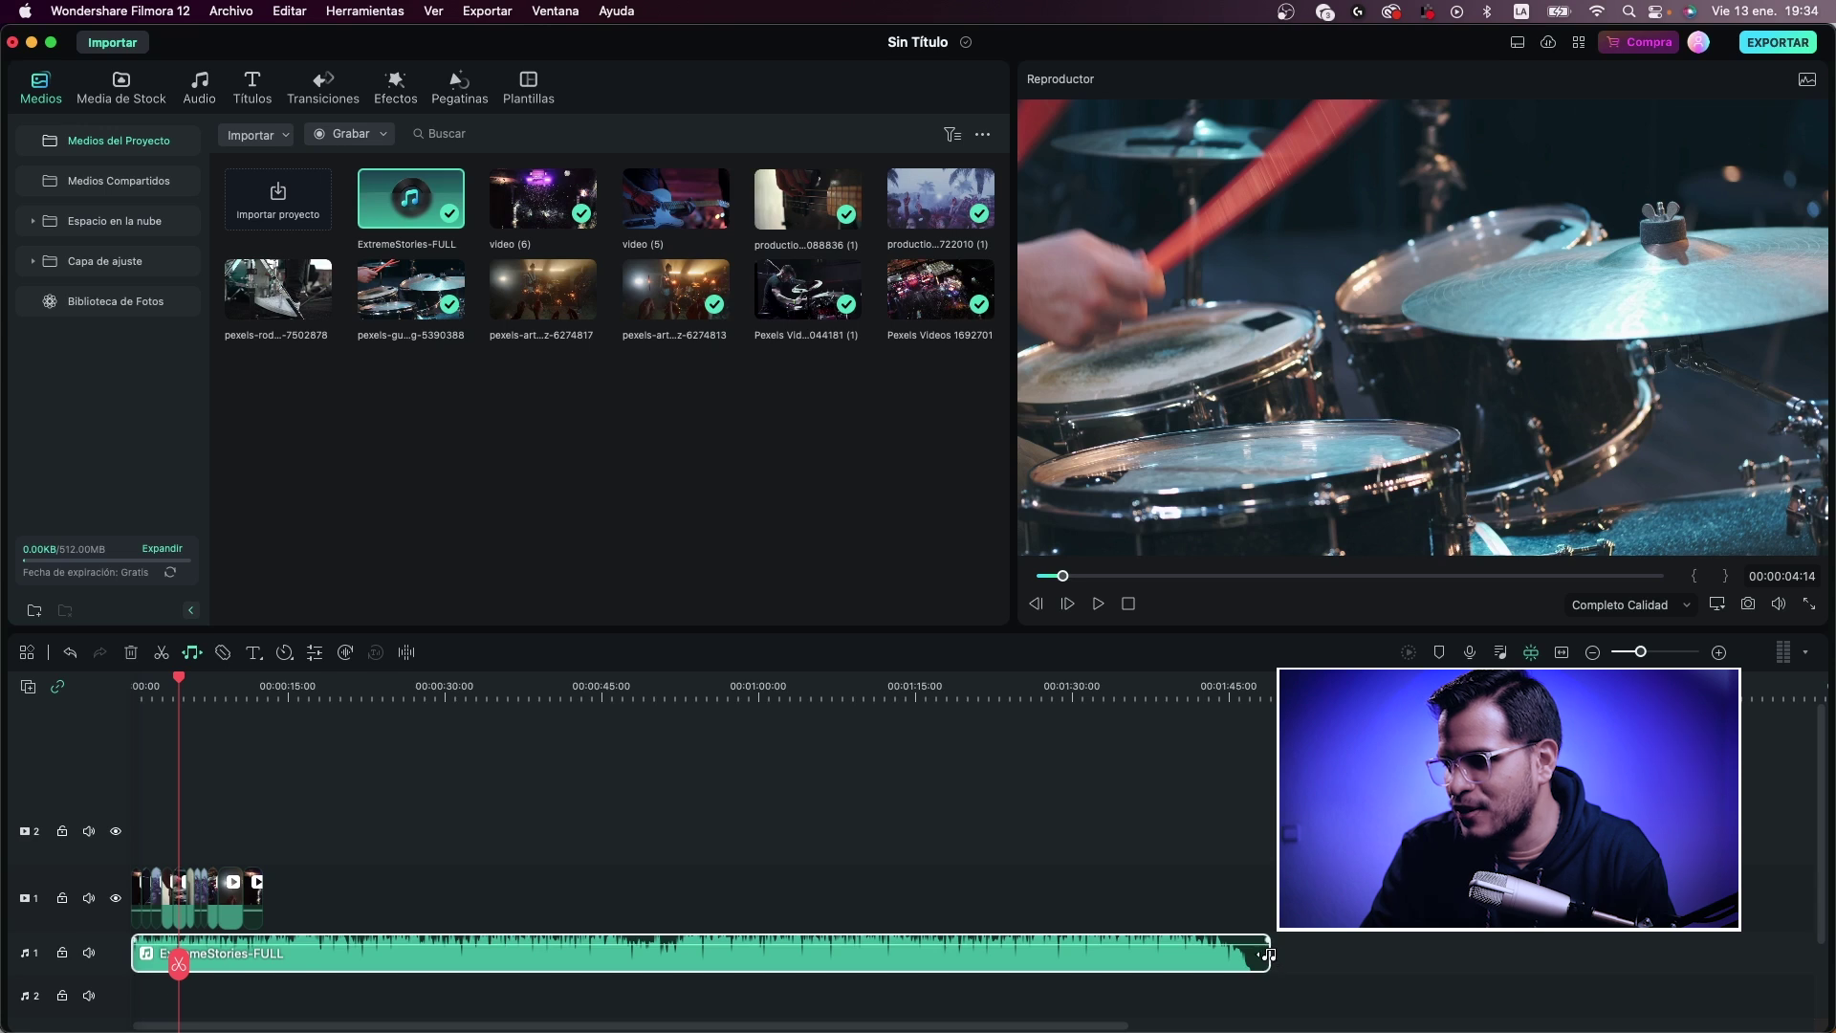
pyautogui.moveTo(1269, 954); pyautogui.dragTo(266, 954)
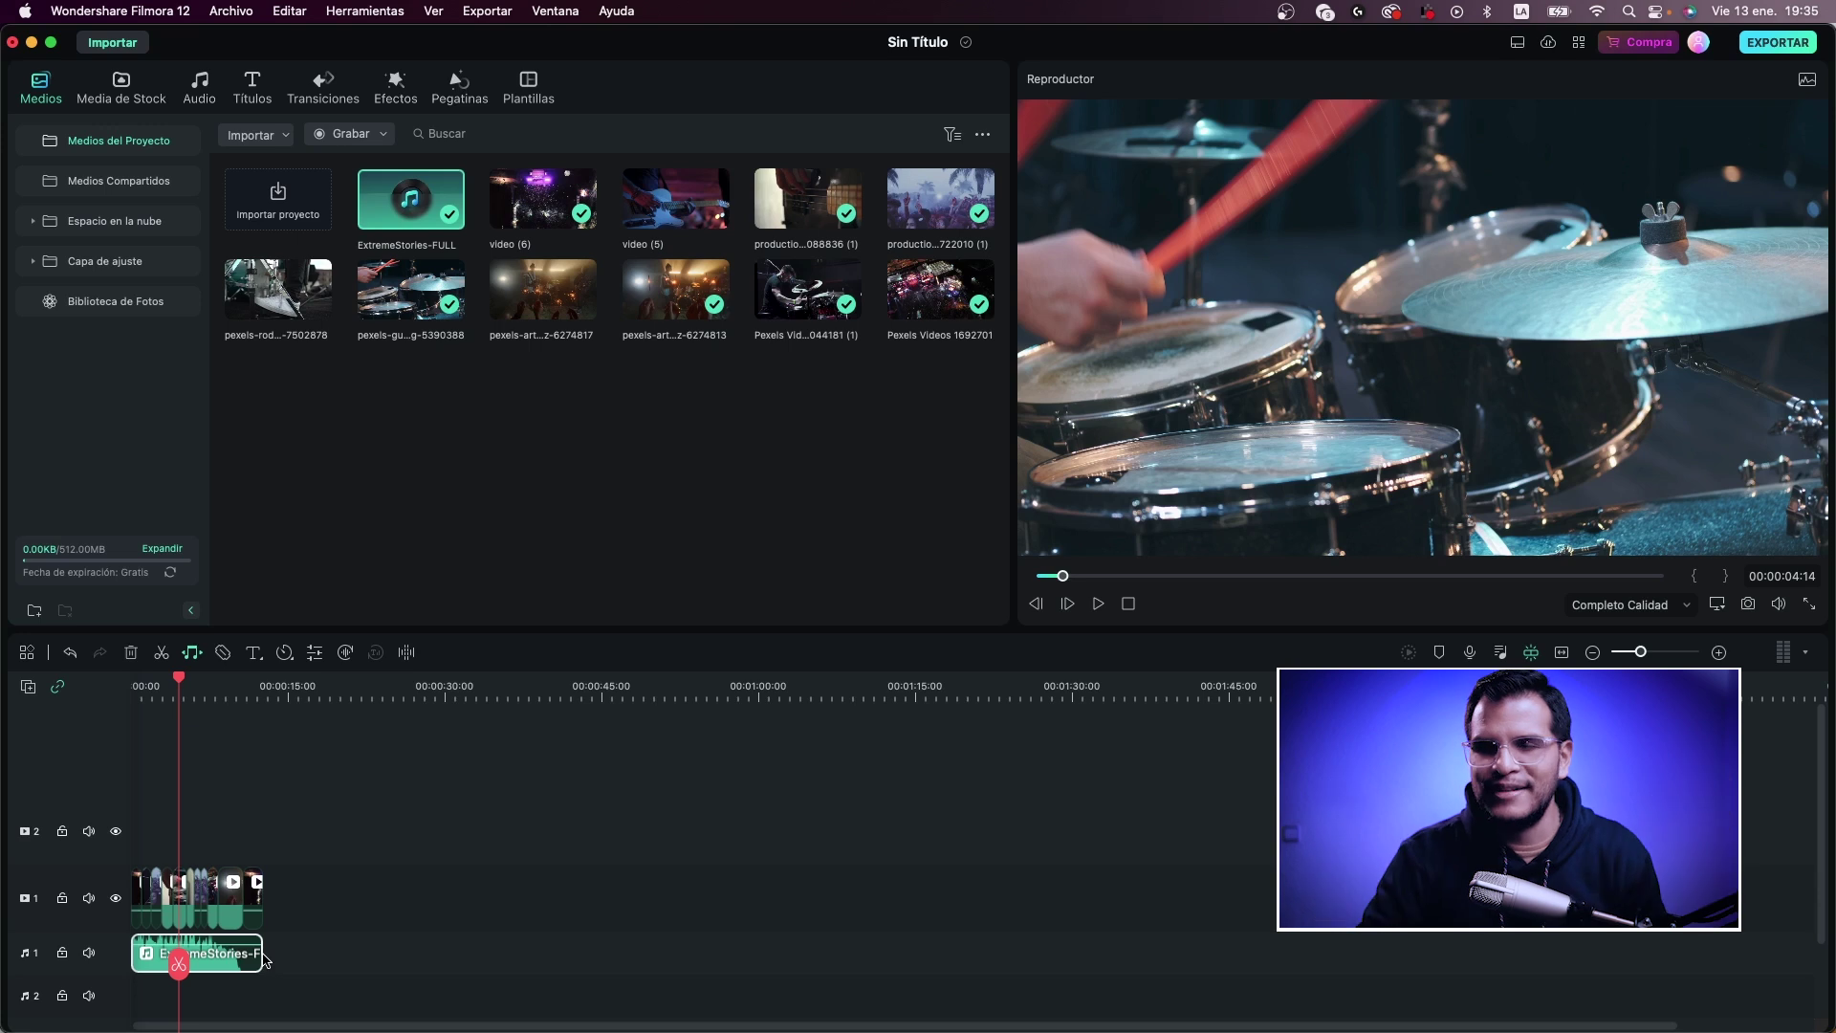
pyautogui.press('space')
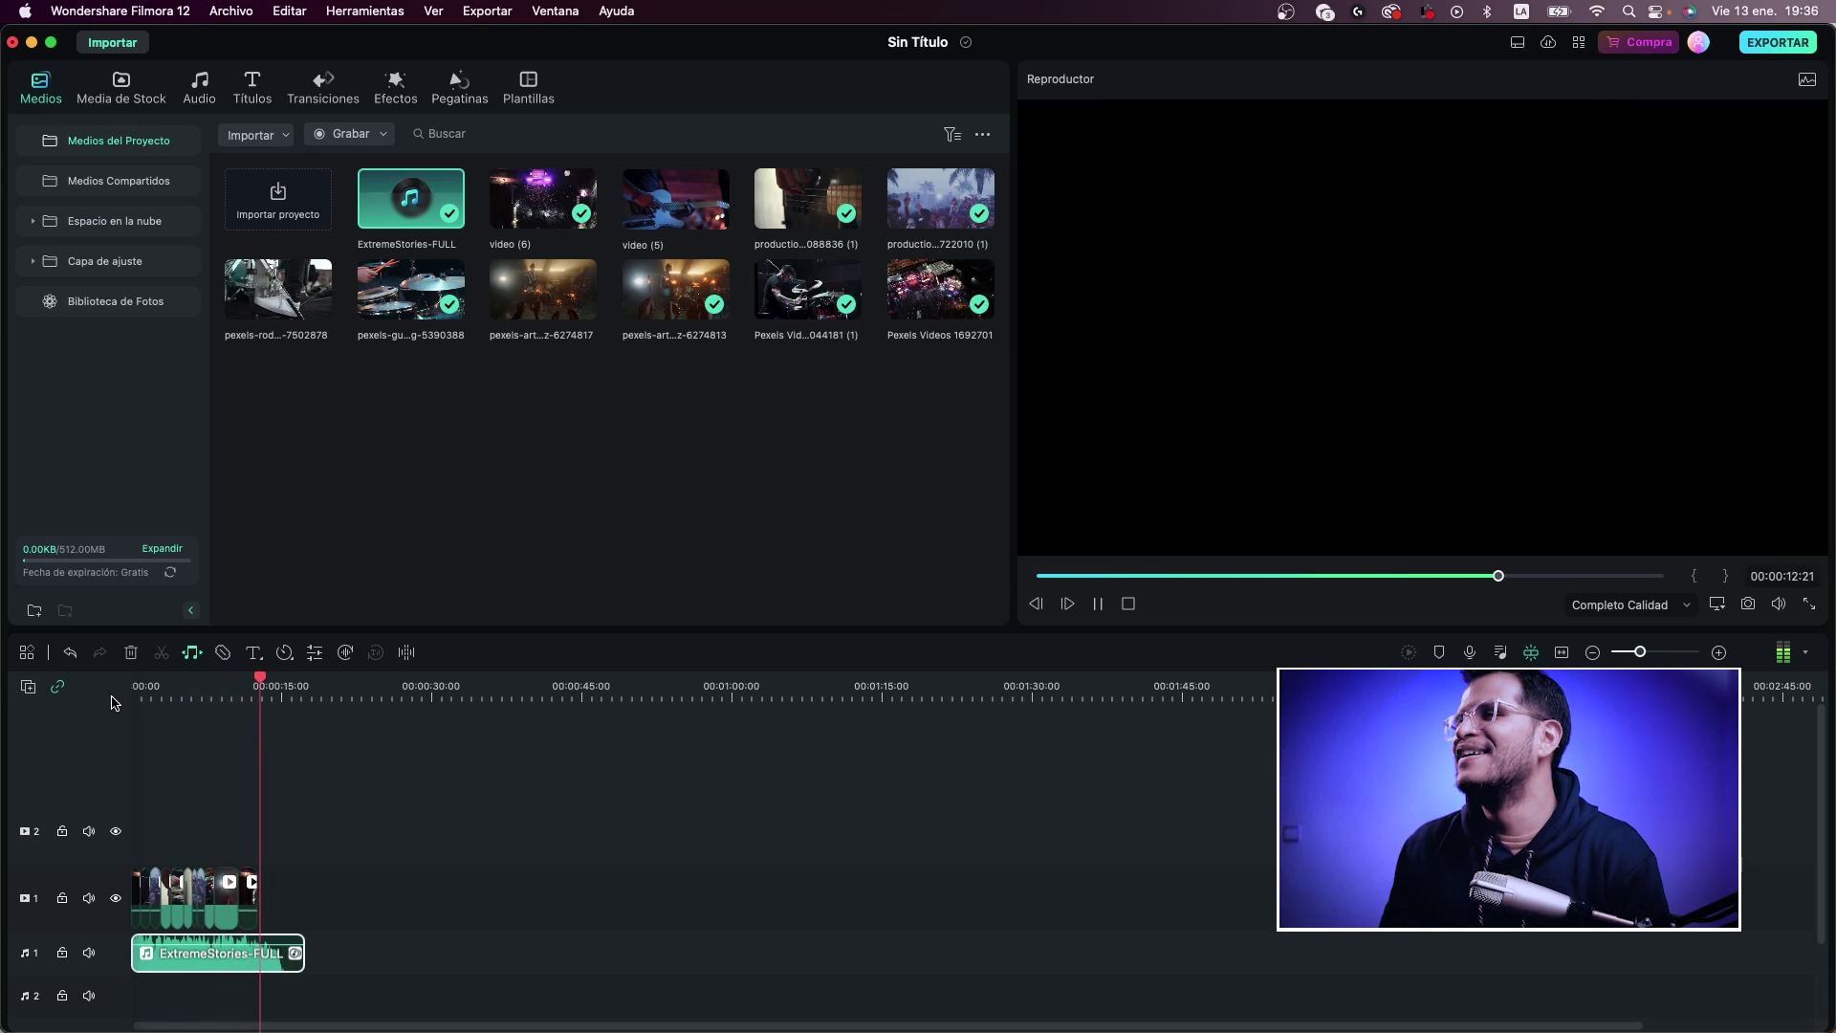
pyautogui.press('space')
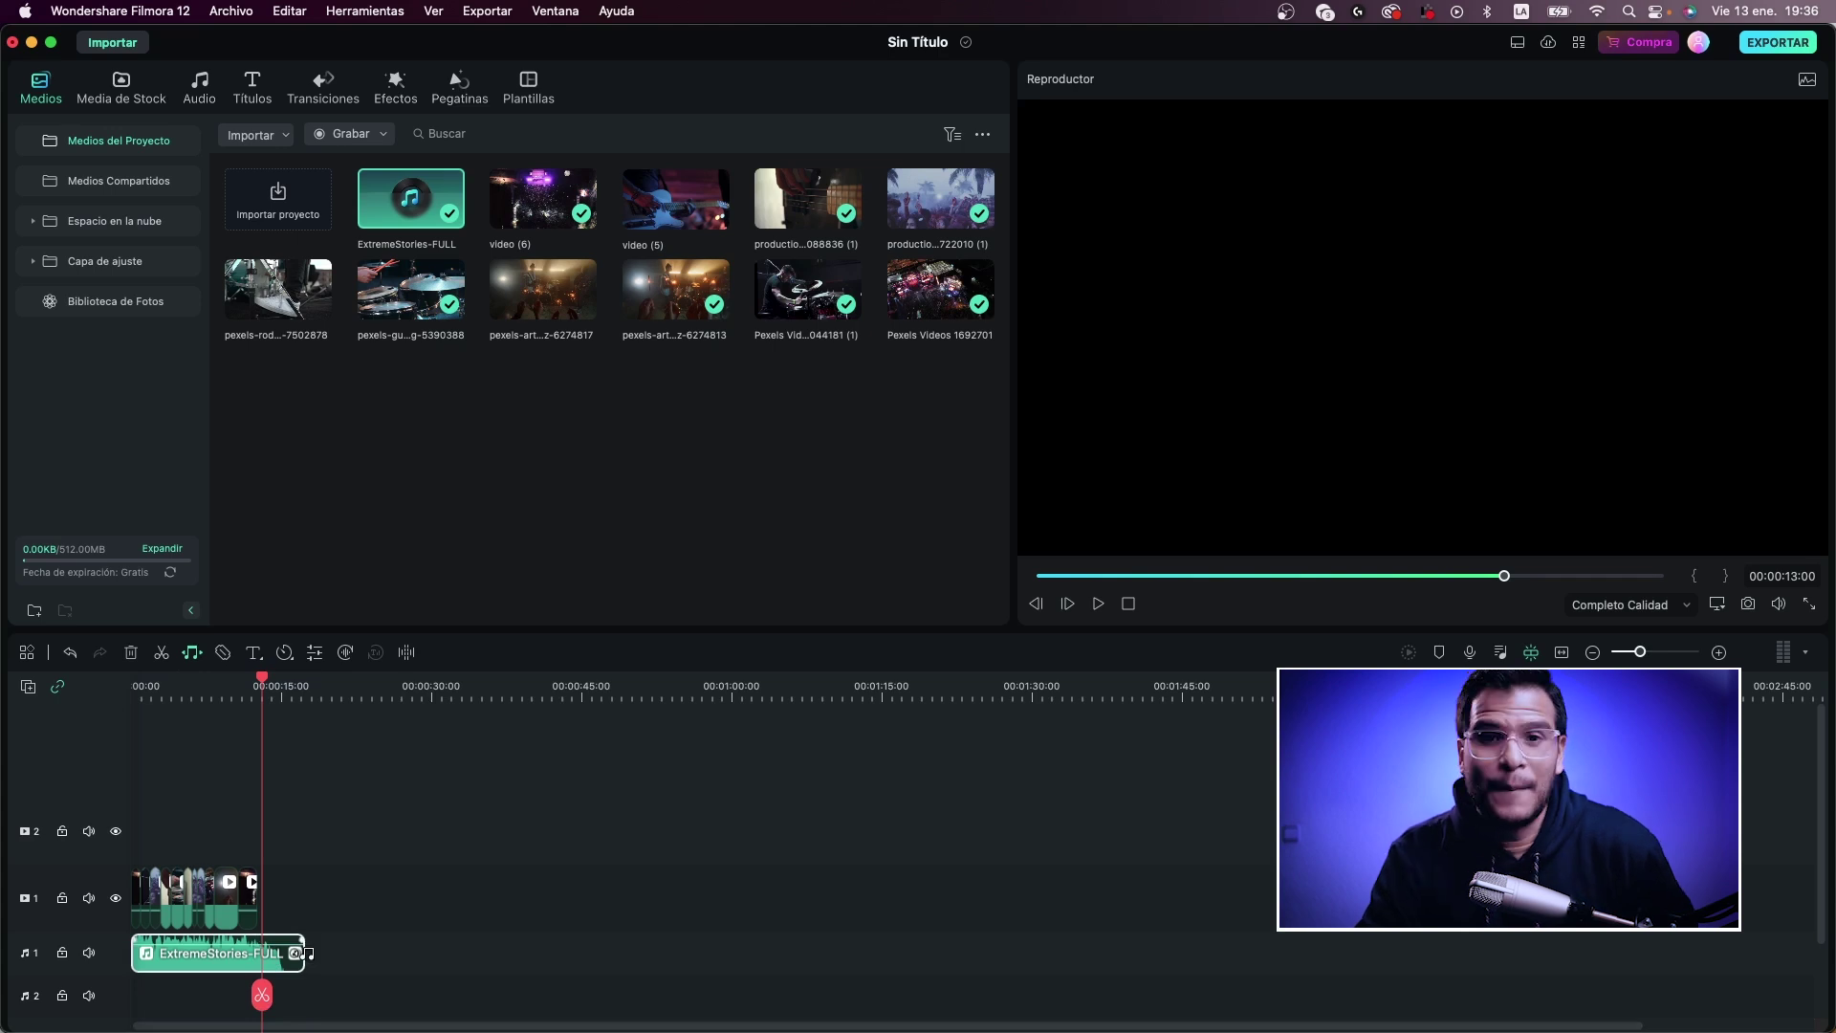
pyautogui.moveTo(304, 954); pyautogui.dragTo(1474, 952)
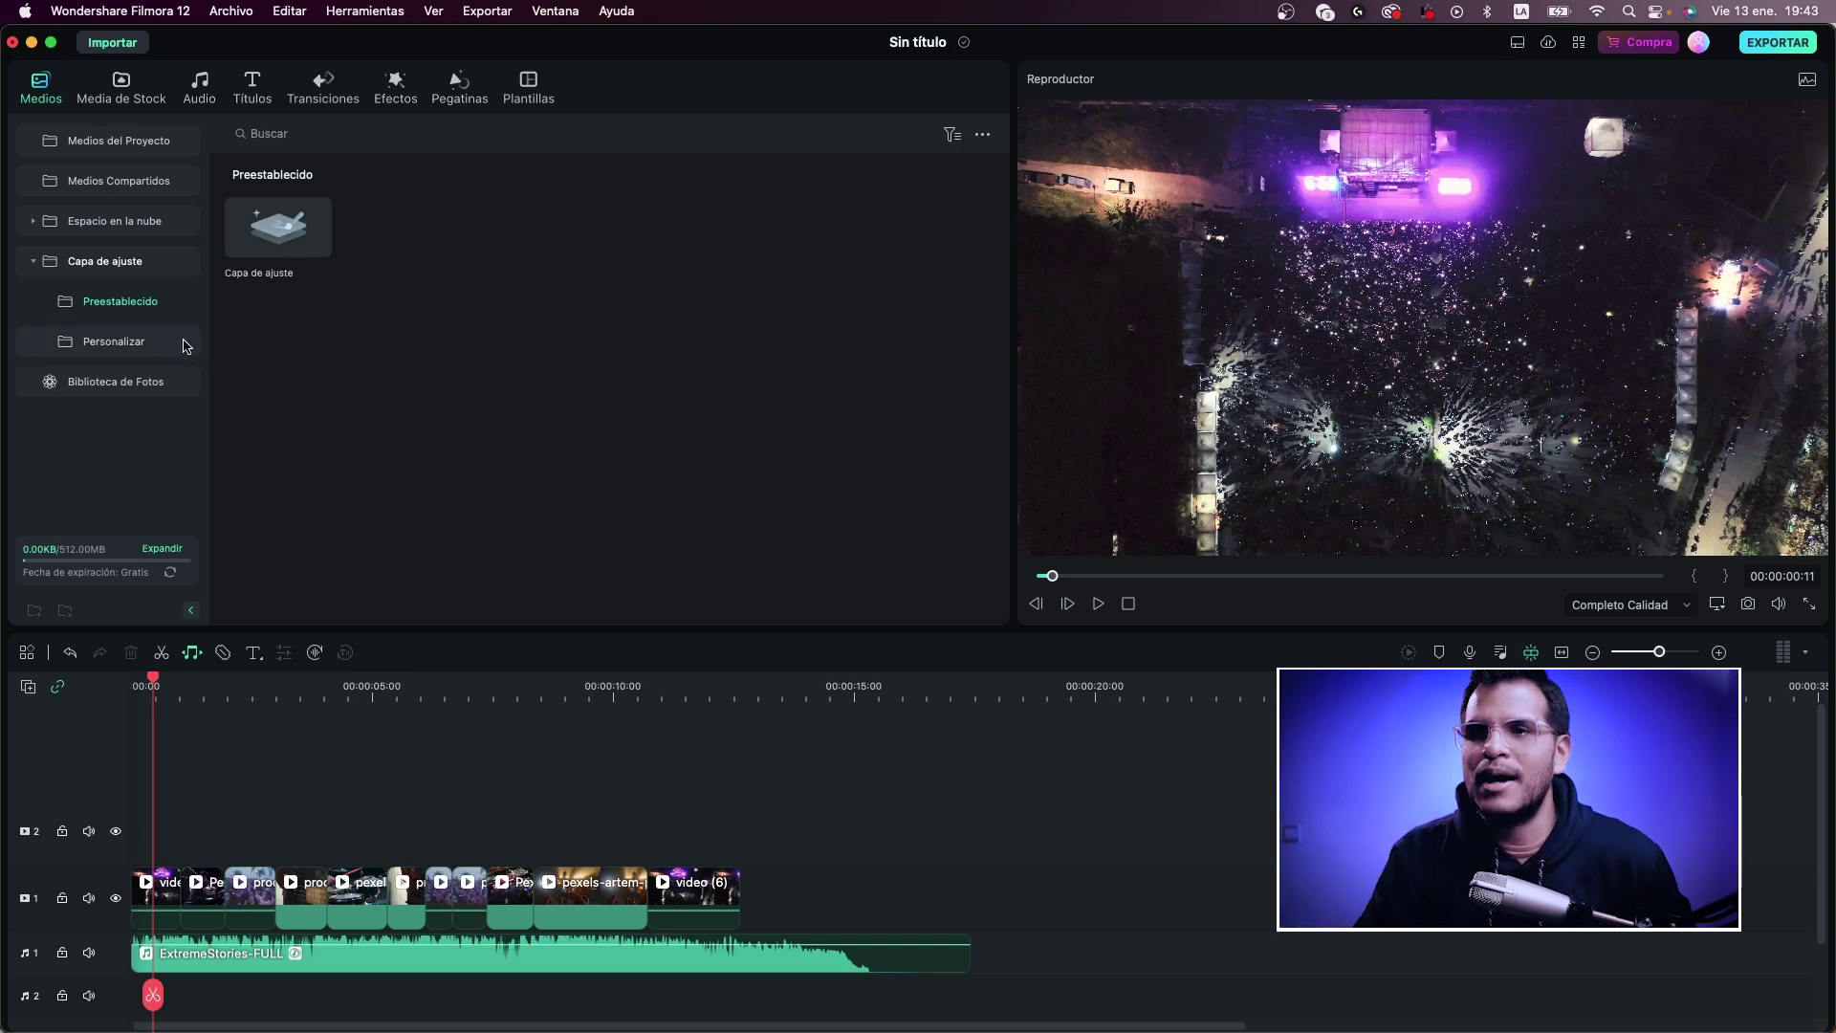
# Step: Add the preset adjustment layer to track 2 at the timeline start and move the playhead to 00:00:02:05
pyautogui.moveTo(283, 228)
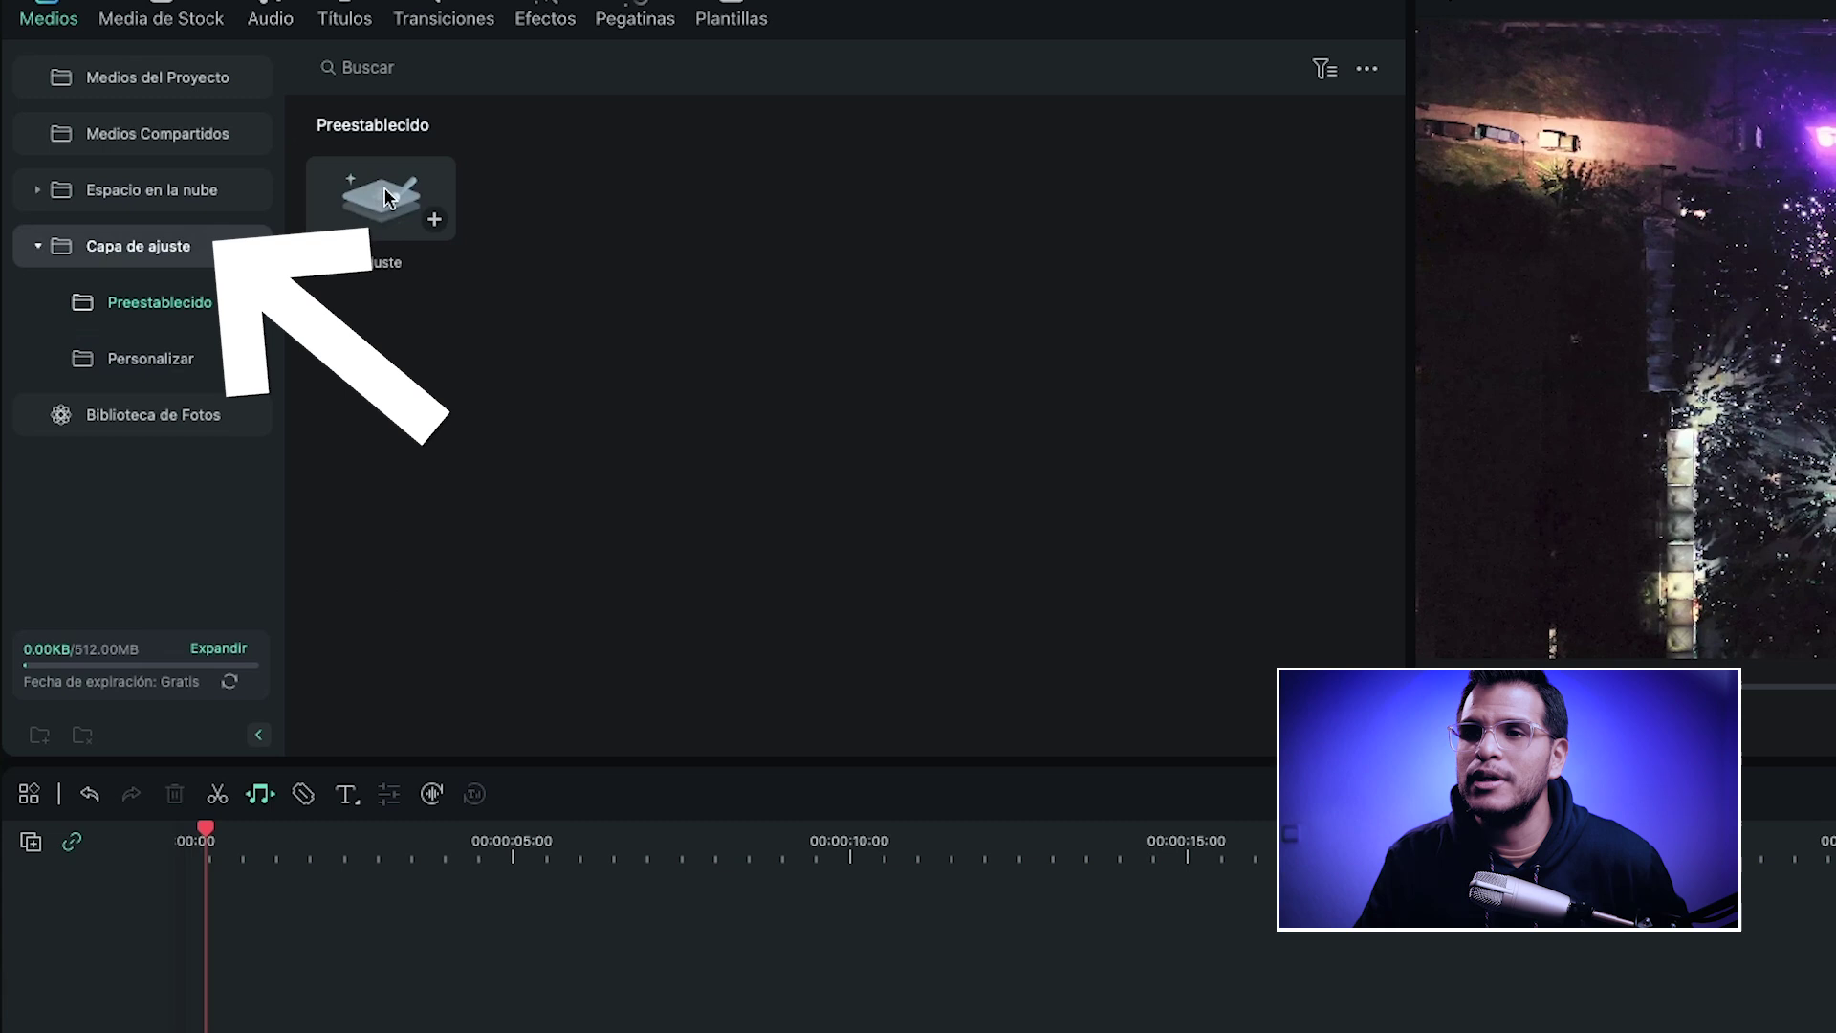
pyautogui.moveTo(387, 198); pyautogui.dragTo(410, 1032)
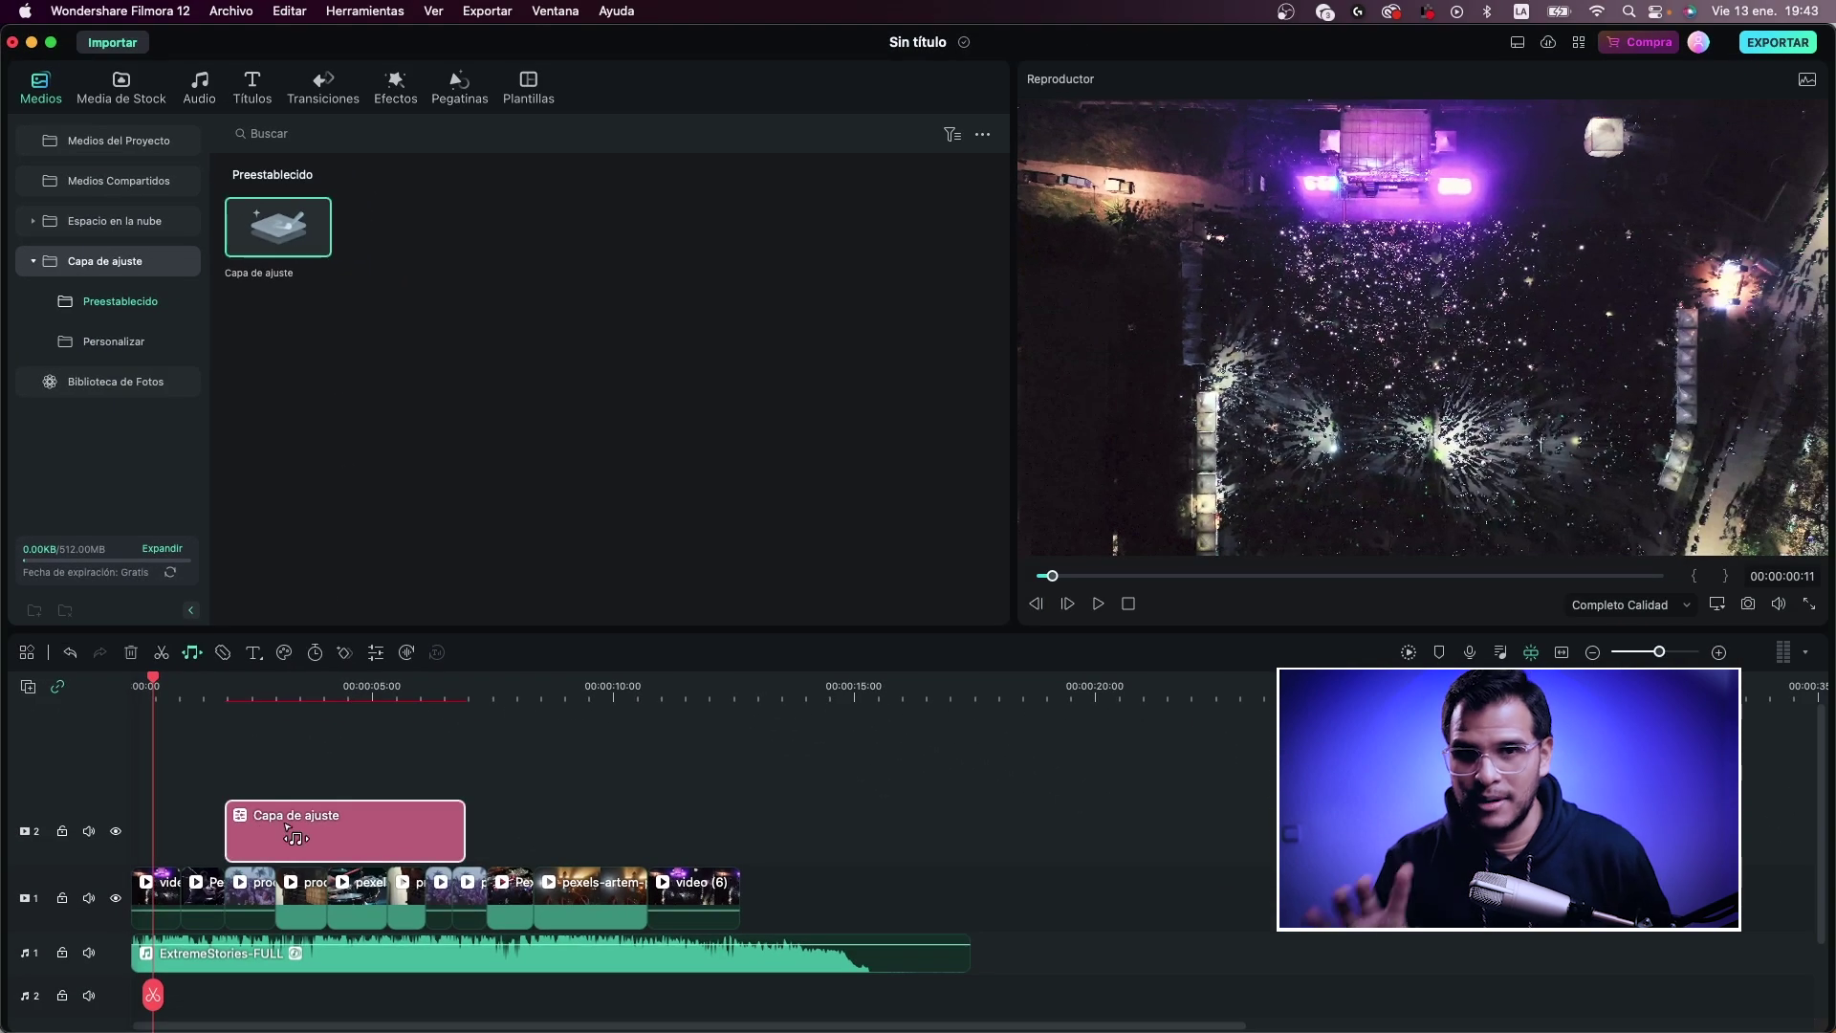
pyautogui.moveTo(299, 840); pyautogui.dragTo(205, 840)
pyautogui.click(234, 705)
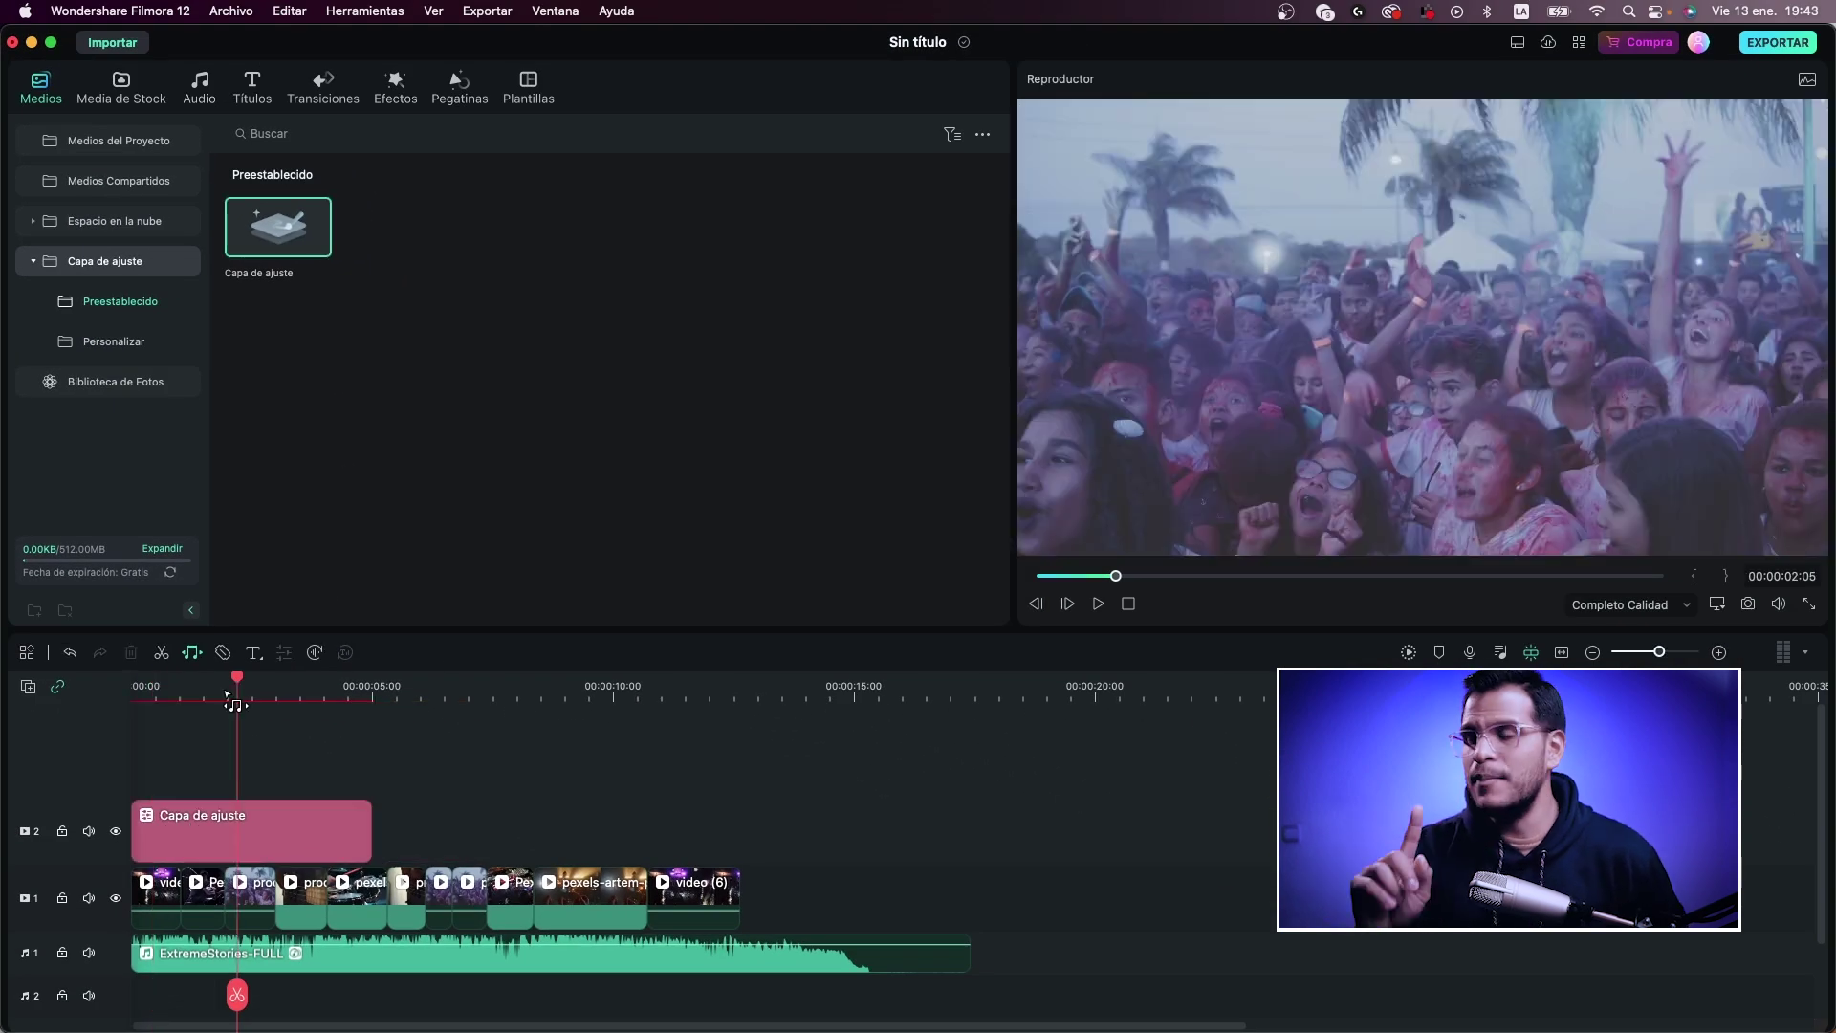
# Step: Apply the Snow_Spo...3_lensflair utility effect to the adjustment layer and play the montage
pyautogui.click(397, 86)
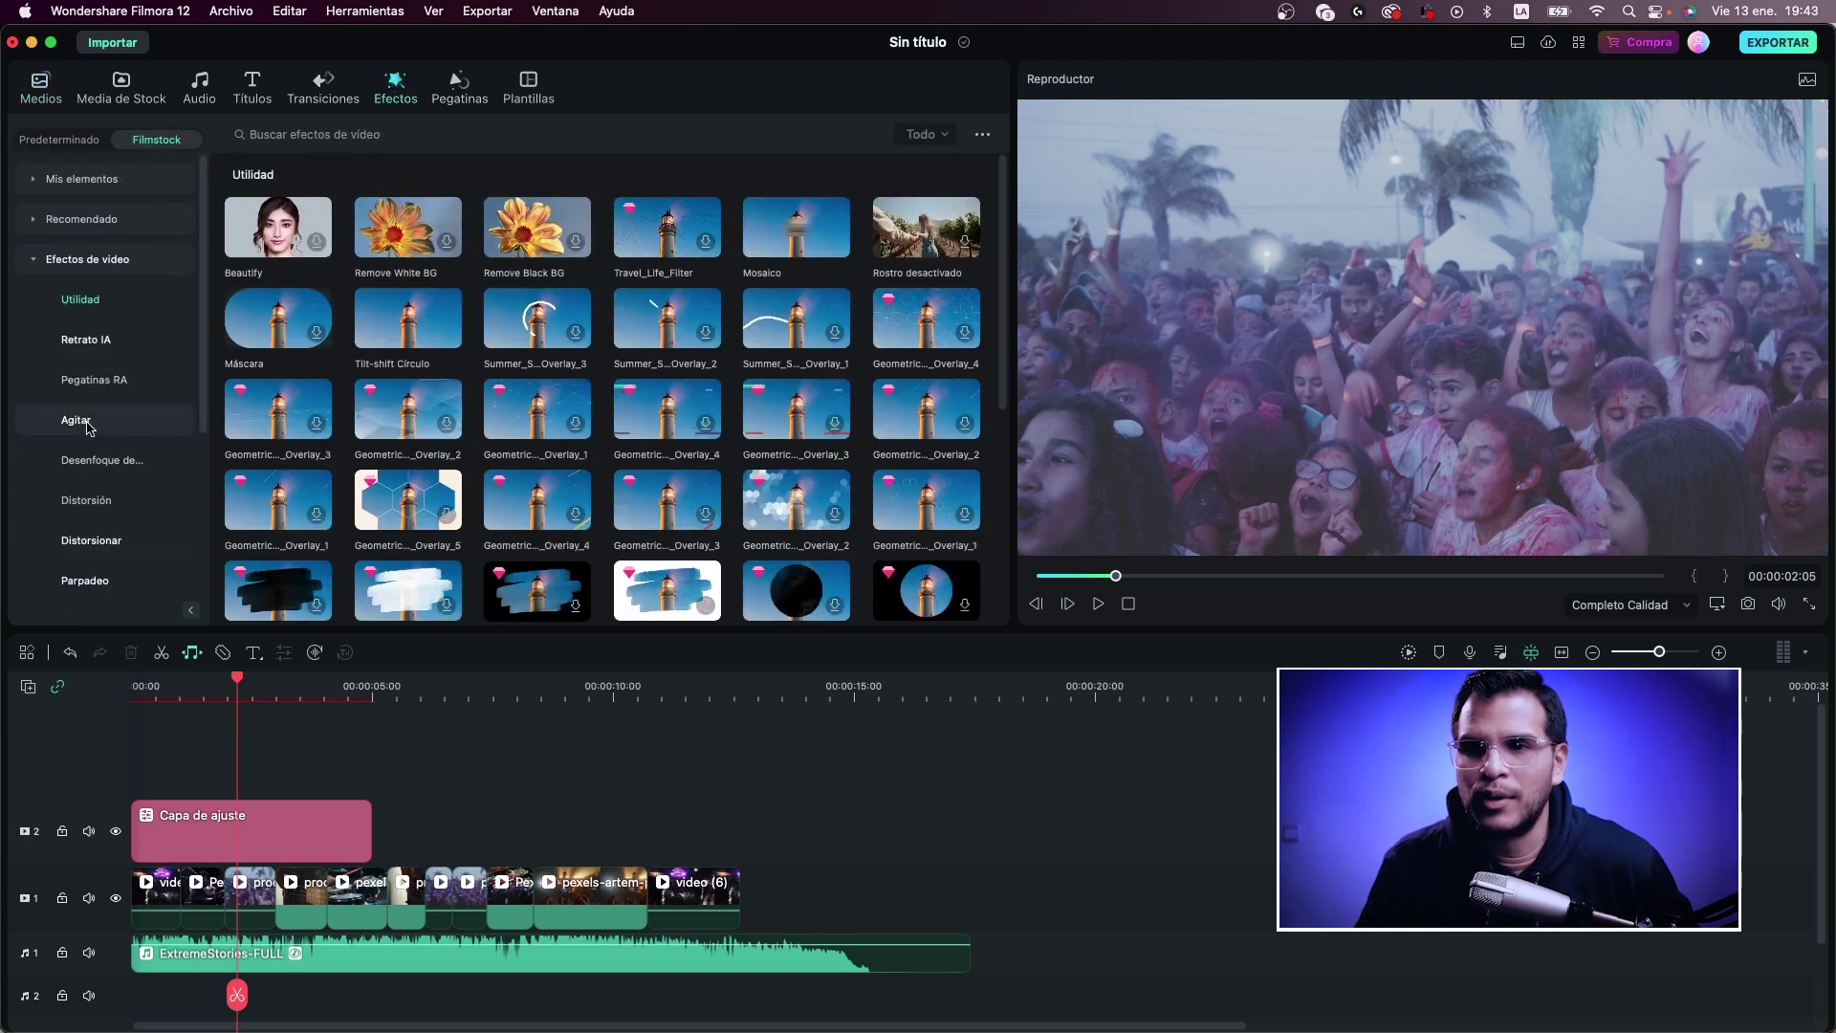
pyautogui.scroll(-5, 264, 503)
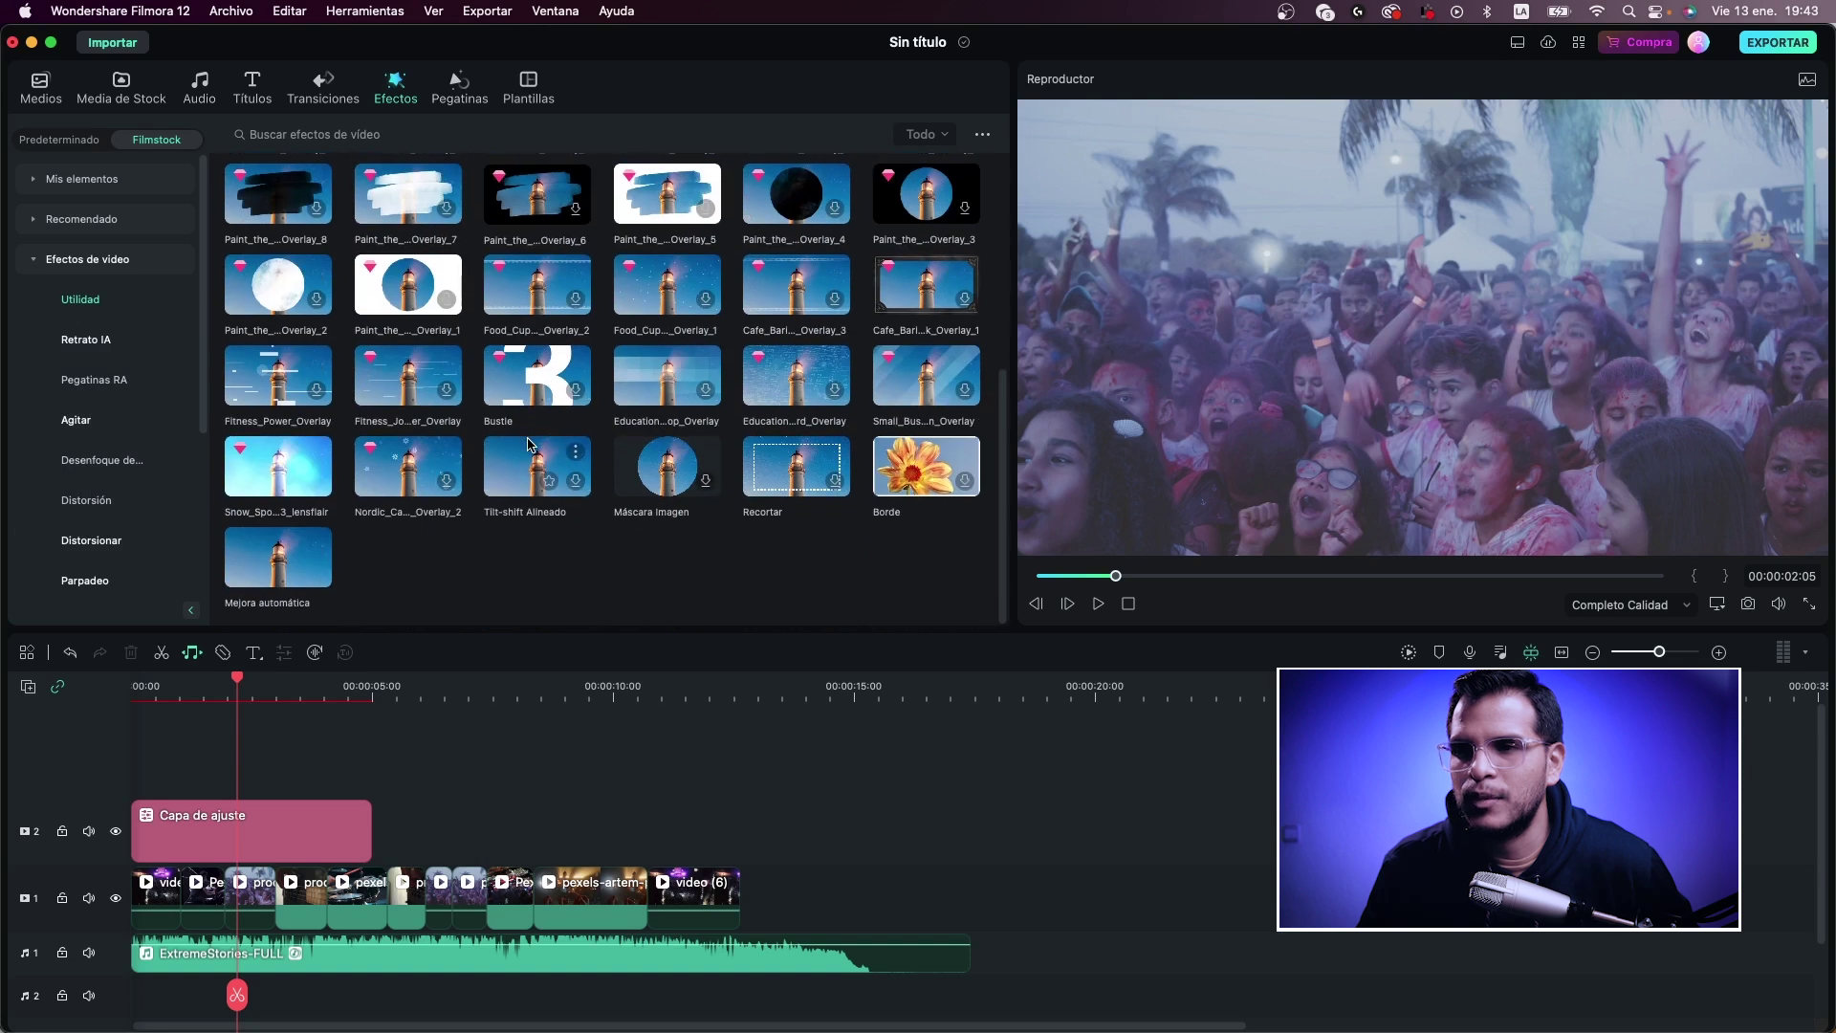
pyautogui.moveTo(273, 474); pyautogui.dragTo(201, 830)
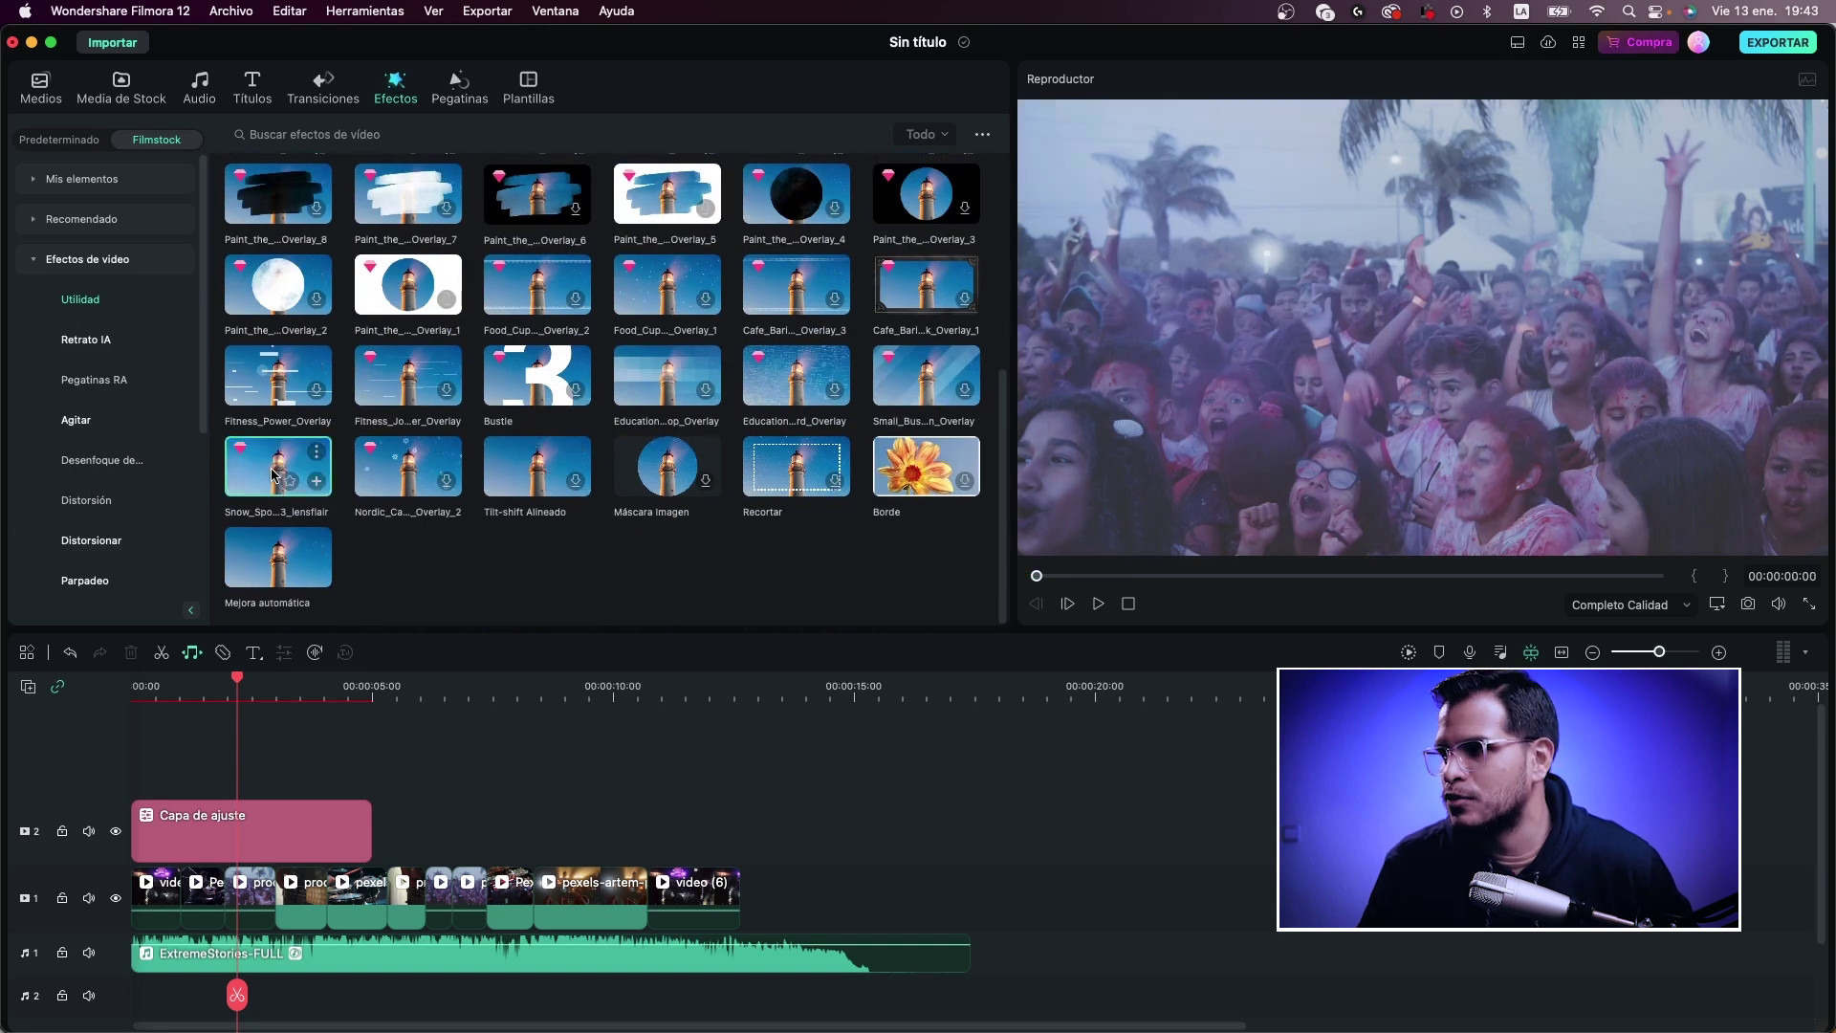
pyautogui.press('space')
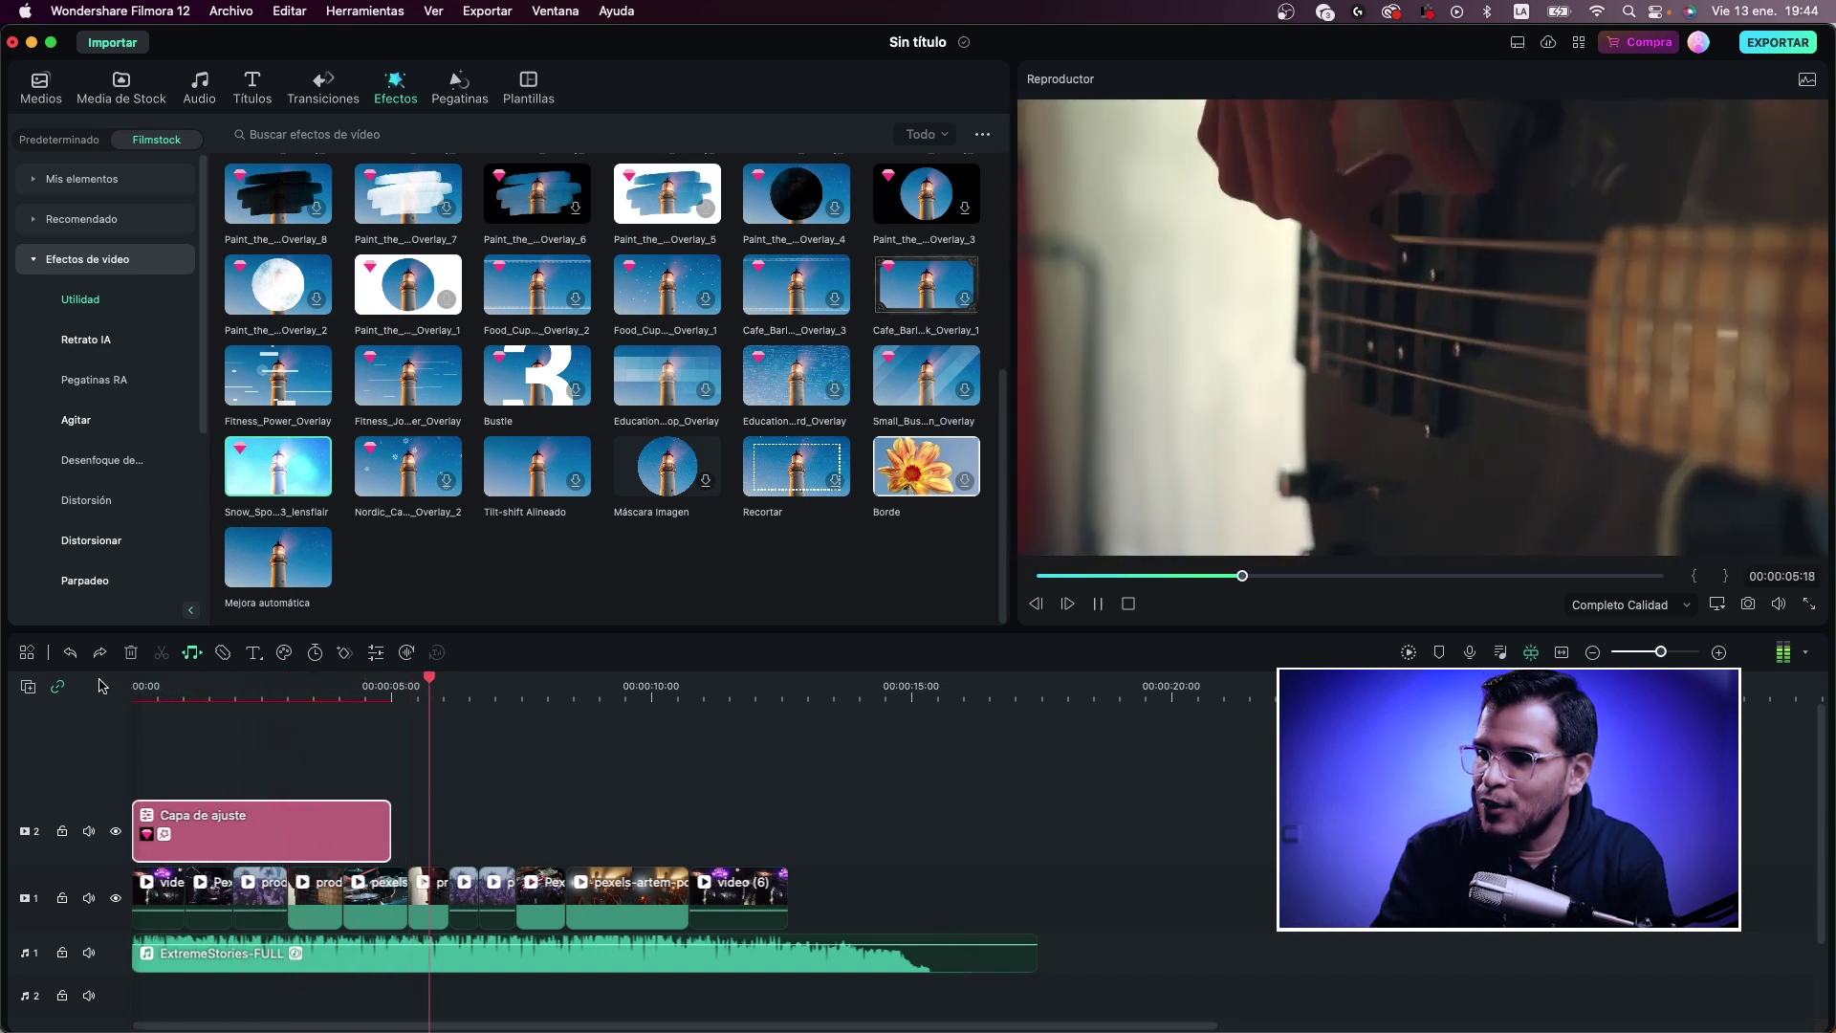
pyautogui.press('space')
pyautogui.press('space')
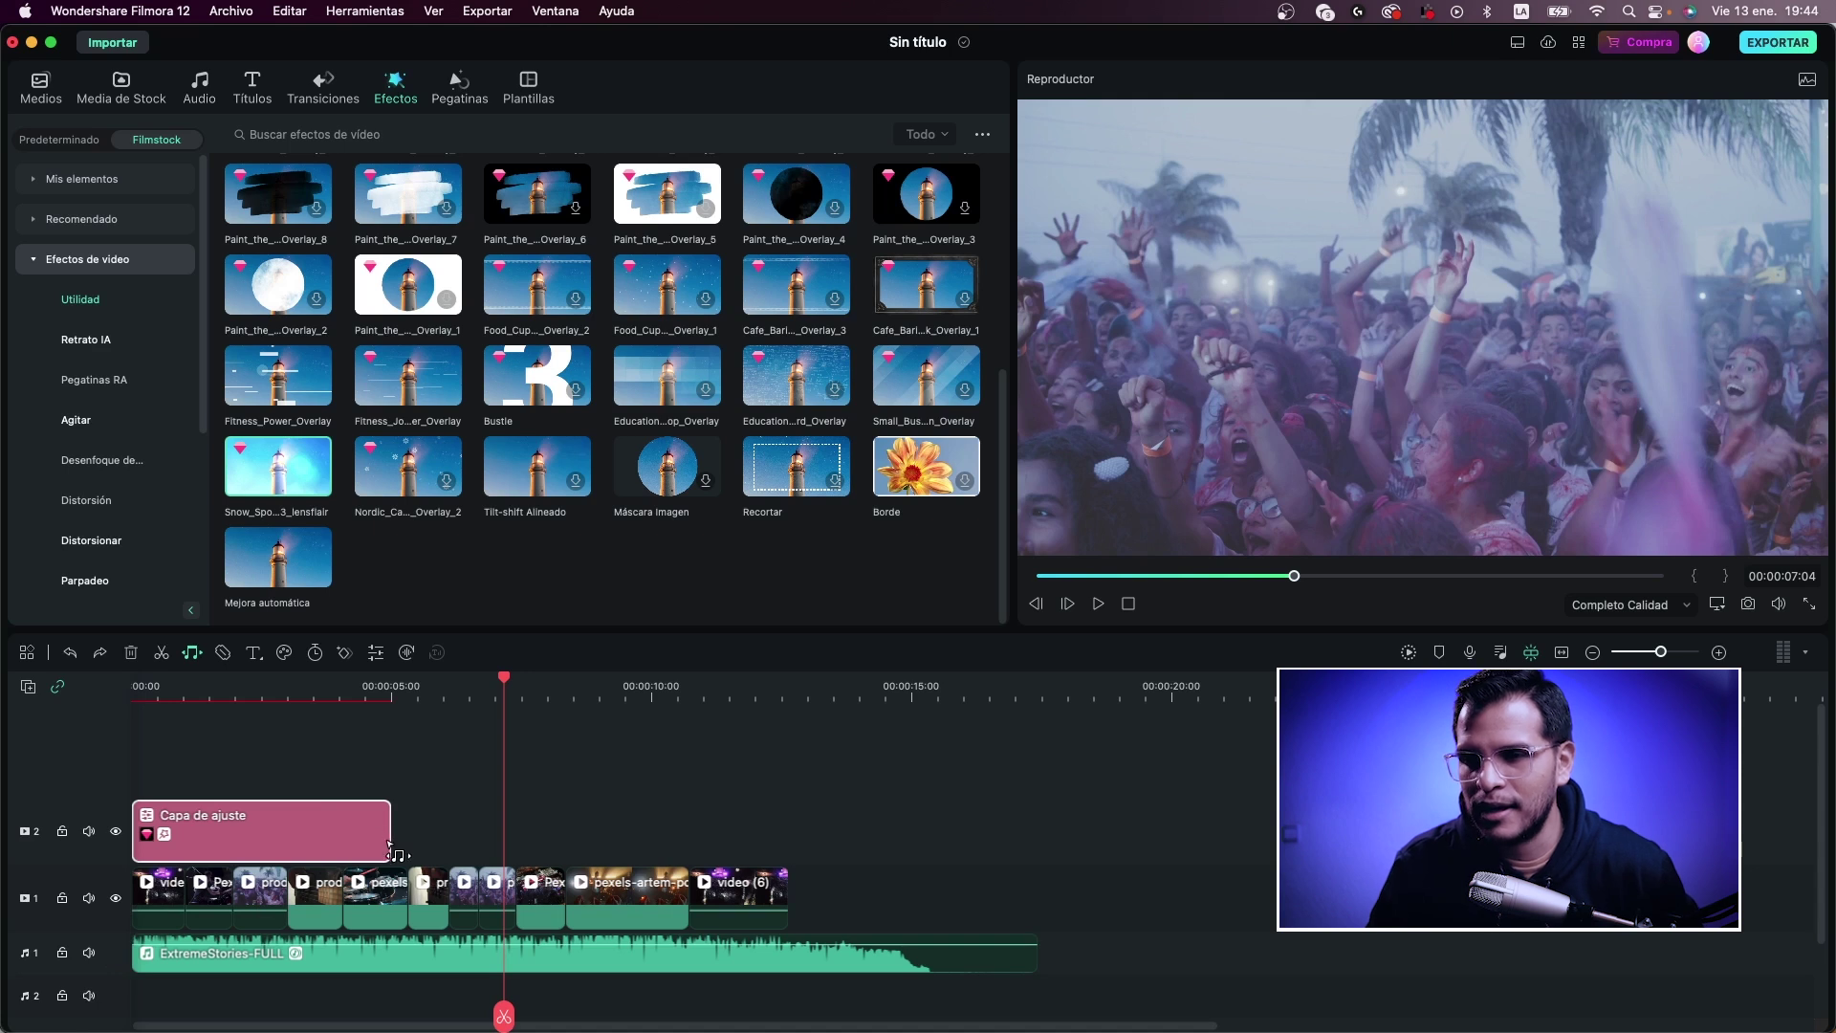
# Step: Split the music at 00:00:07:04 and extend the adjustment layer to the end of the last video clip
pyautogui.click(161, 652)
pyautogui.moveTo(390, 830); pyautogui.dragTo(788, 830)
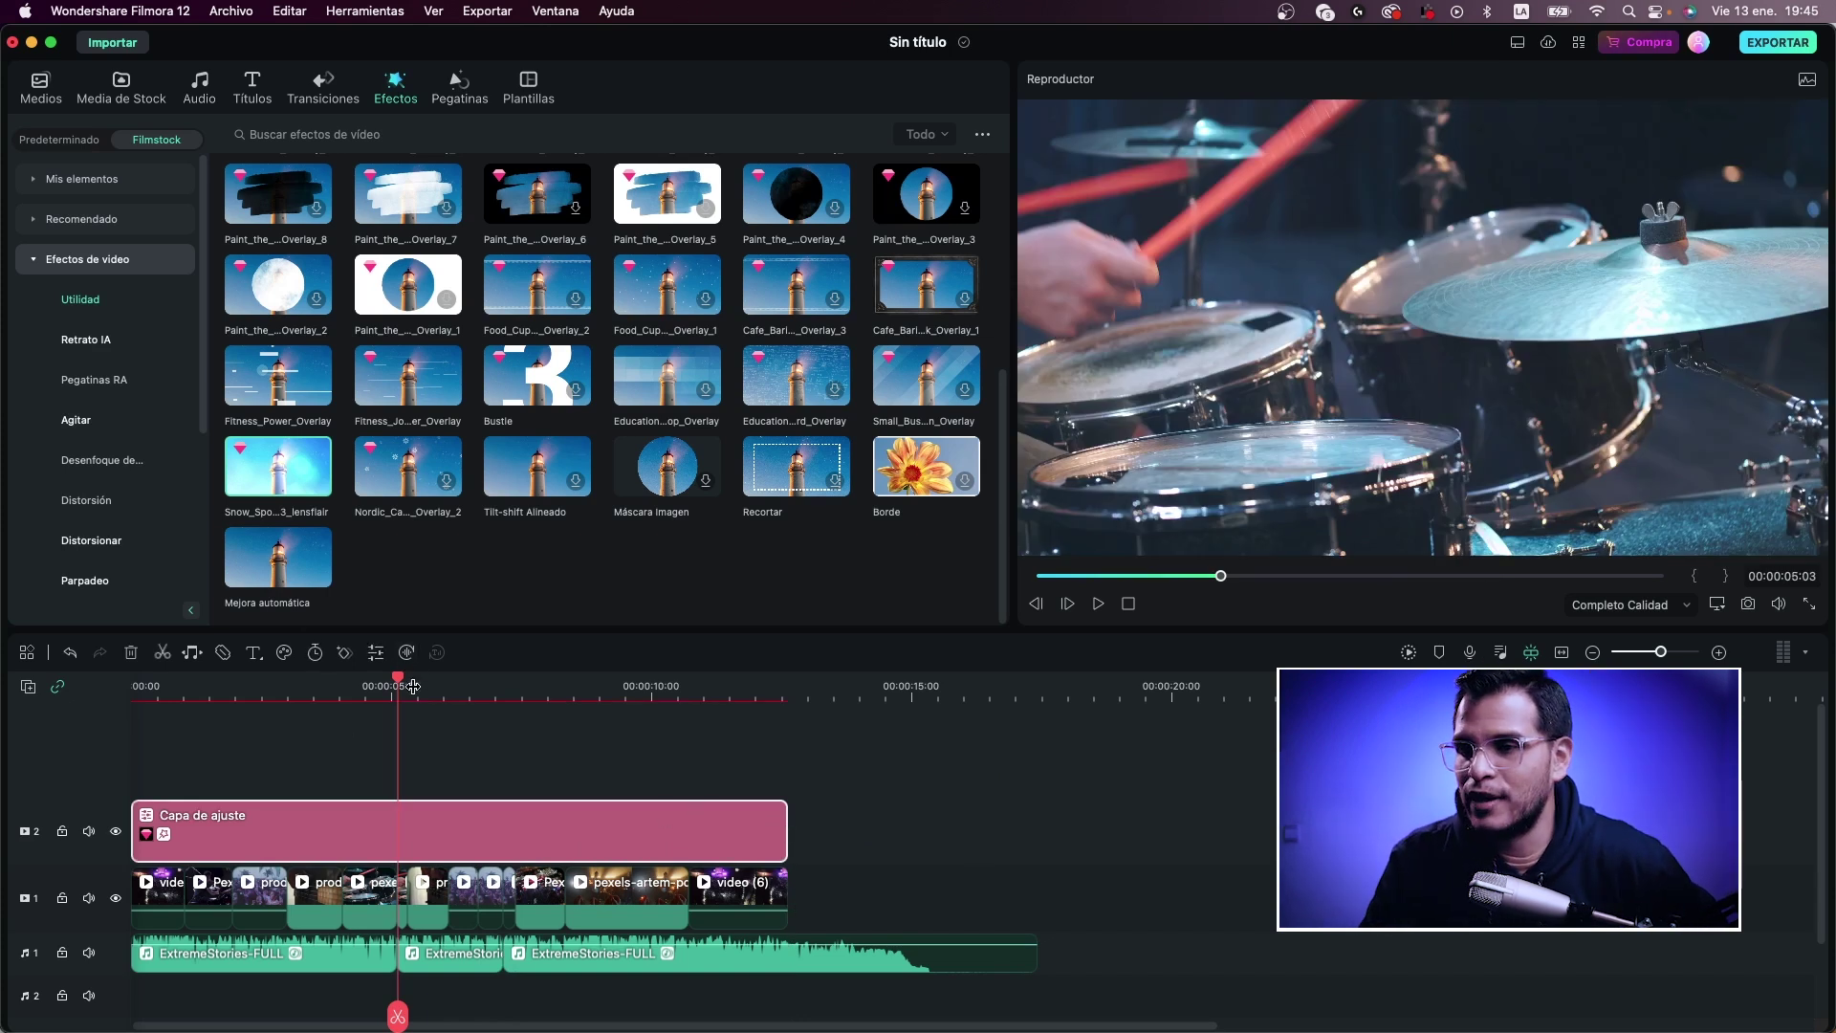
pyautogui.moveTo(409, 687); pyautogui.dragTo(533, 703)
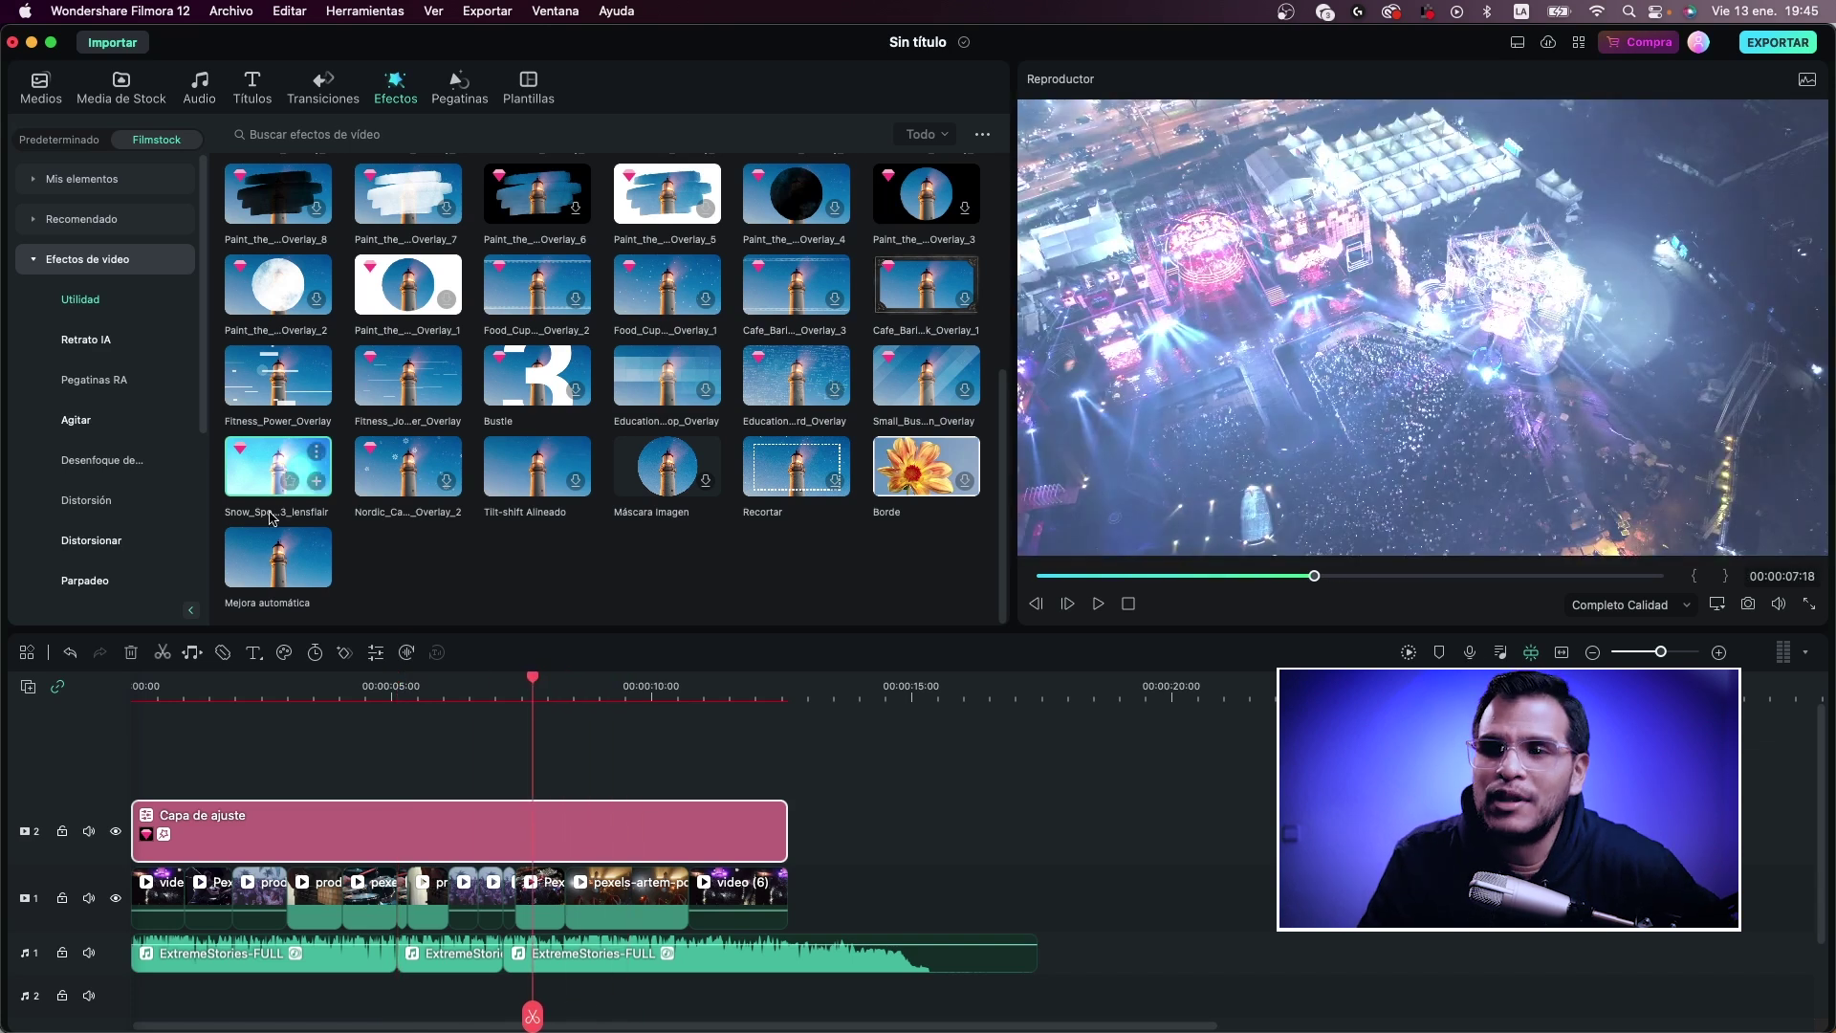
# Step: Apply the Fitness_Jo...er_Overlay effect and the Color Slice effect from the Parpadeo category to the adjustment layer
pyautogui.moveTo(396, 402); pyautogui.dragTo(368, 842)
pyautogui.scroll(-2, 114, 507)
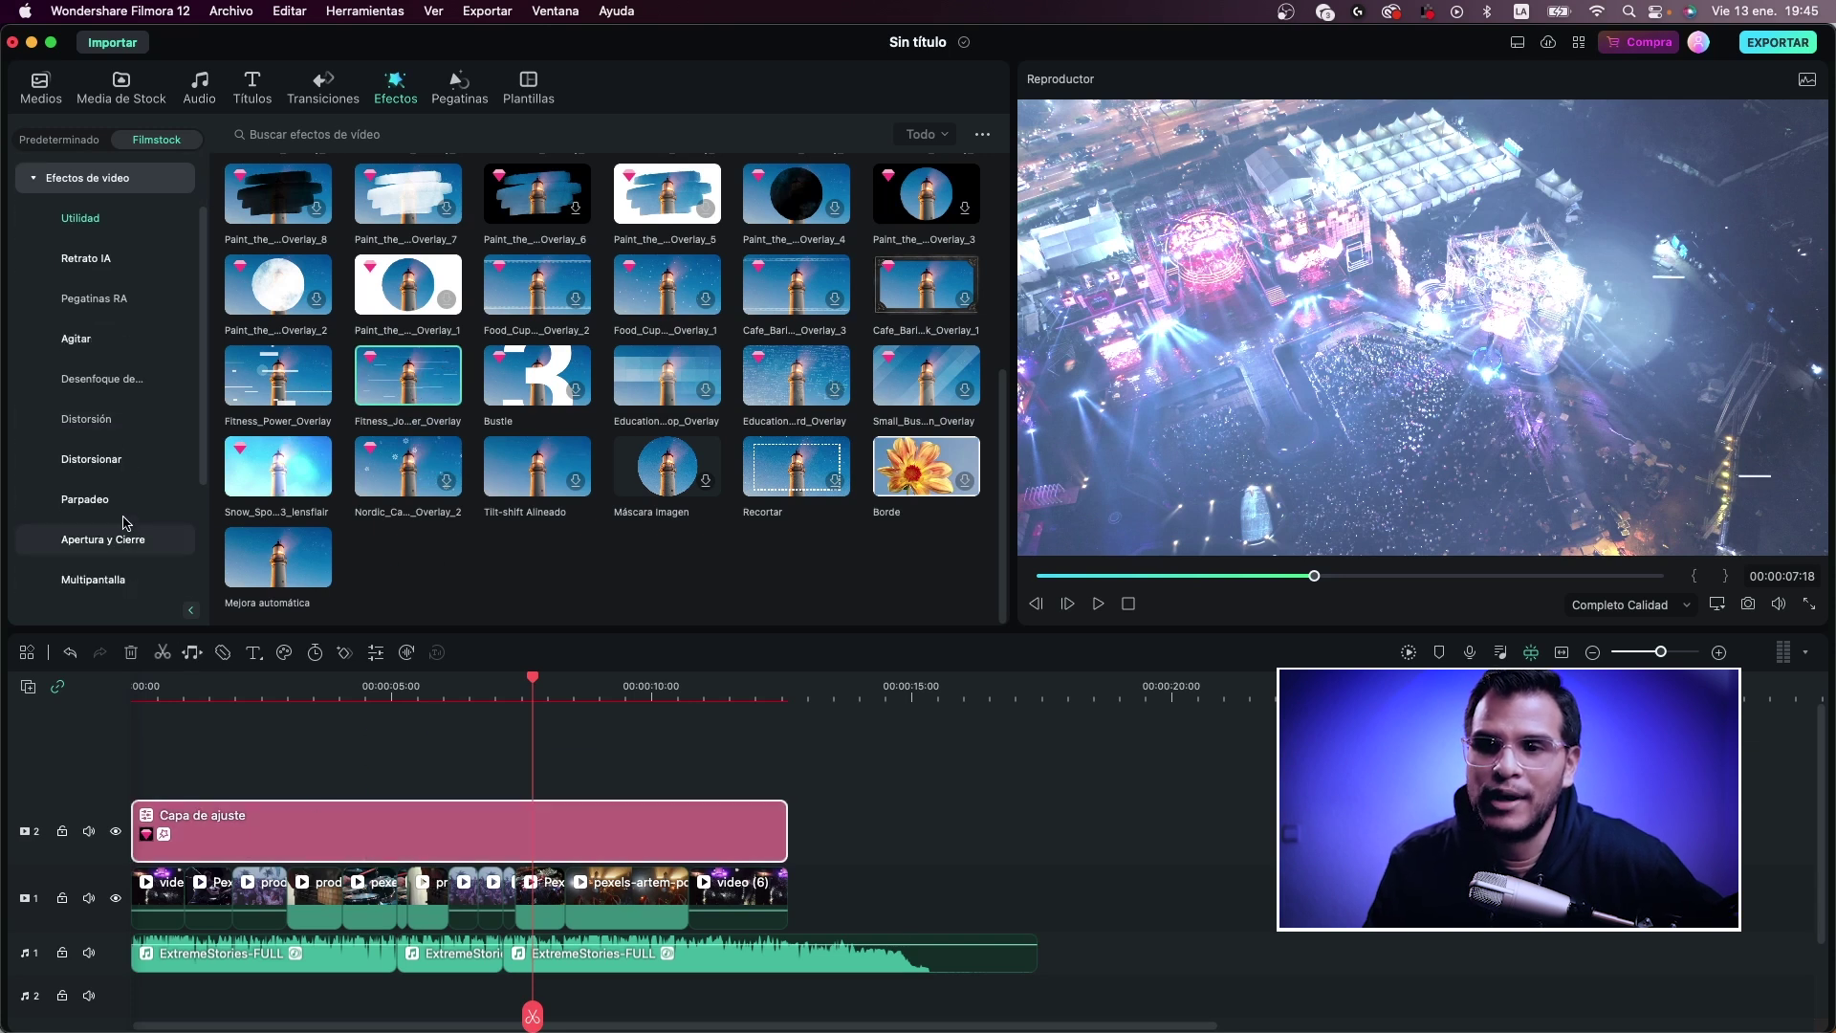
pyautogui.click(90, 502)
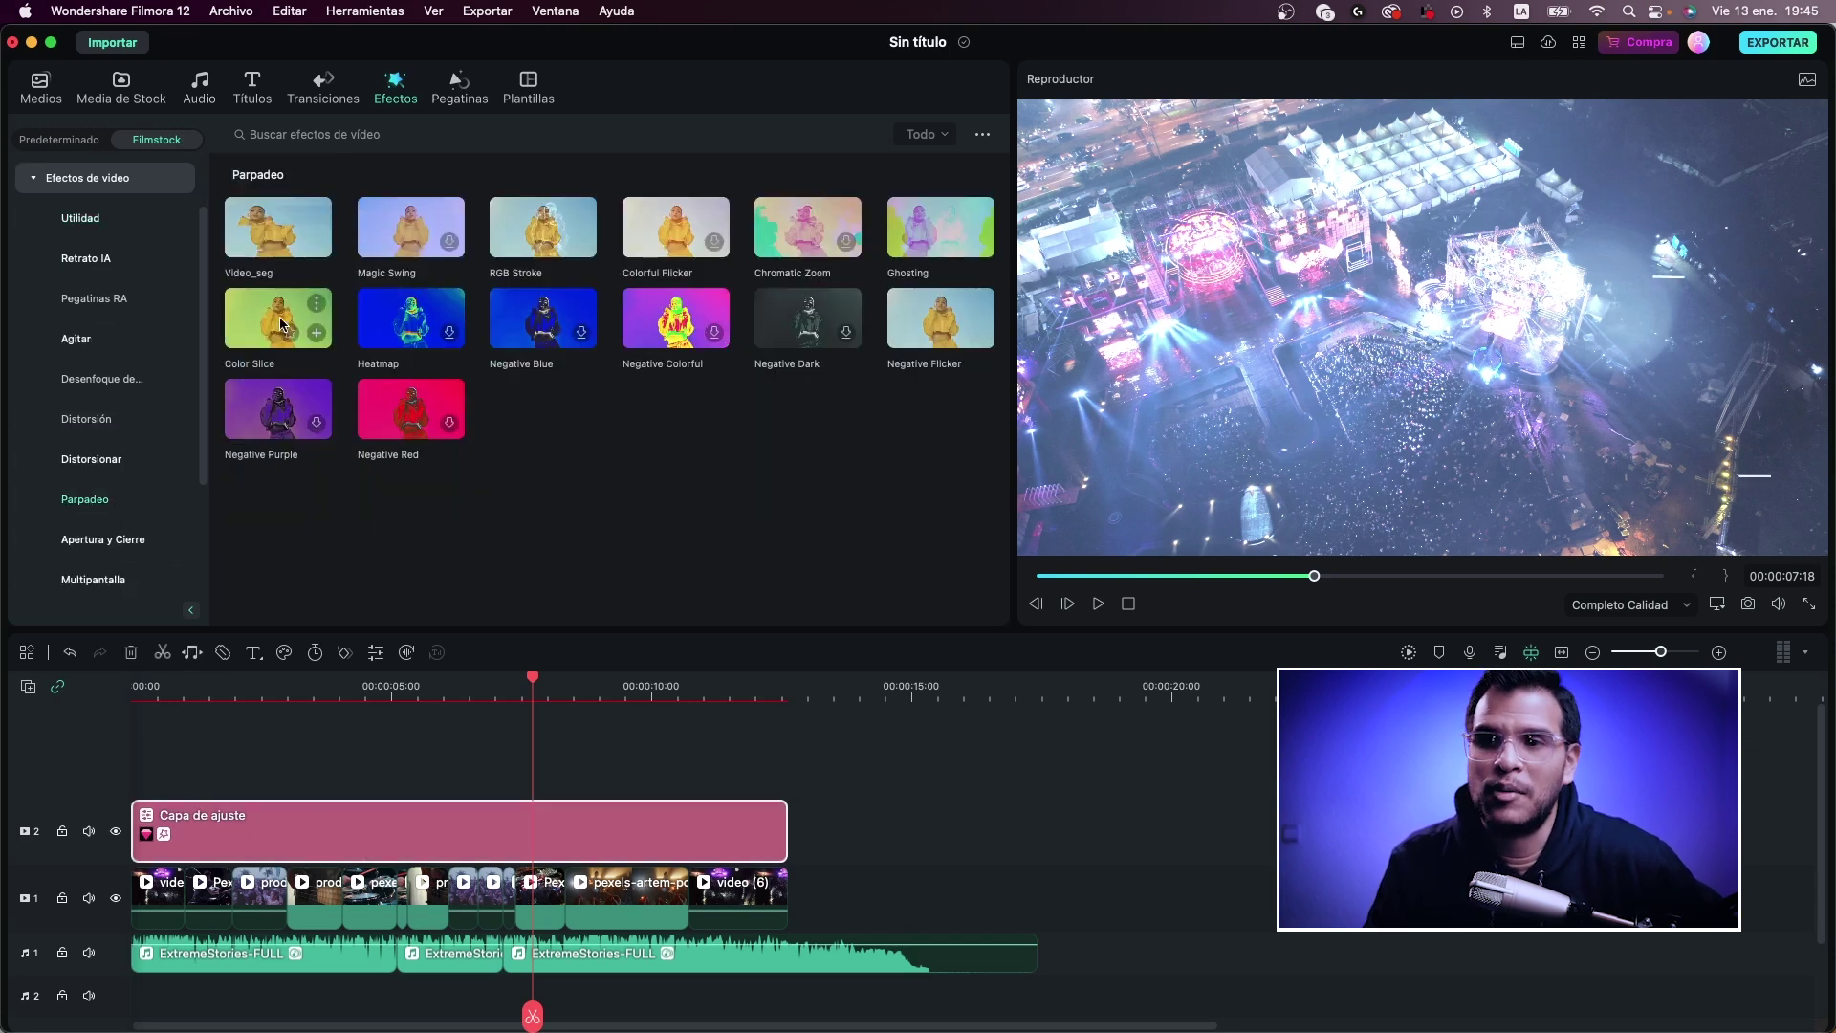
pyautogui.moveTo(280, 325); pyautogui.dragTo(312, 840)
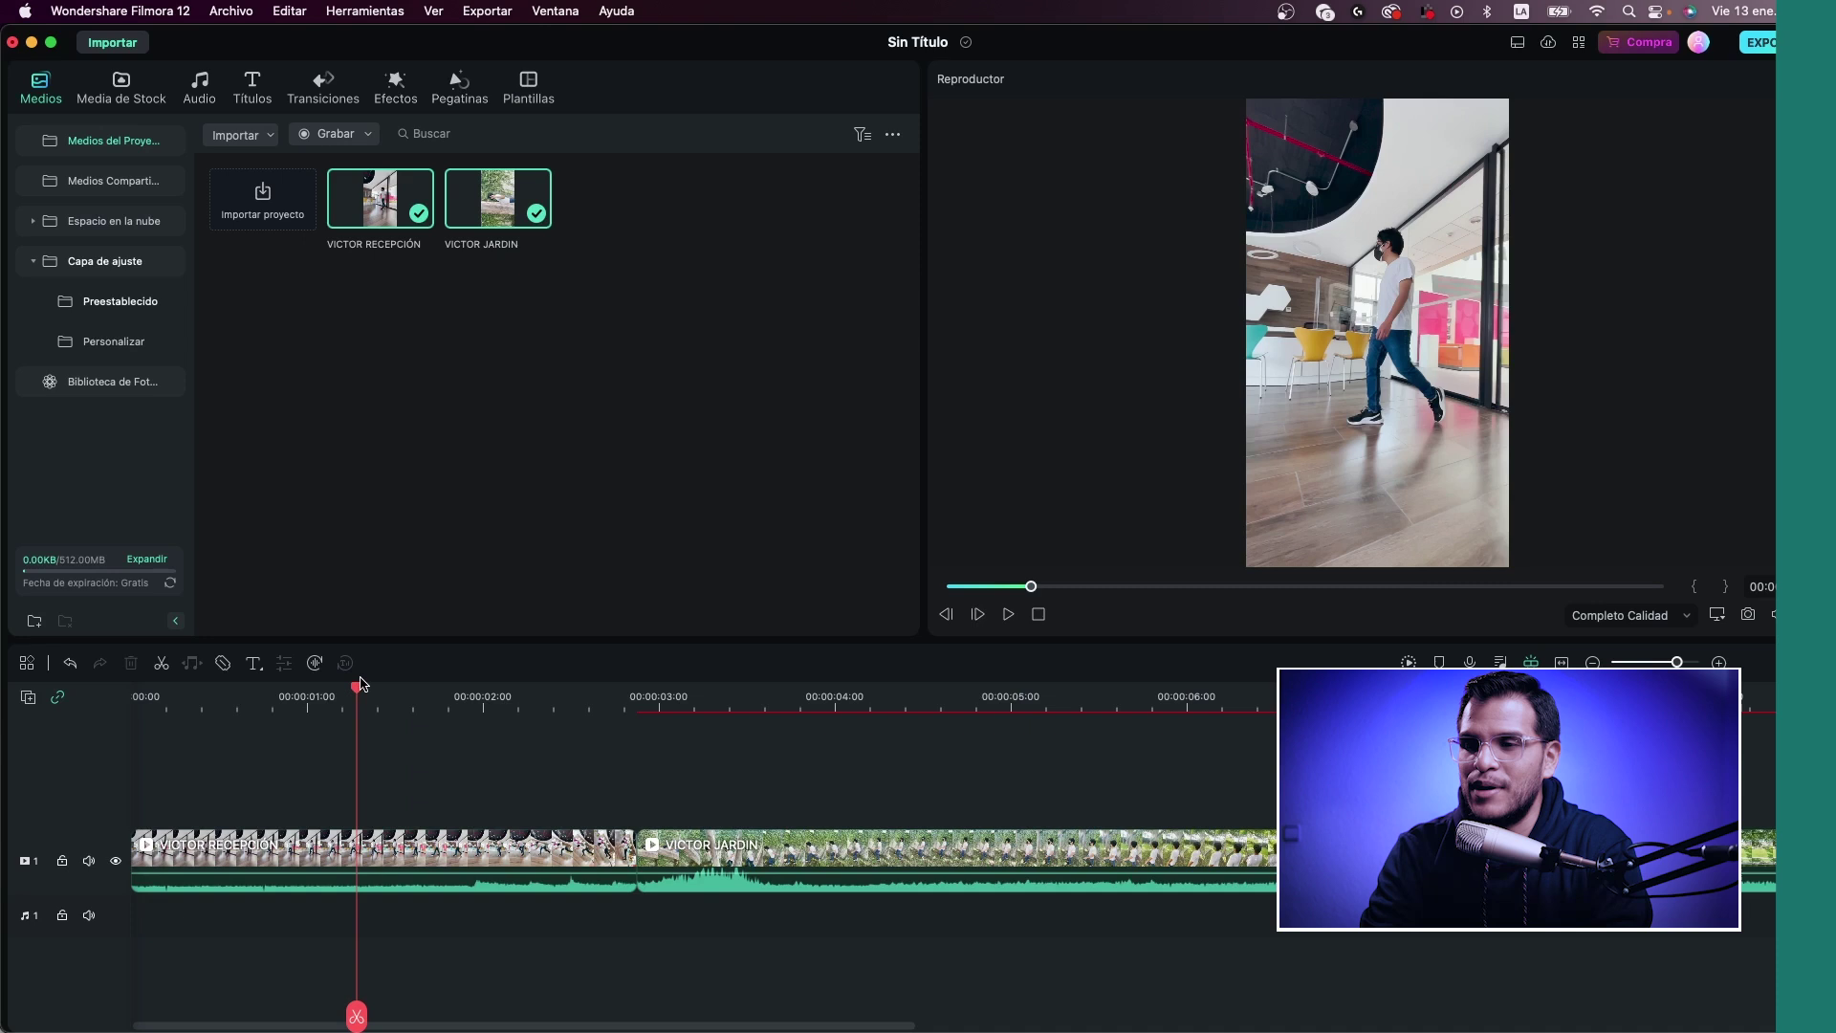
# Step: Play the passage from the reception clip into the garden clip, starting at about one second
pyautogui.moveTo(356, 708); pyautogui.dragTo(307, 715)
pyautogui.press('space')
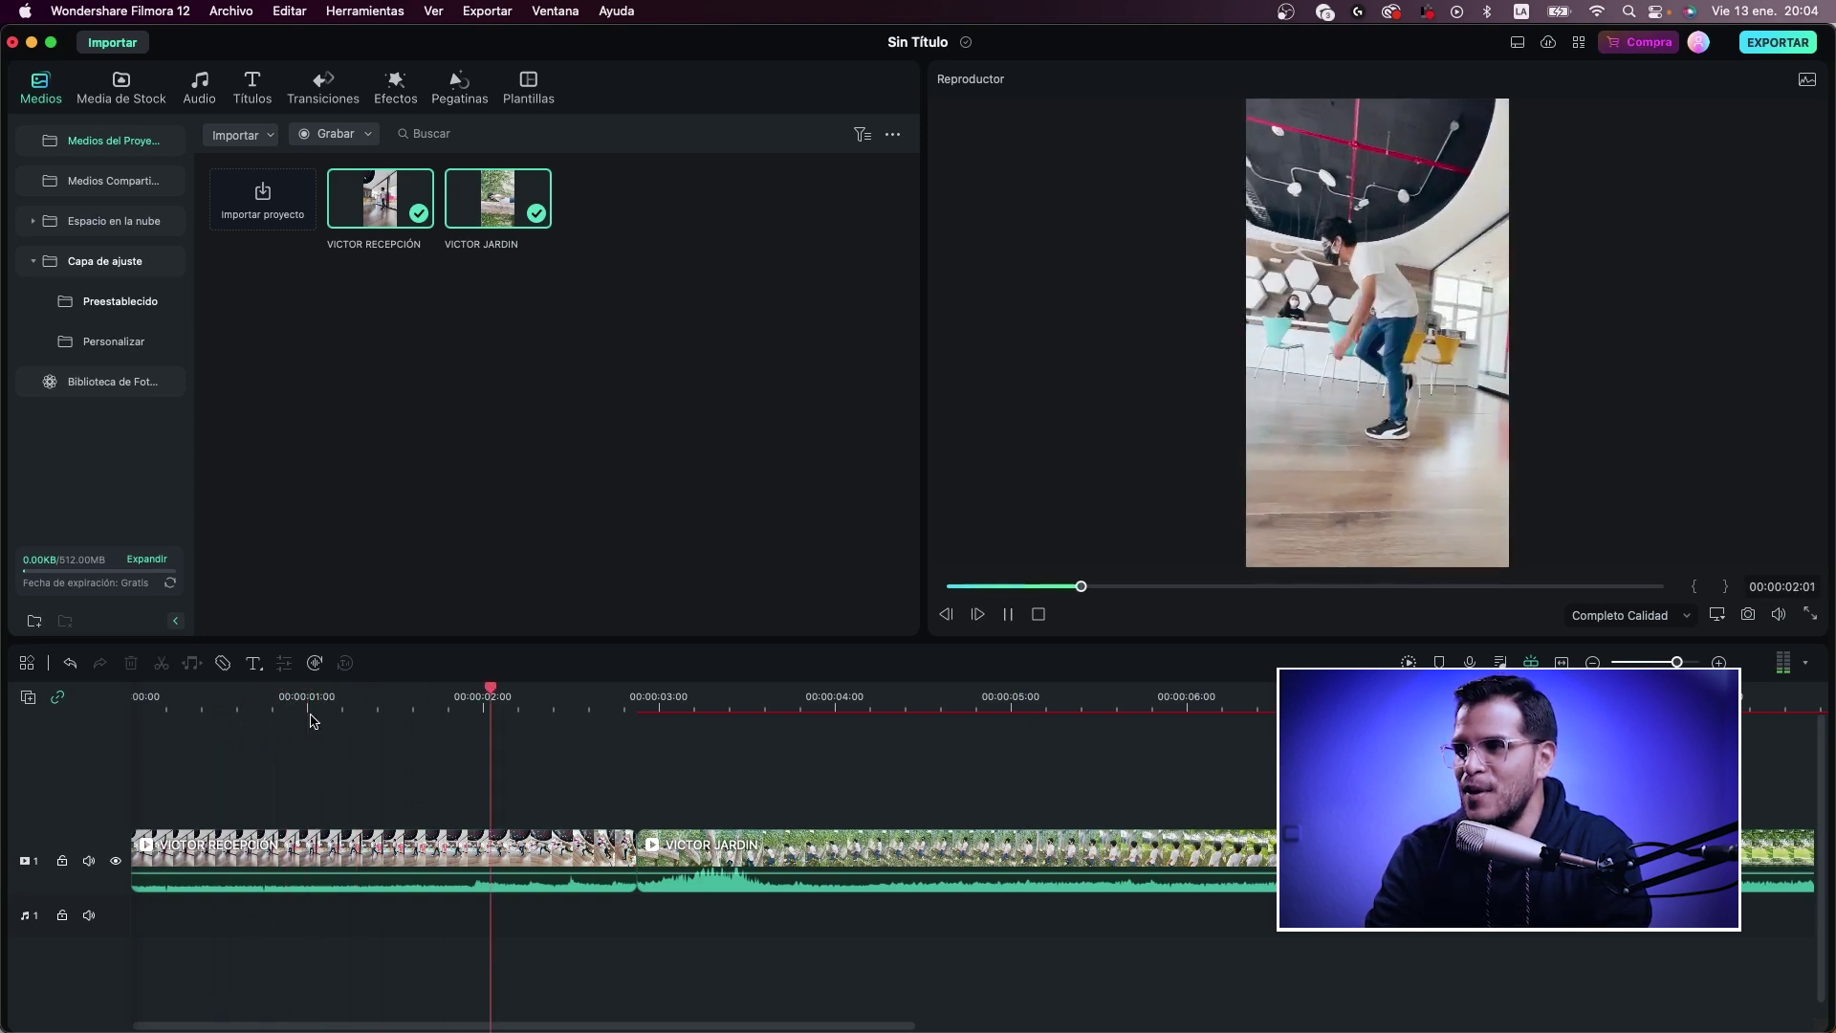
pyautogui.press('space')
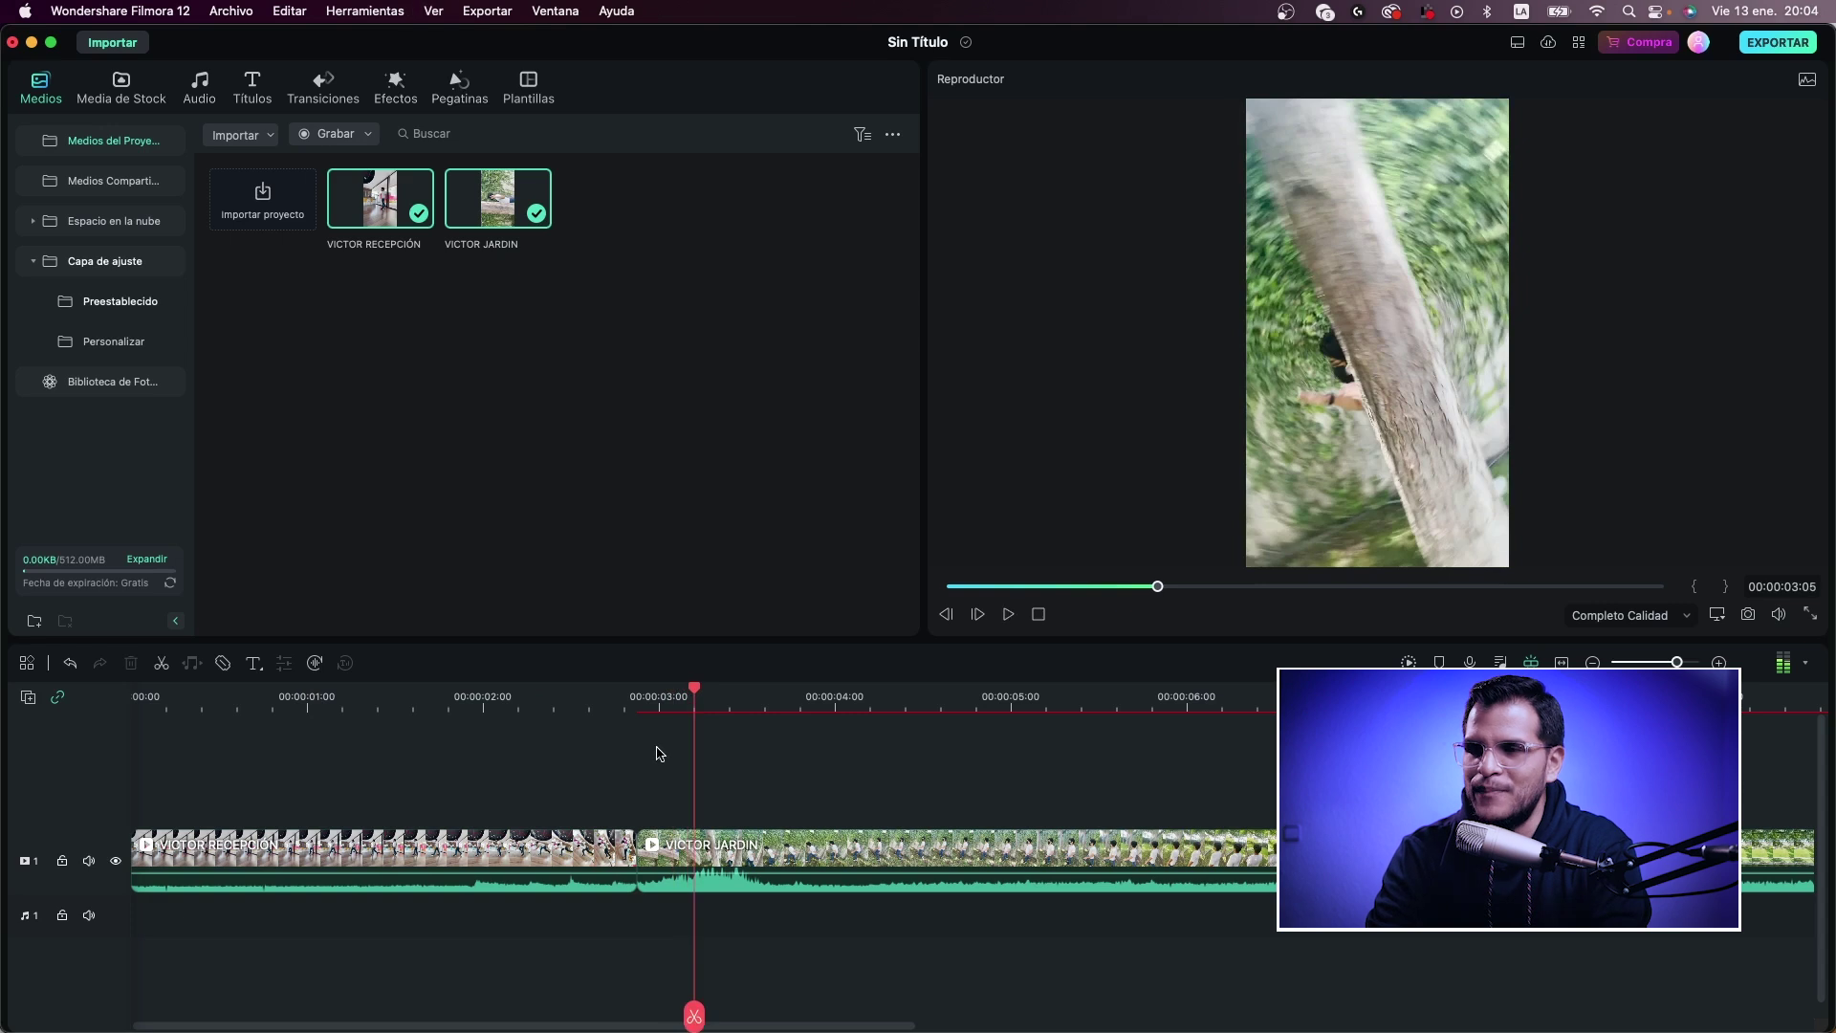
# Step: Place the playhead at the garden clip's start, 00:00:02:22, and choose a drawn mask for that clip
pyautogui.scroll(-2, 622, 699)
pyautogui.click(580, 702)
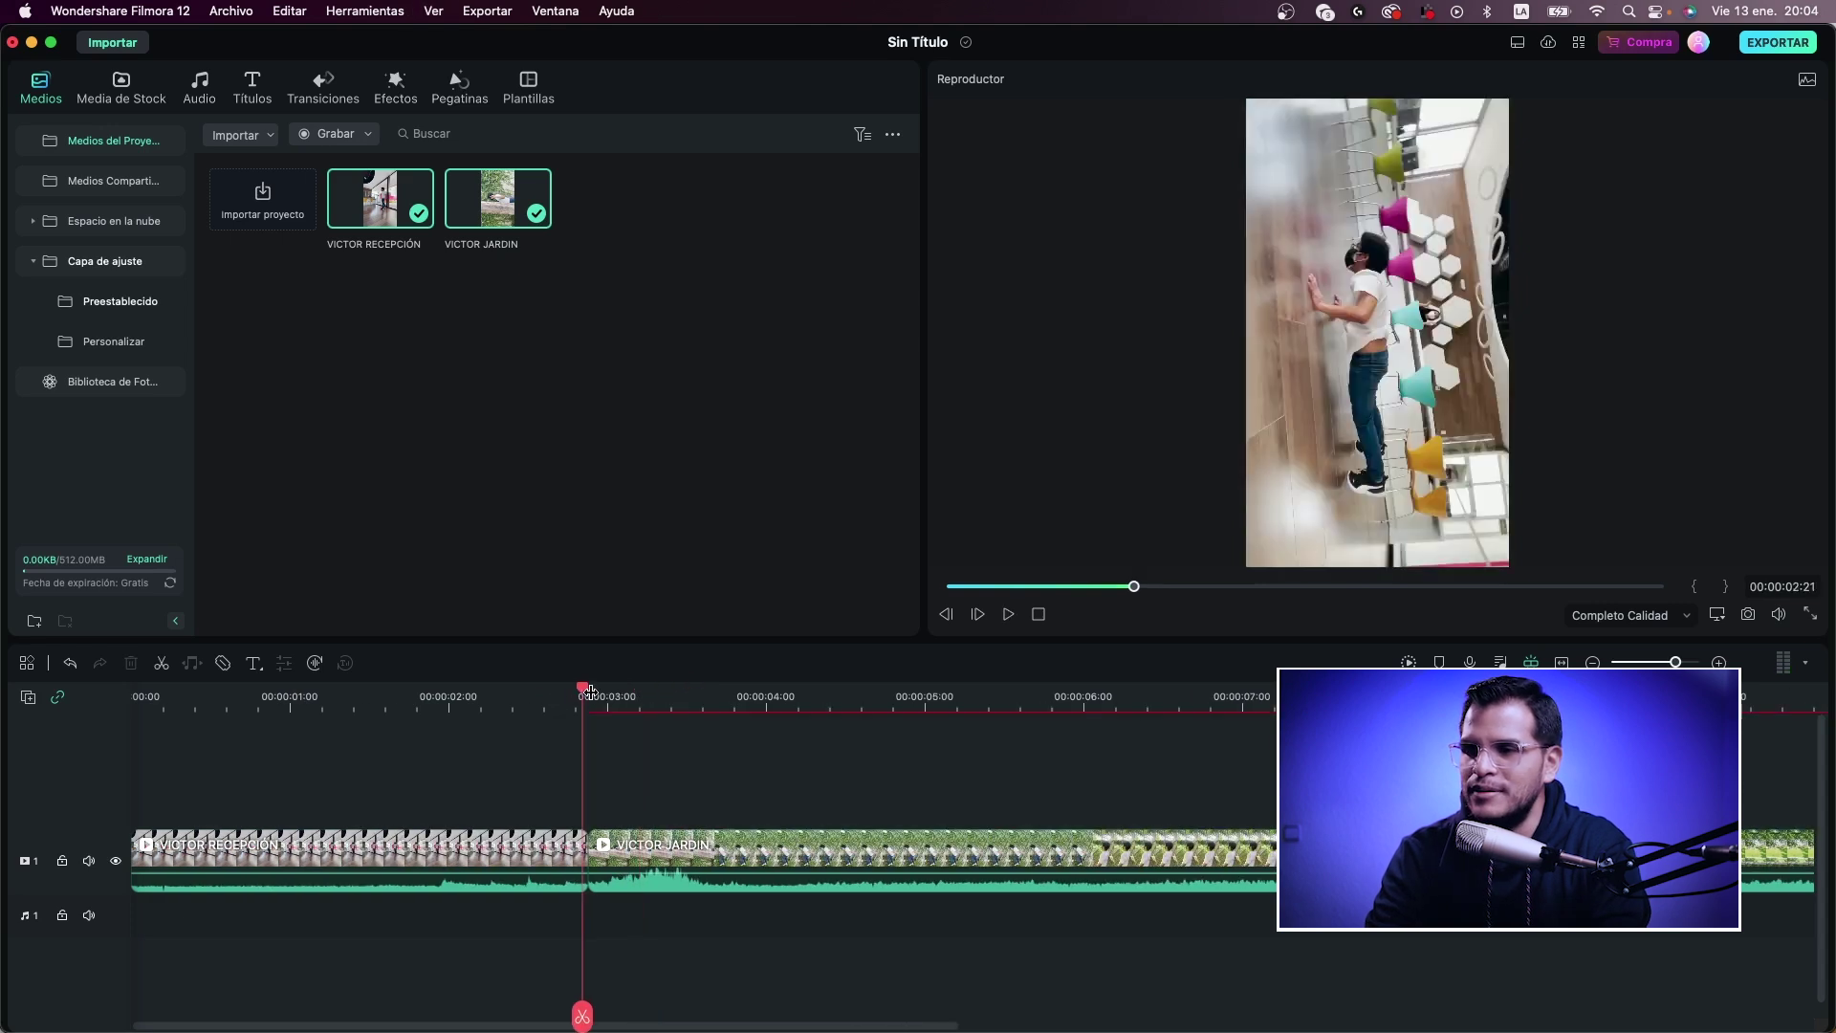
pyautogui.scroll(2, 612, 699)
pyautogui.moveTo(583, 695); pyautogui.dragTo(593, 746)
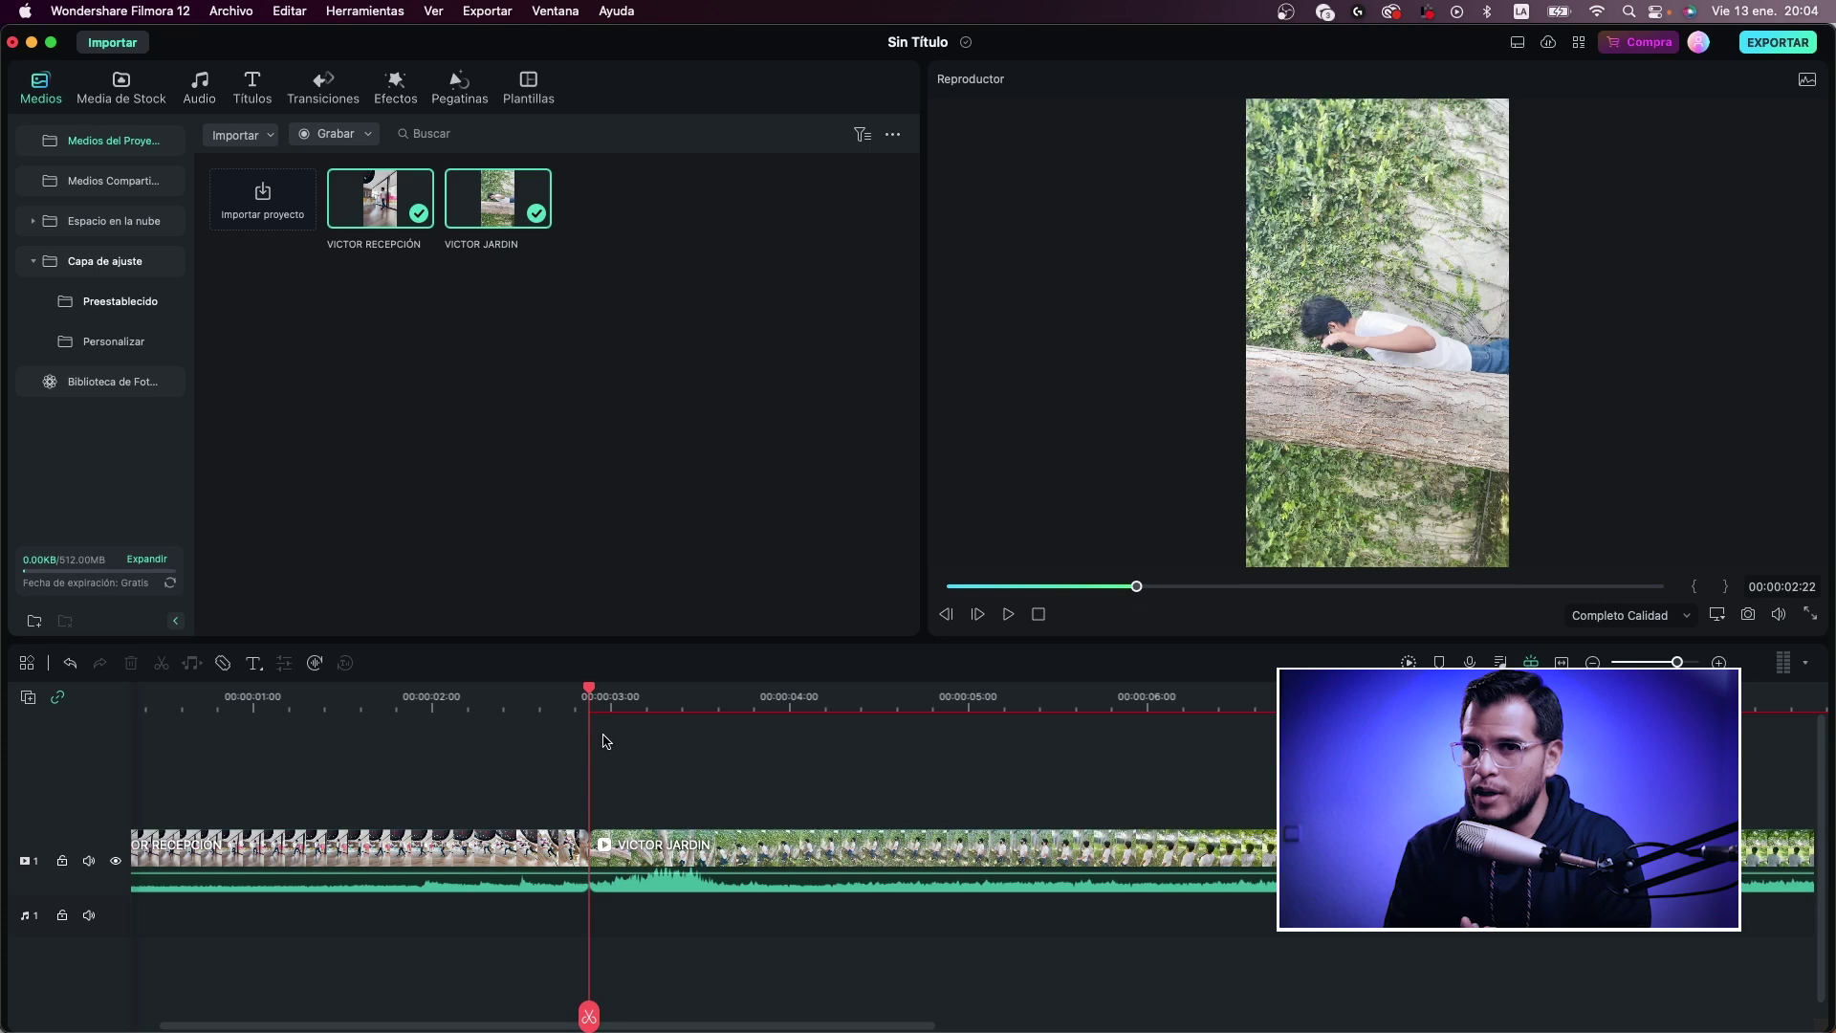
pyautogui.doubleClick(715, 849)
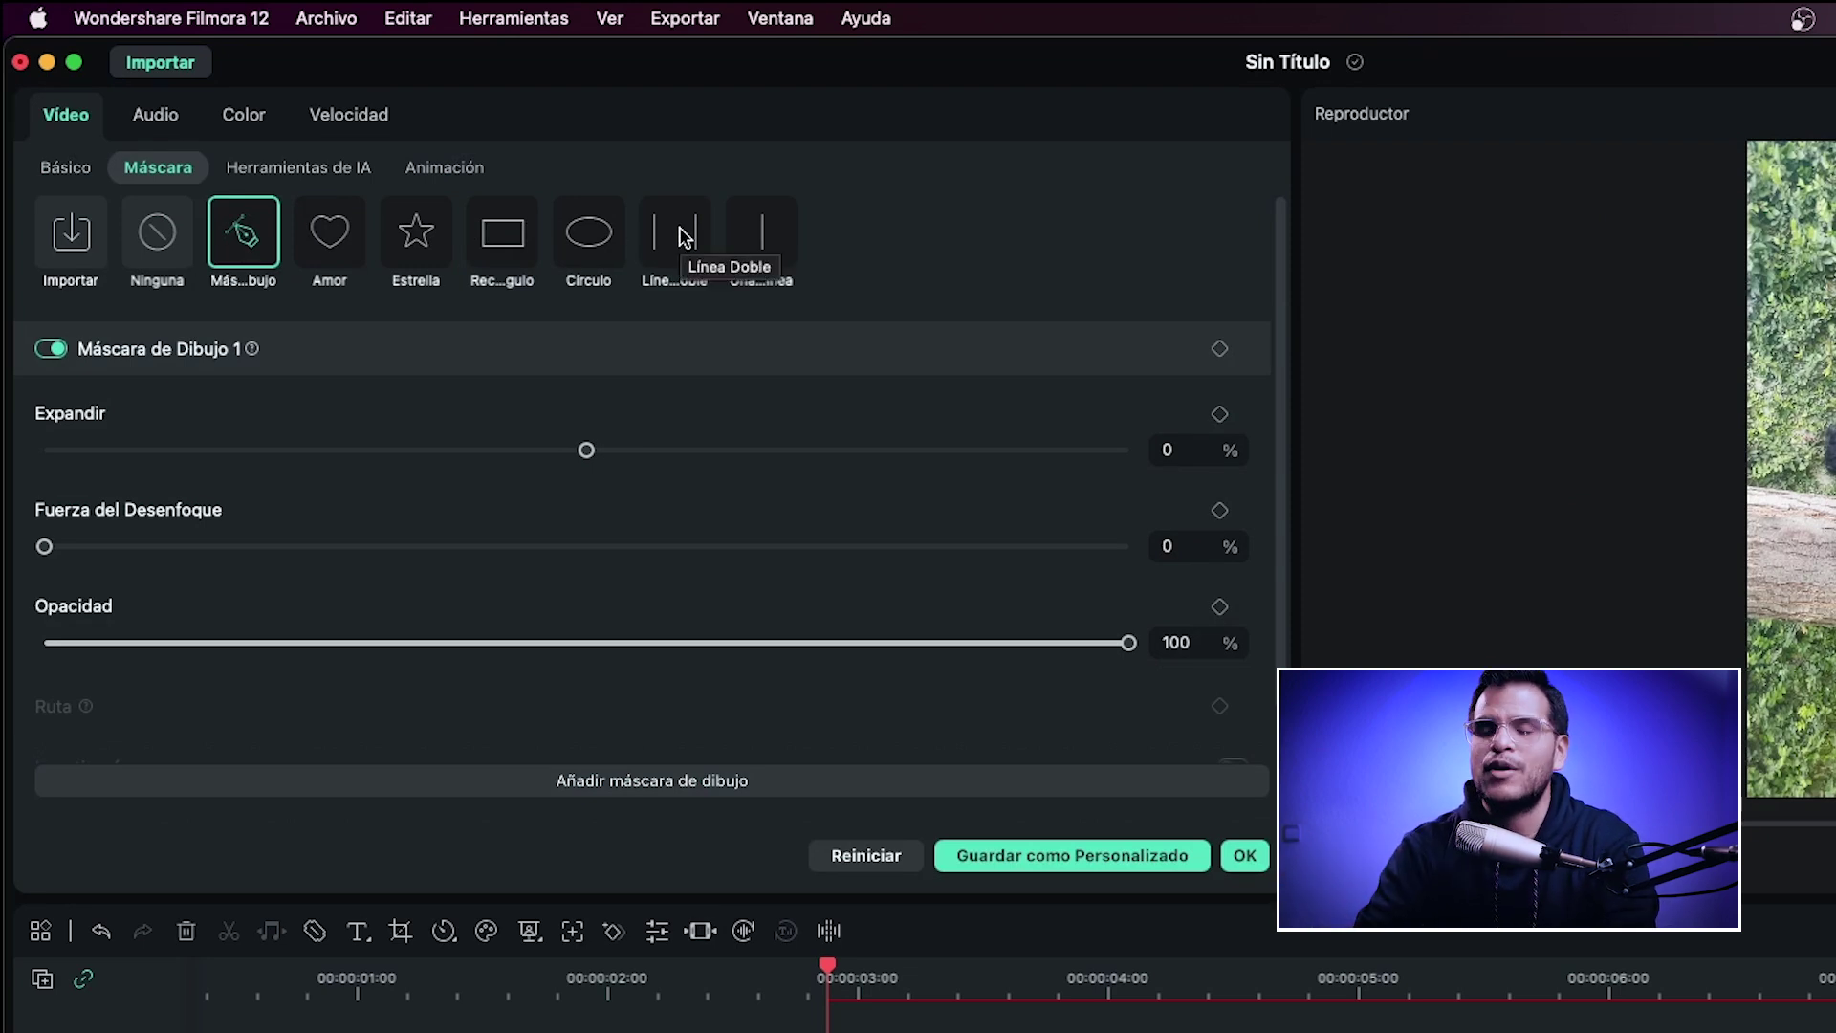
pyautogui.click(241, 239)
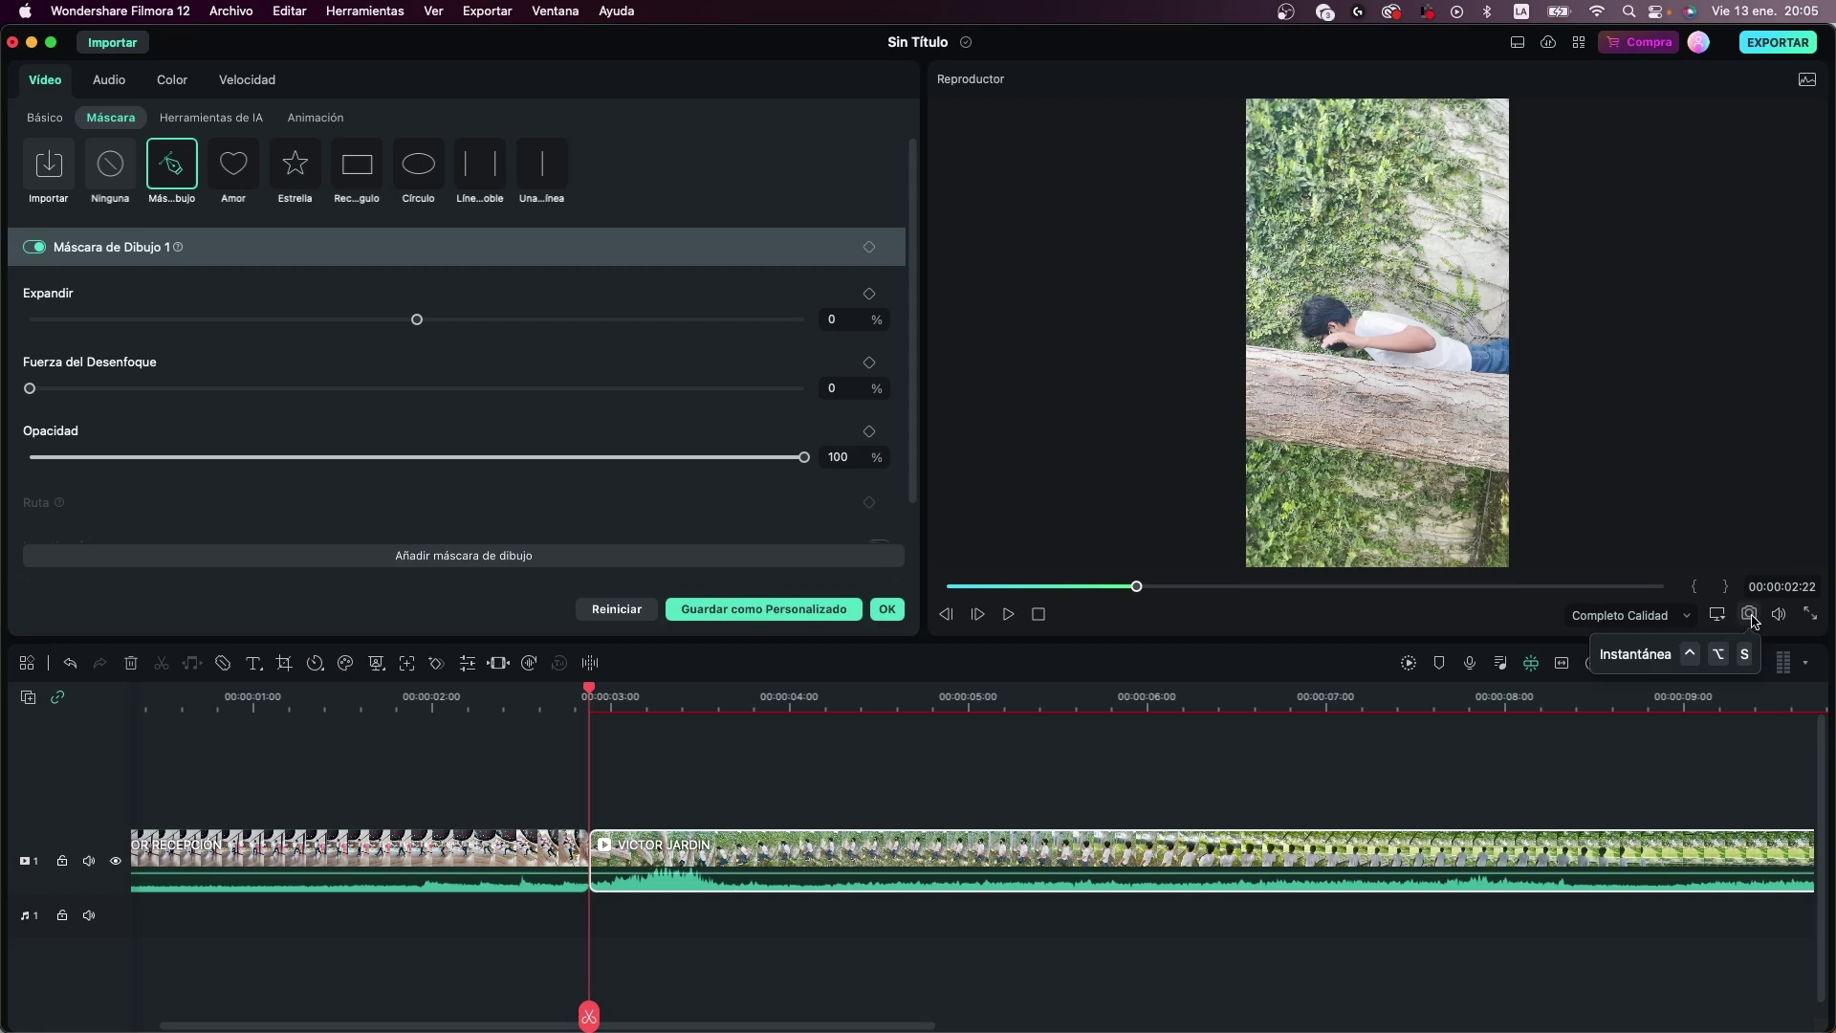
# Step: Draw a closed mask along the tree trunk's upper edge and around the frame area below it
pyautogui.click(1717, 614)
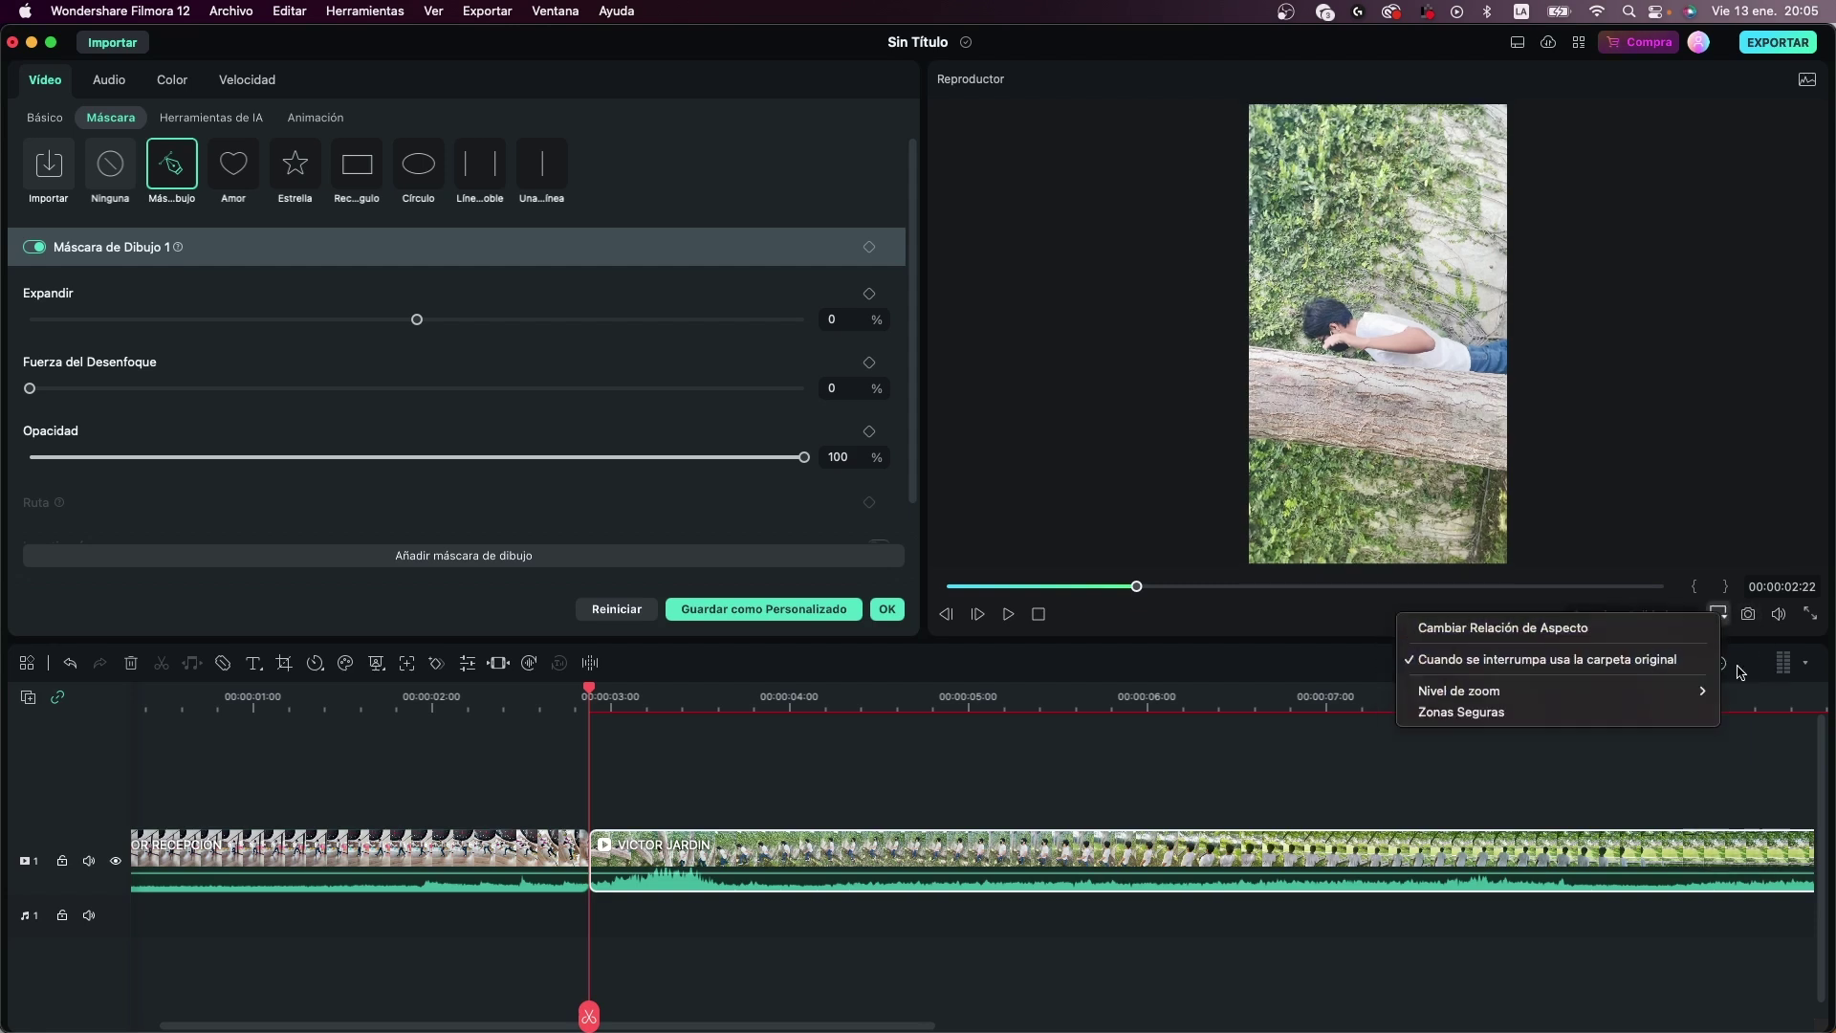
pyautogui.moveTo(1695, 690)
pyautogui.click(1752, 712)
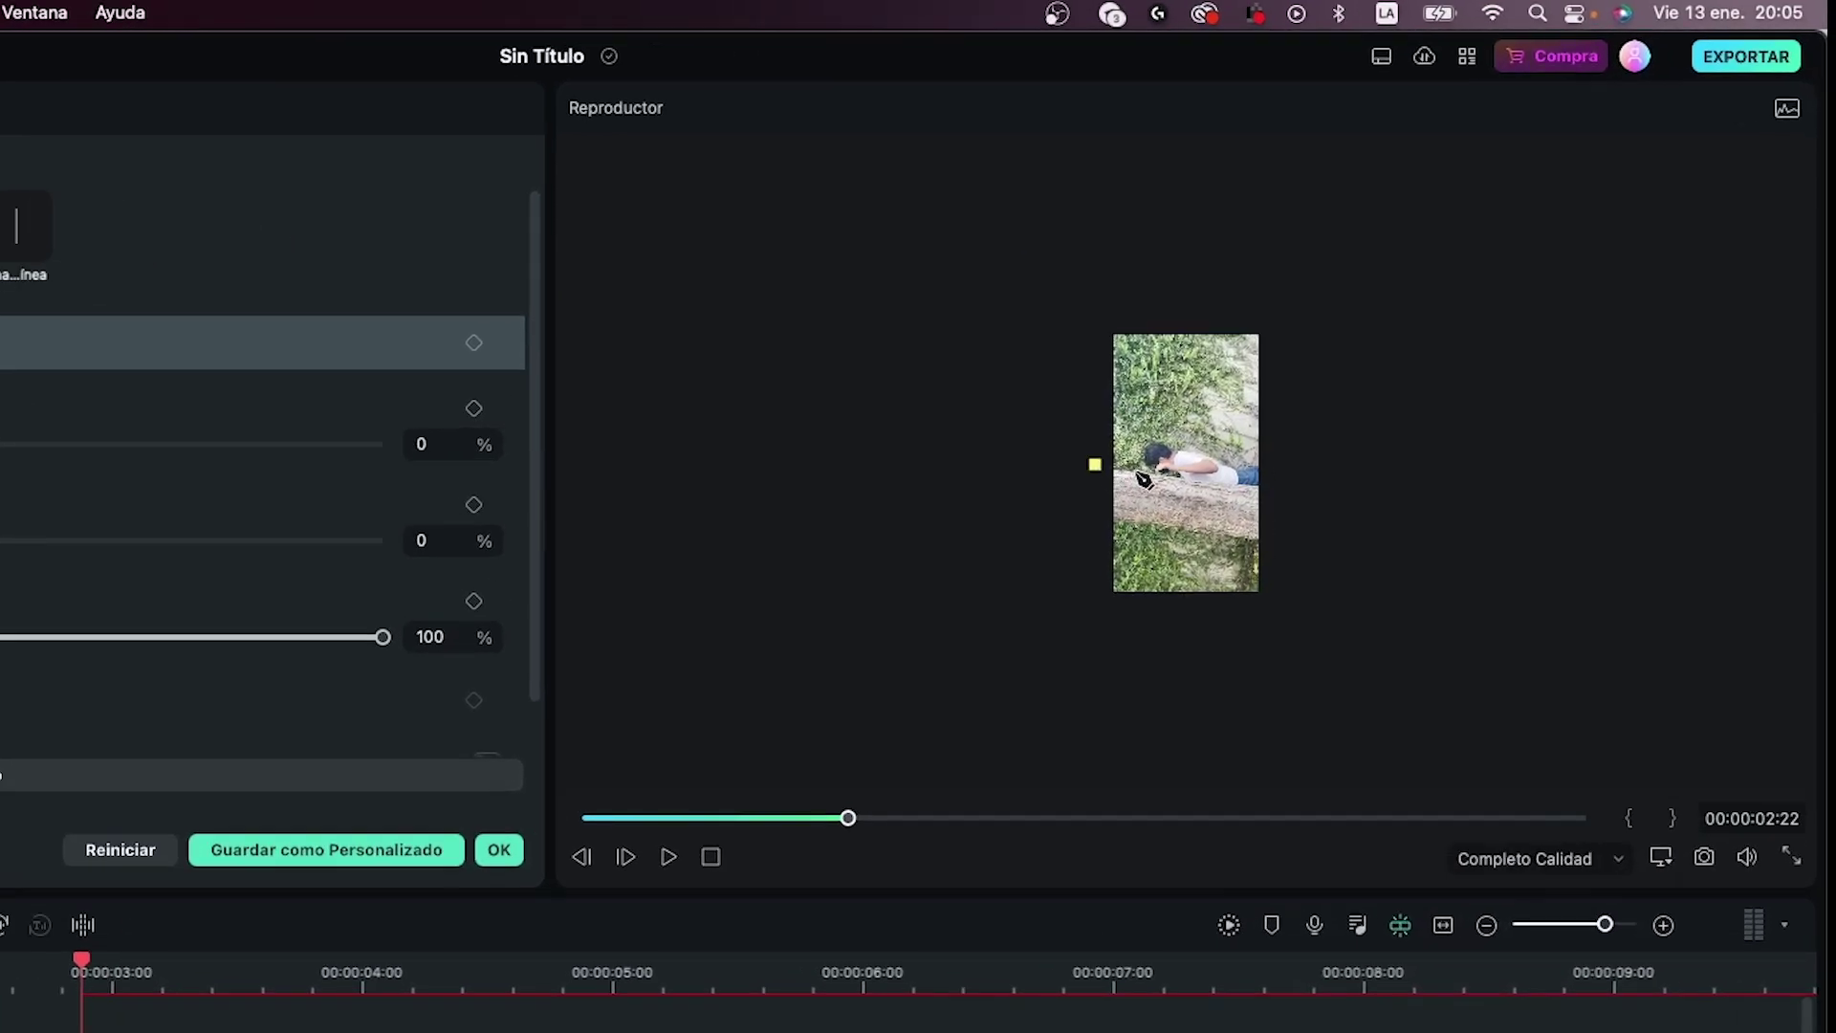
pyautogui.click(1135, 473)
pyautogui.click(1286, 492)
pyautogui.click(1305, 616)
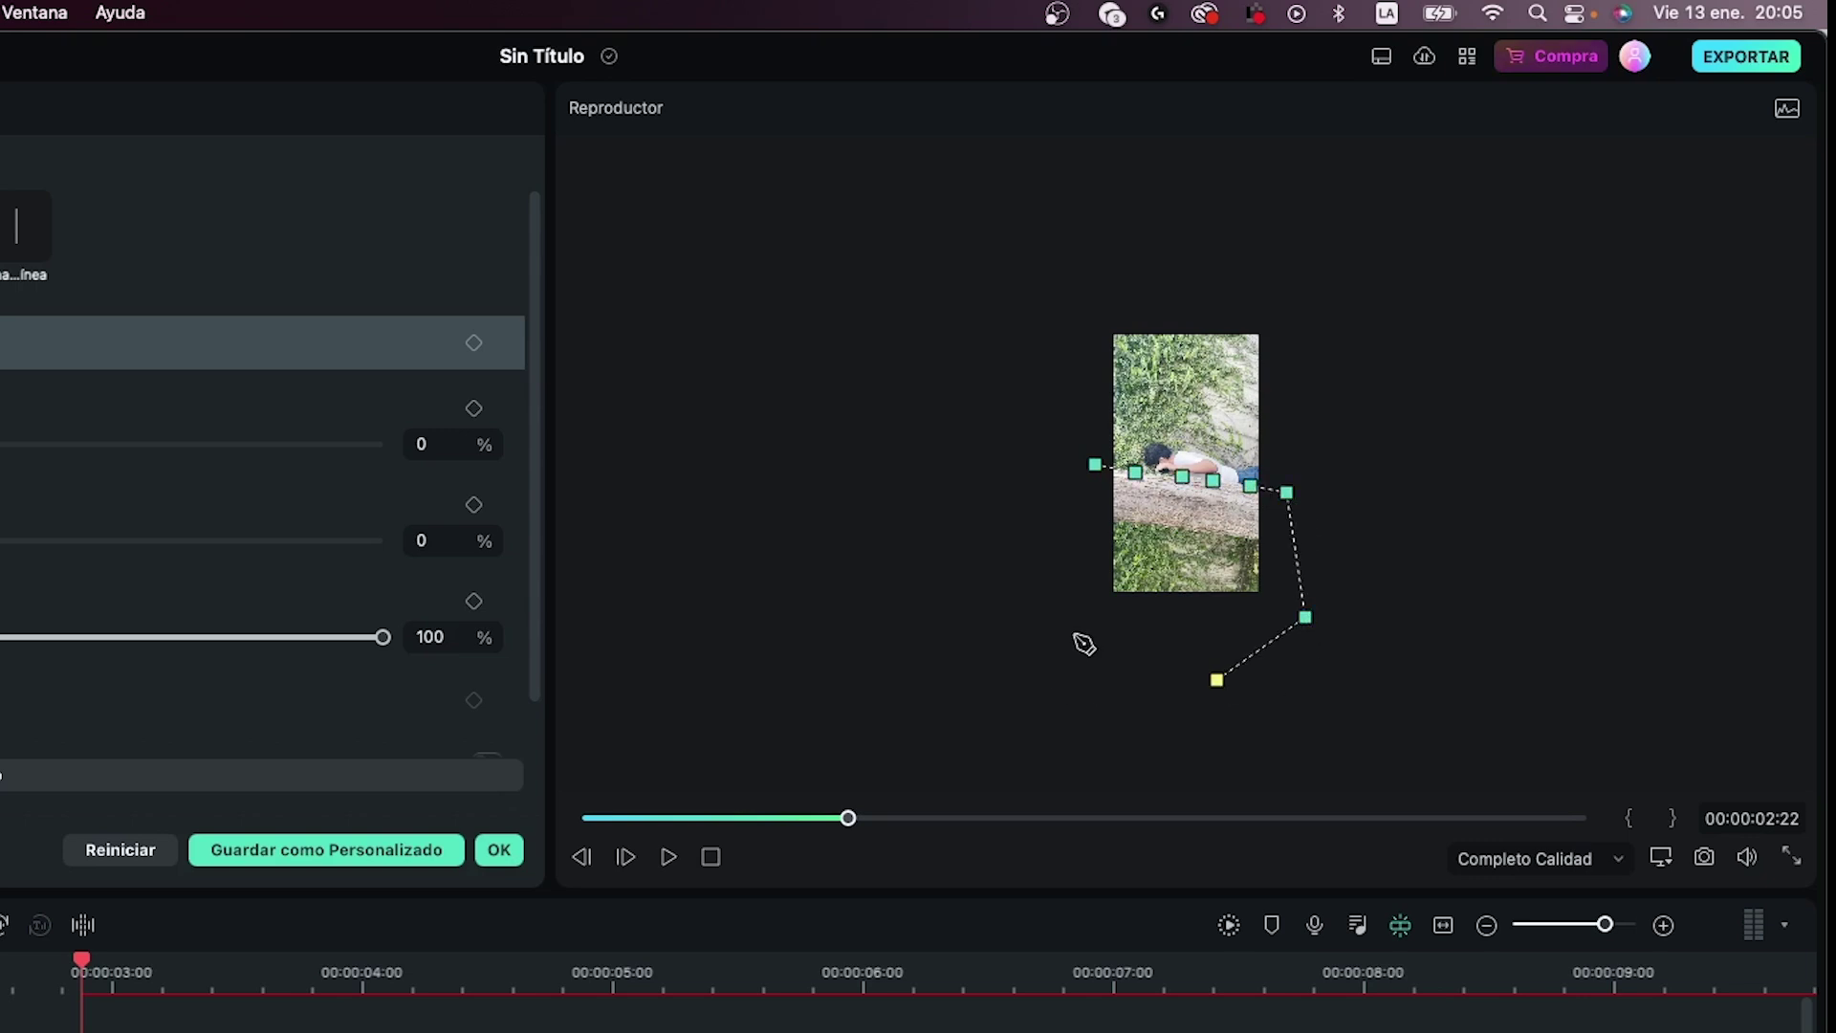
pyautogui.click(1215, 639)
pyautogui.click(1077, 616)
pyautogui.click(1095, 465)
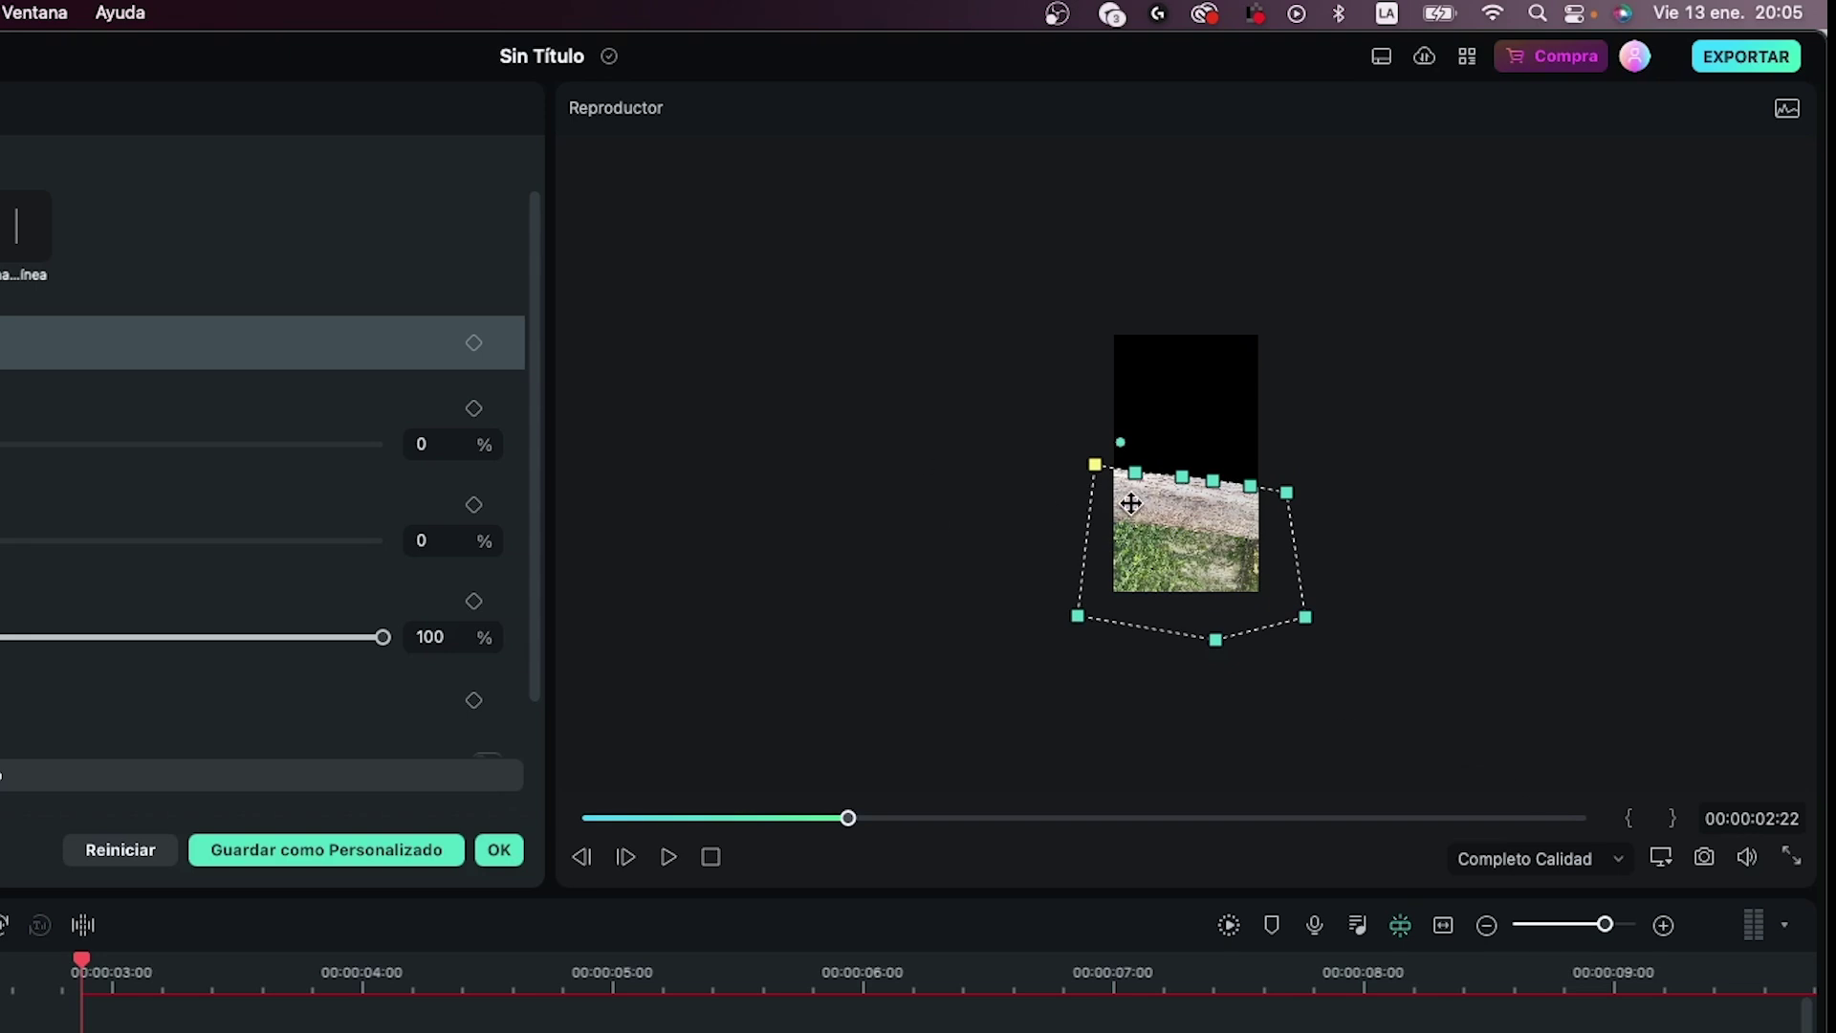
# Step: Fine-tune the points of the drawn mask so its upper boundary follows the edge of the tree trunk closely
pyautogui.click(1661, 857)
pyautogui.moveTo(1622, 951)
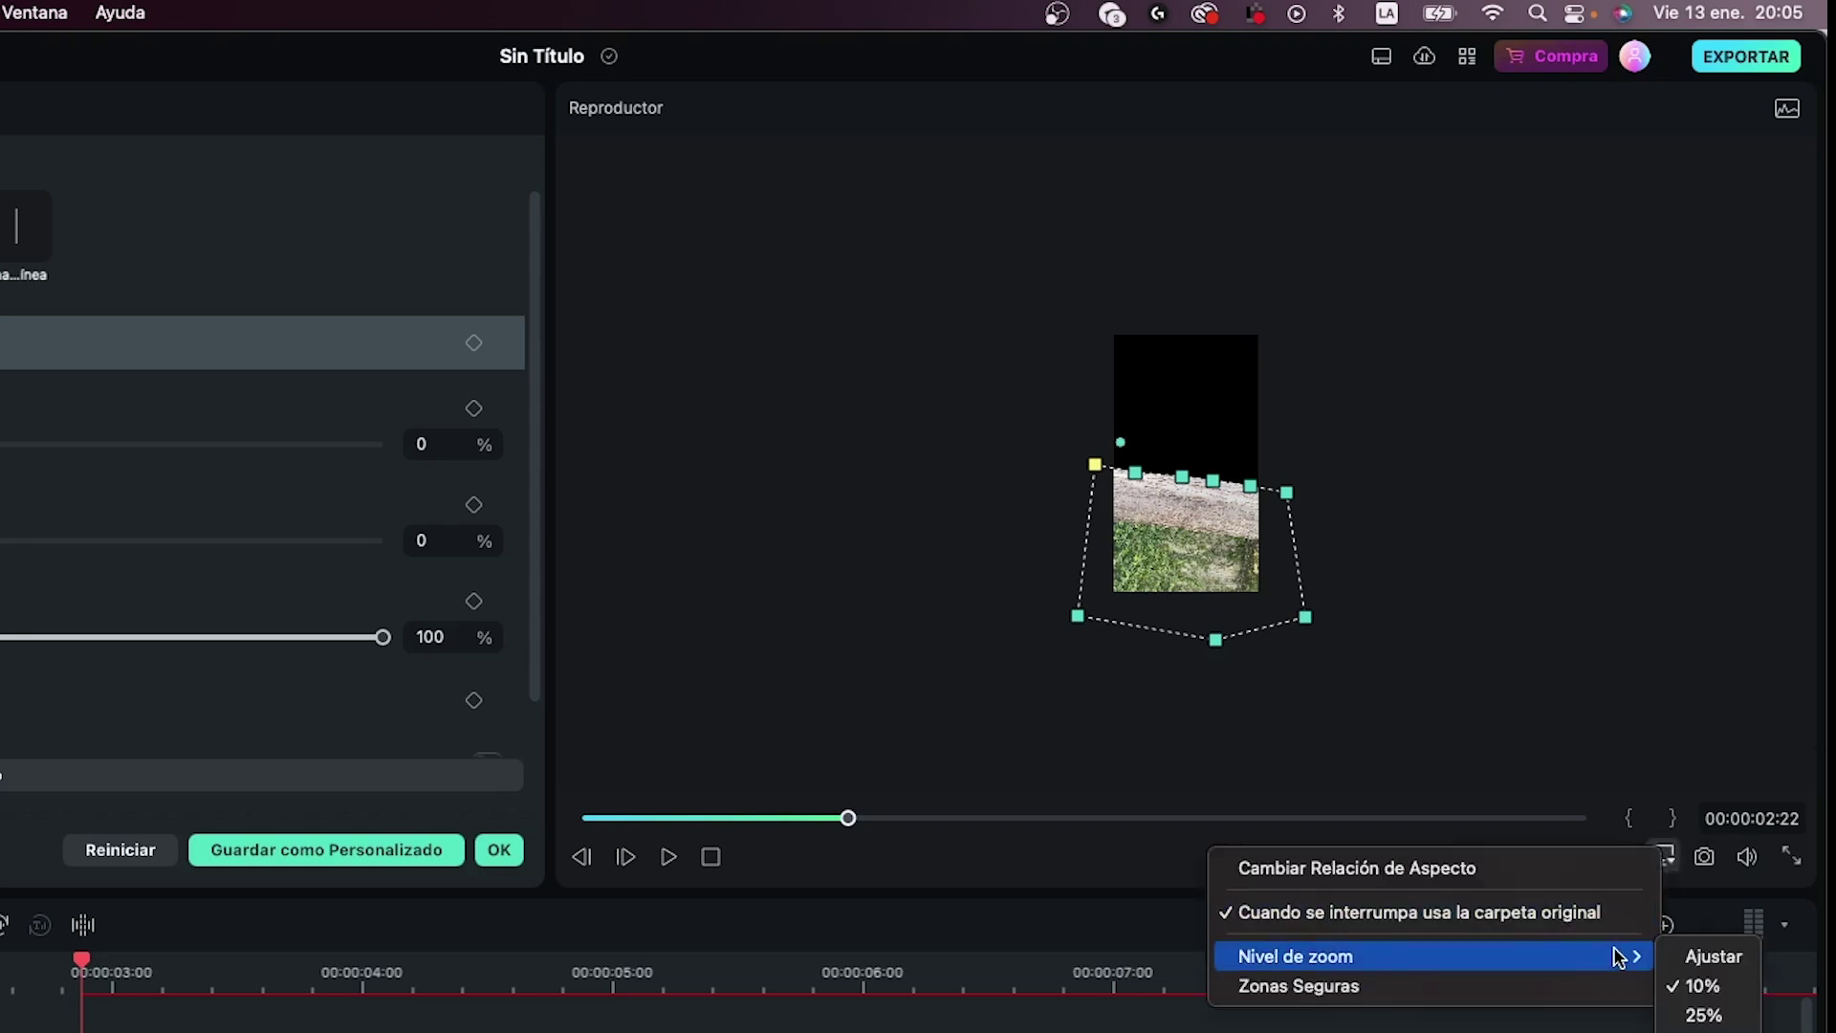
pyautogui.click(1706, 1016)
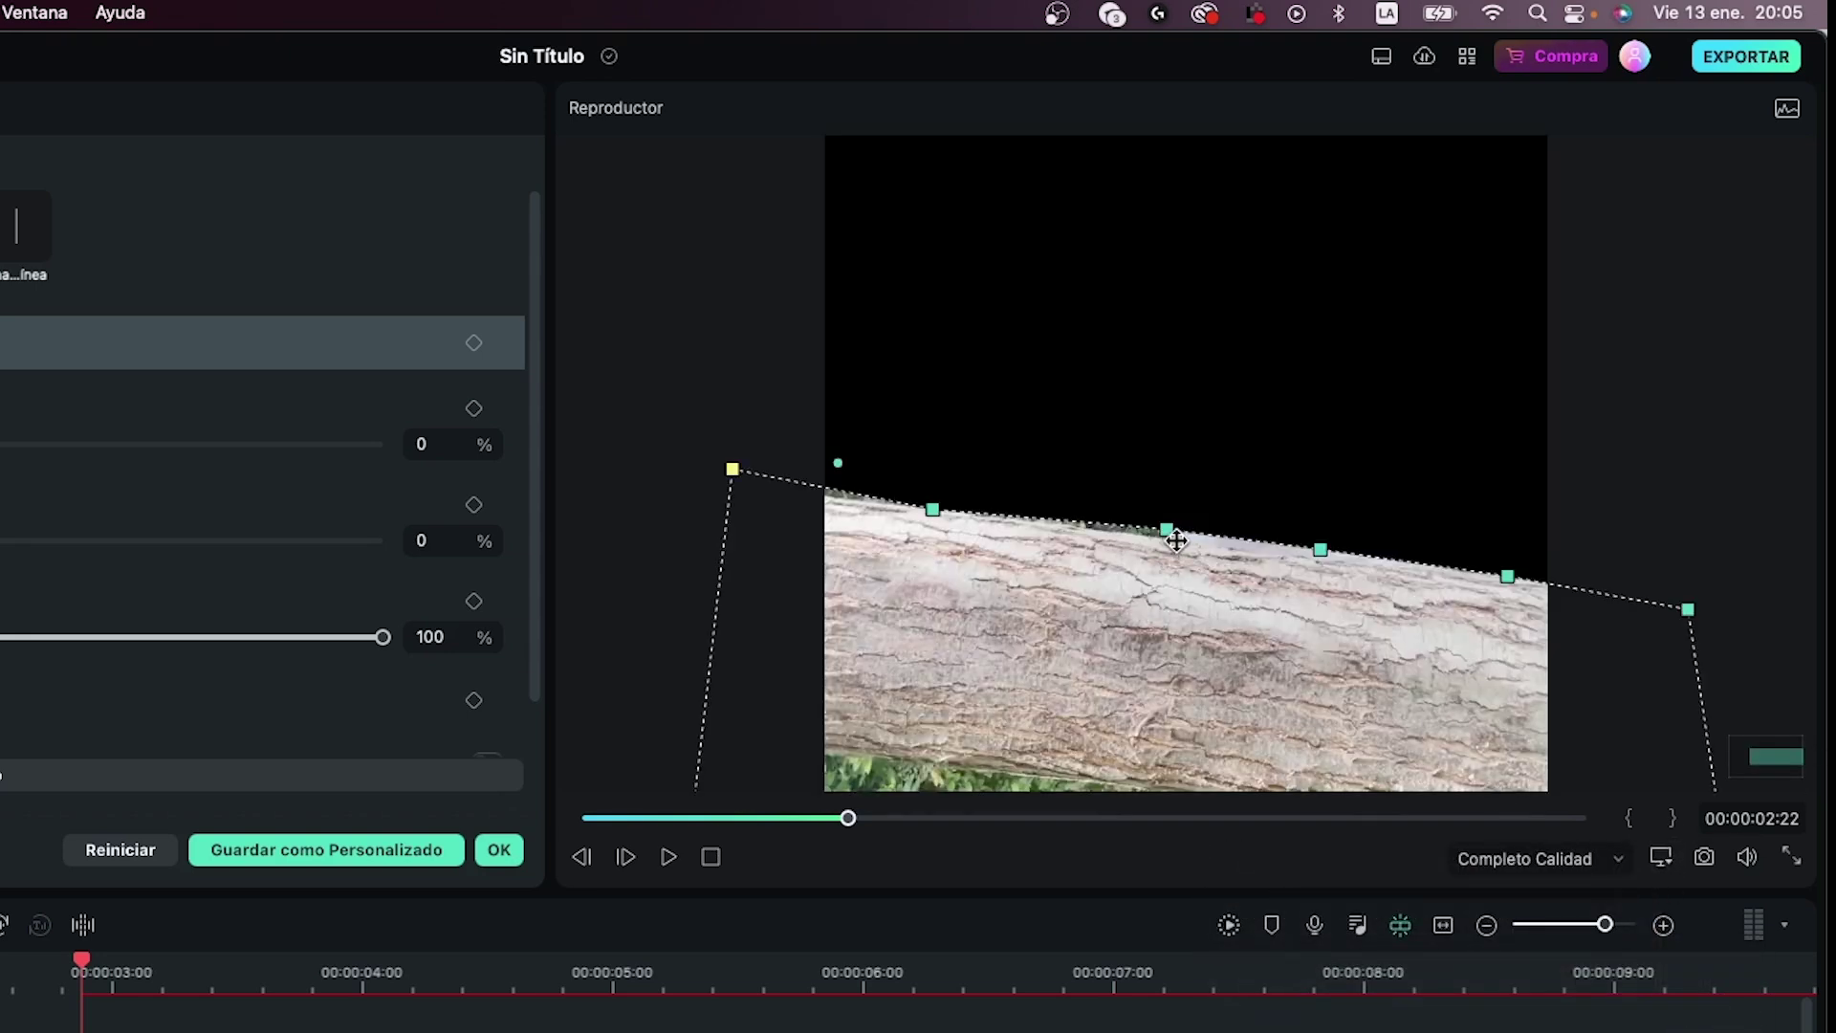
pyautogui.moveTo(1165, 529); pyautogui.dragTo(1159, 533)
pyautogui.click(1507, 576)
pyautogui.moveTo(1511, 579)
pyautogui.mouseDown()
pyautogui.moveTo(1507, 536)
pyautogui.moveTo(1507, 572)
pyautogui.mouseUp()
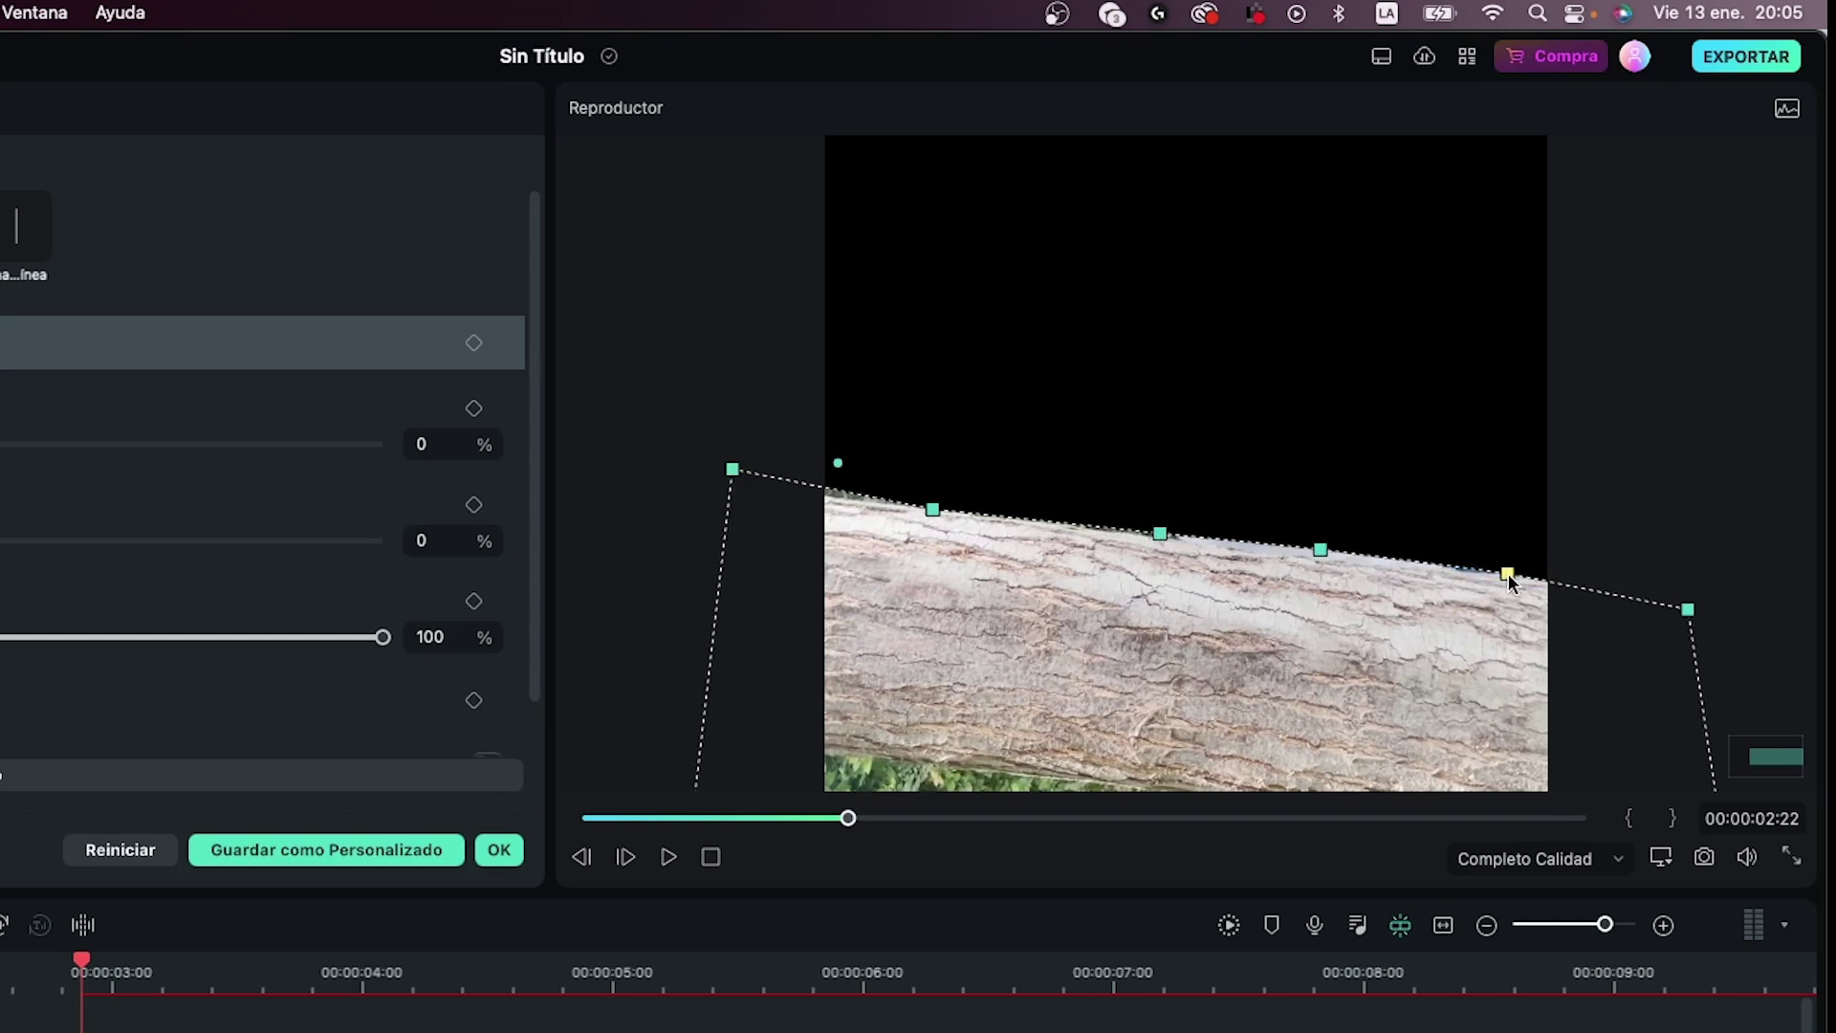
pyautogui.click(942, 507)
pyautogui.moveTo(940, 512); pyautogui.dragTo(943, 515)
pyautogui.moveTo(732, 470); pyautogui.dragTo(735, 486)
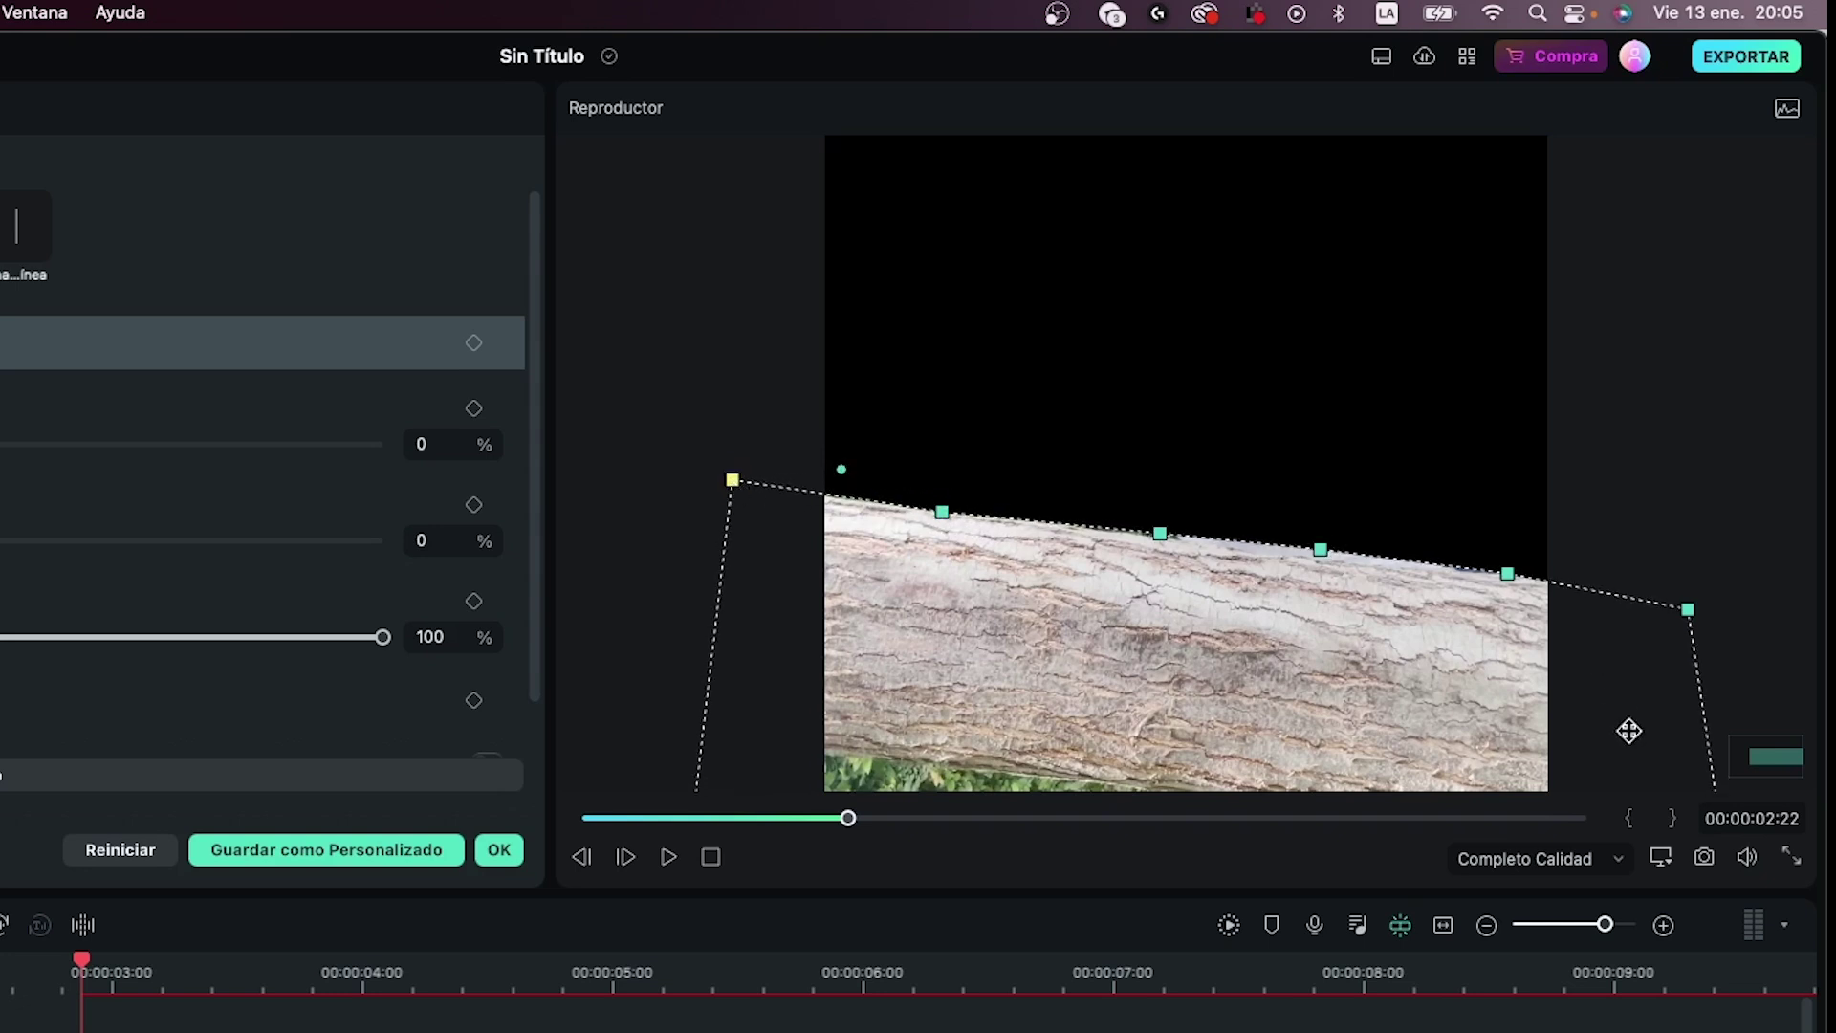
# Step: Add a keyframe for all properties of the drawn mask at the garden clip's start, 00:00:02:22
pyautogui.click(1664, 863)
pyautogui.moveTo(1547, 971)
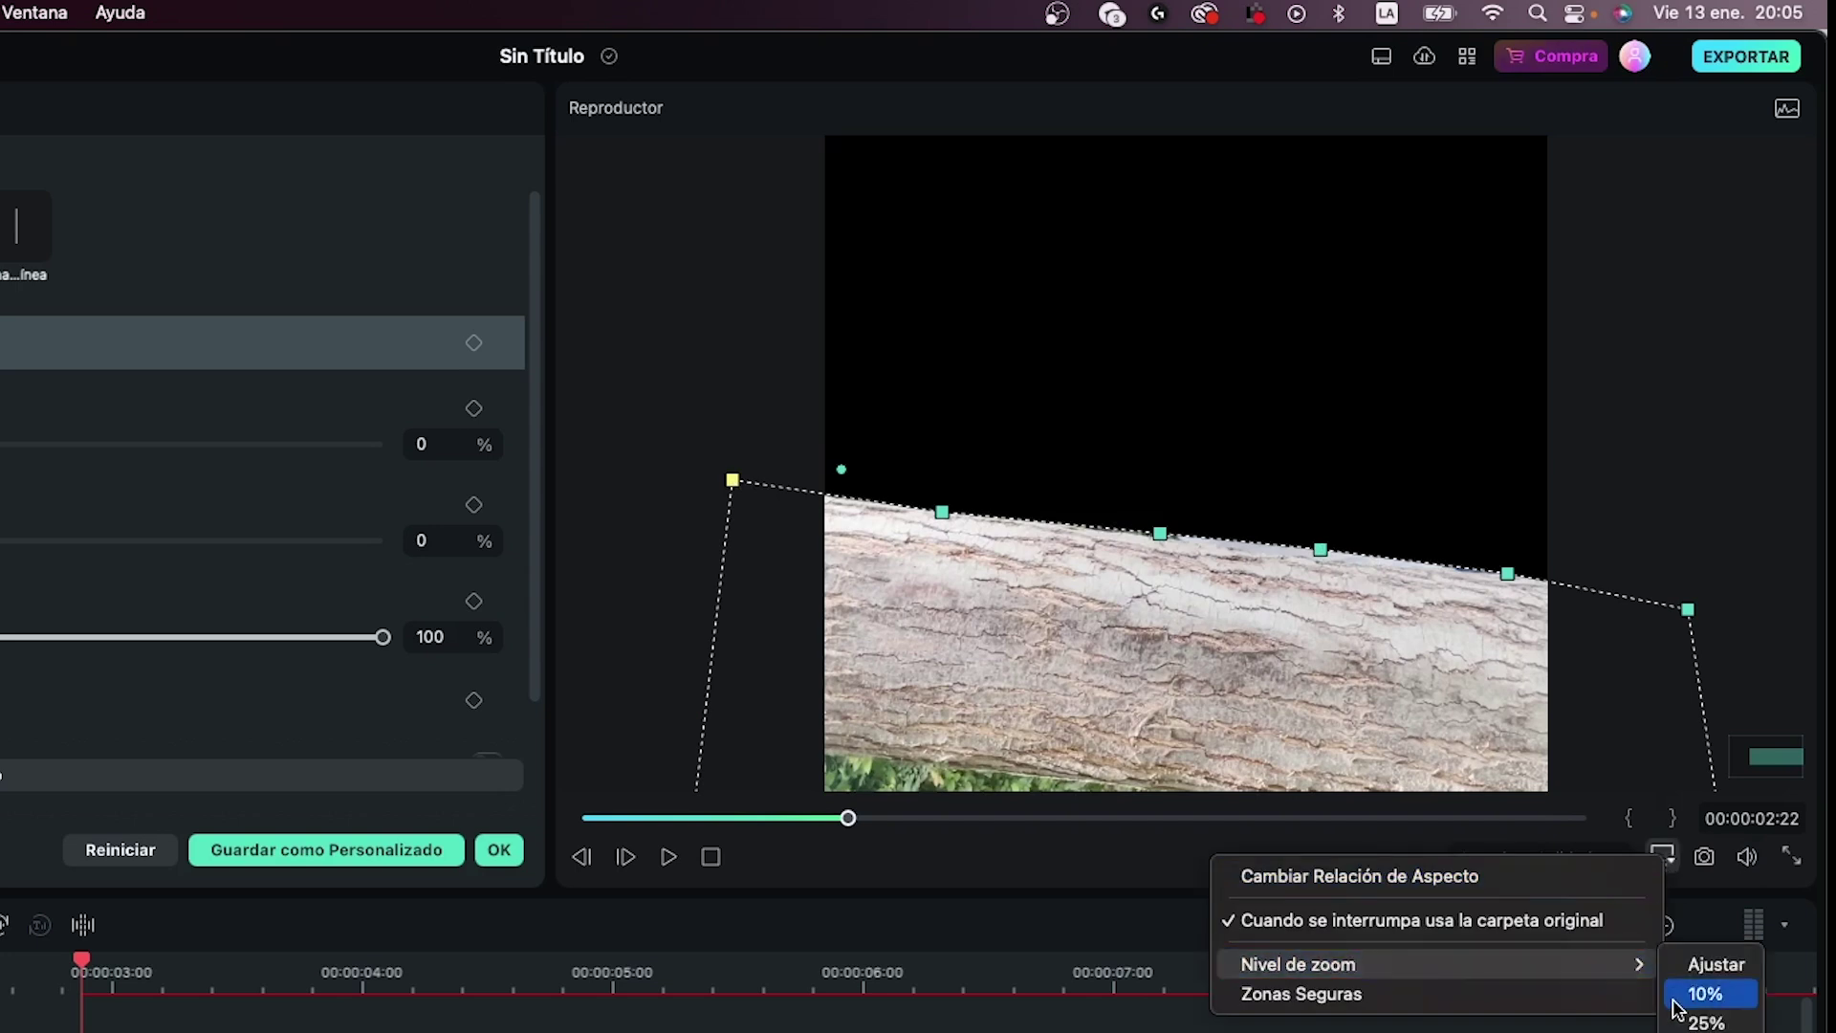
pyautogui.click(1706, 995)
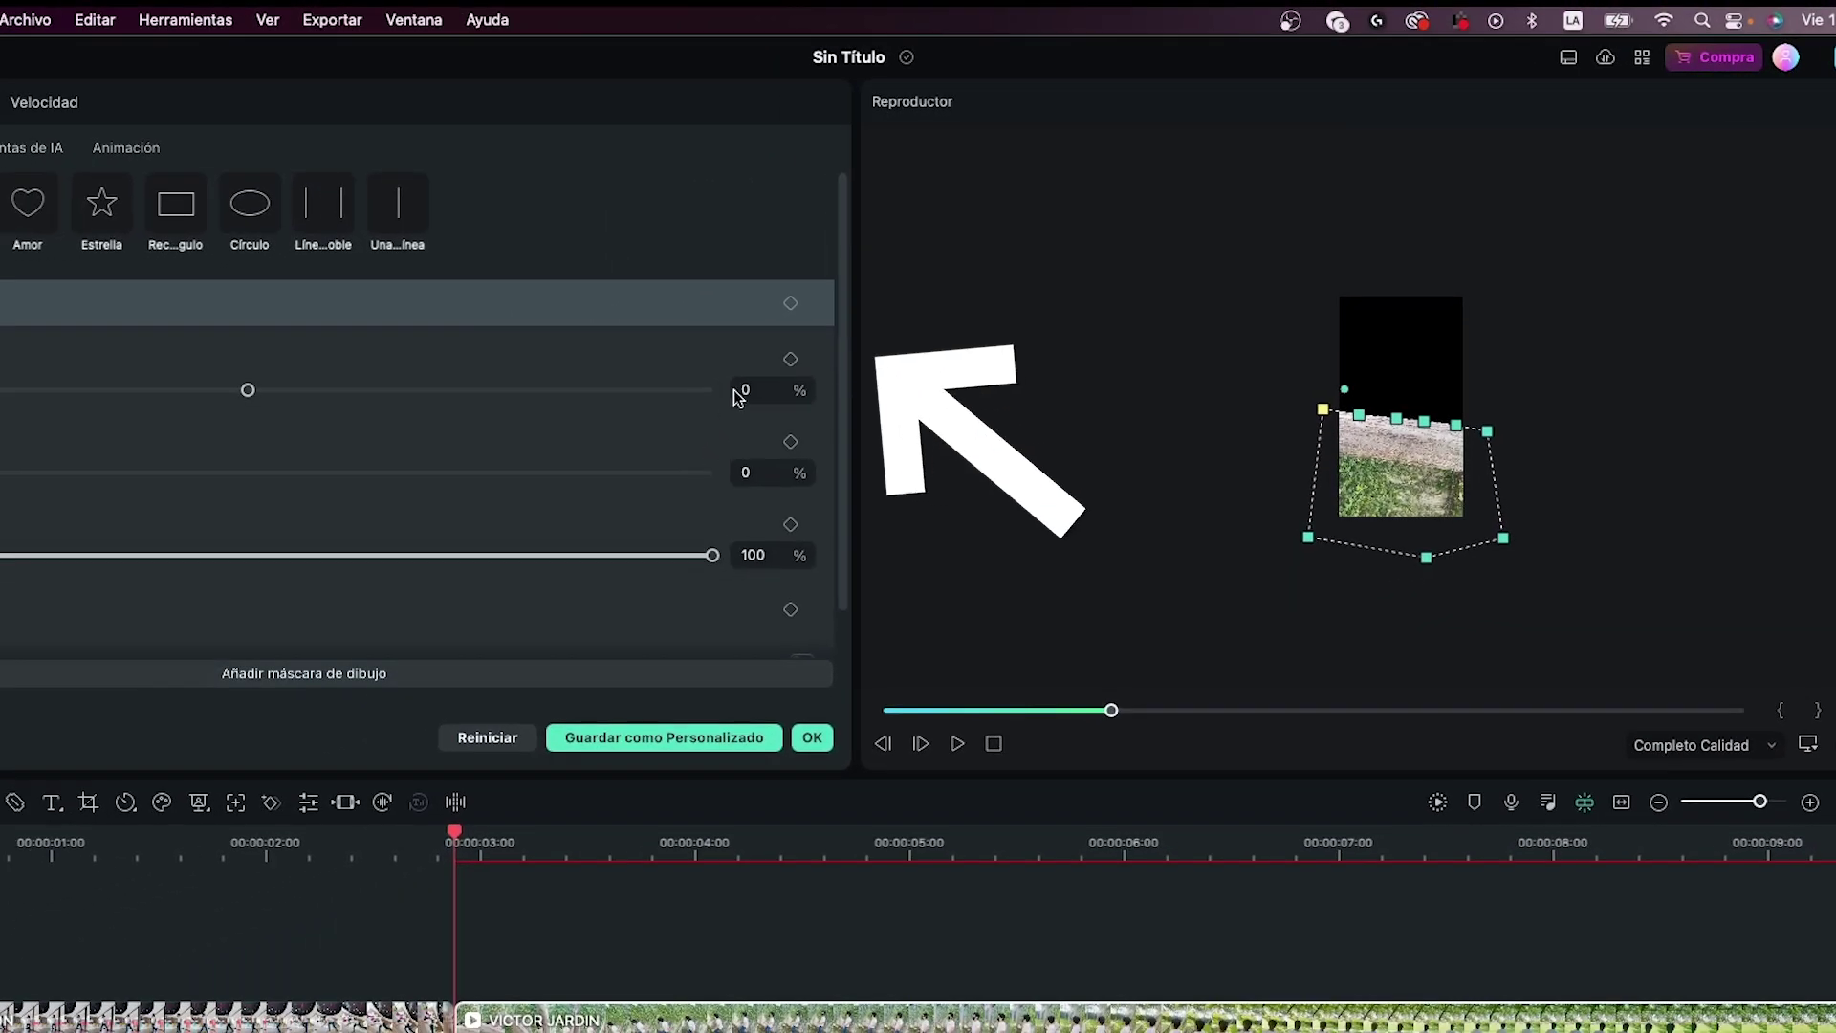
pyautogui.click(473, 342)
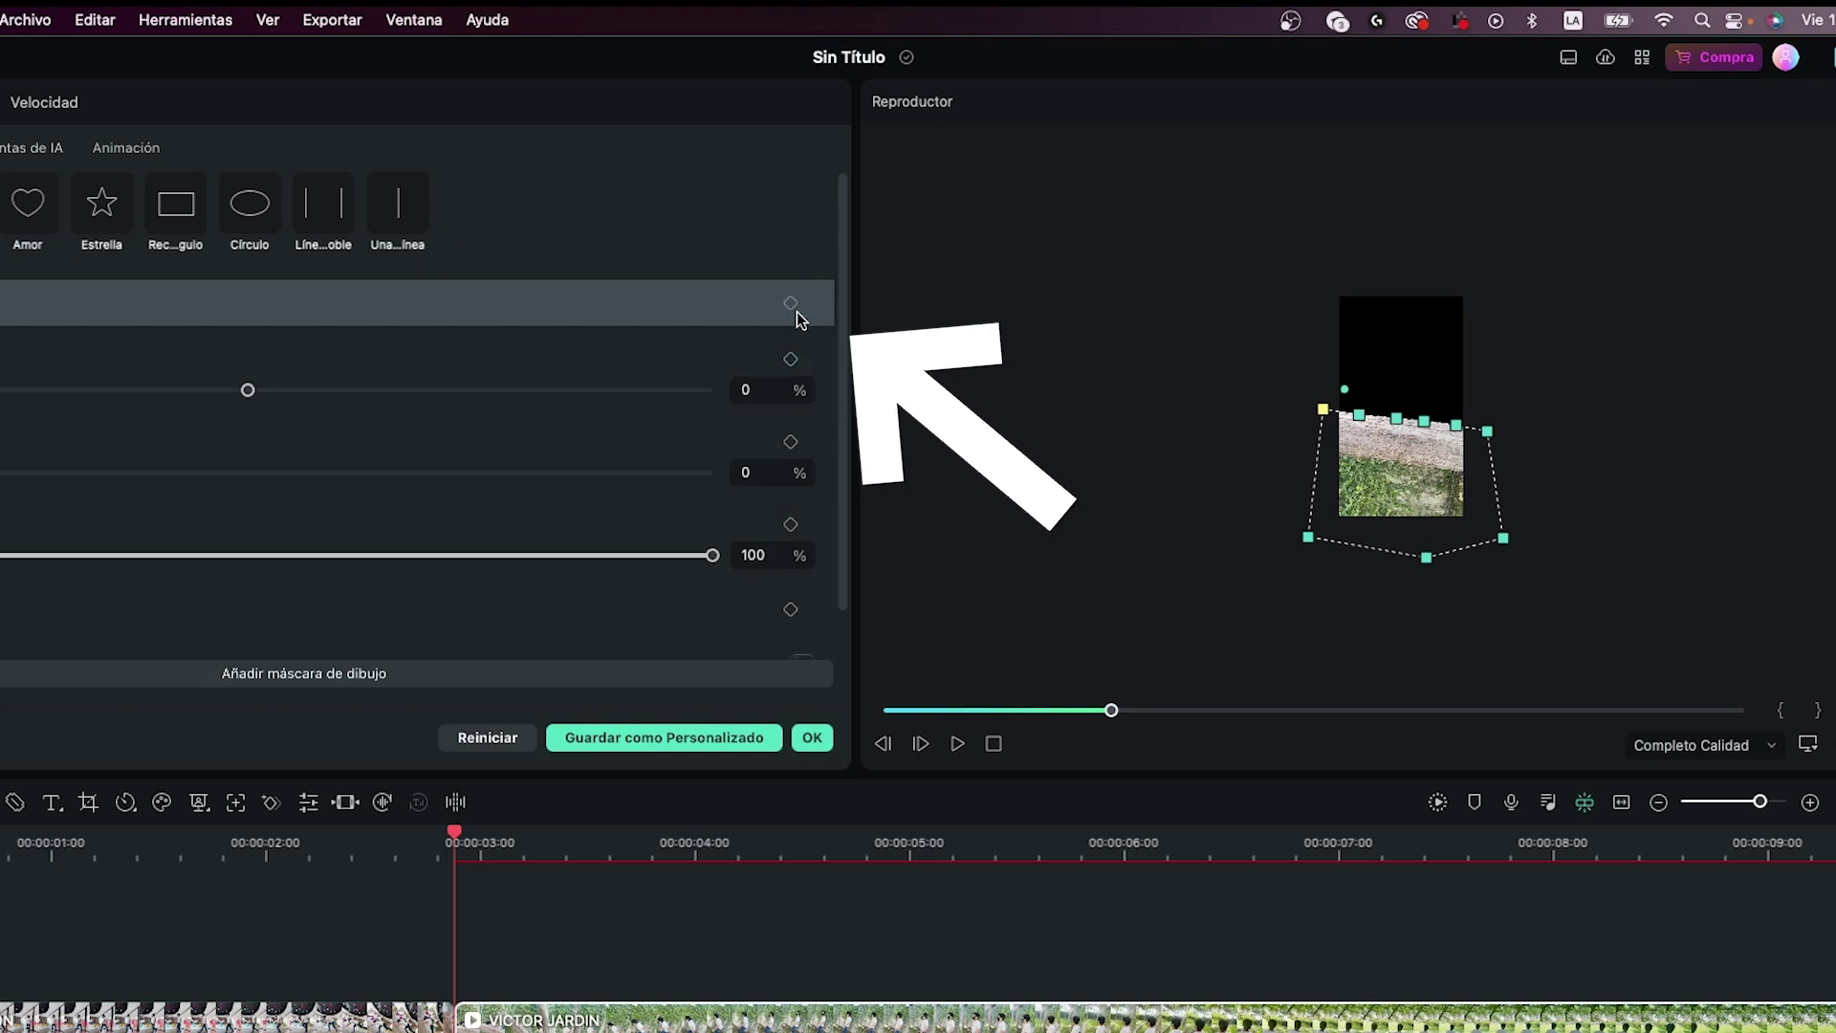
pyautogui.click(790, 303)
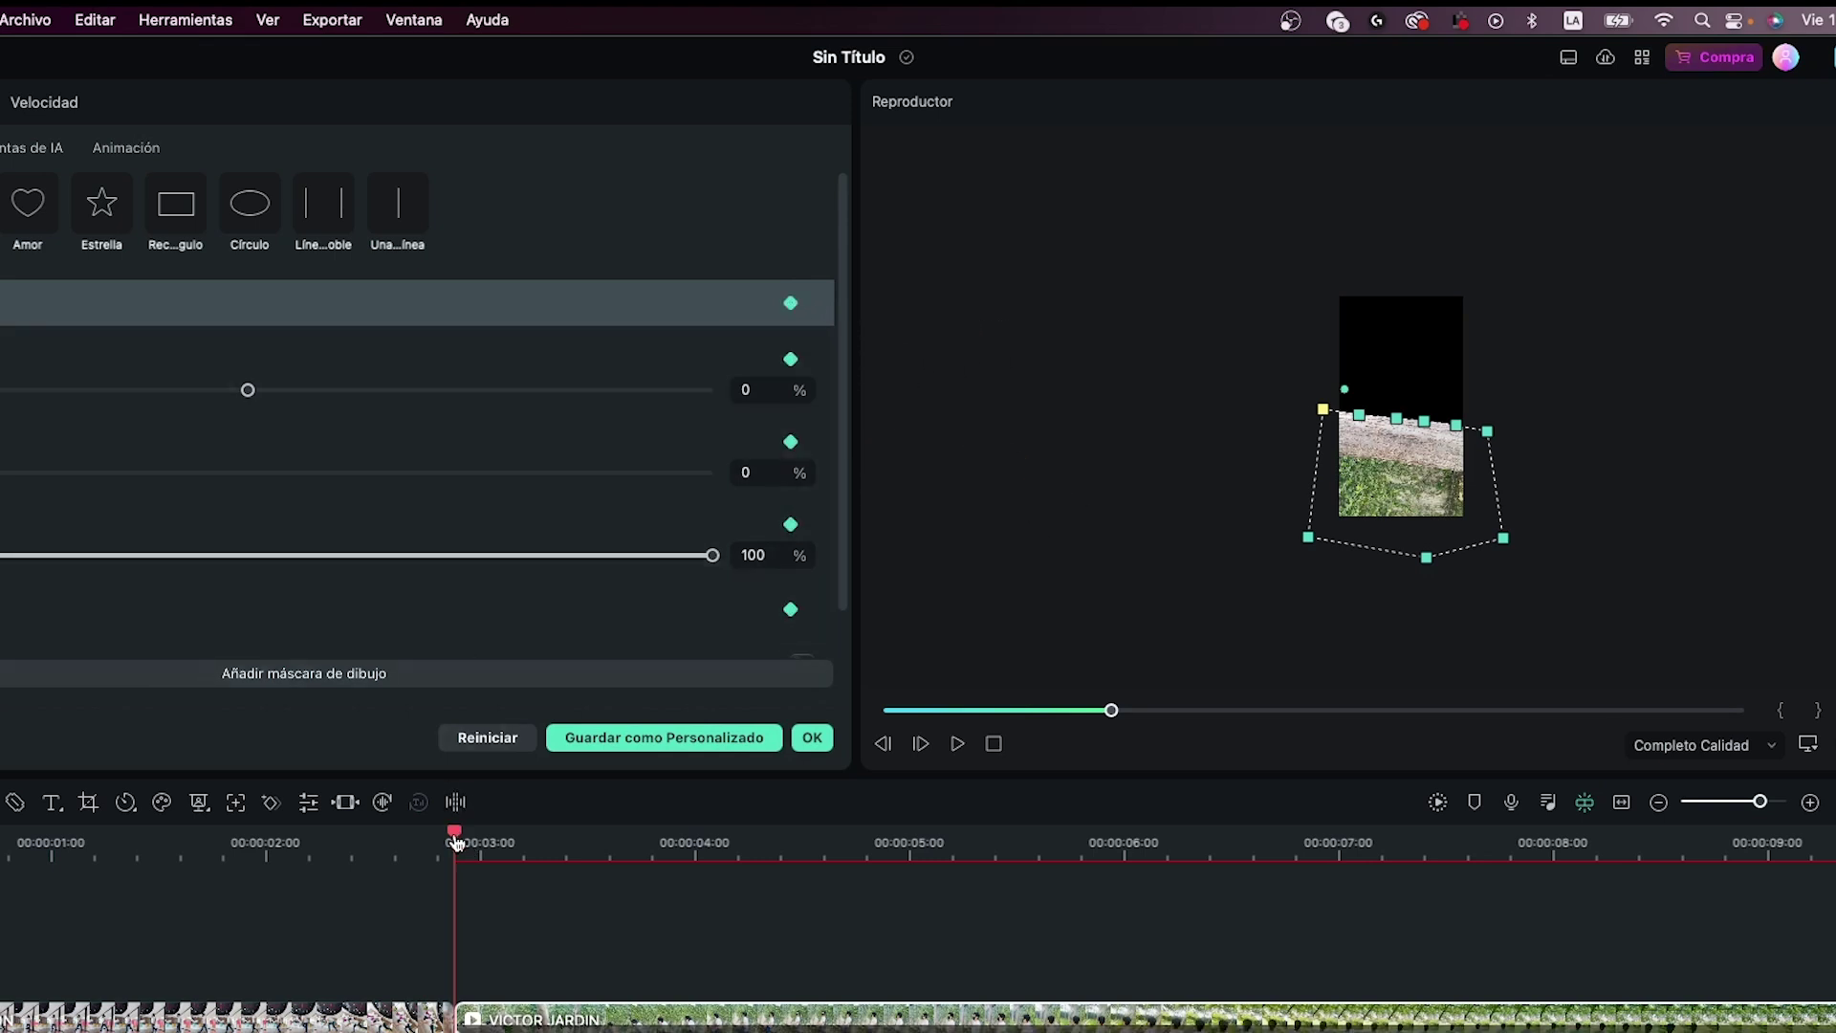
# Step: At 00:00:03:07, move the mask points from the old upper boundary onto the right edge of the upright tree trunk
pyautogui.moveTo(456, 839); pyautogui.dragTo(542, 835)
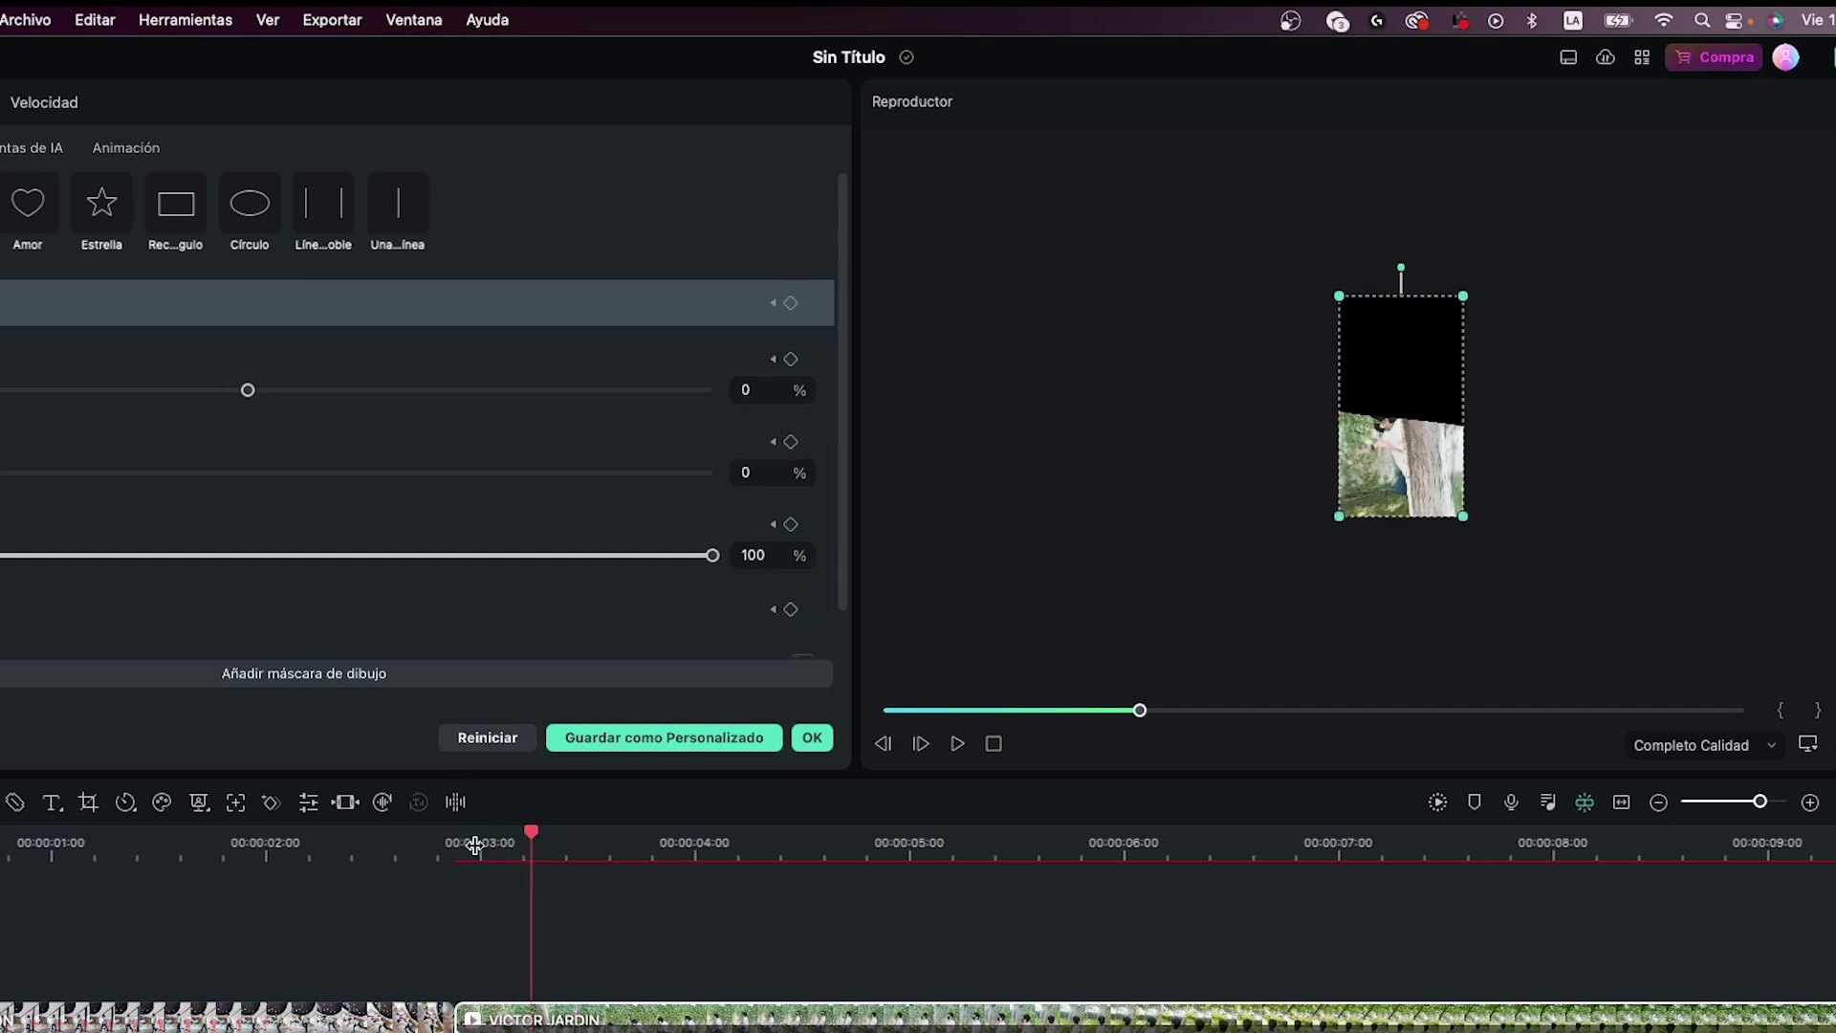
pyautogui.moveTo(528, 842); pyautogui.dragTo(540, 839)
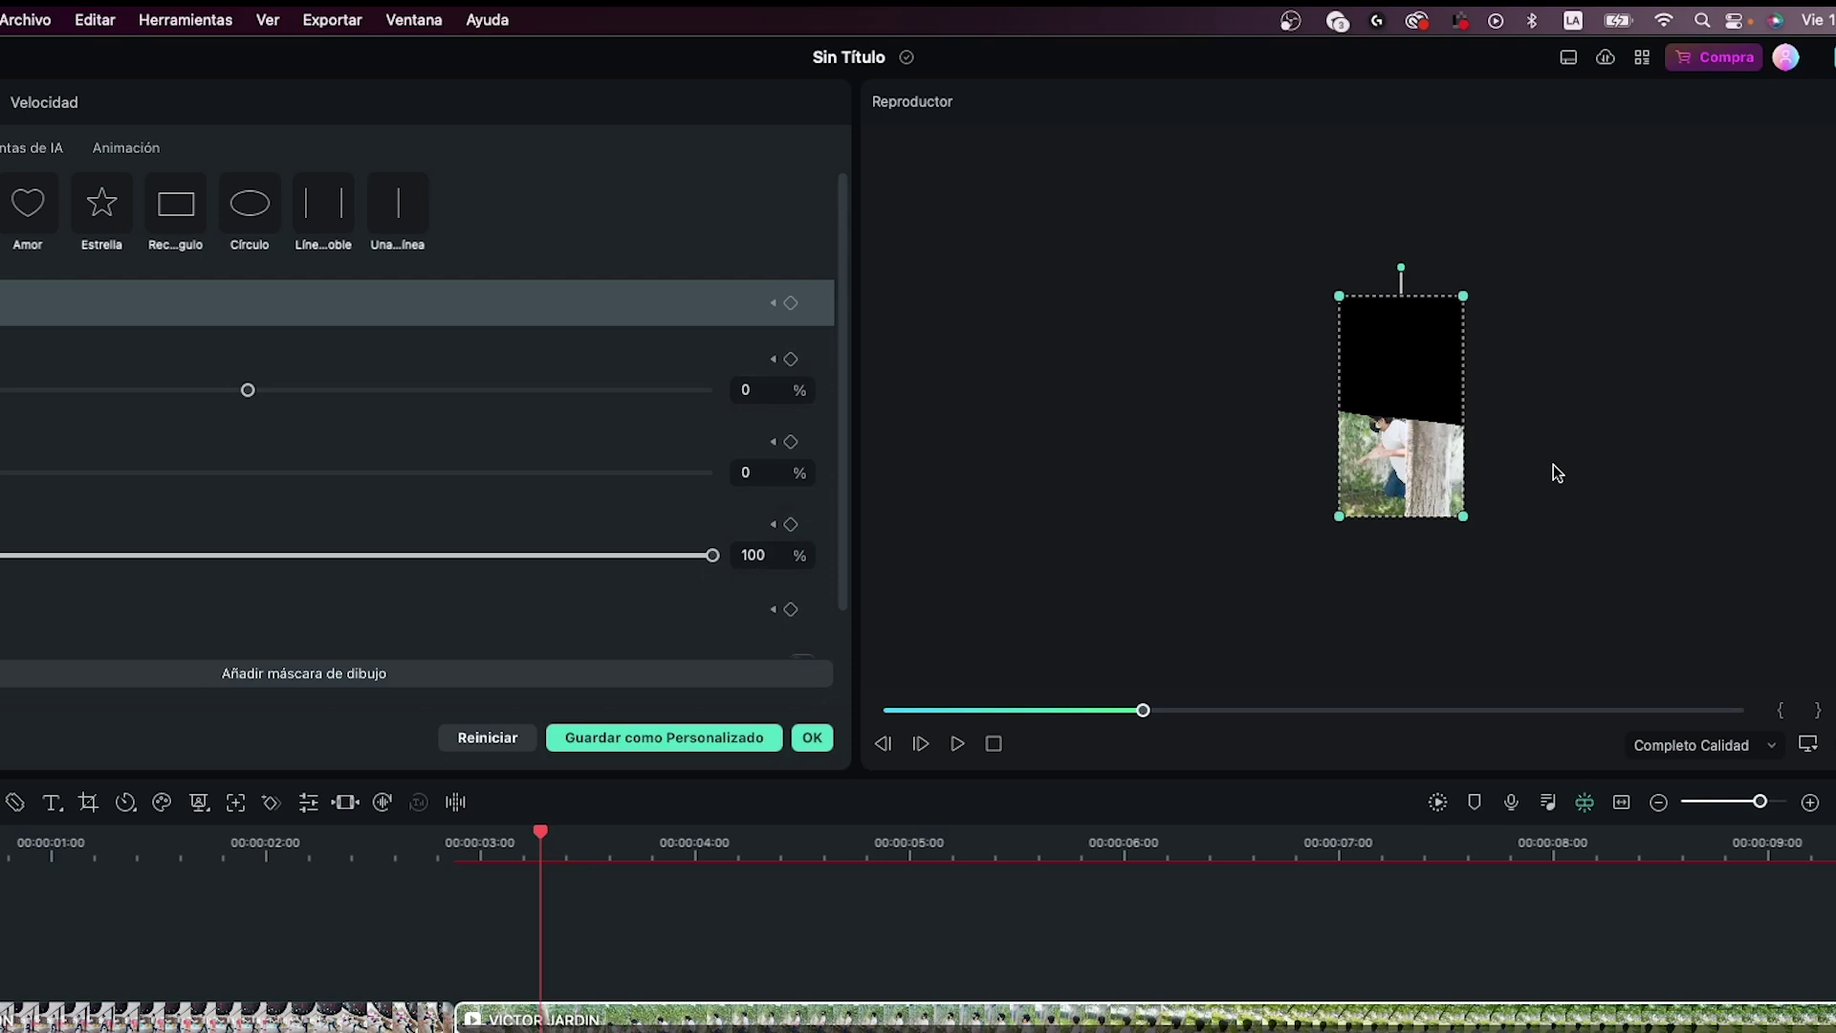
pyautogui.click(1444, 418)
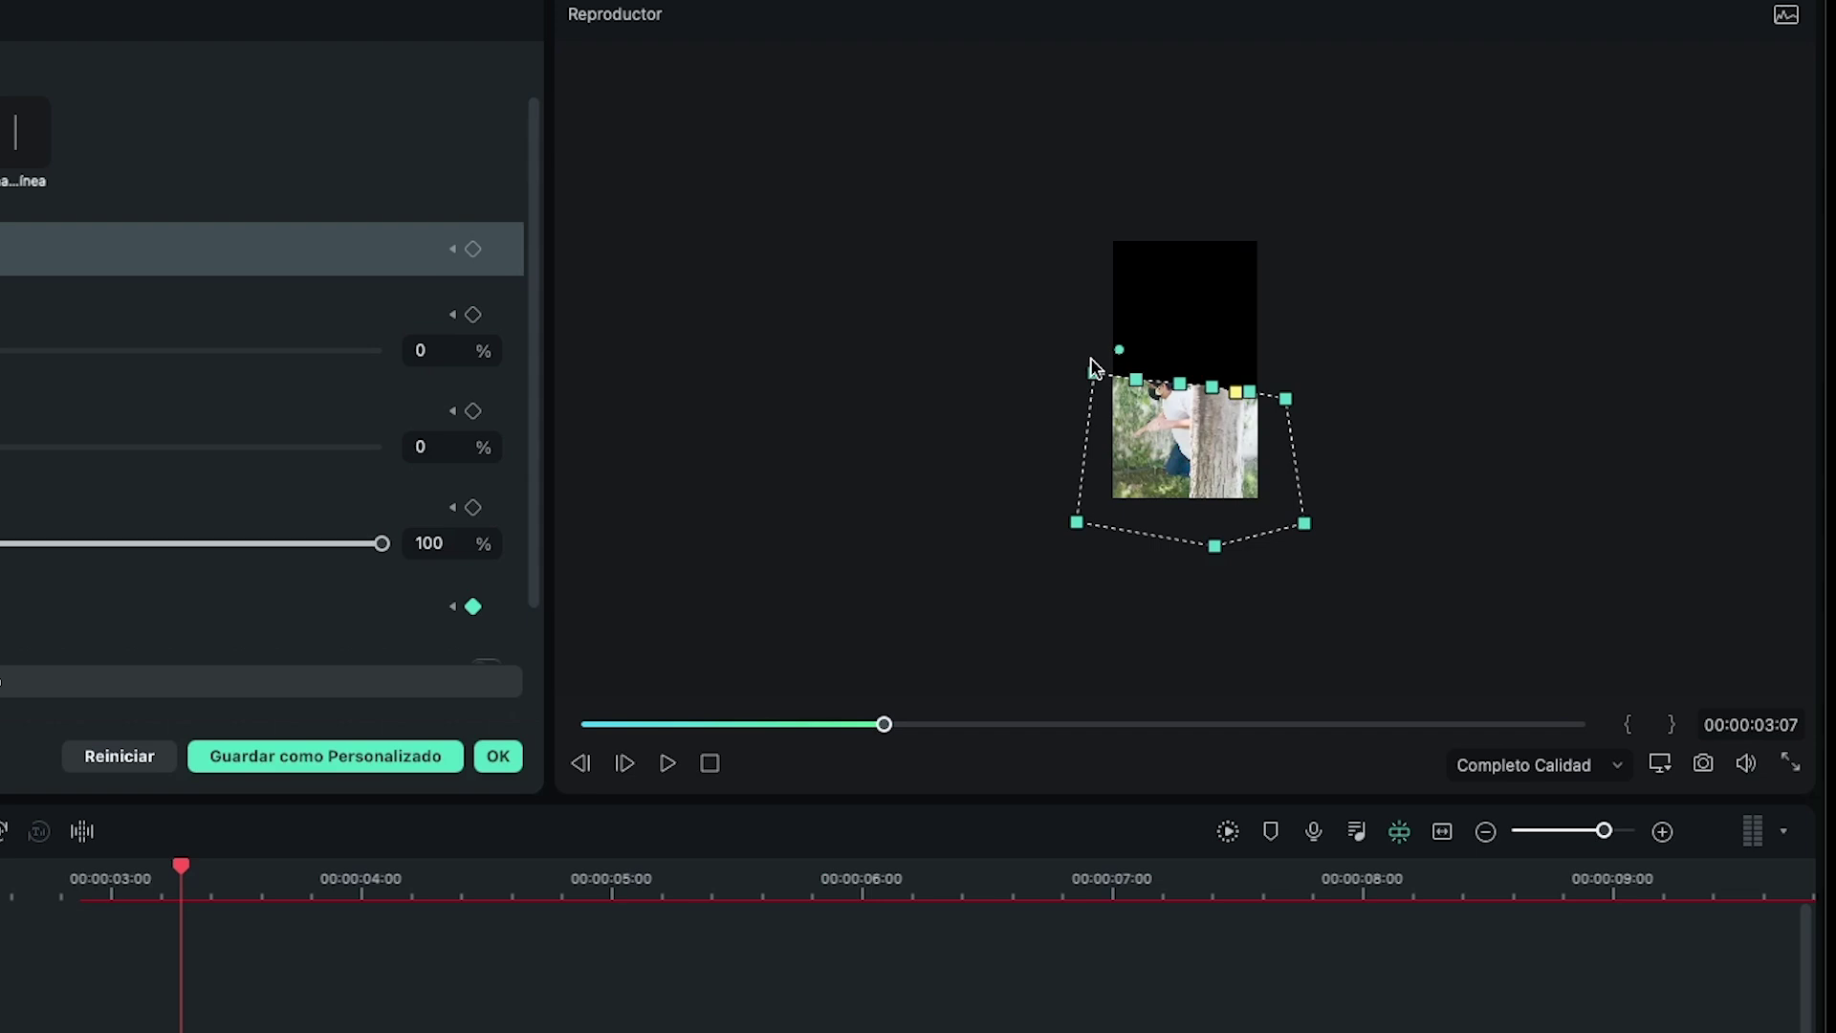
pyautogui.moveTo(1096, 373); pyautogui.dragTo(1157, 184)
pyautogui.moveTo(1136, 381); pyautogui.dragTo(1216, 303)
pyautogui.moveTo(1182, 384); pyautogui.dragTo(1249, 453)
pyautogui.click(1240, 409)
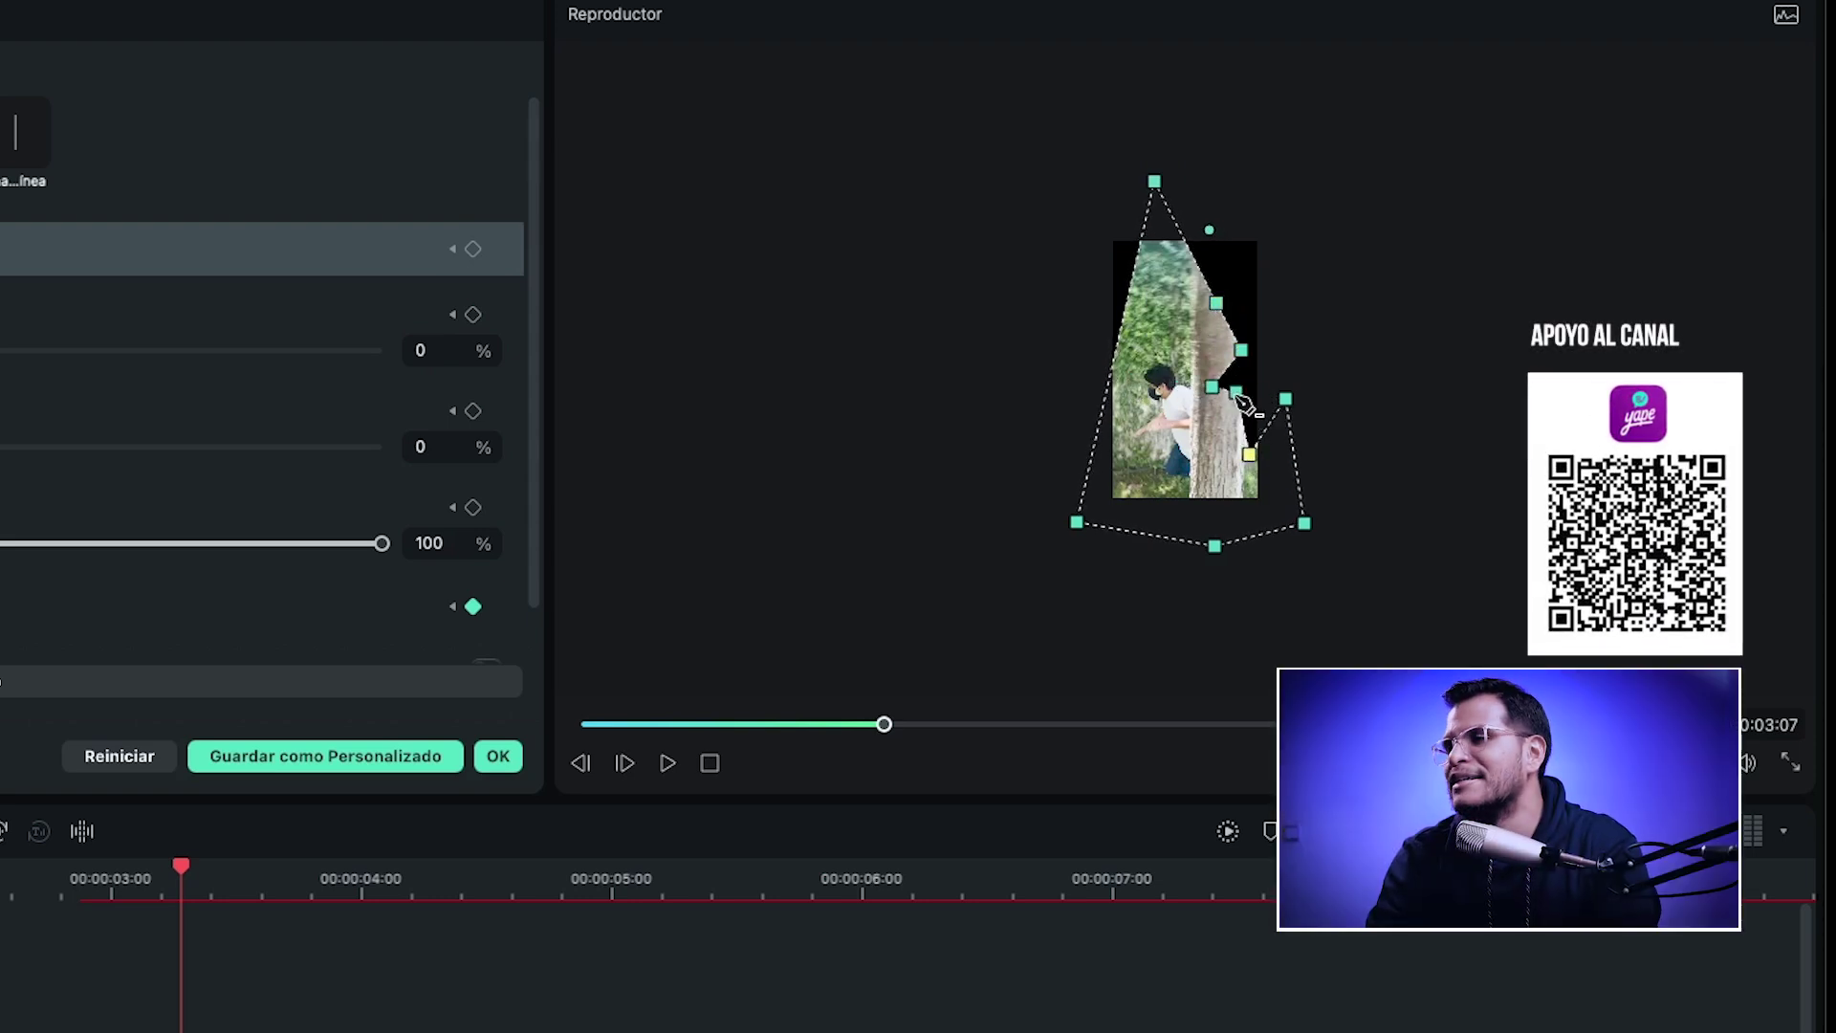
pyautogui.moveTo(1212, 386); pyautogui.dragTo(1245, 383)
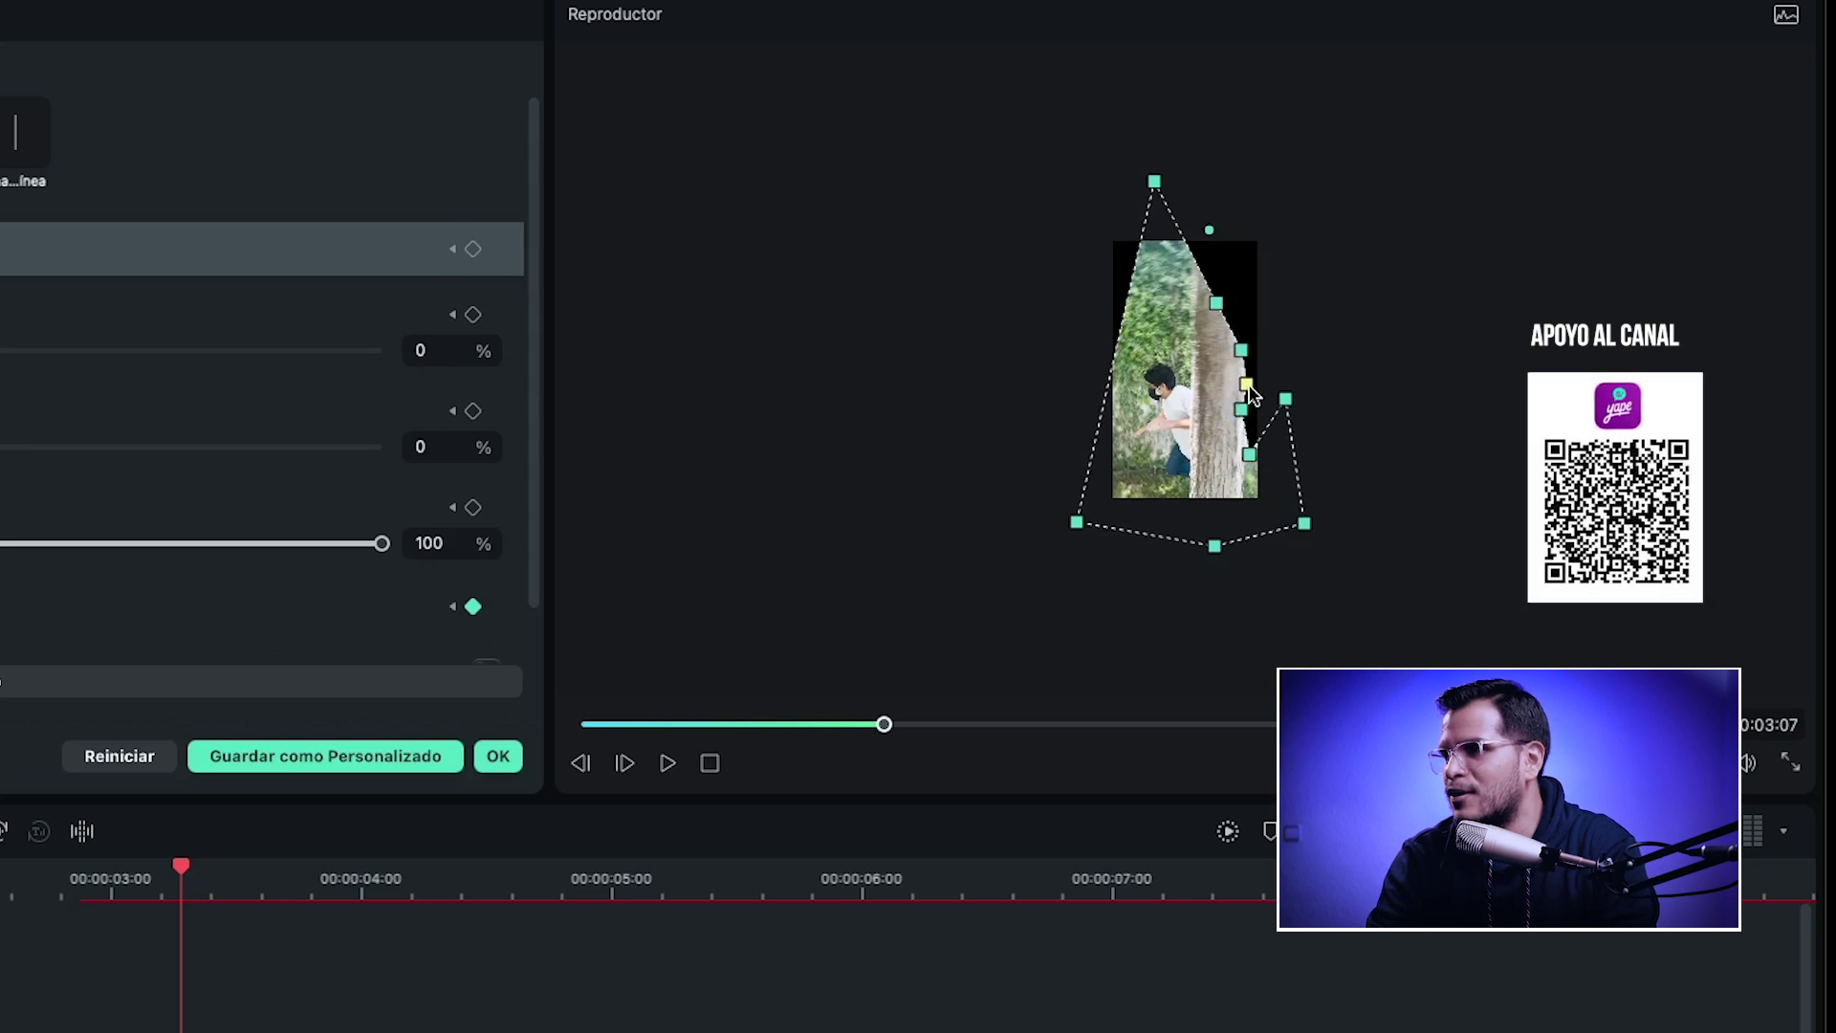
pyautogui.moveTo(1216, 303); pyautogui.dragTo(1251, 280)
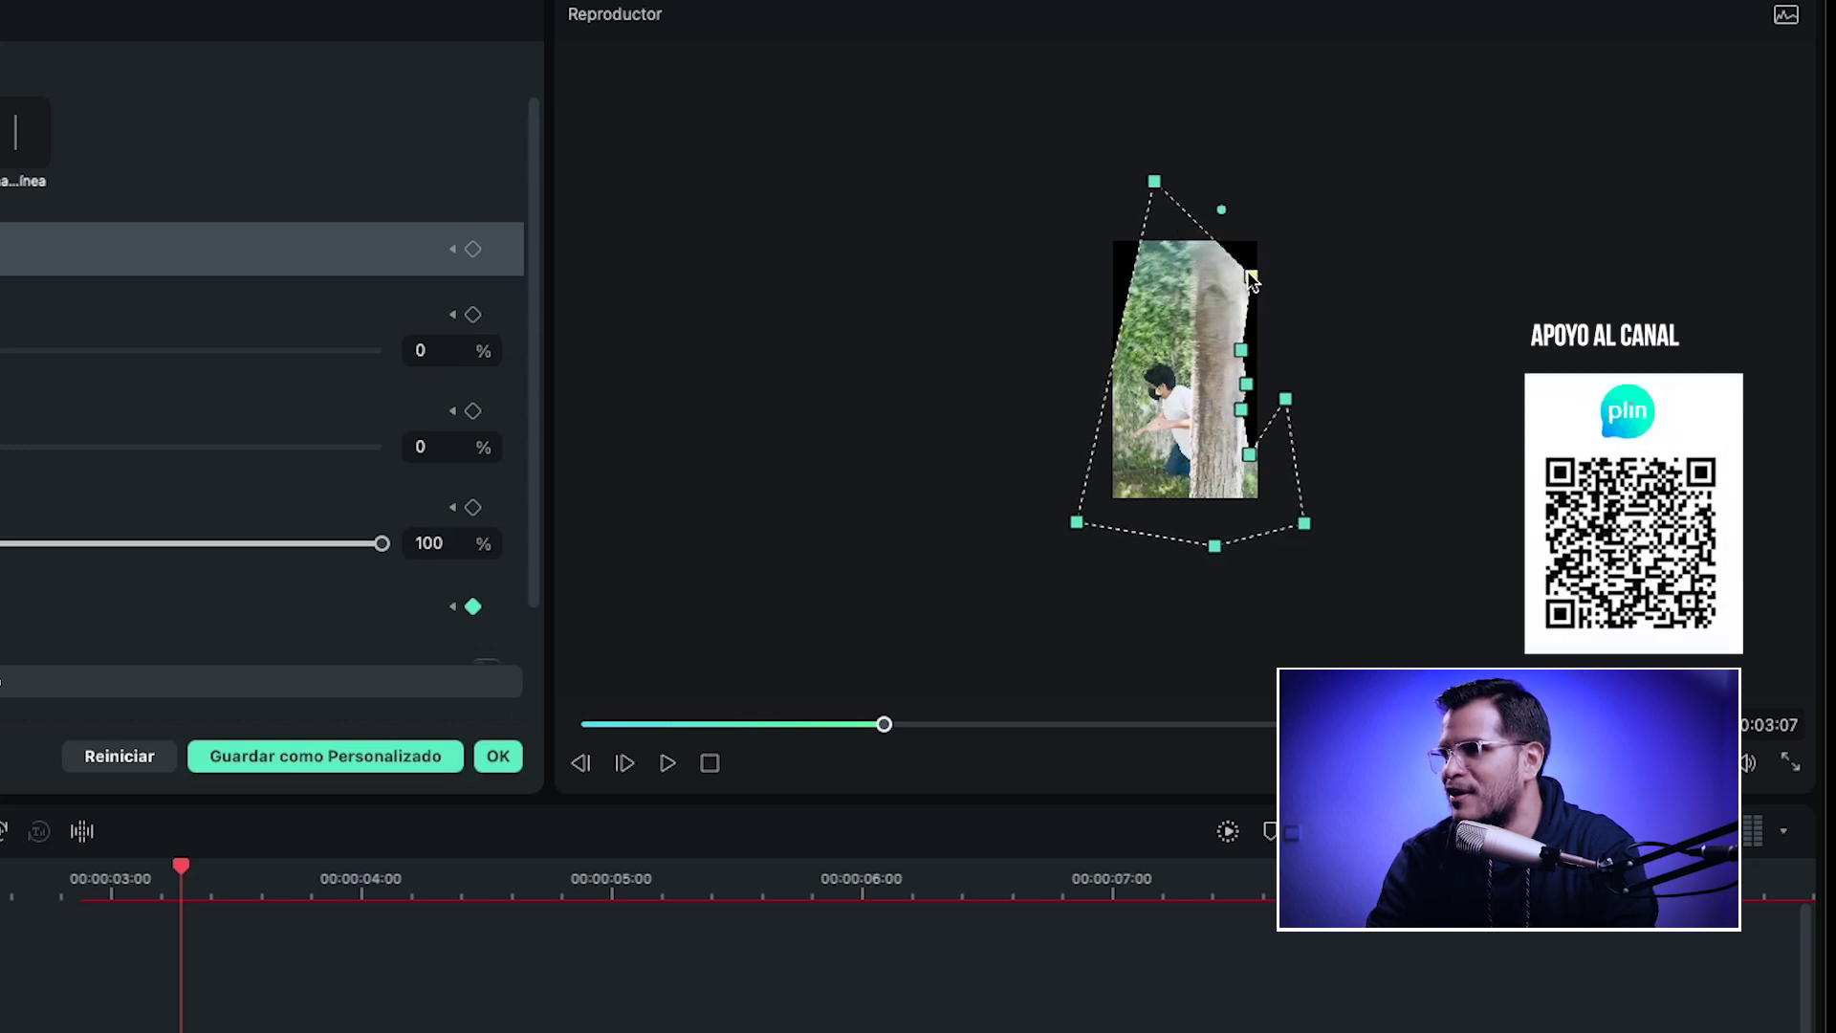
# Step: Reposition the mask's outer points so it encloses the whole frame area to the left of the trunk's right edge
pyautogui.moveTo(1077, 522); pyautogui.dragTo(993, 212)
pyautogui.moveTo(1212, 545); pyautogui.dragTo(1085, 552)
pyautogui.click(1304, 523)
pyautogui.moveTo(1306, 526); pyautogui.dragTo(1280, 573)
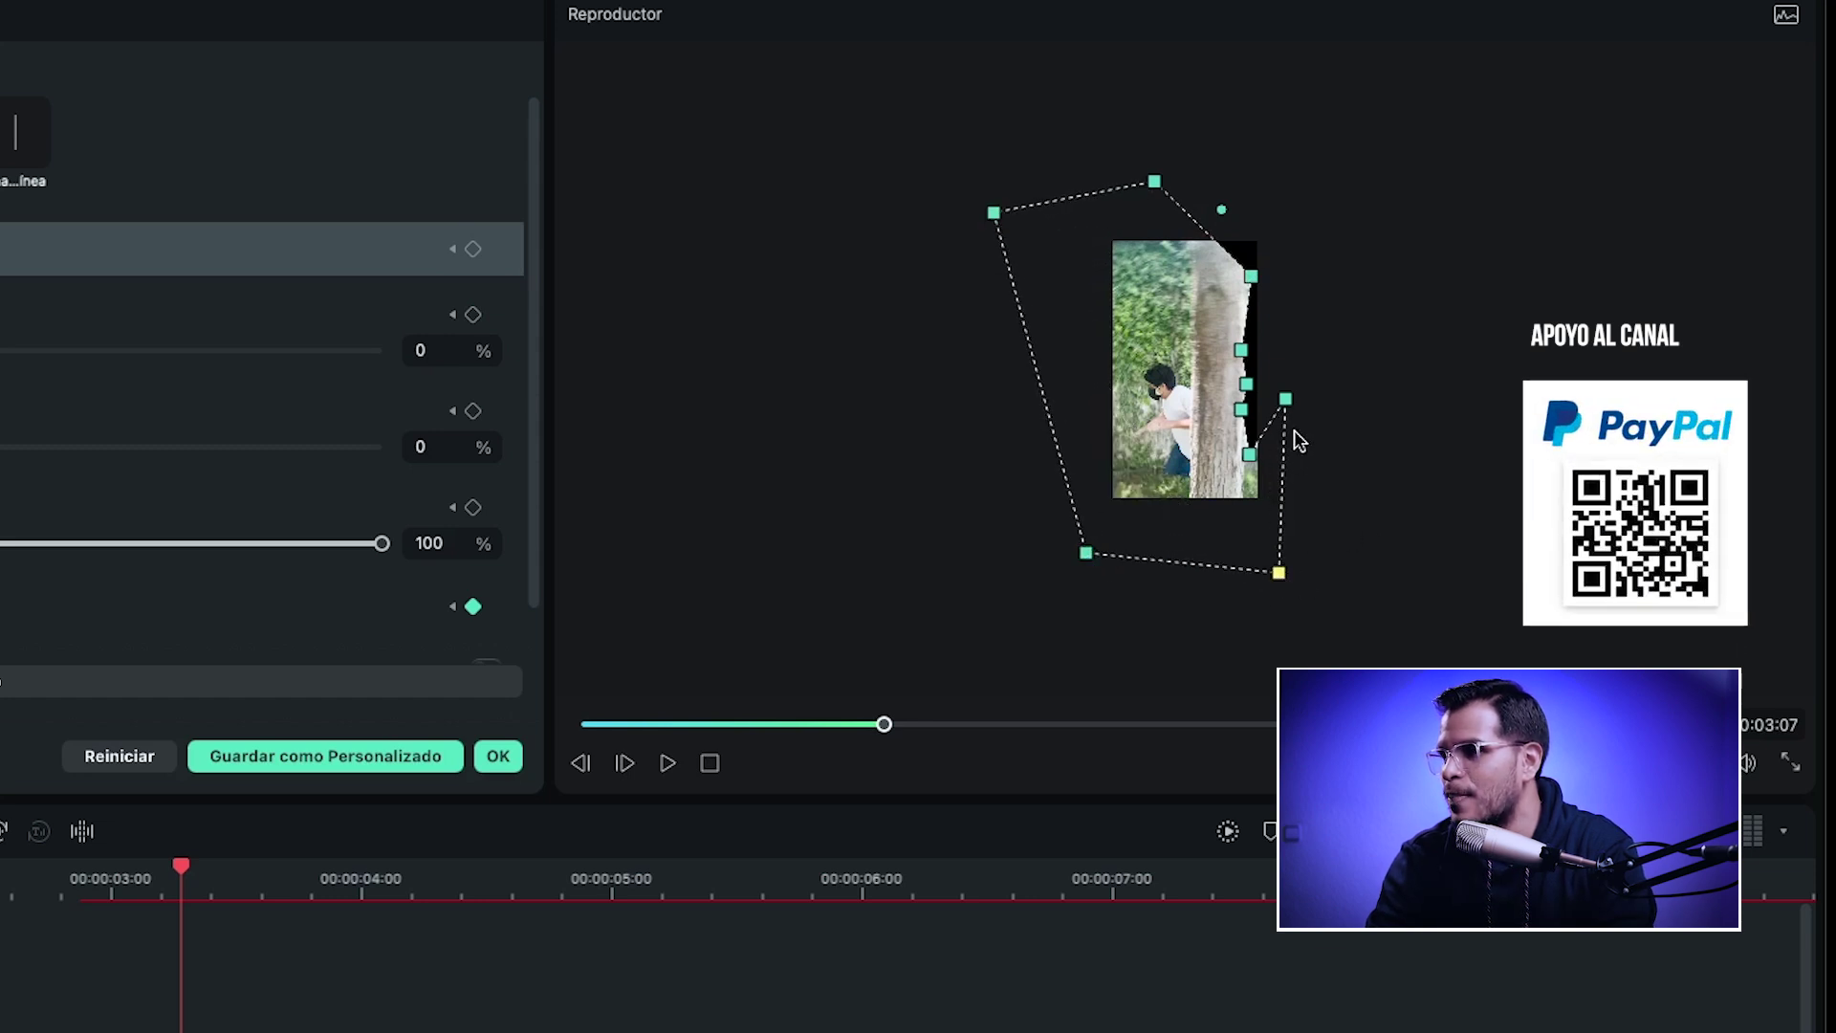
pyautogui.moveTo(1288, 402); pyautogui.dragTo(1248, 510)
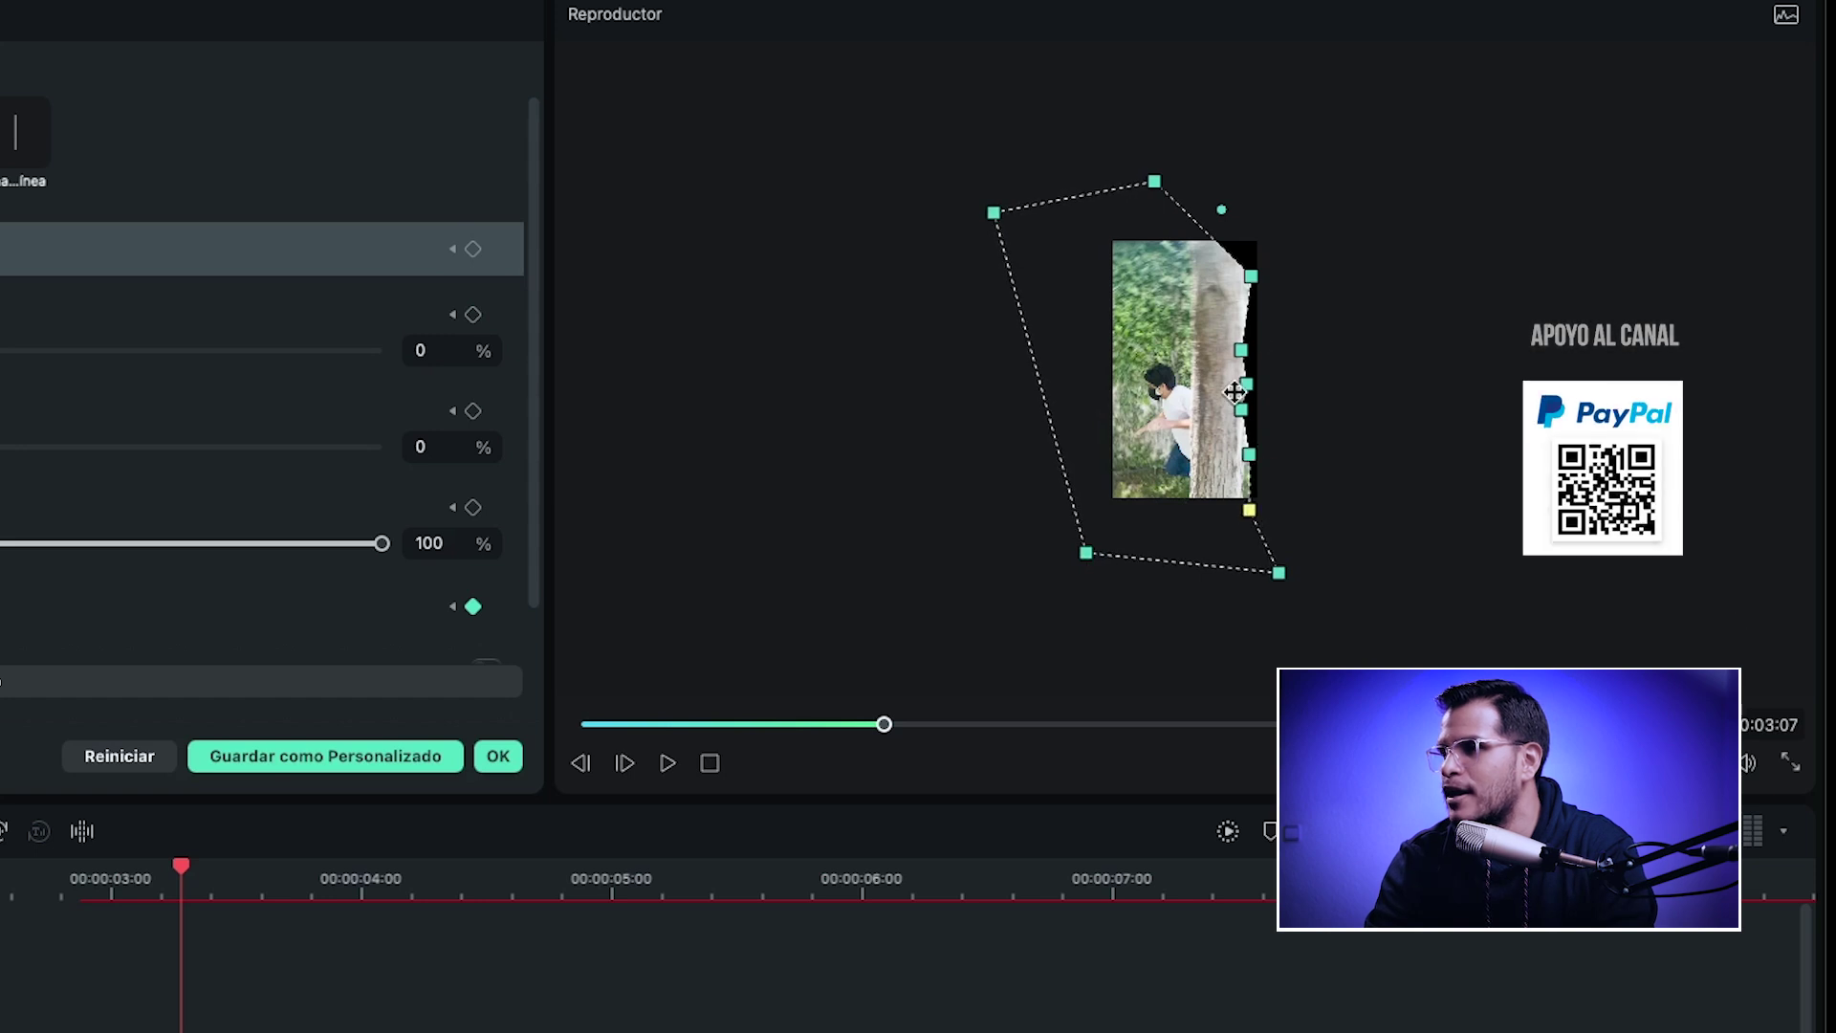
pyautogui.moveTo(1159, 190); pyautogui.dragTo(1256, 196)
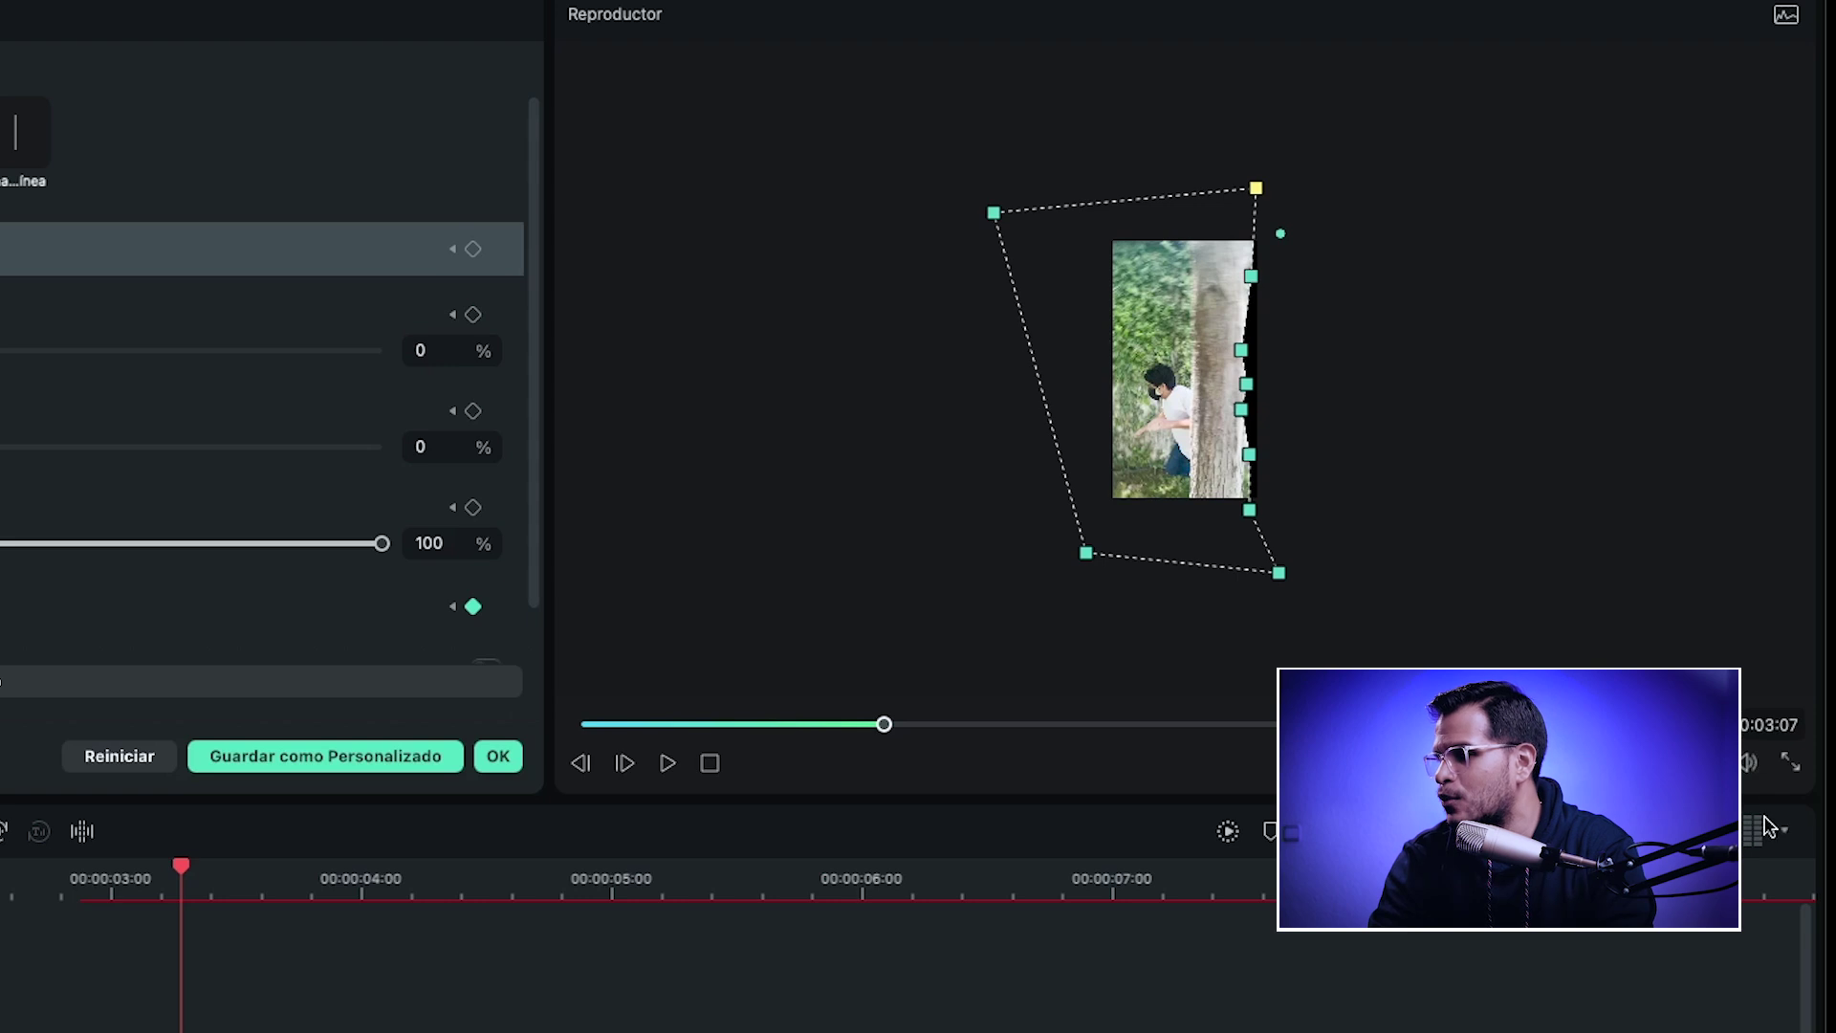
# Step: Refine the mask points along the trunk's right edge at 00:00:03:07 so the boundary follows the bark
pyautogui.click(1663, 762)
pyautogui.moveTo(1434, 865)
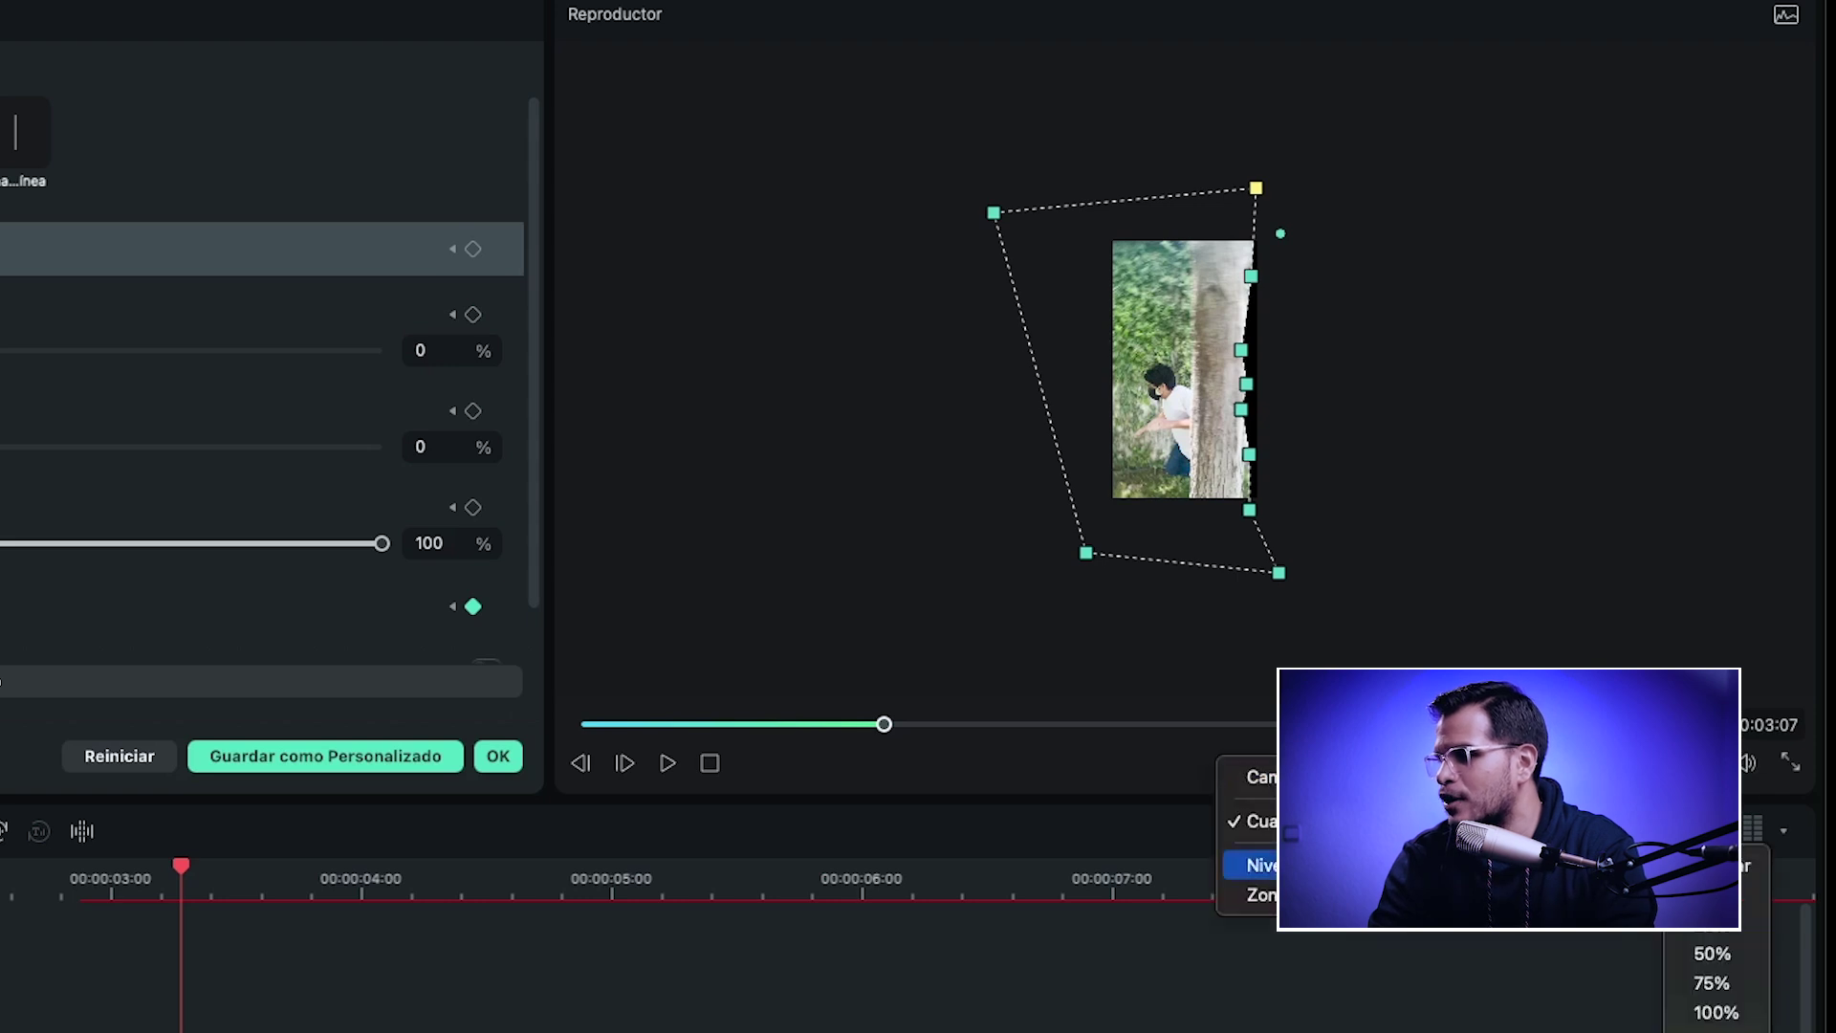
pyautogui.click(1716, 923)
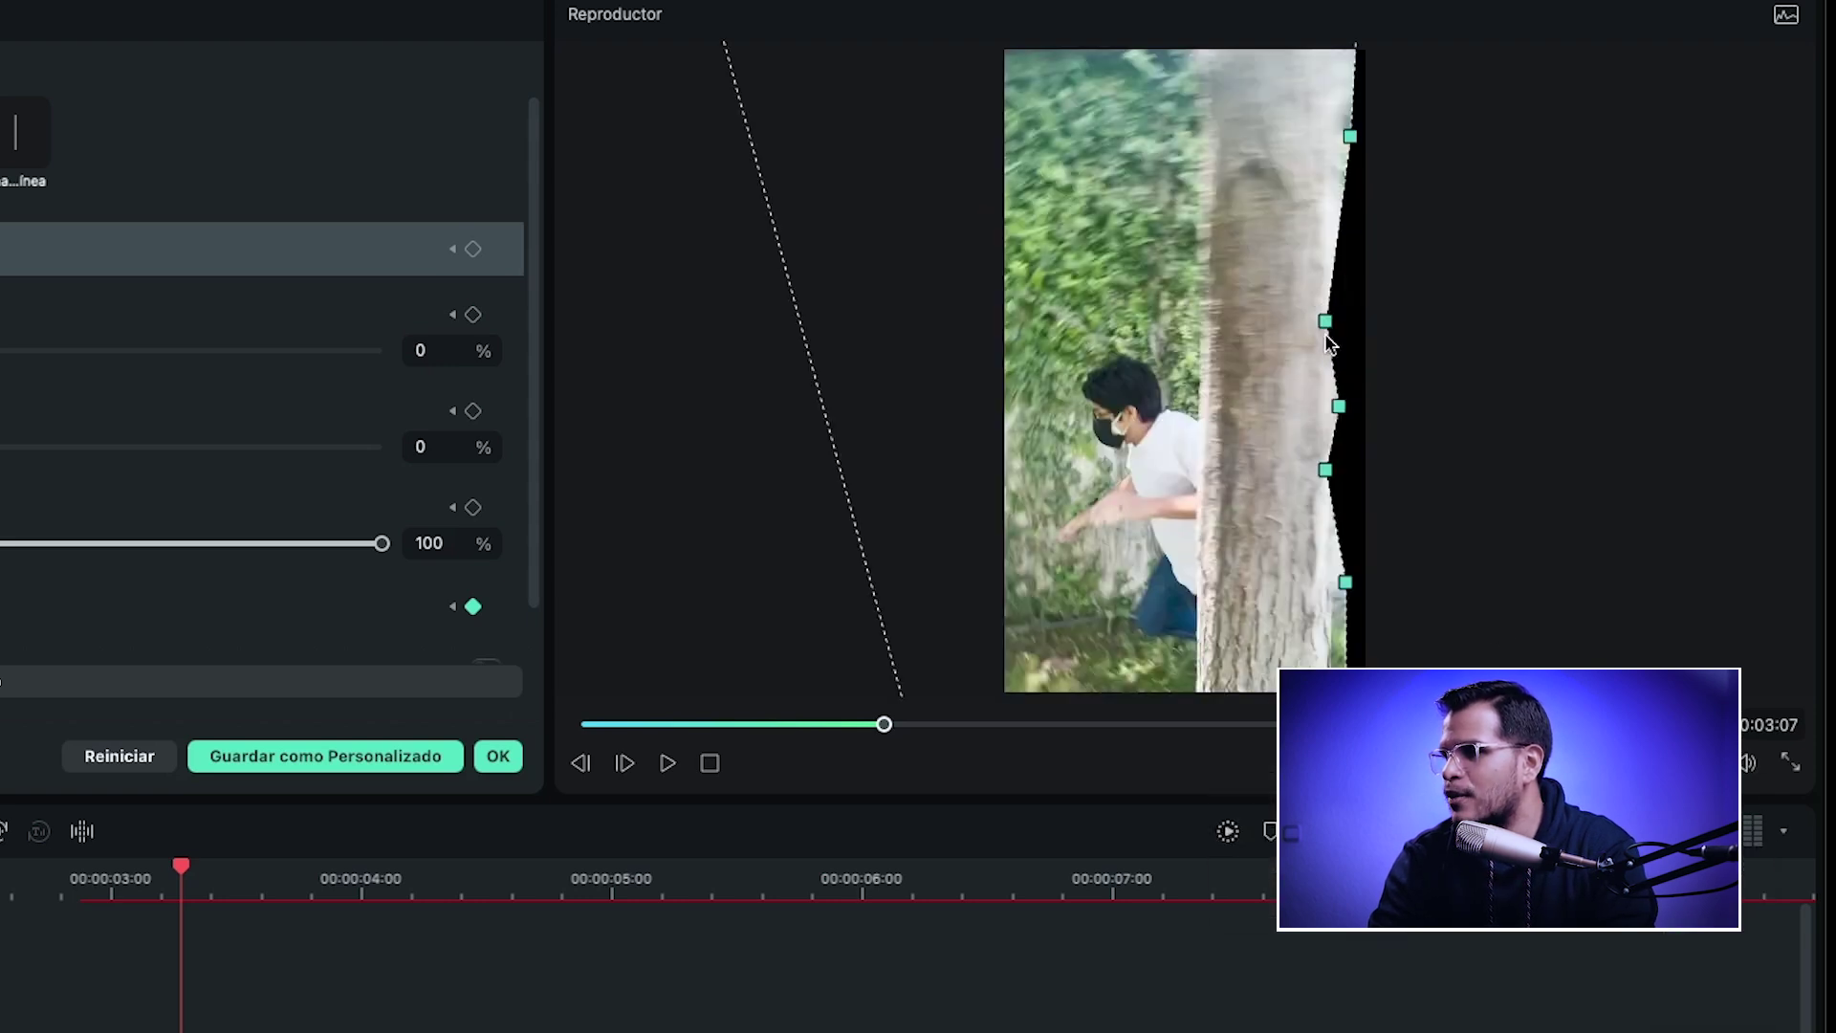
pyautogui.moveTo(1326, 322); pyautogui.dragTo(1338, 306)
pyautogui.moveTo(1327, 469); pyautogui.dragTo(1336, 470)
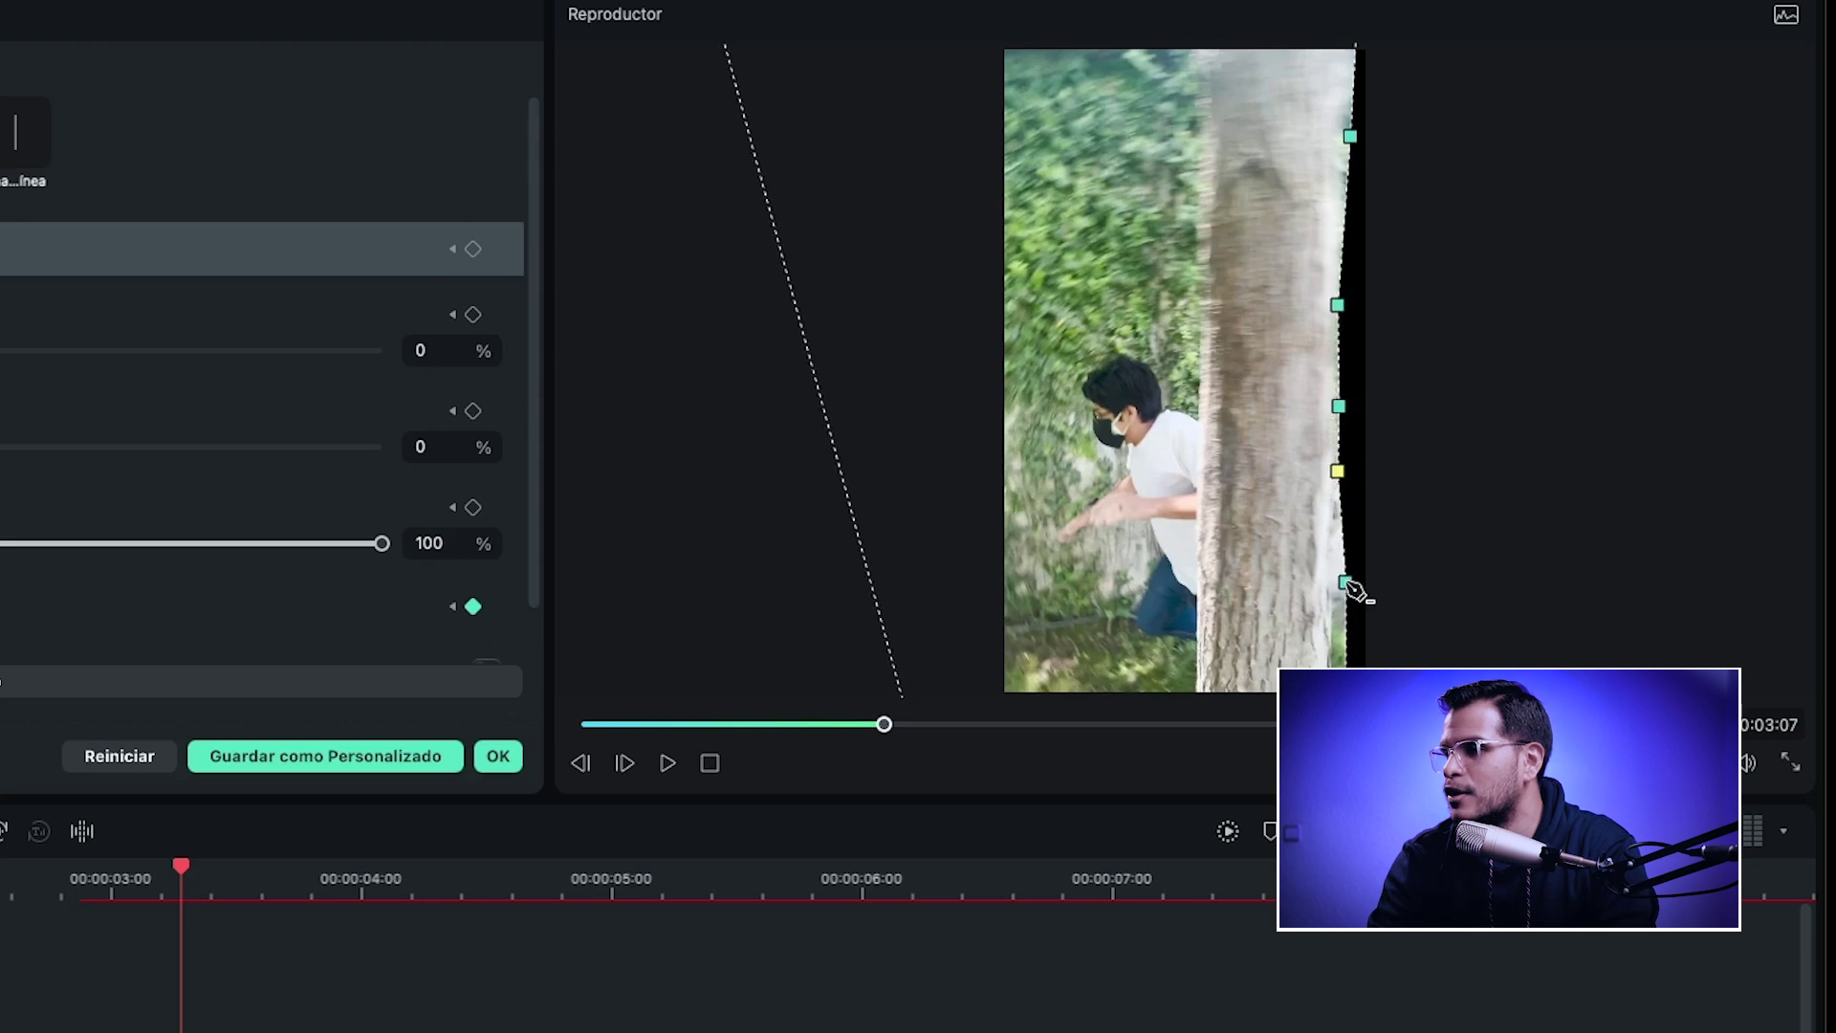
pyautogui.moveTo(1345, 582); pyautogui.dragTo(1327, 577)
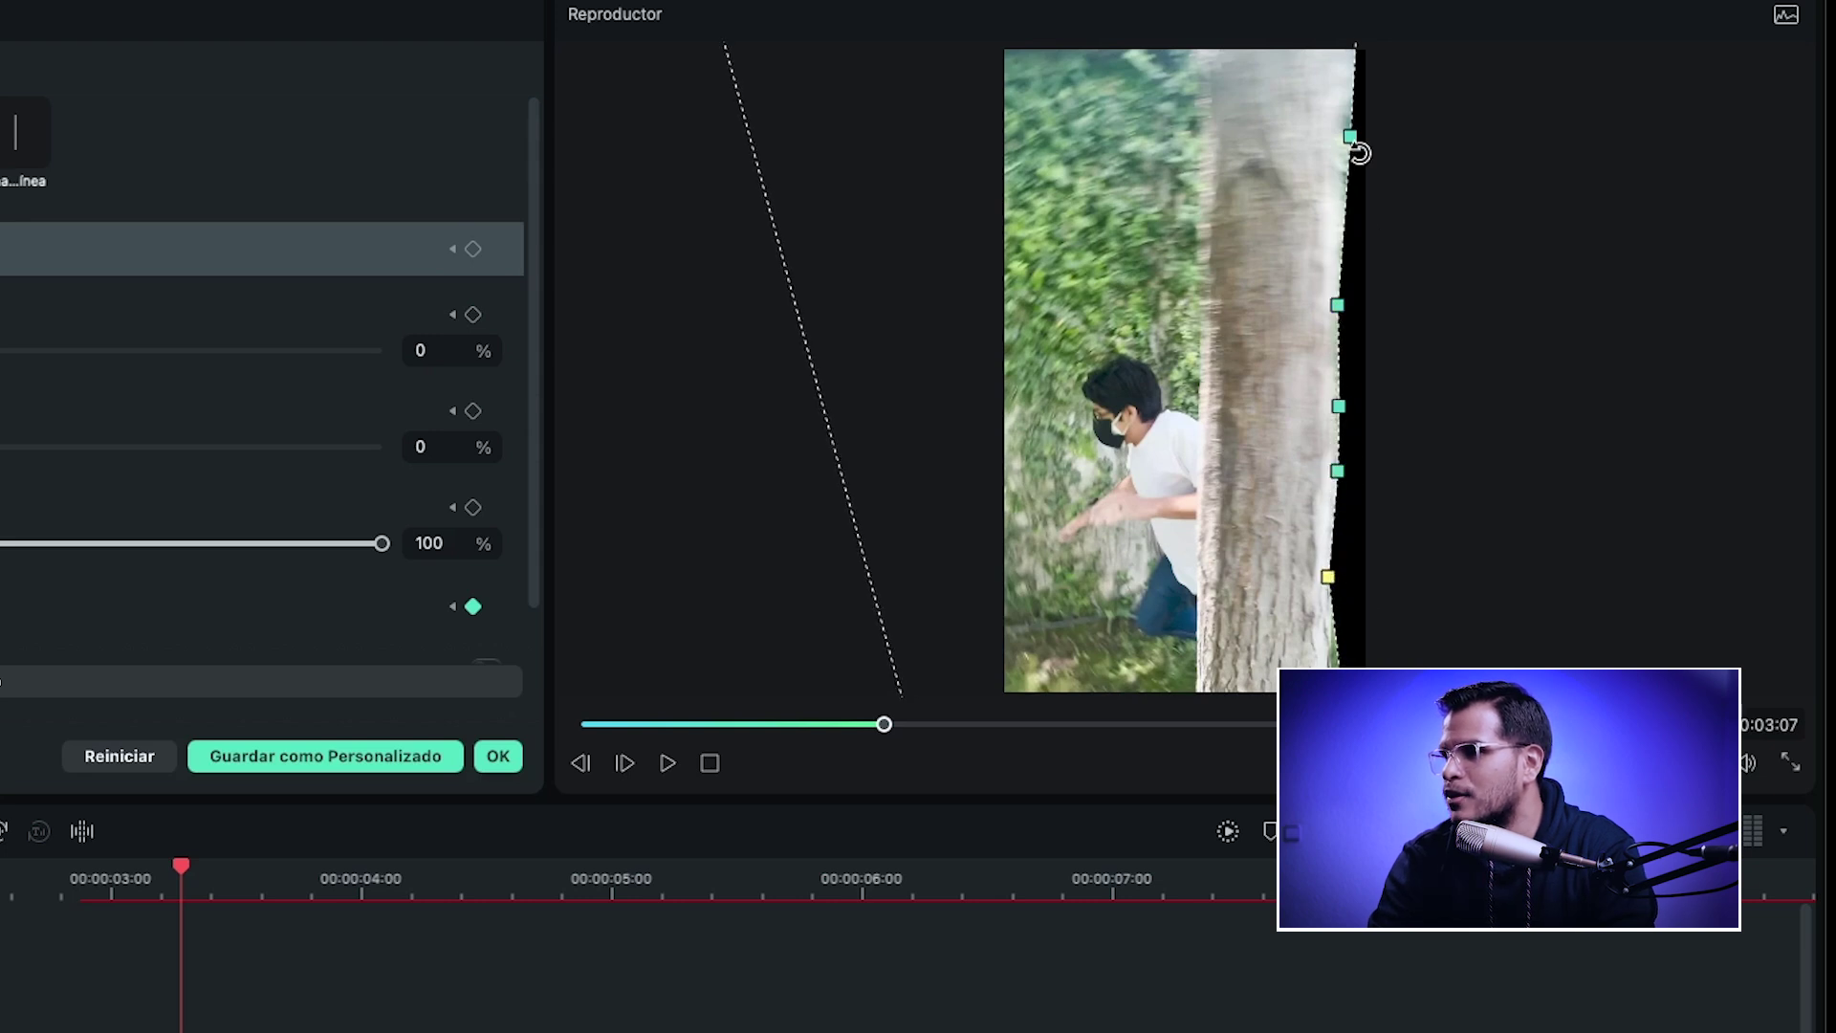
pyautogui.hotkey('shift', 'z')
# Step: Adjust the mask points to the trunk's upper edge at the intermediate frames 00:00:03:02 and 00:00:02:24
pyautogui.moveTo(182, 869); pyautogui.dragTo(141, 905)
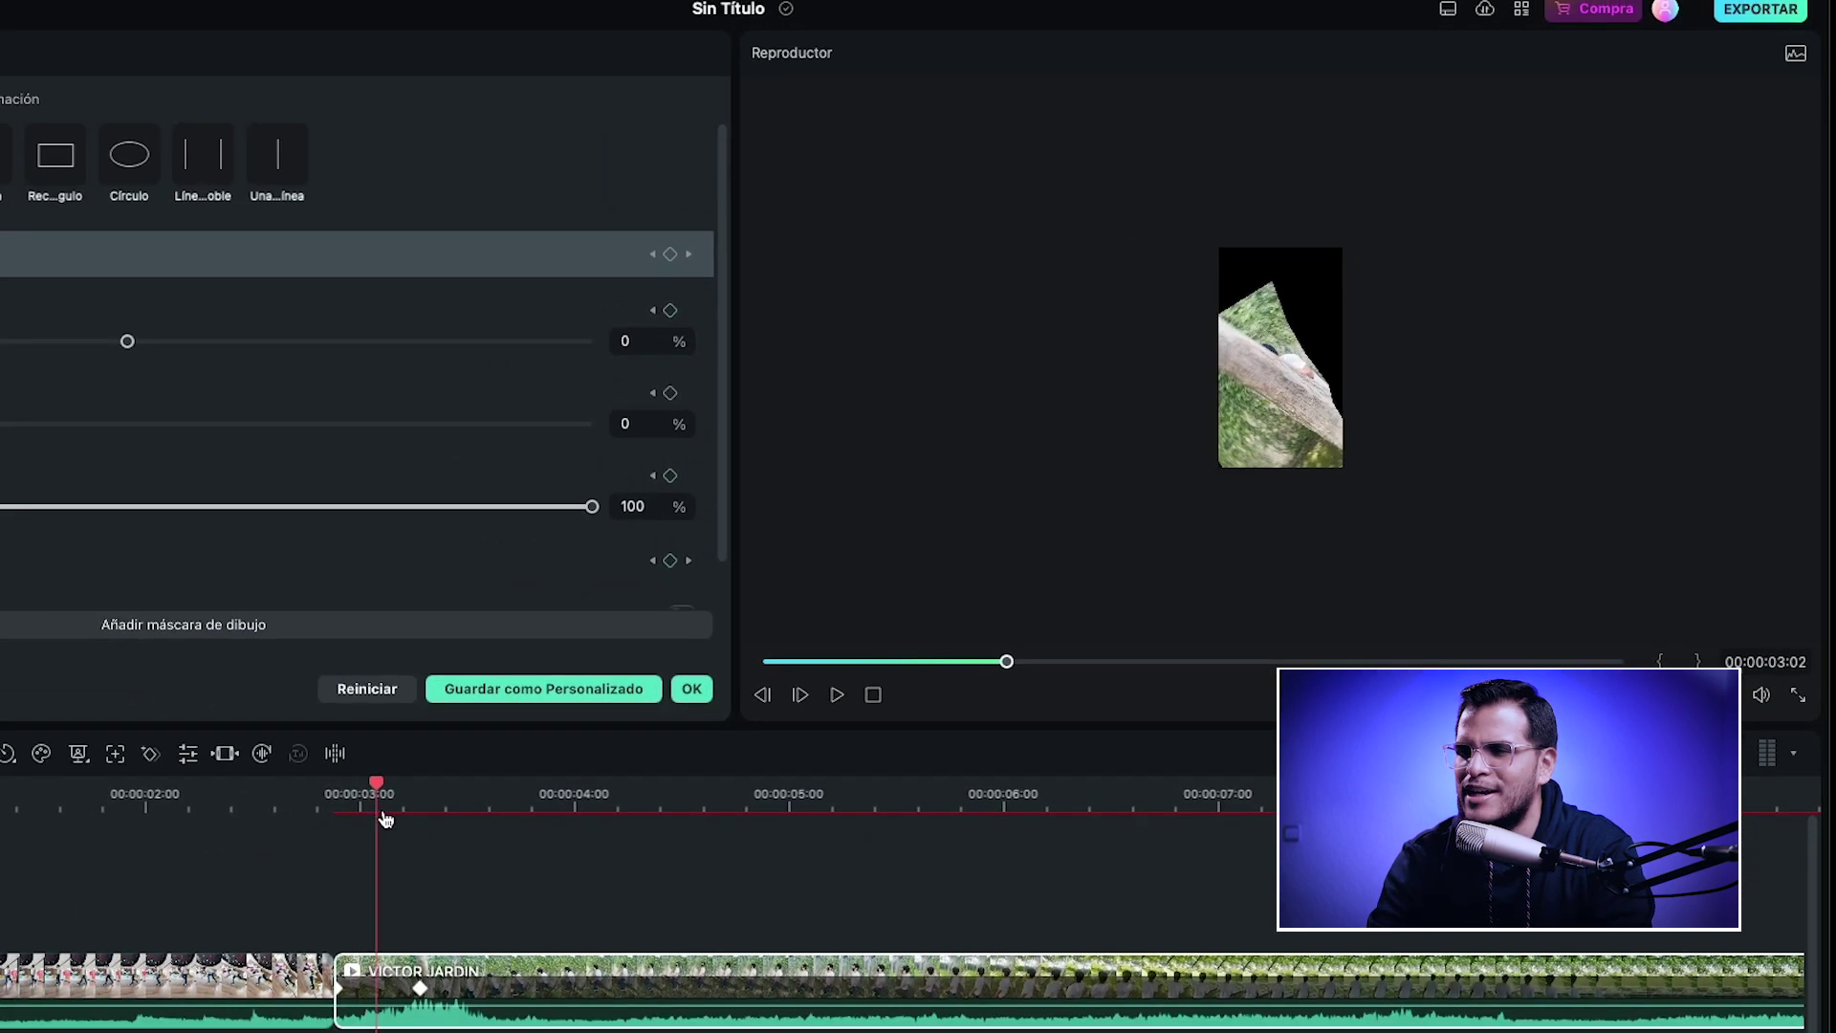
pyautogui.moveTo(385, 820)
pyautogui.mouseDown()
pyautogui.moveTo(405, 824)
pyautogui.moveTo(344, 832)
pyautogui.moveTo(418, 843)
pyautogui.moveTo(386, 846)
pyautogui.mouseUp()
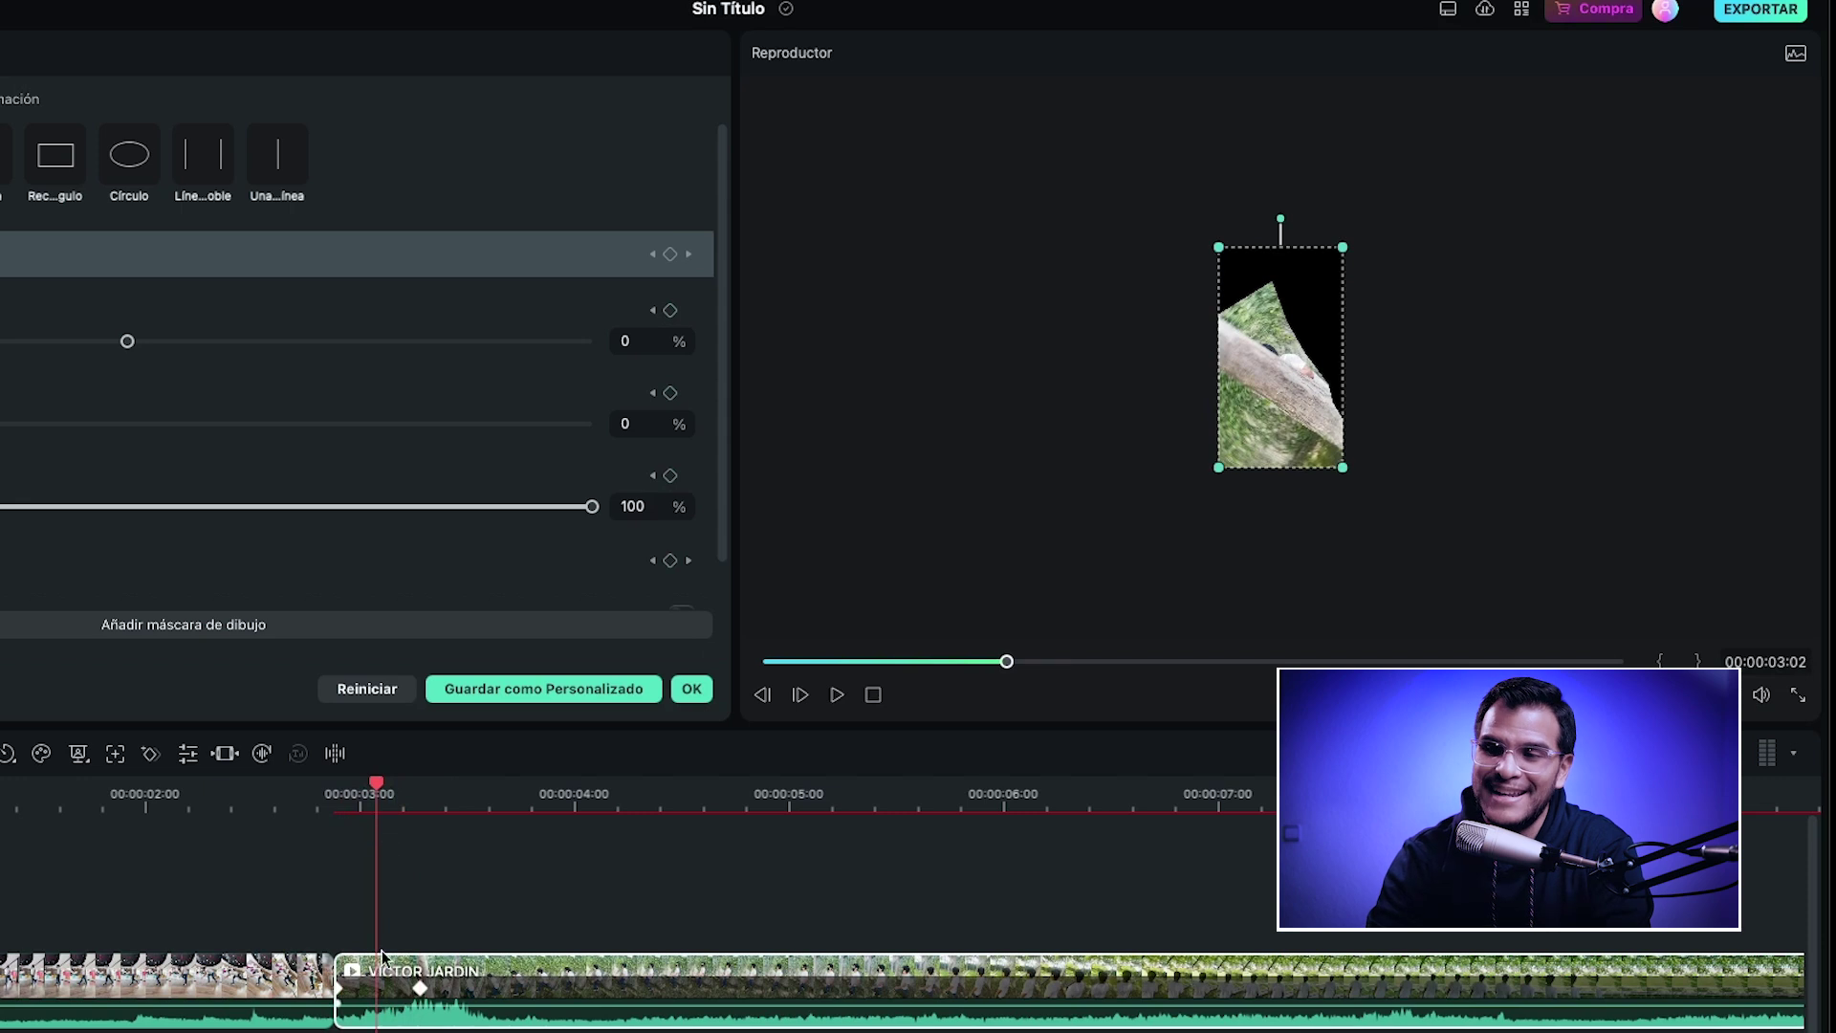
pyautogui.click(1293, 363)
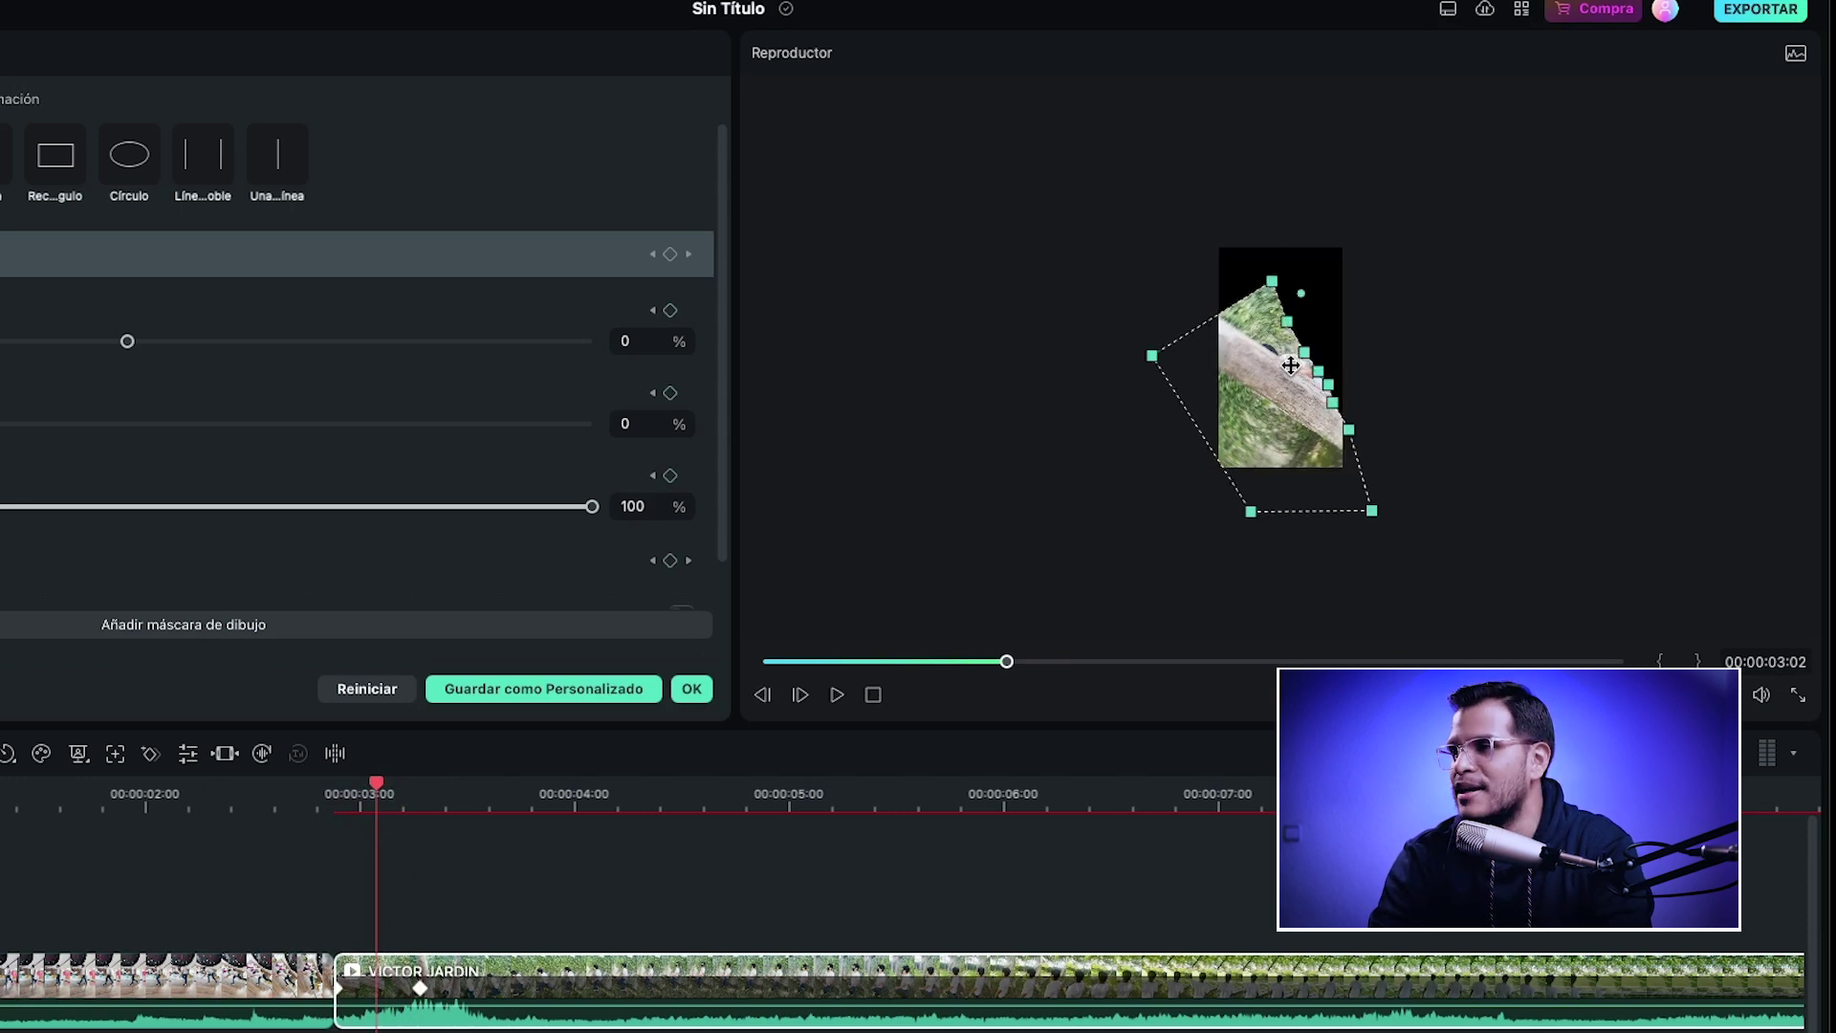
pyautogui.moveTo(1279, 287); pyautogui.dragTo(1197, 305)
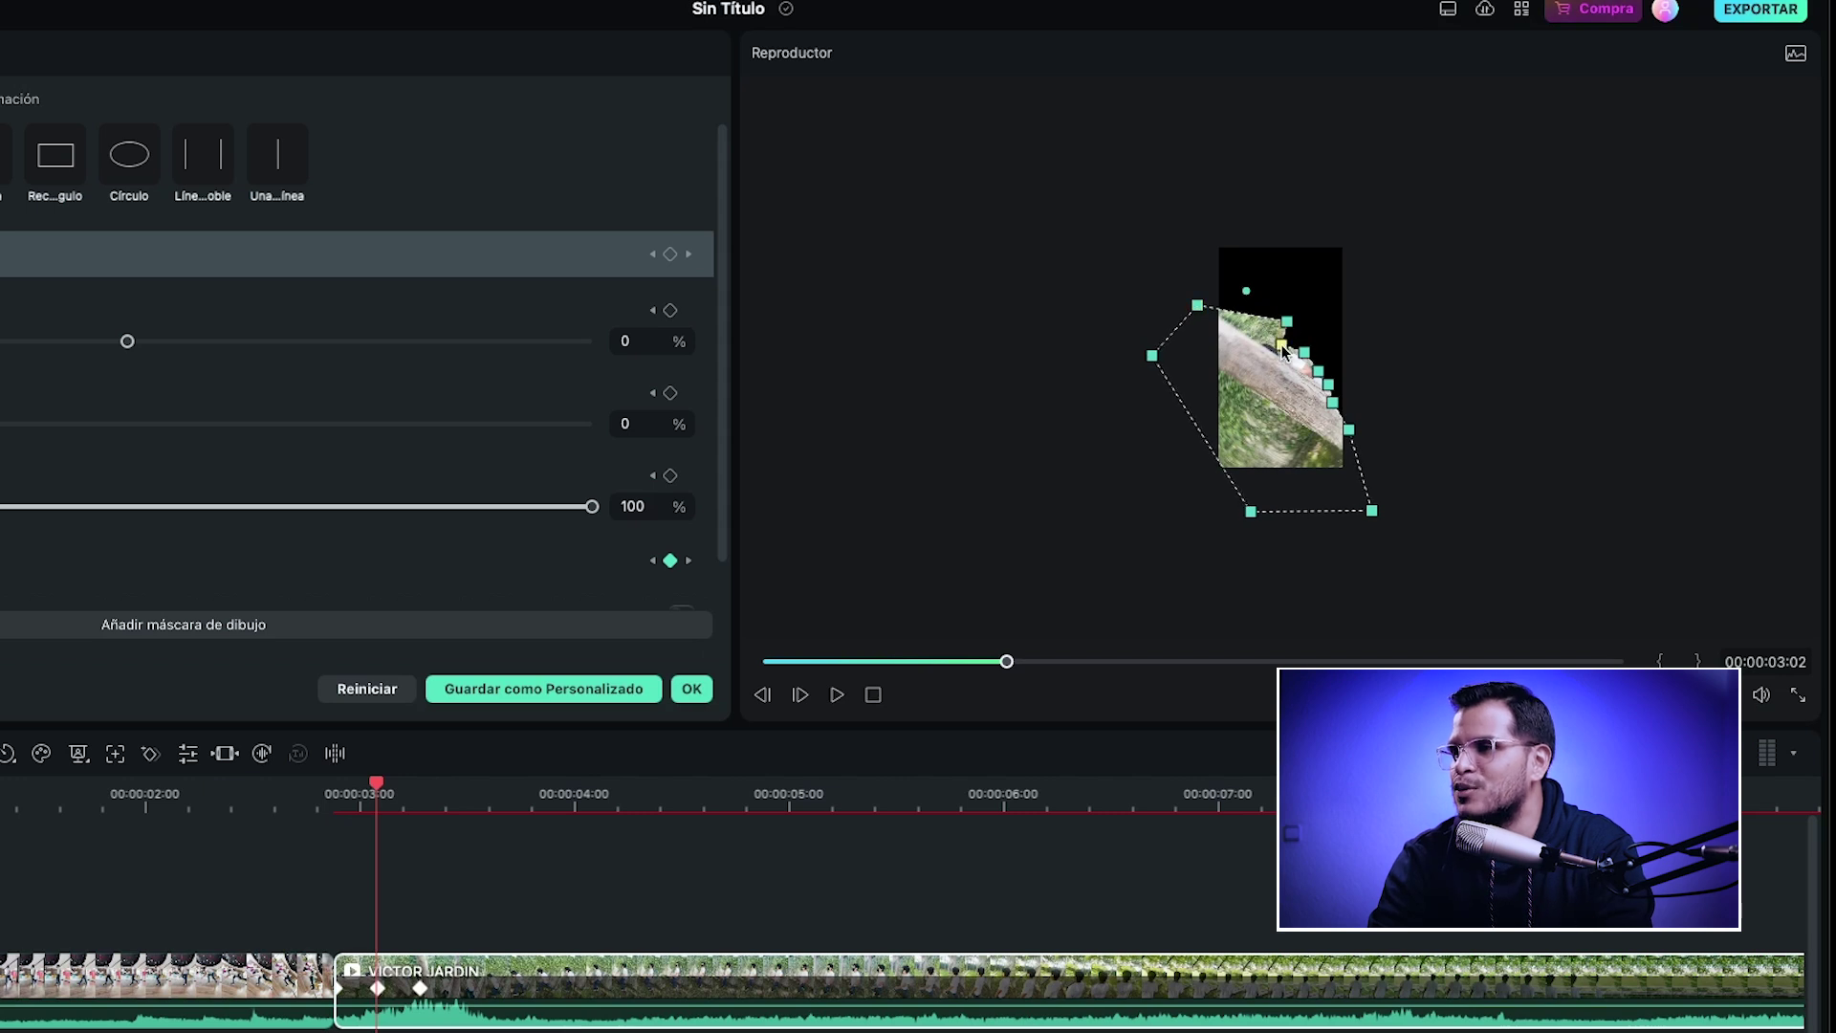
pyautogui.moveTo(1287, 322); pyautogui.dragTo(1248, 333)
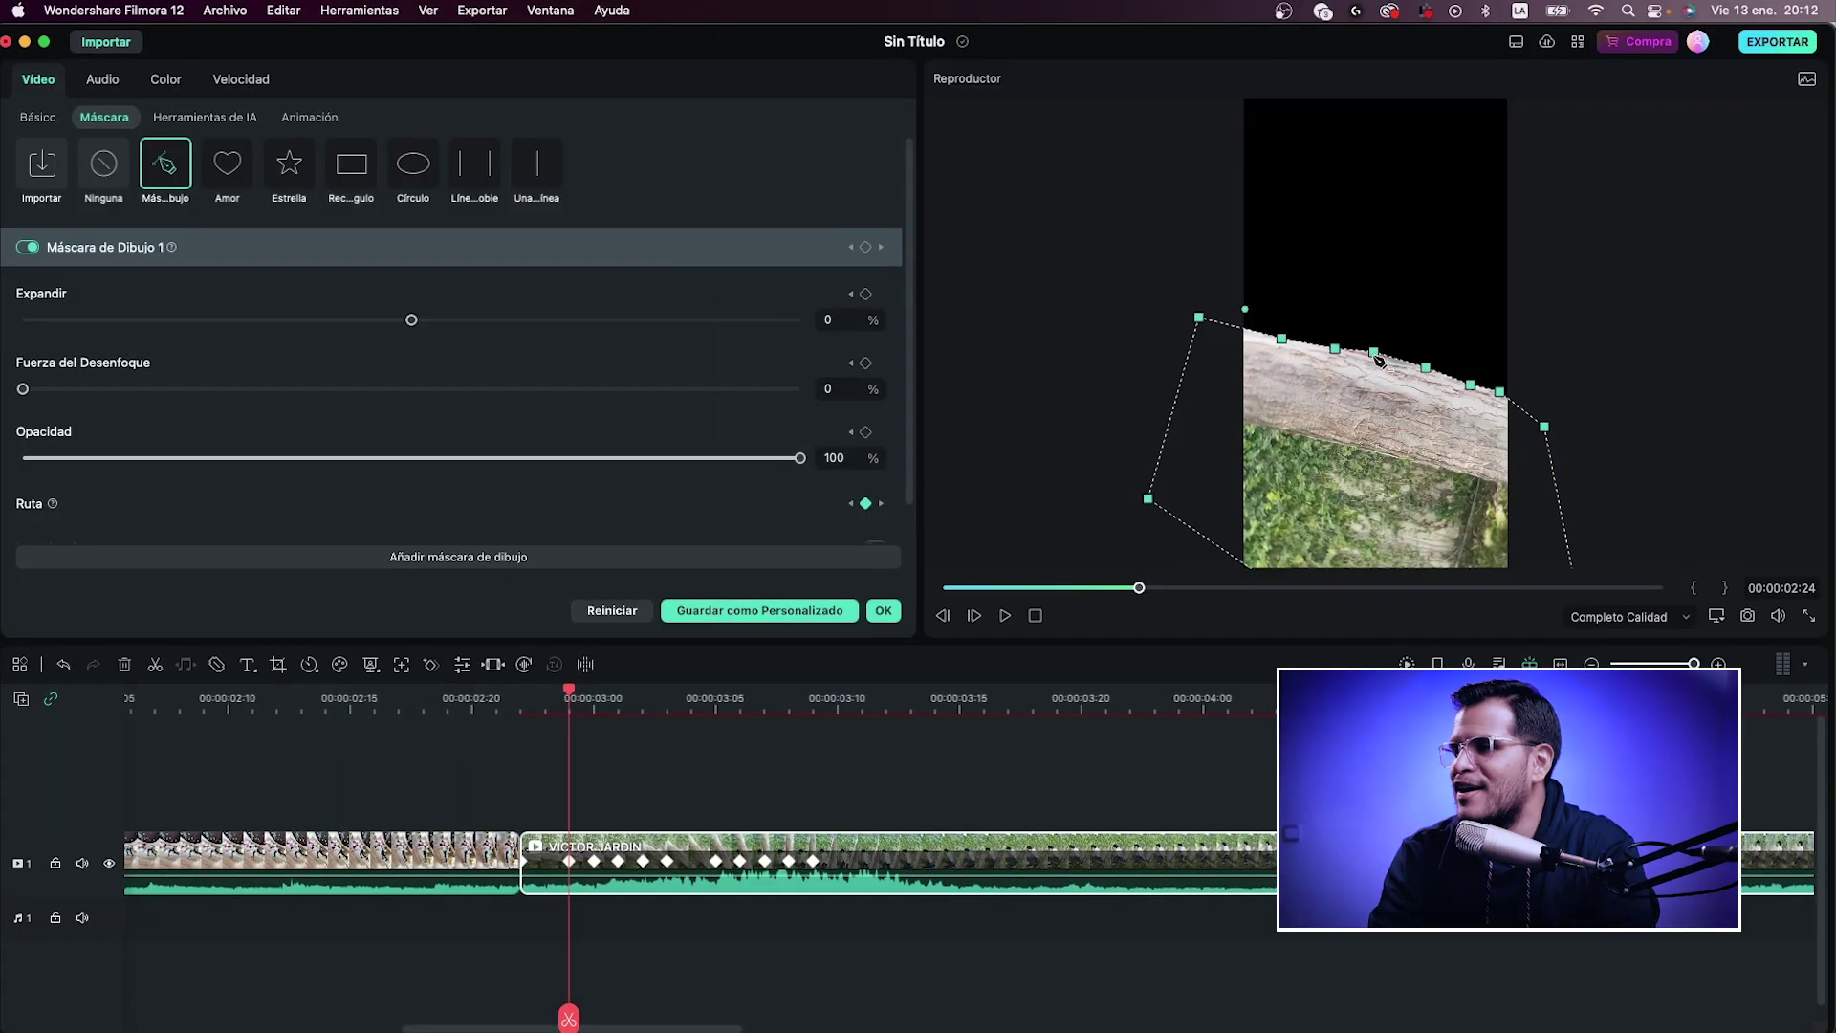
pyautogui.click(1374, 353)
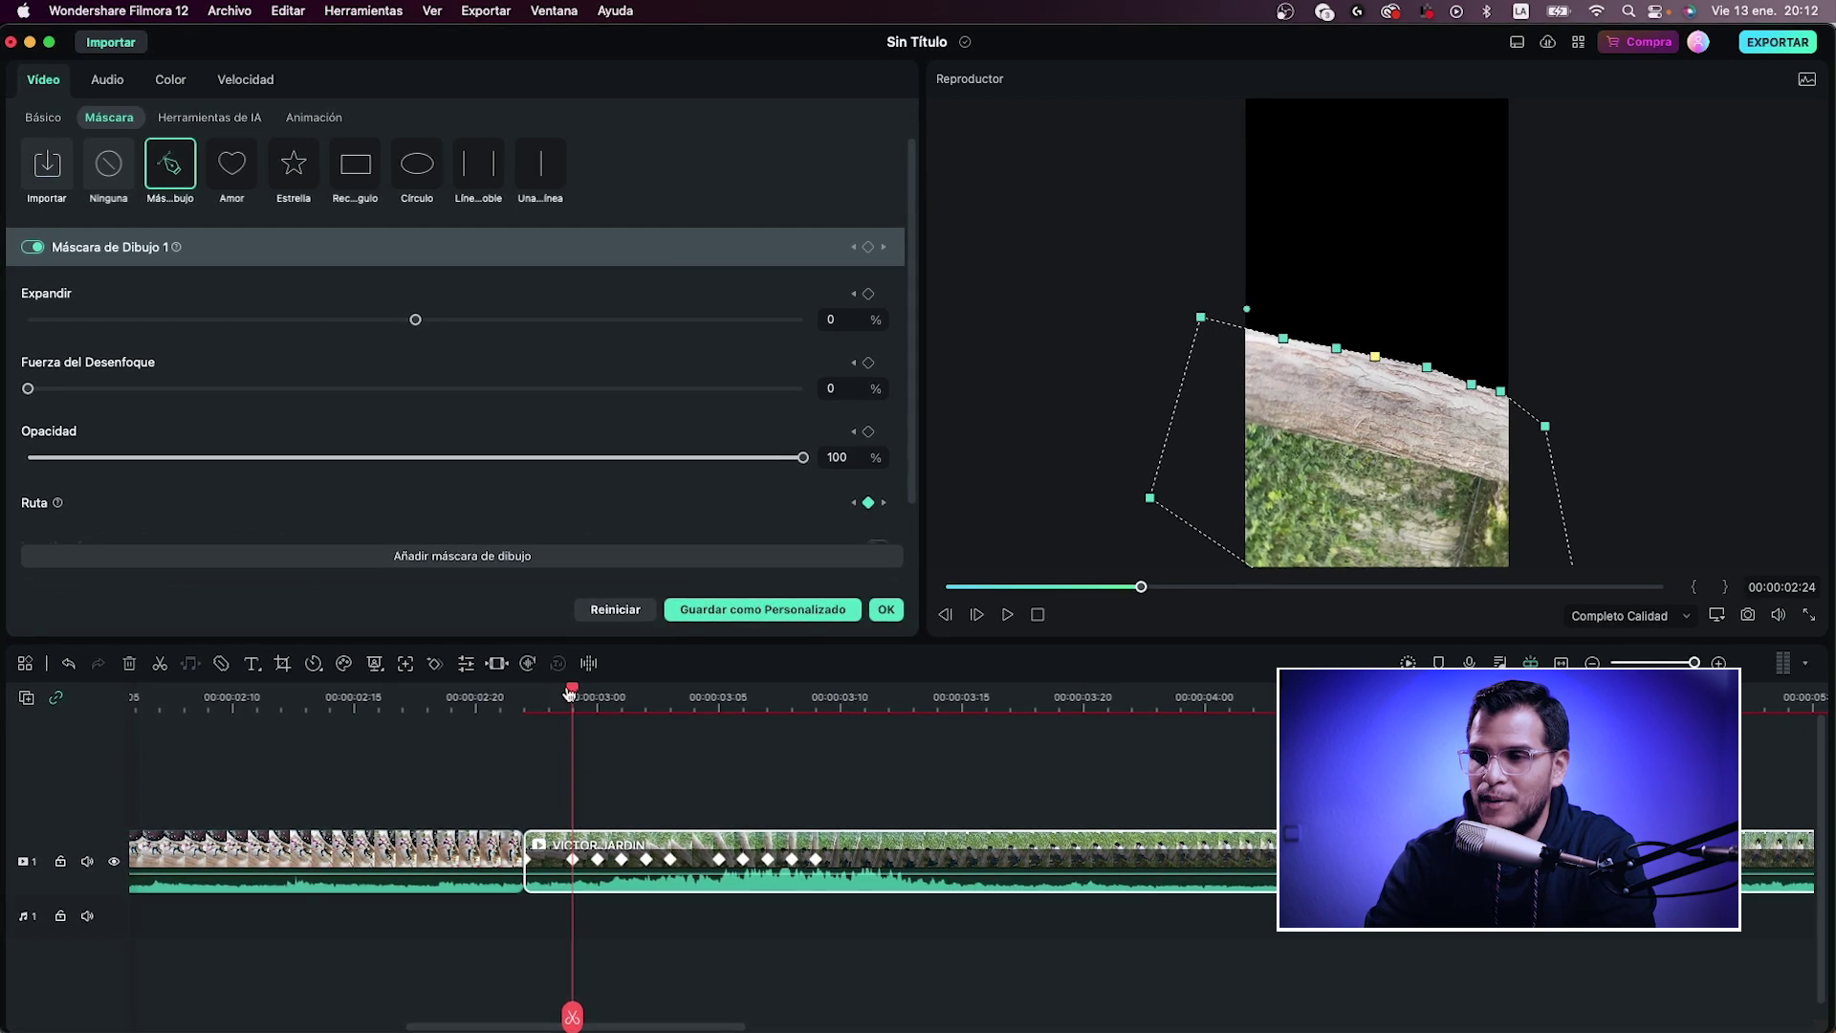
# Step: Play the animated mask on the garden clip from its start at 00:00:02:22
pyautogui.moveTo(570, 694); pyautogui.dragTo(525, 694)
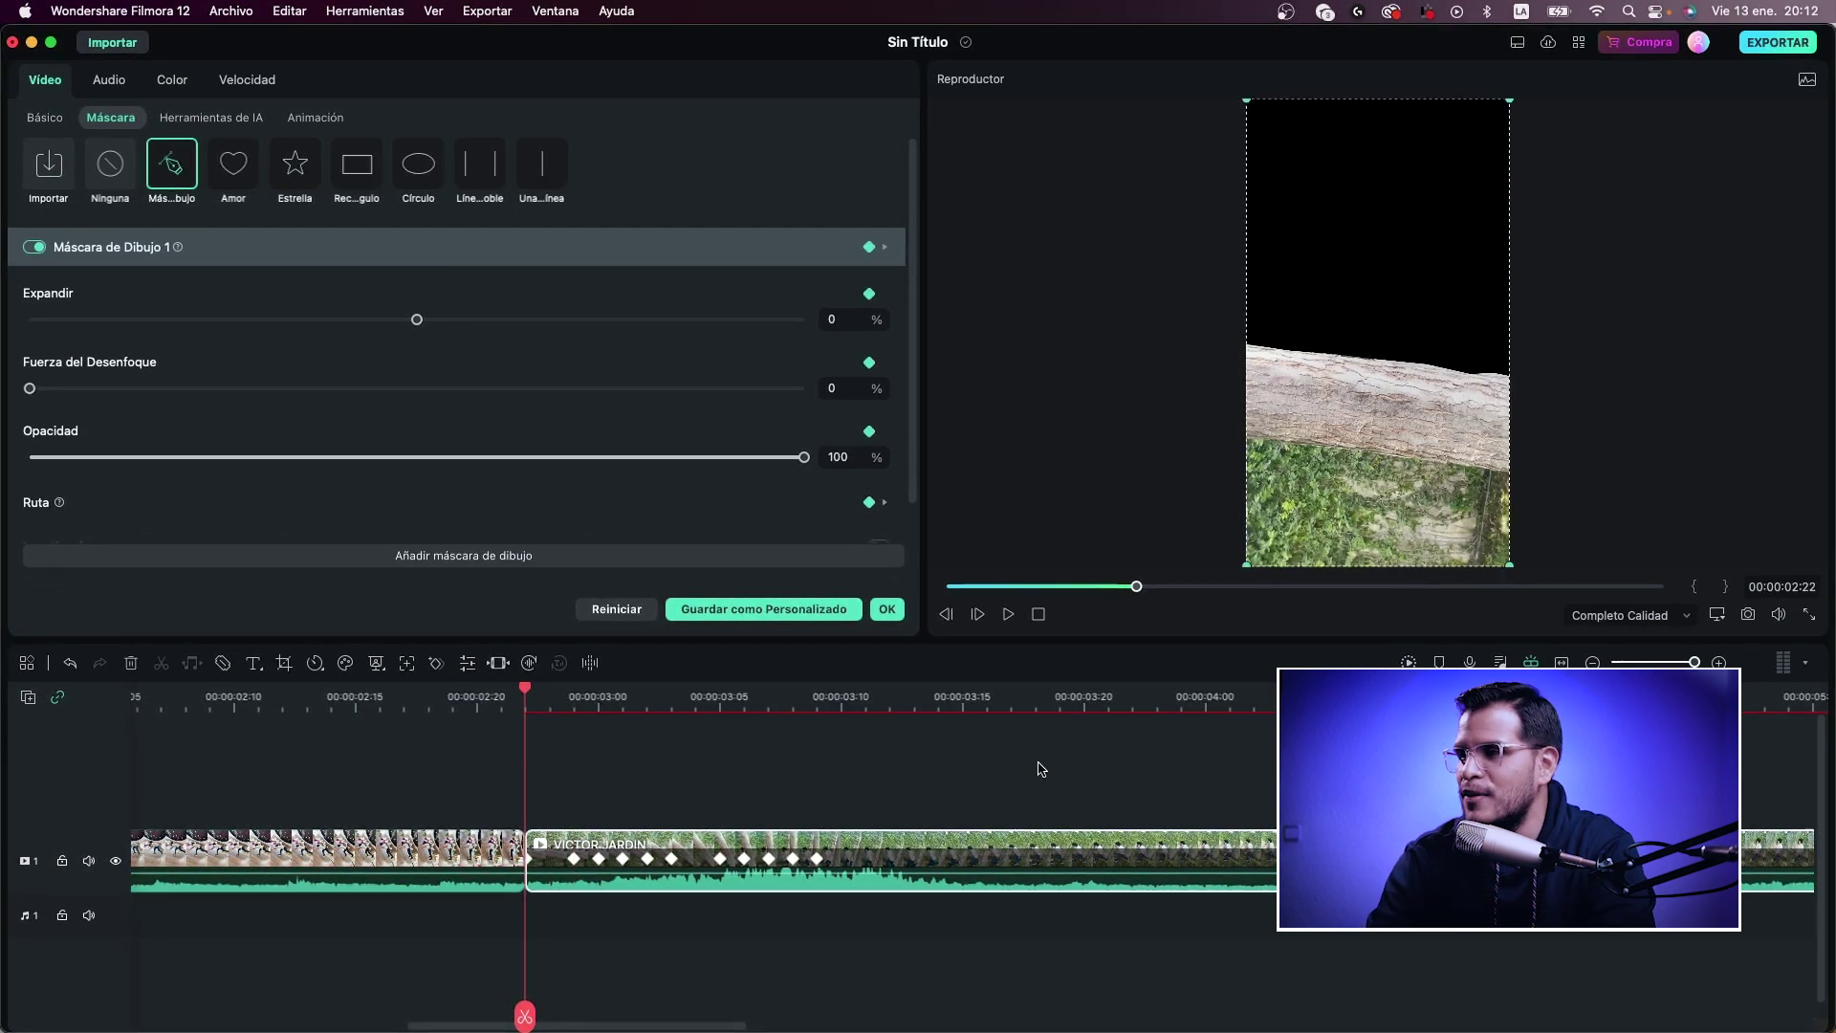
pyautogui.press('space')
pyautogui.press('space')
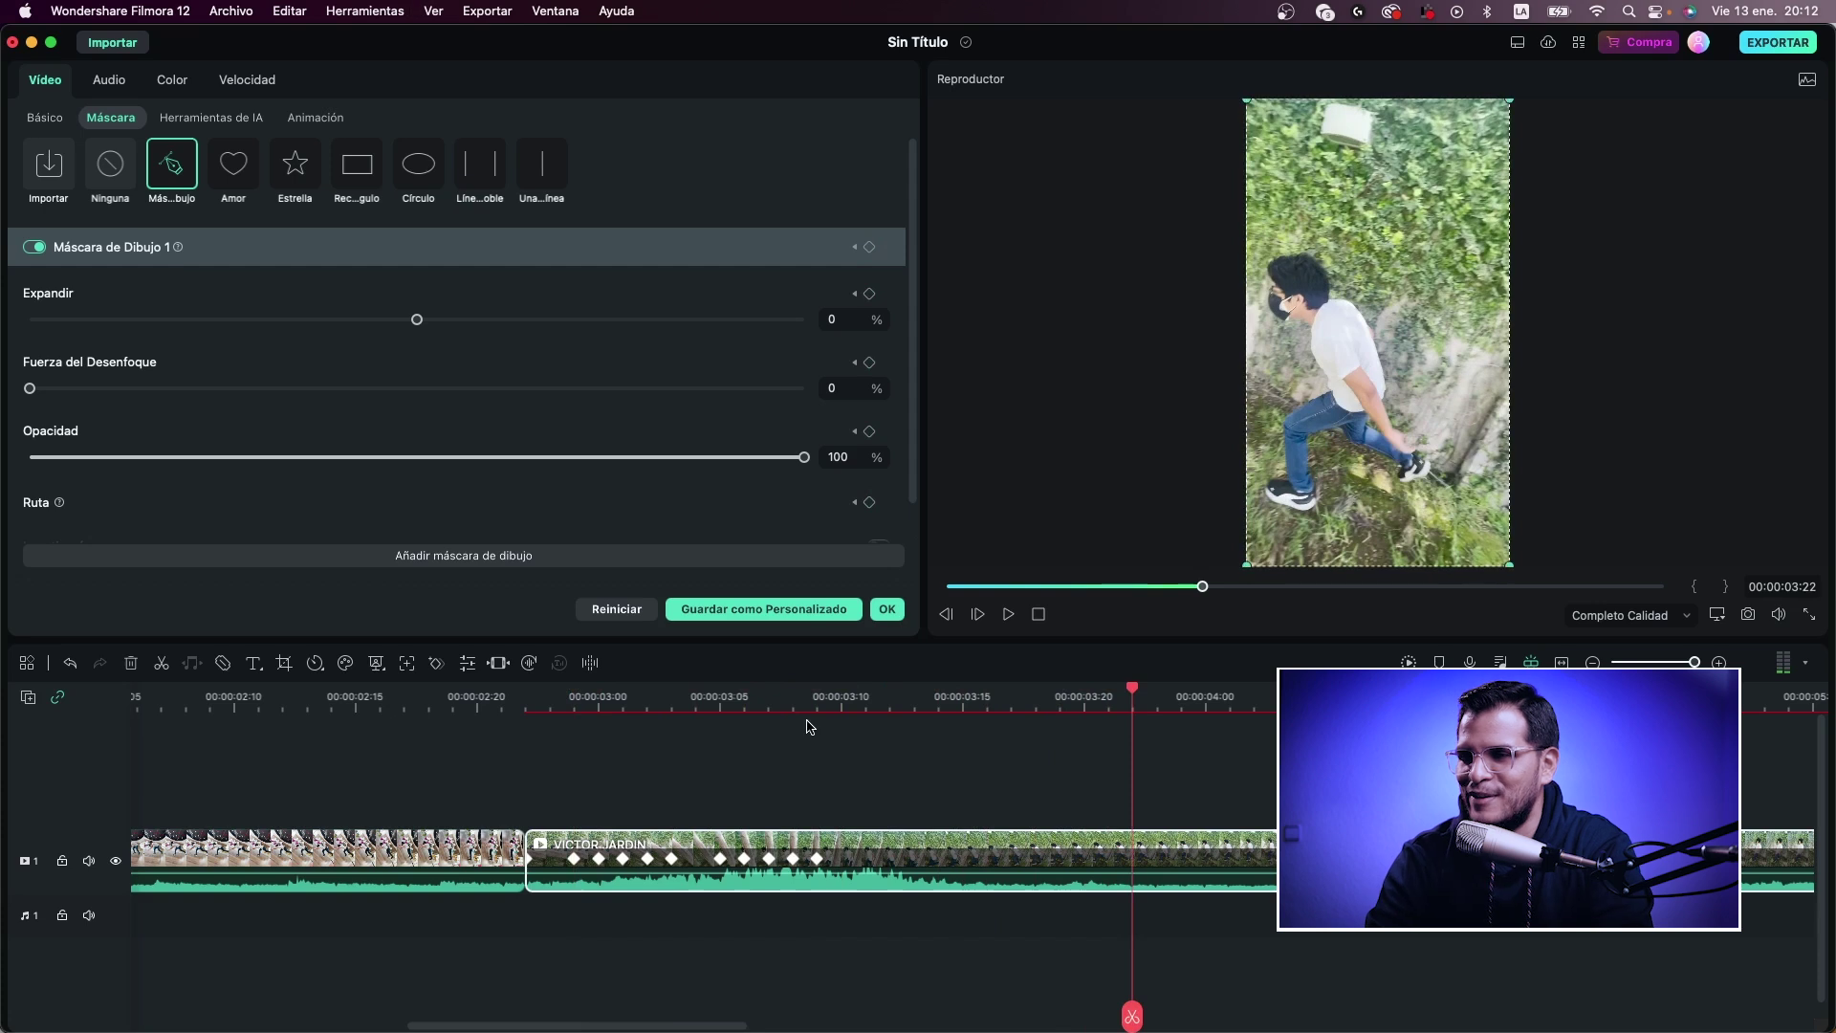
# Step: Move the masked garden clip to video track 2, starting at 00:00:02:15 so it overlaps the end of the reception clip
pyautogui.moveTo(1140, 696); pyautogui.dragTo(543, 771)
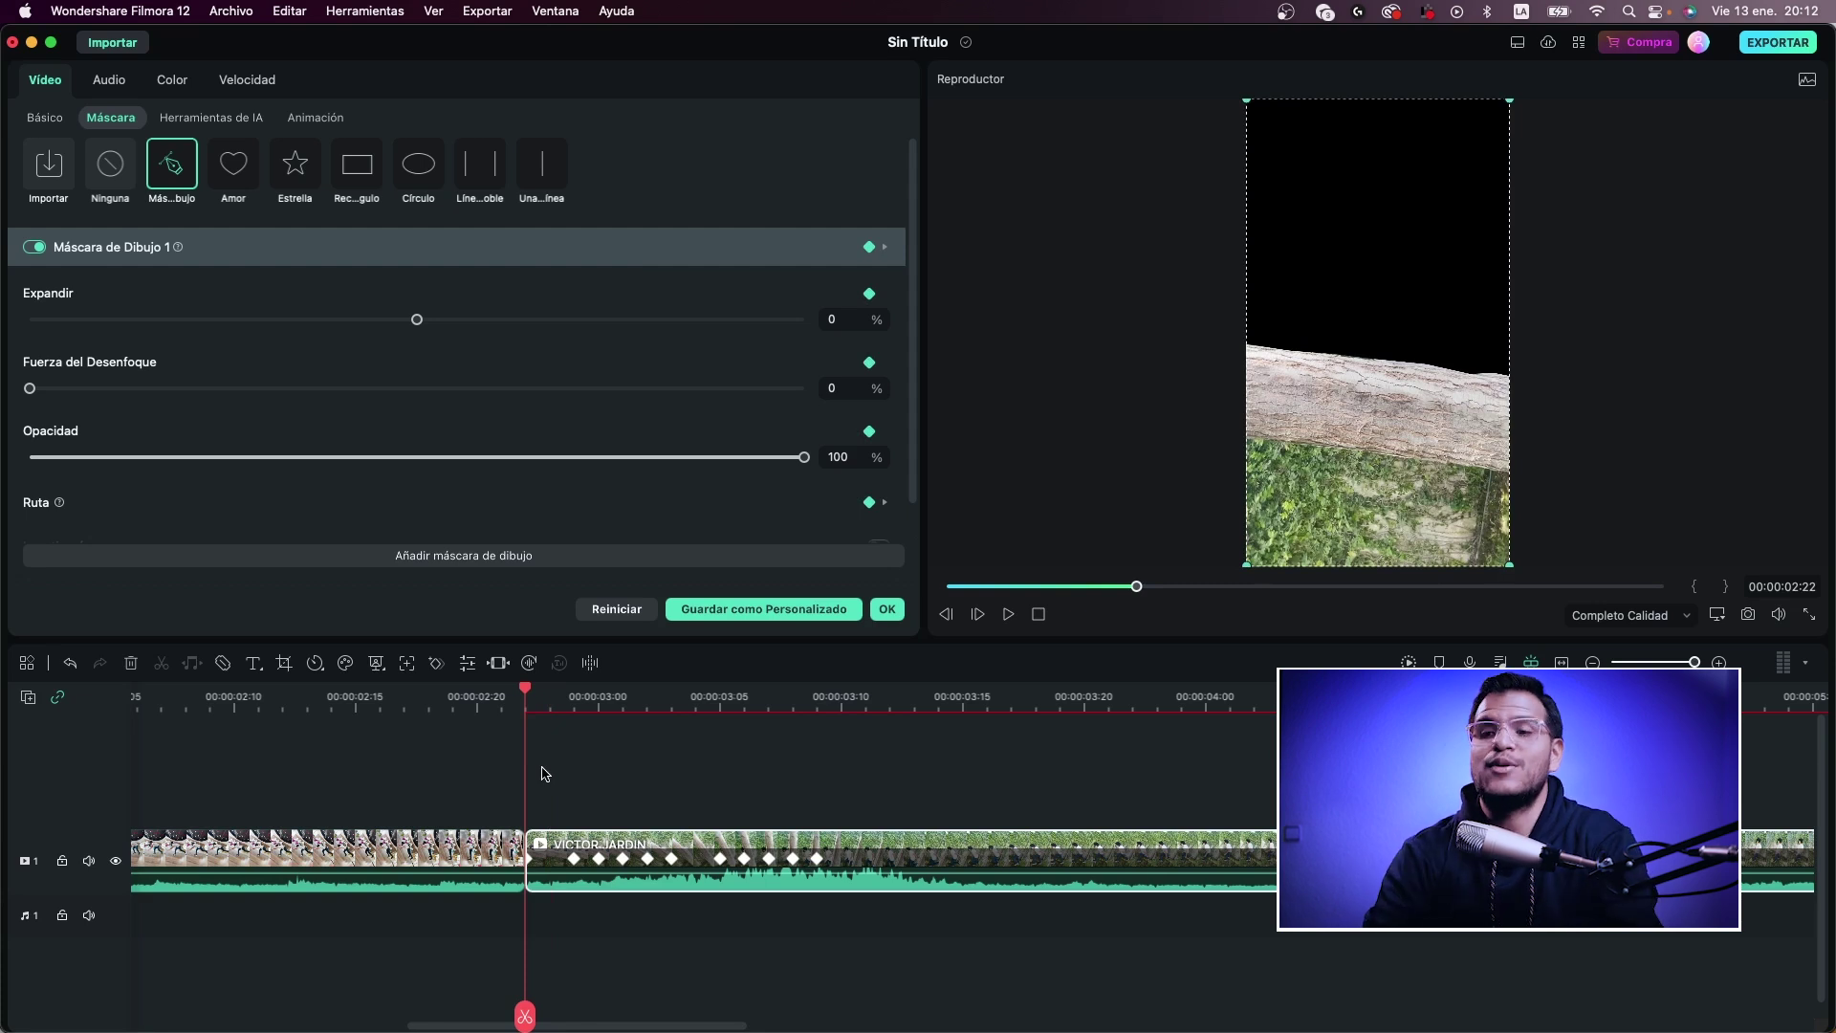
pyautogui.moveTo(271, 723); pyautogui.dragTo(360, 719)
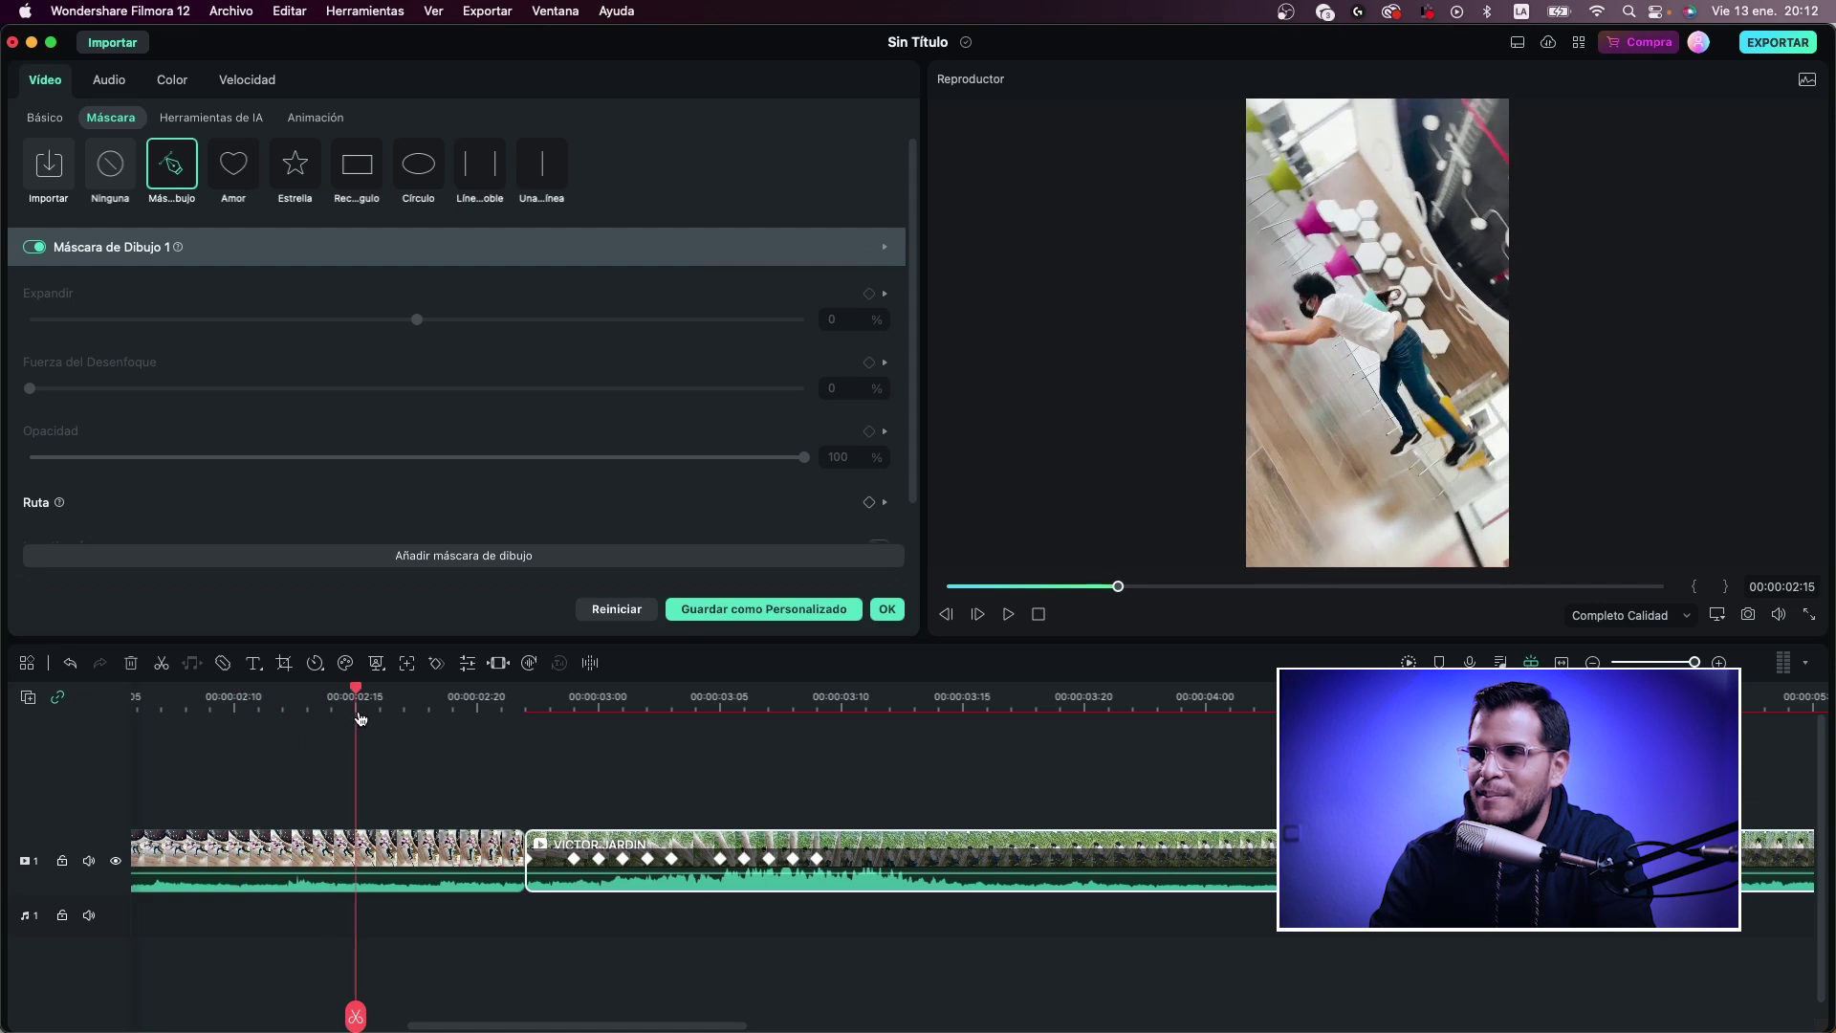
pyautogui.moveTo(951, 843); pyautogui.dragTo(765, 786)
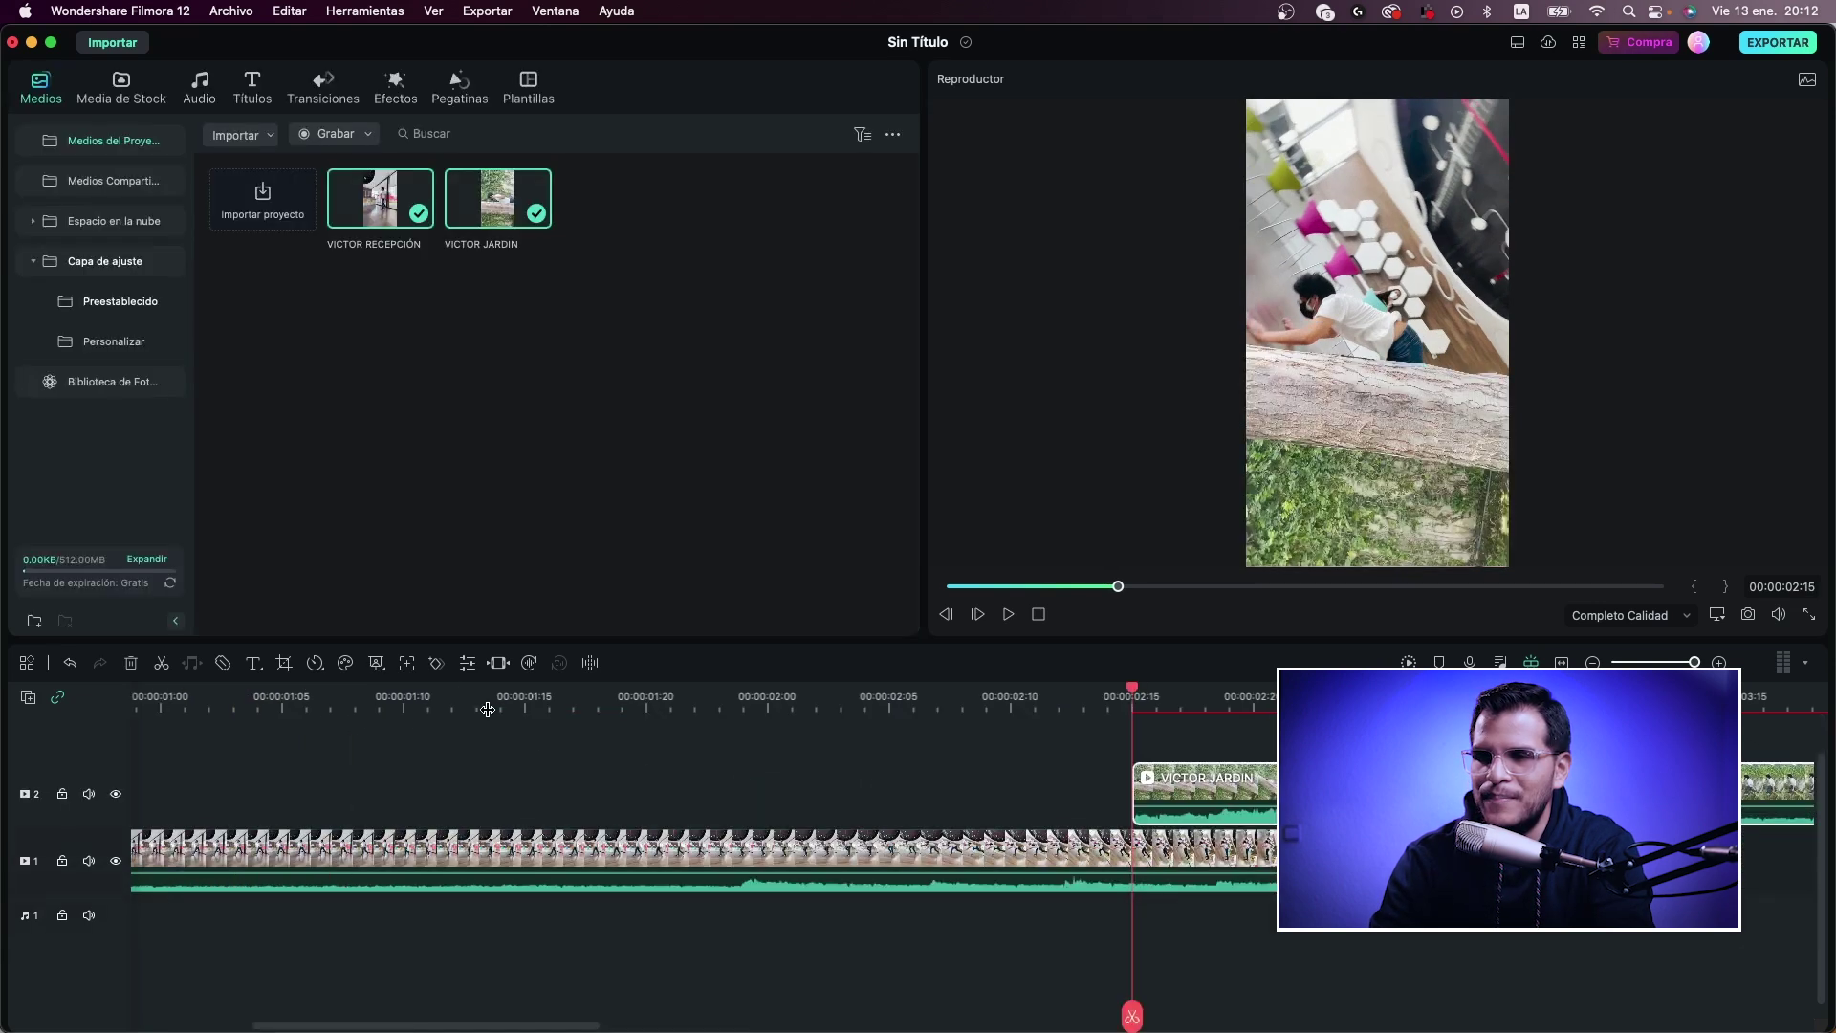
# Step: Play the finished mask transition from near the start of the reception clip into the garden clip
pyautogui.moveTo(841, 719); pyautogui.dragTo(336, 761)
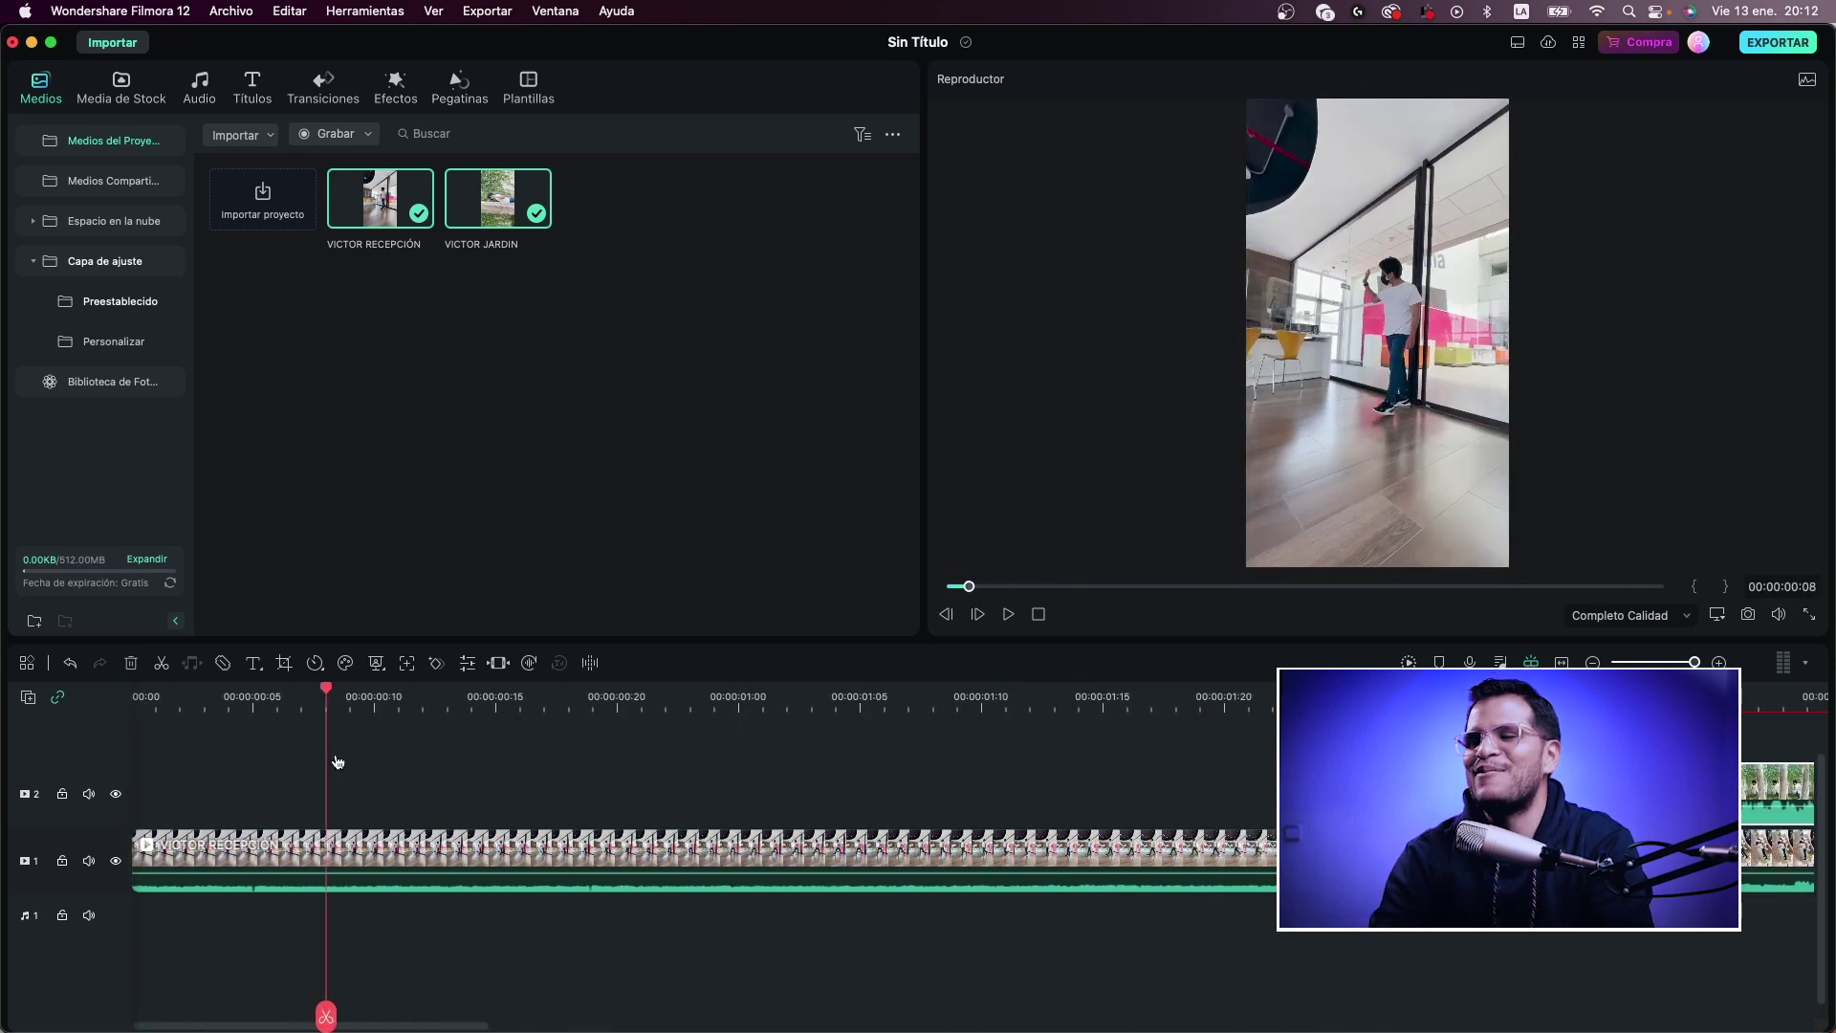
pyautogui.scroll(-2, 360, 759)
pyautogui.press('space')
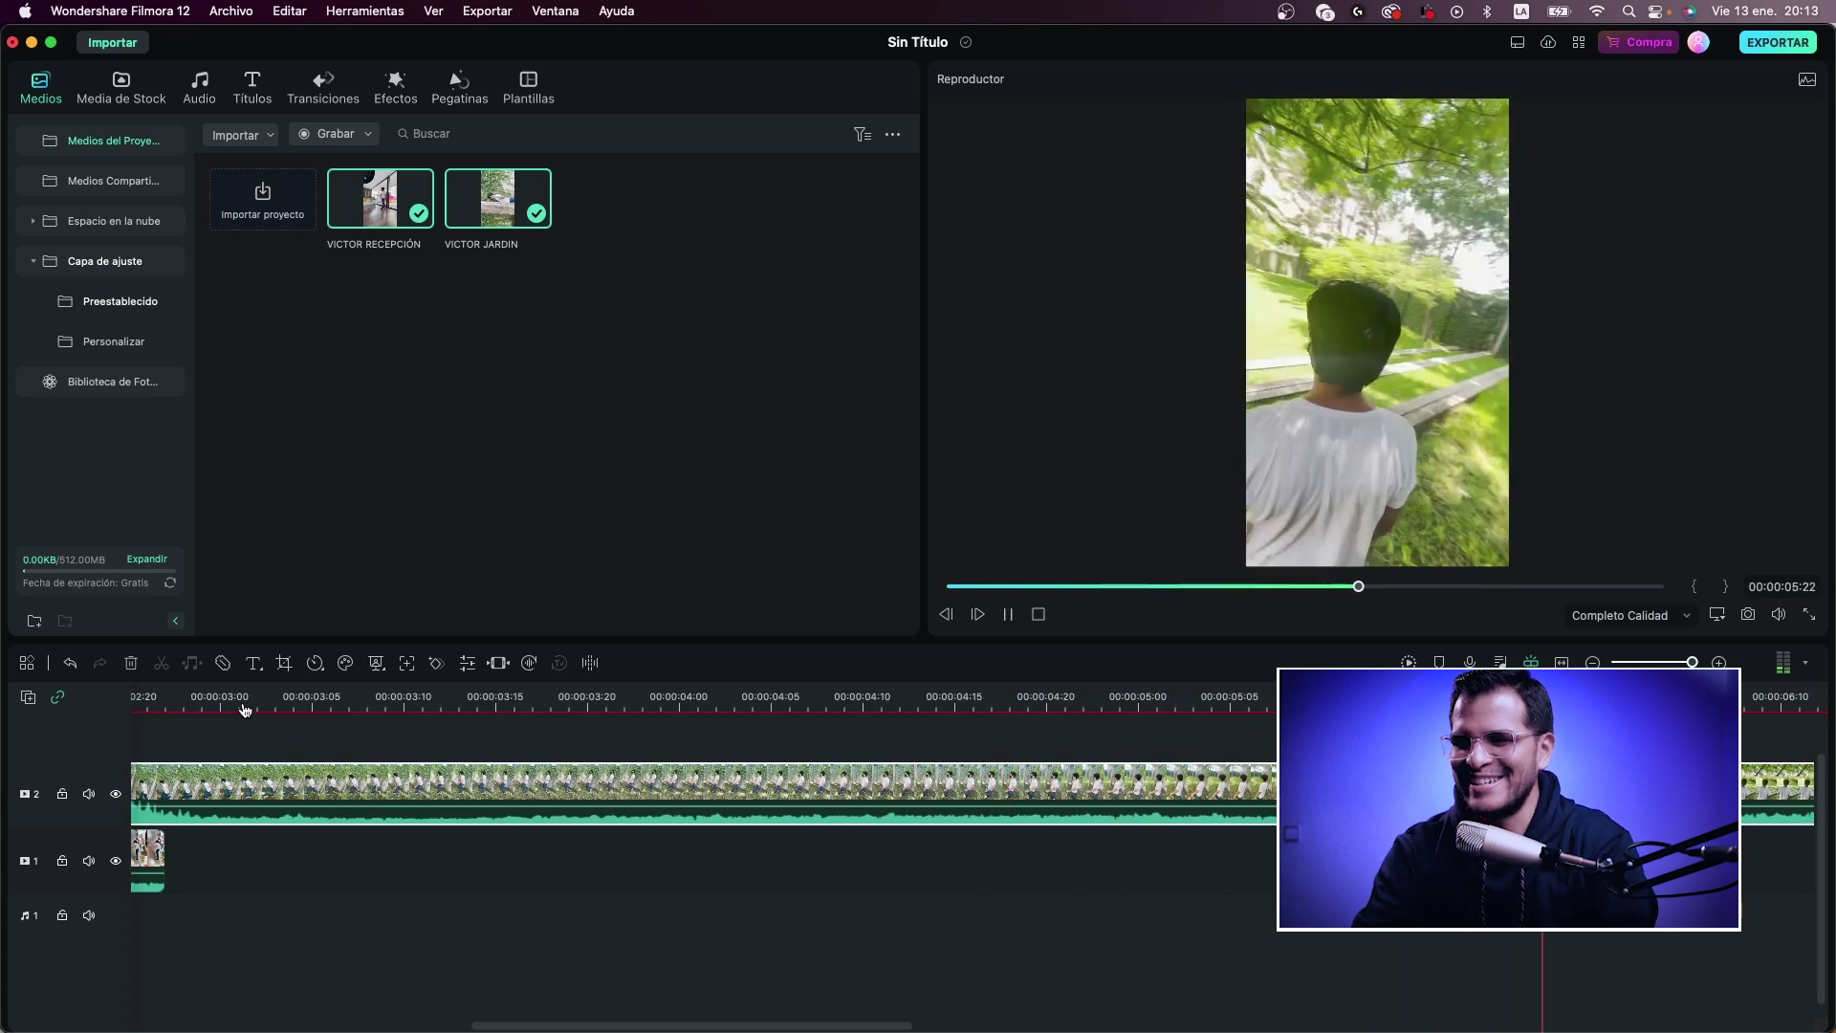
pyautogui.press('space')
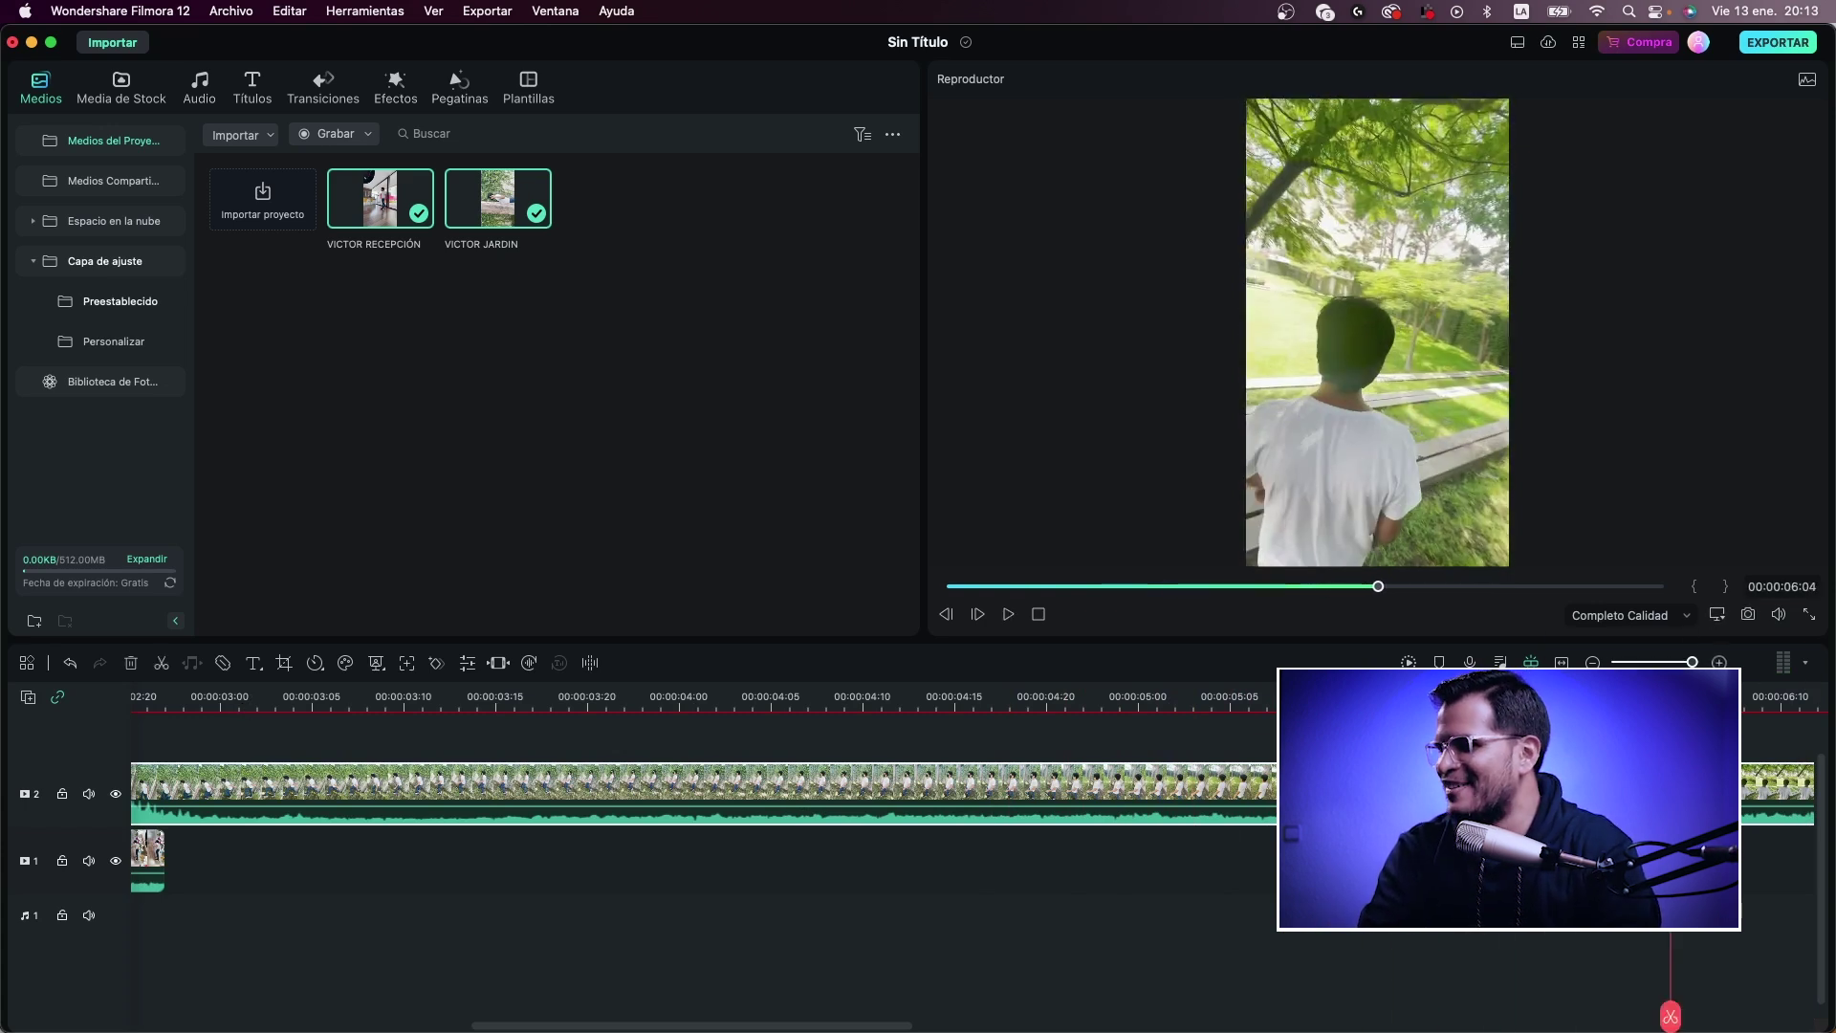
# Step: Play the finished mask transition from the beginning of the timeline
pyautogui.moveTo(1676, 662); pyautogui.dragTo(1632, 661)
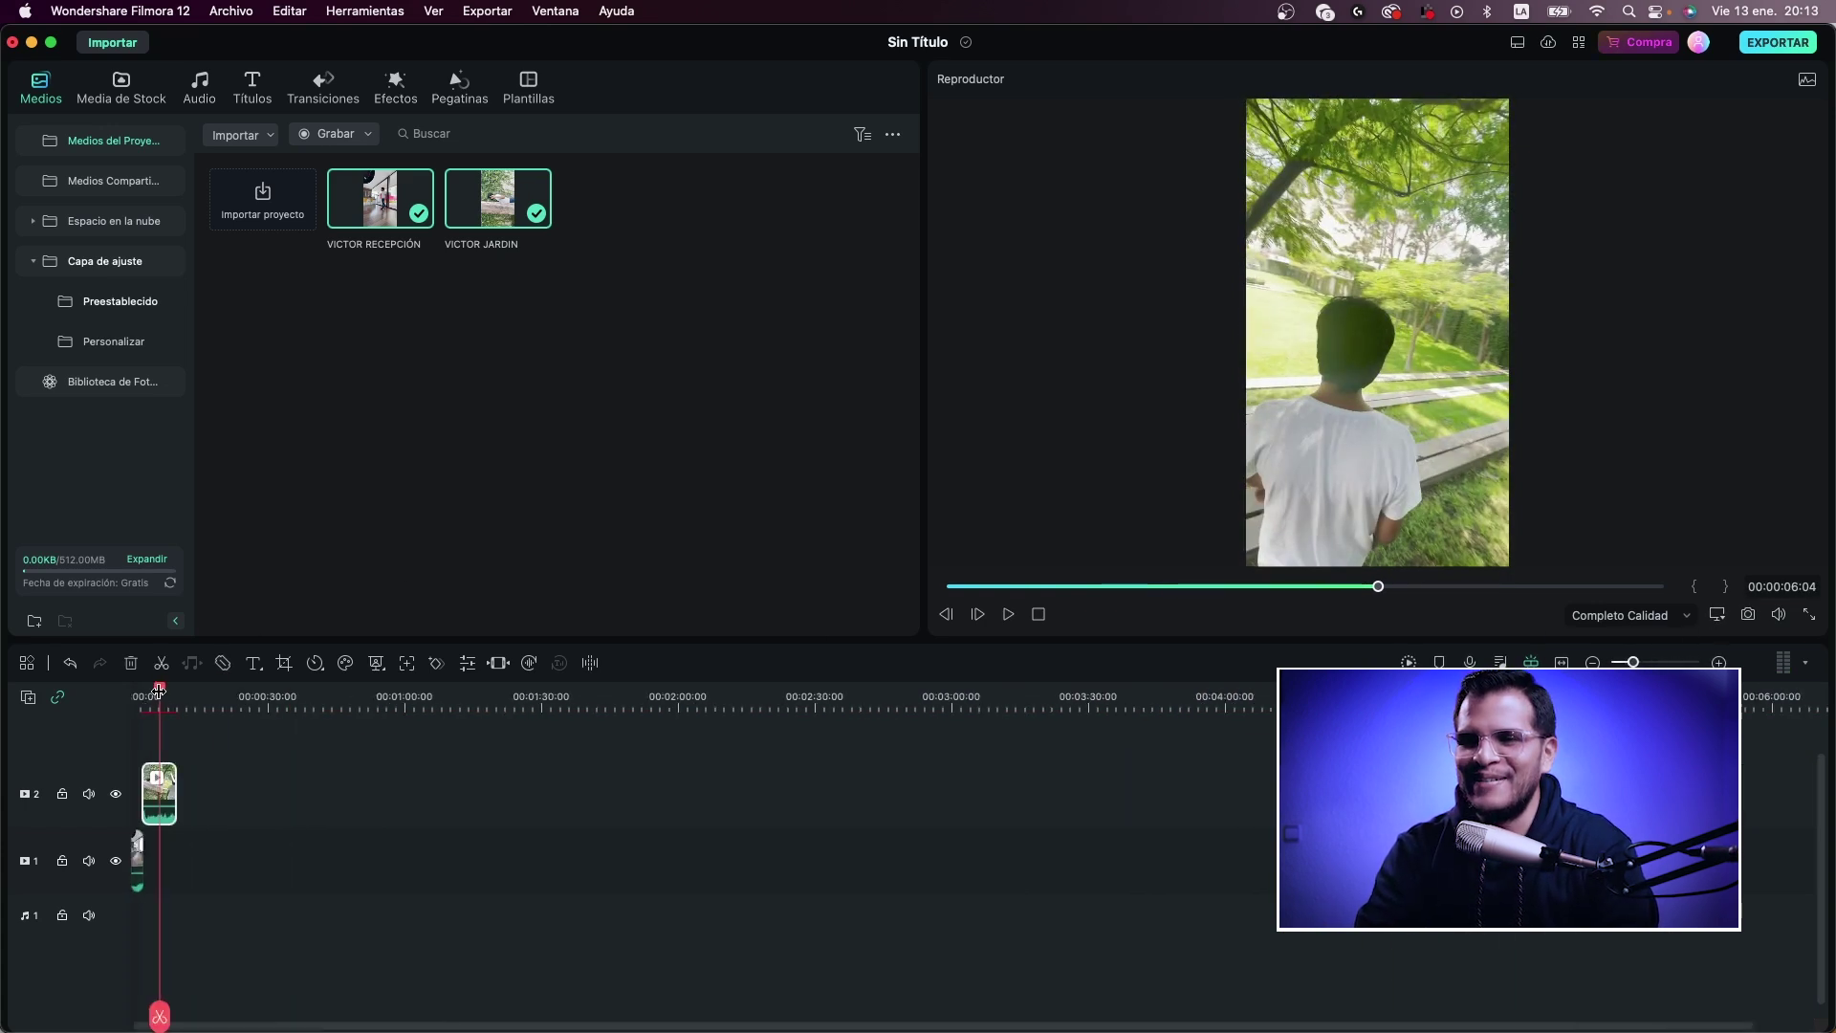
pyautogui.moveTo(158, 688); pyautogui.dragTo(100, 699)
pyautogui.press('space')
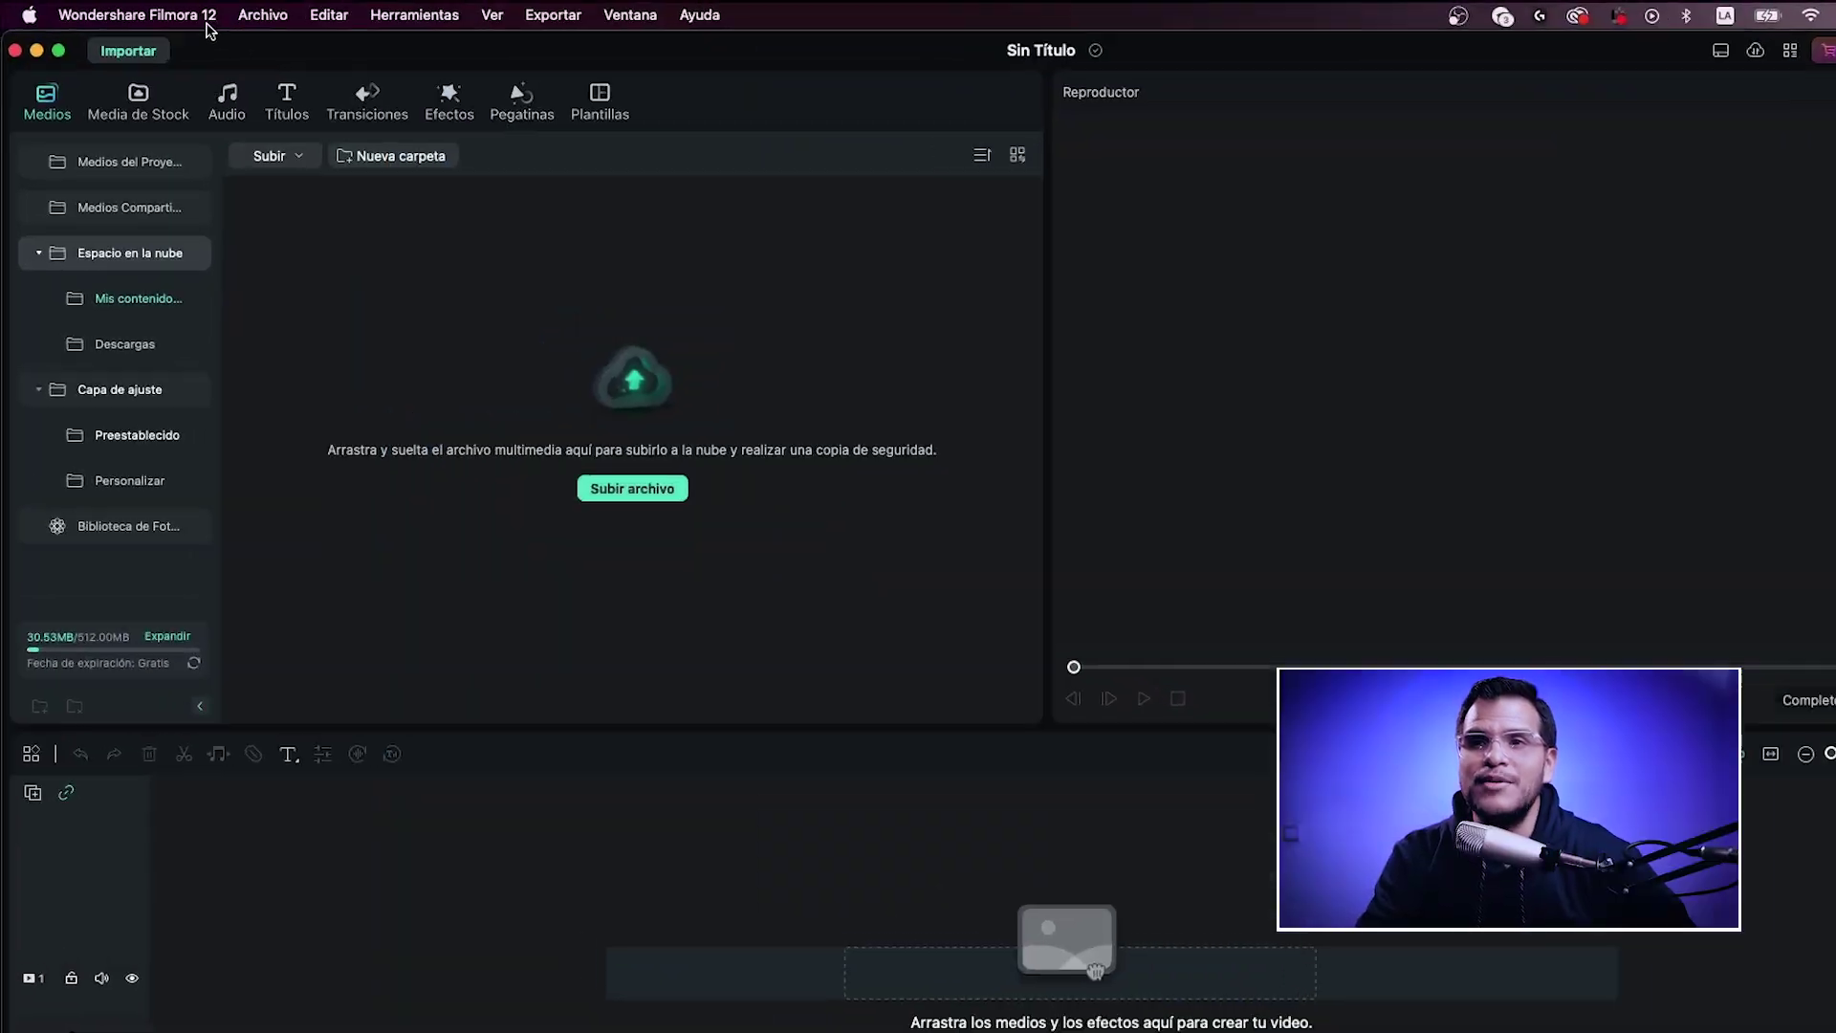
# Step: Open the keyboard shortcuts settings and look through the Archivo, Editar, Herramientas and Ver categories
pyautogui.click(196, 16)
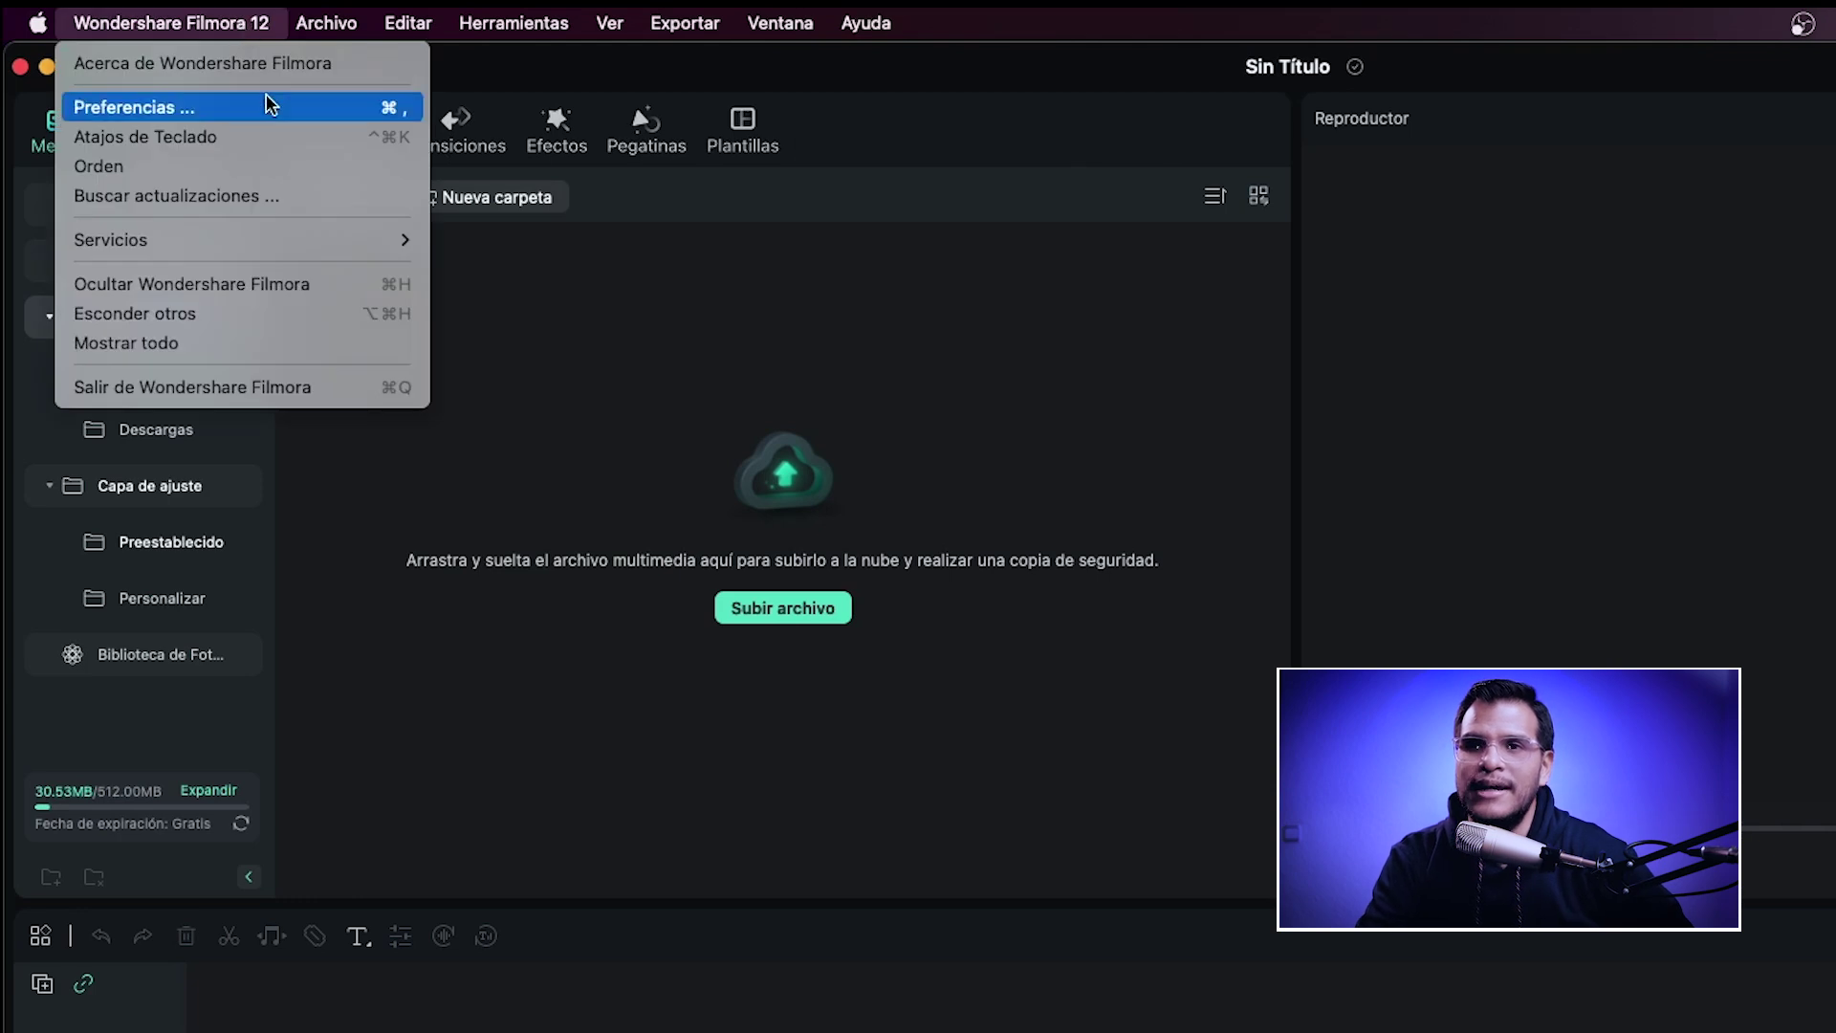
pyautogui.click(228, 143)
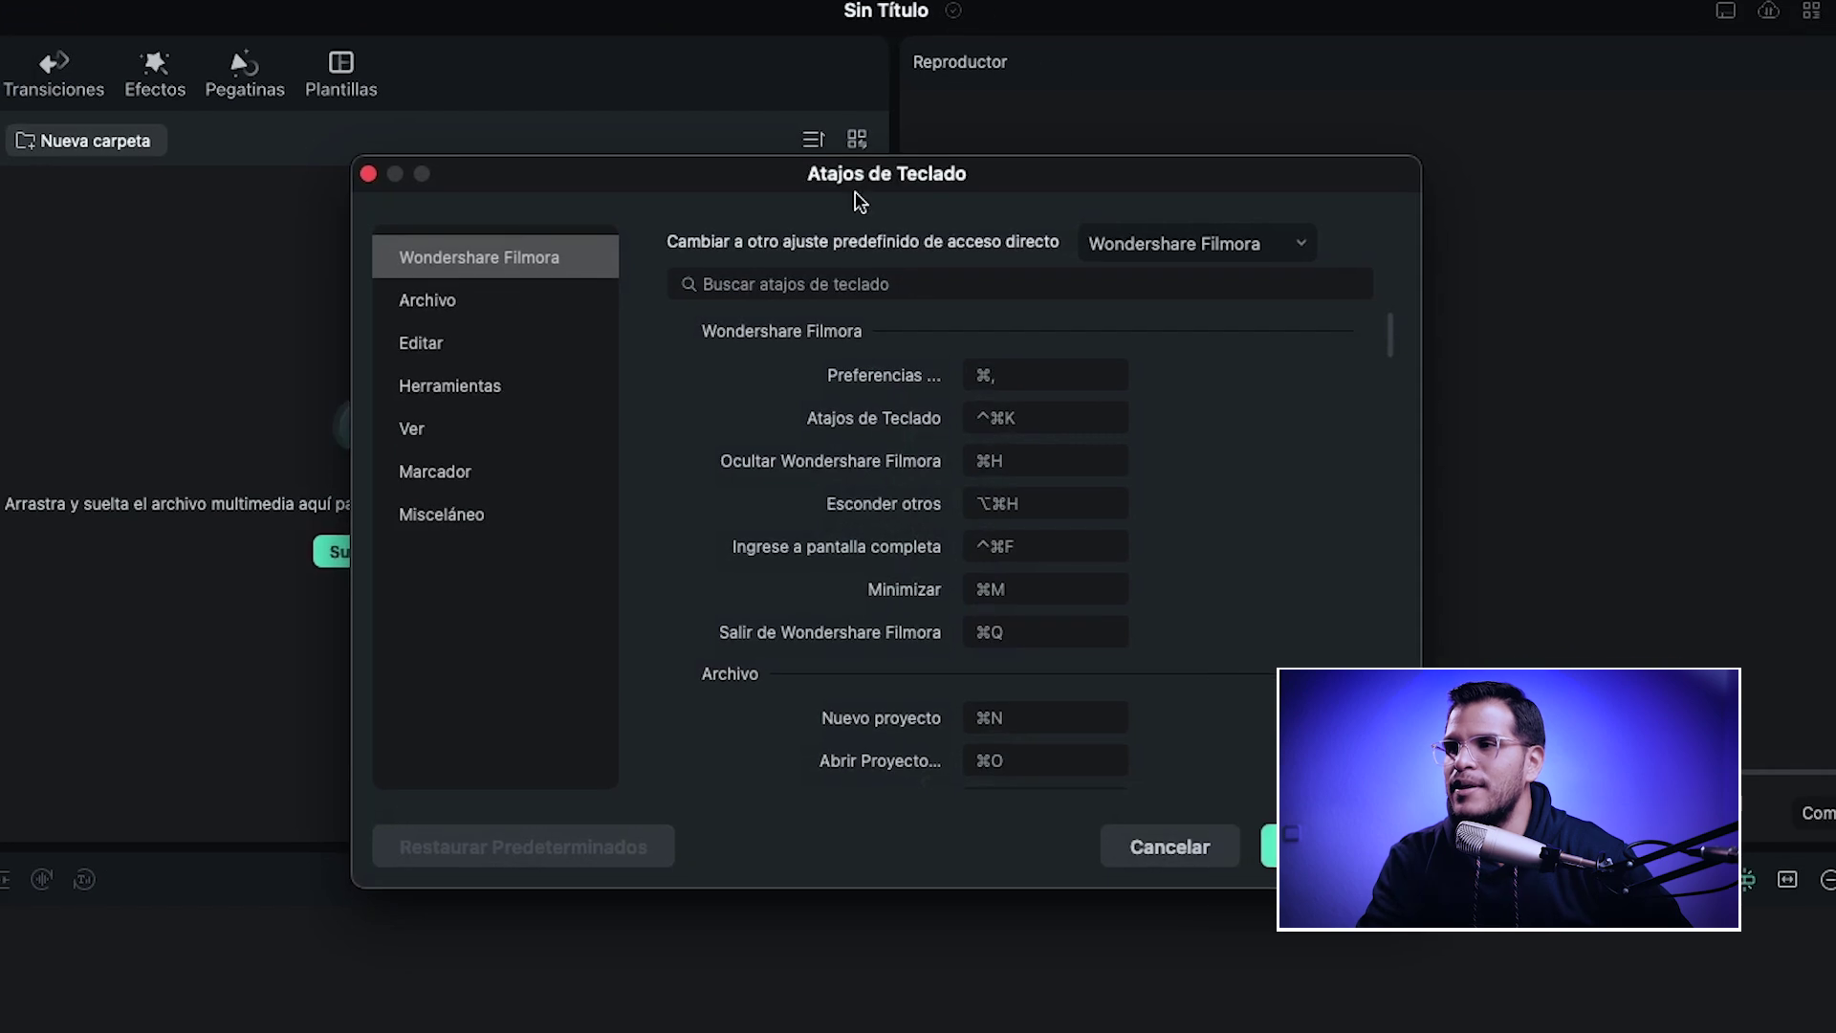
pyautogui.click(474, 299)
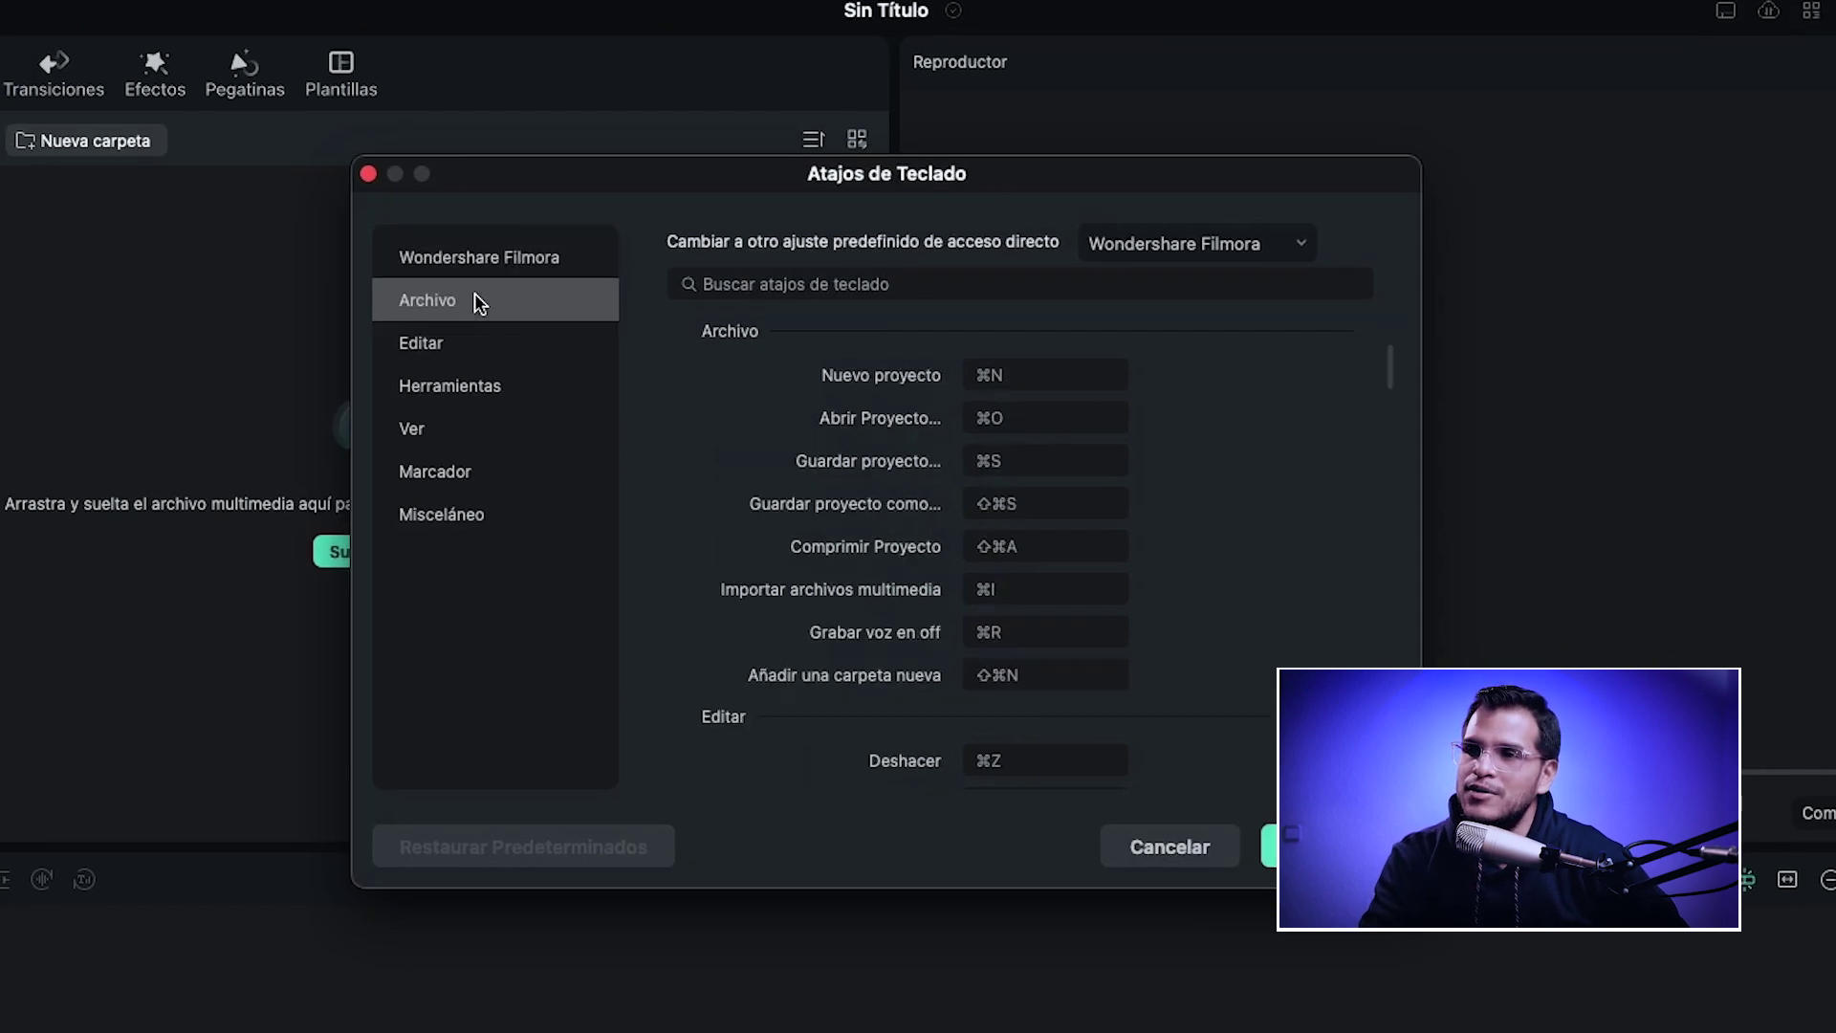
pyautogui.click(484, 341)
pyautogui.click(484, 385)
pyautogui.click(474, 426)
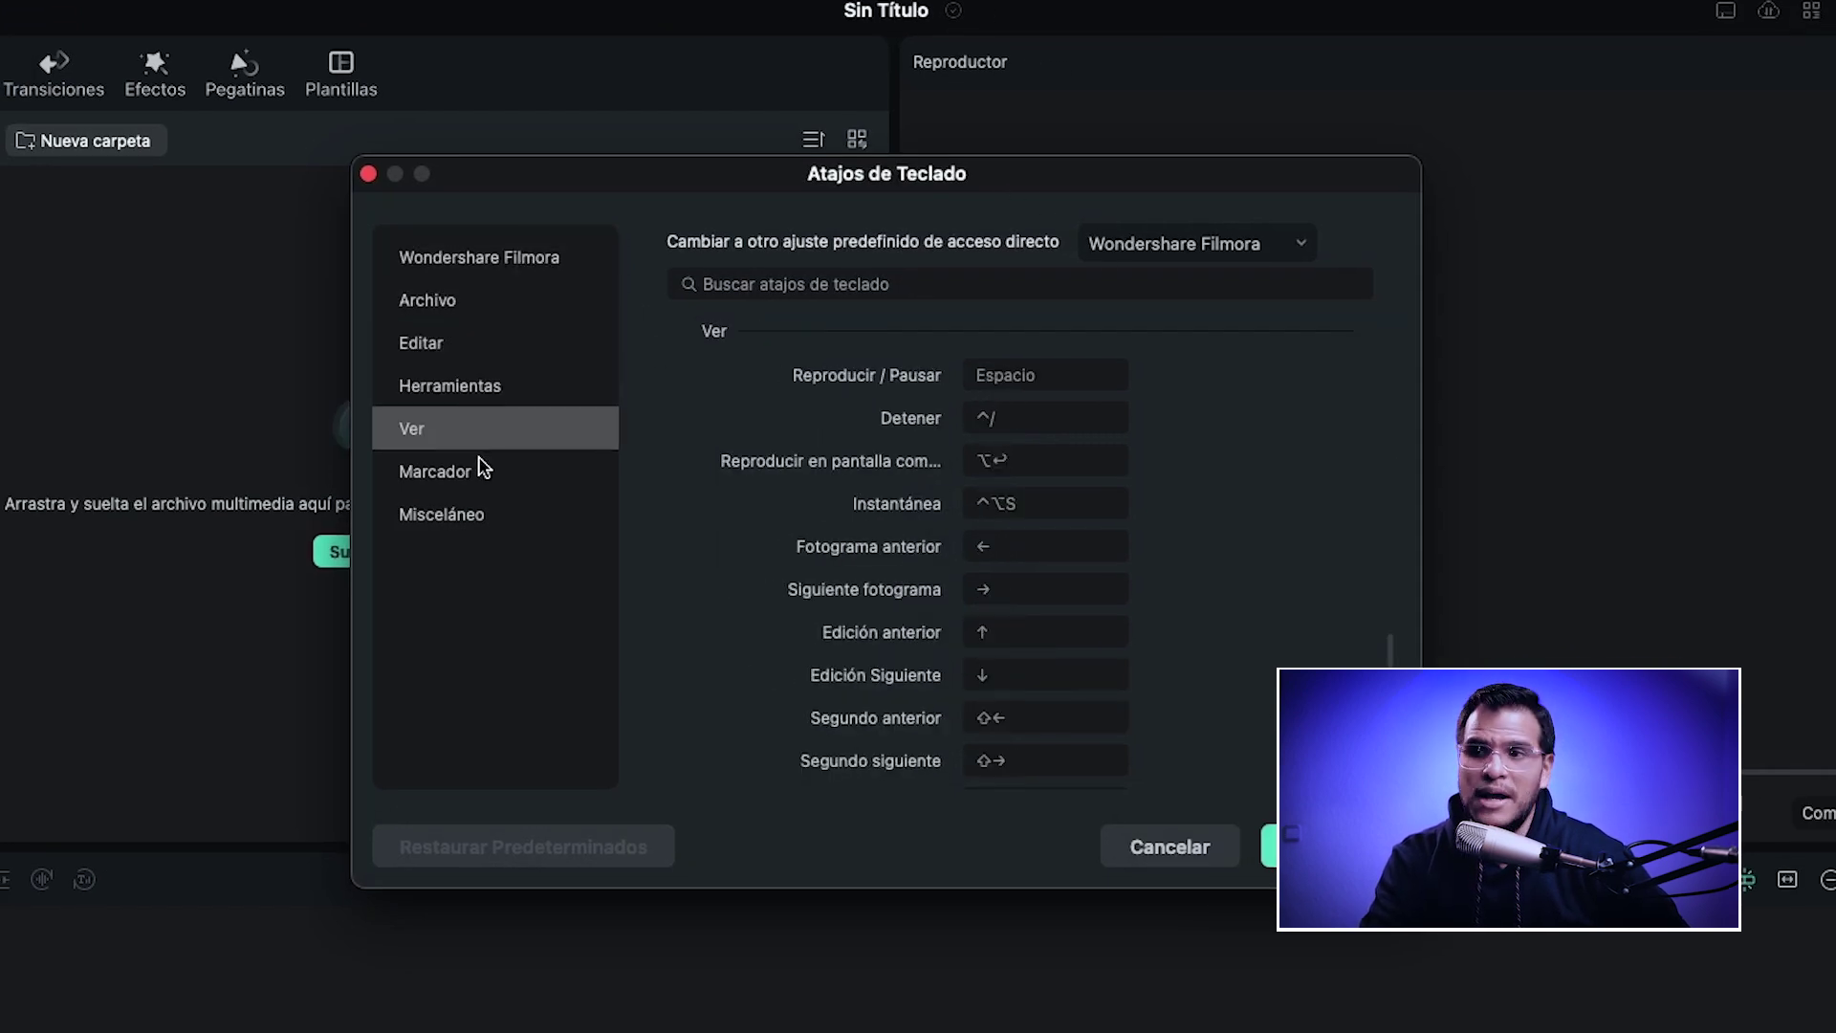
pyautogui.click(593, 266)
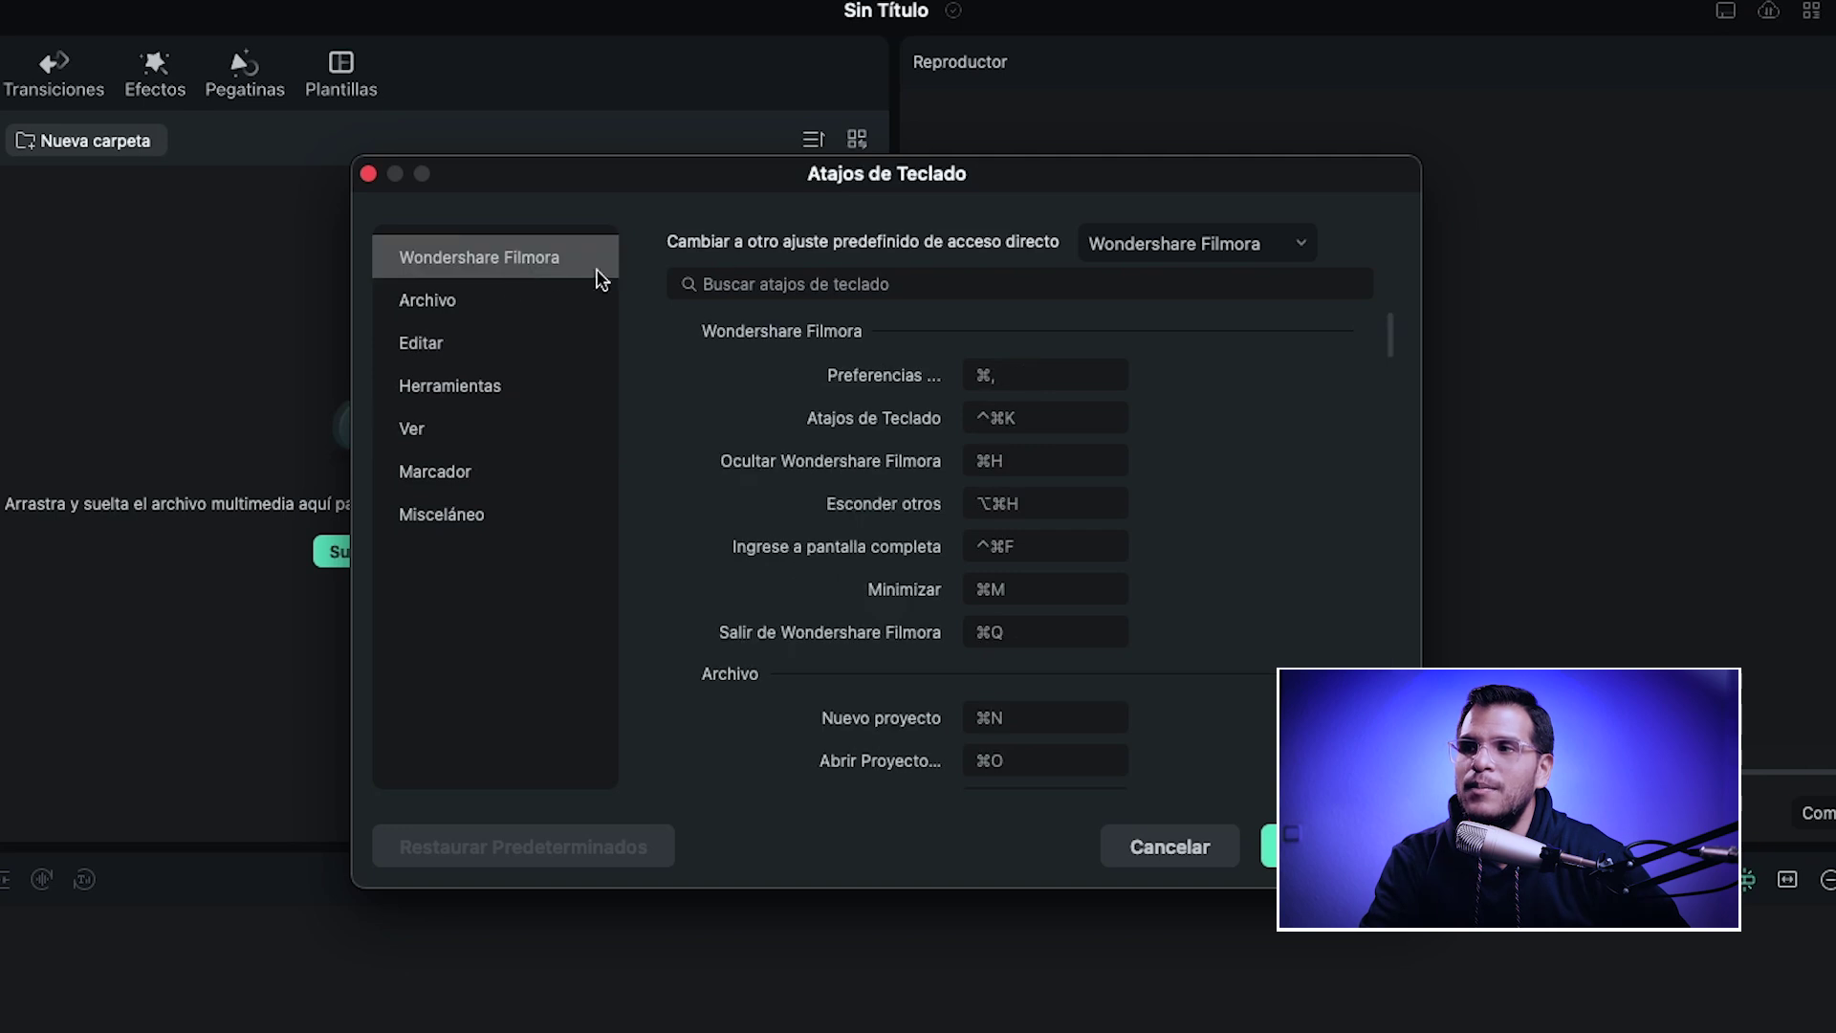
# Step: Switch the shortcut preset to Adobe Premiere Pro and look through its Editar, Herramientas, Ver, Archivo and Marcador shortcuts
pyautogui.click(1240, 251)
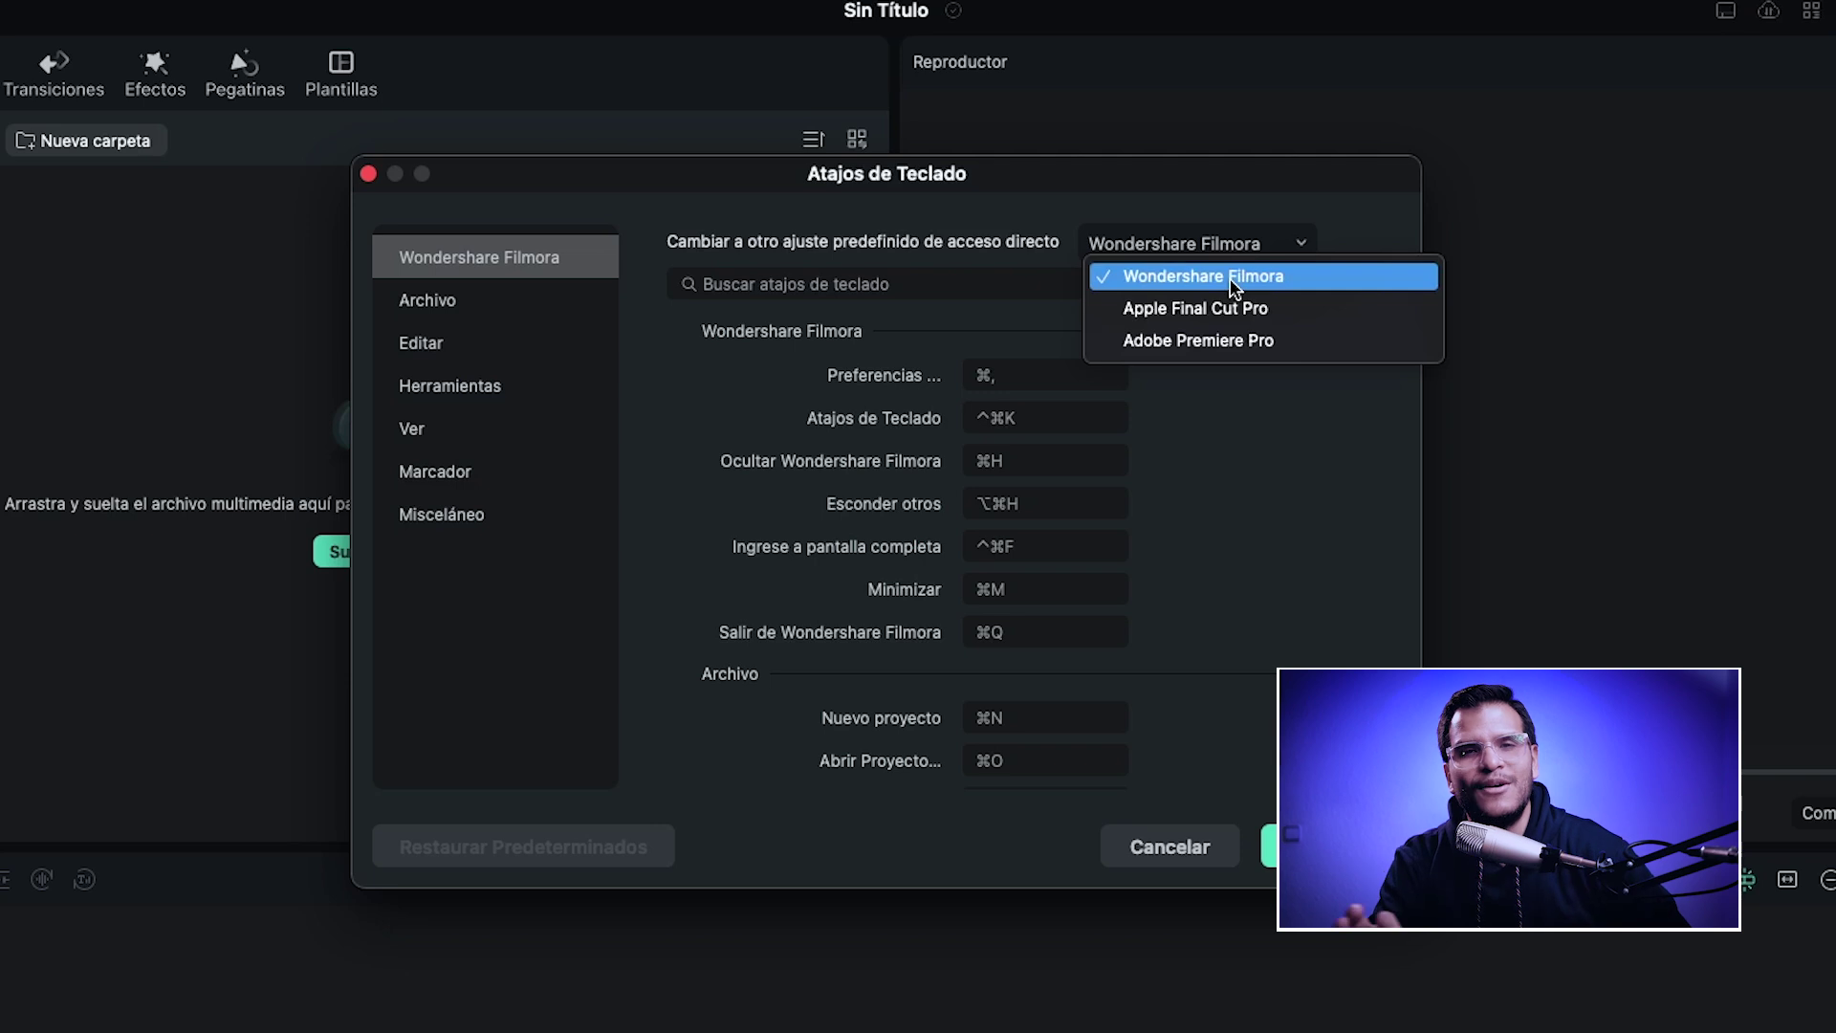
pyautogui.click(1229, 342)
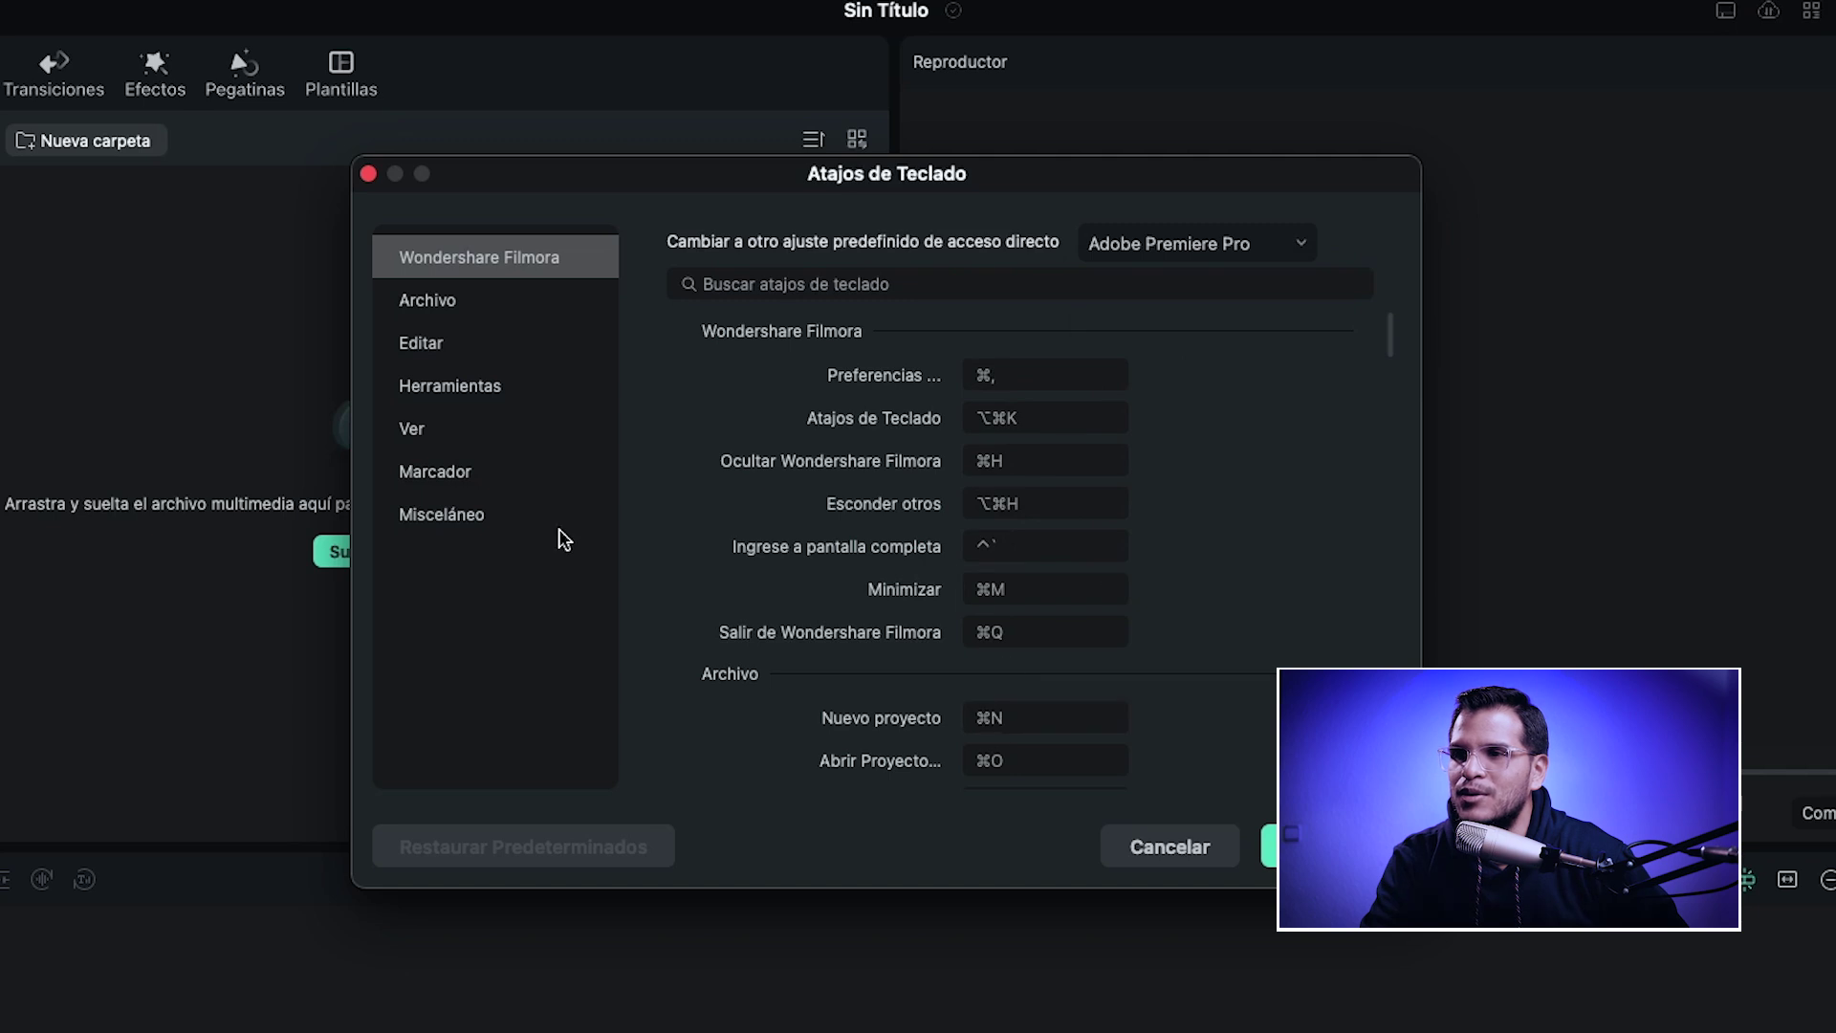
pyautogui.click(459, 355)
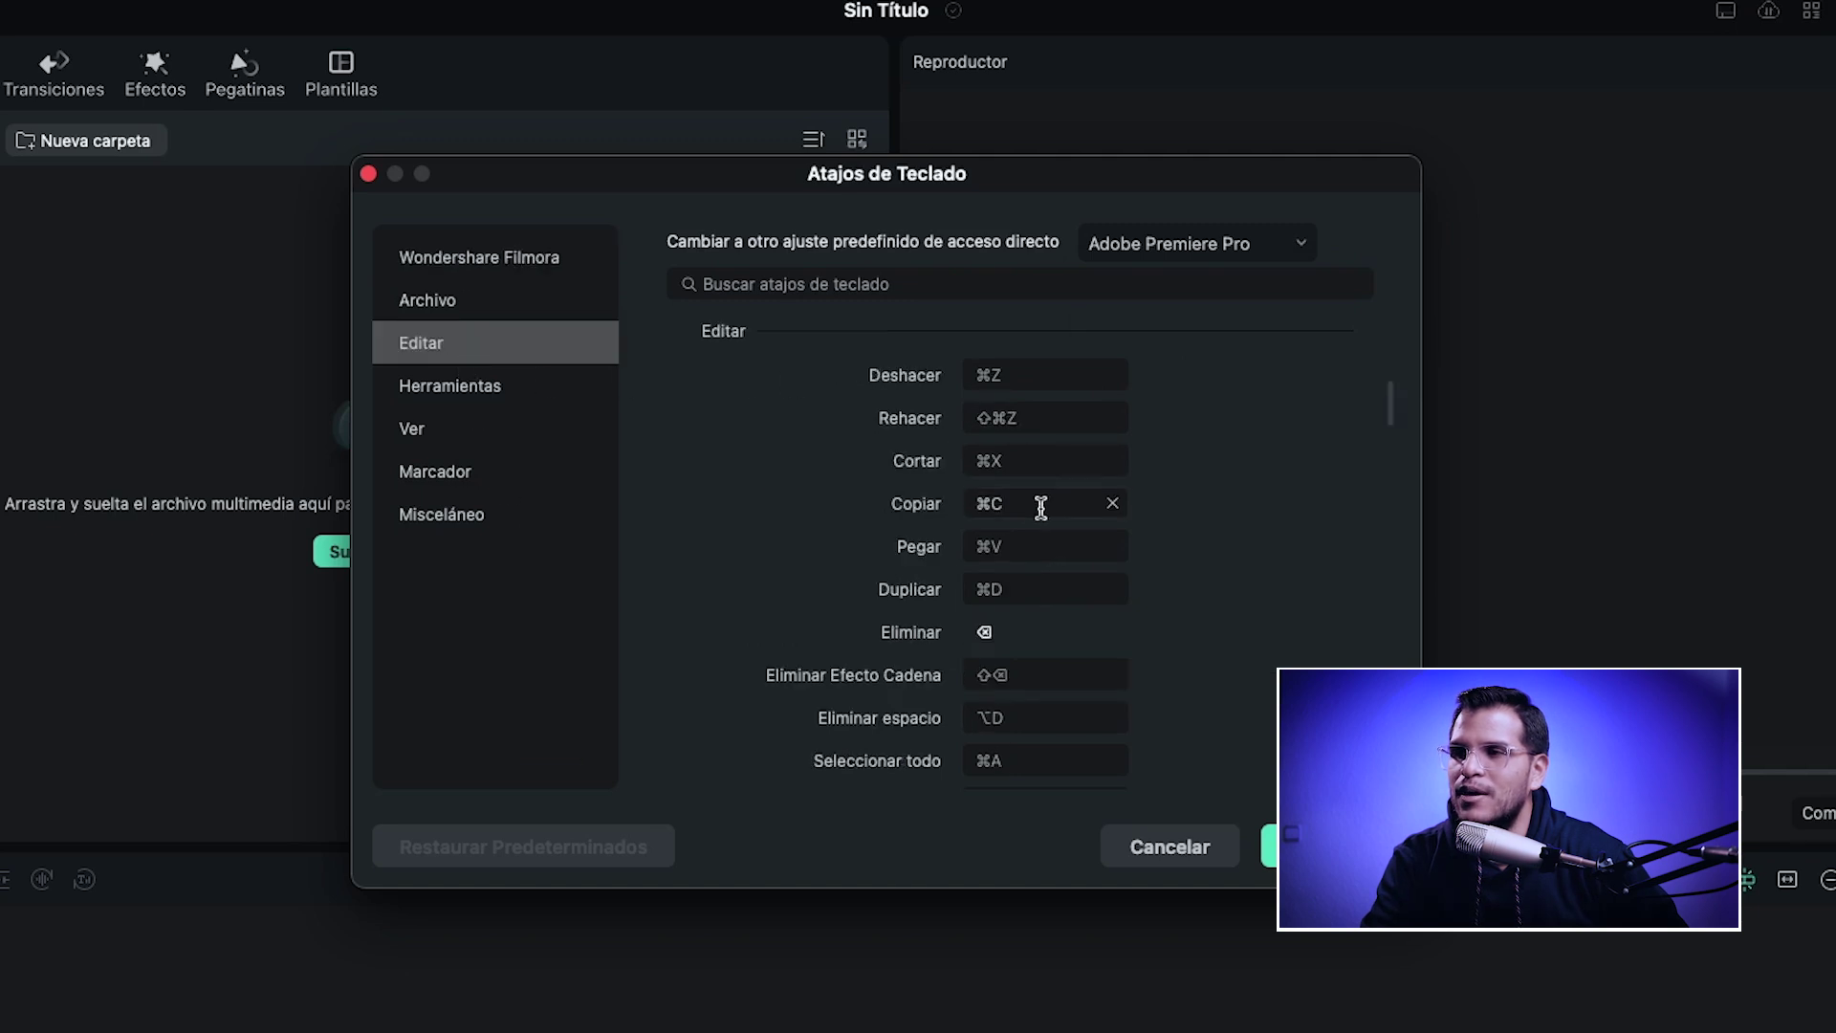
pyautogui.click(552, 382)
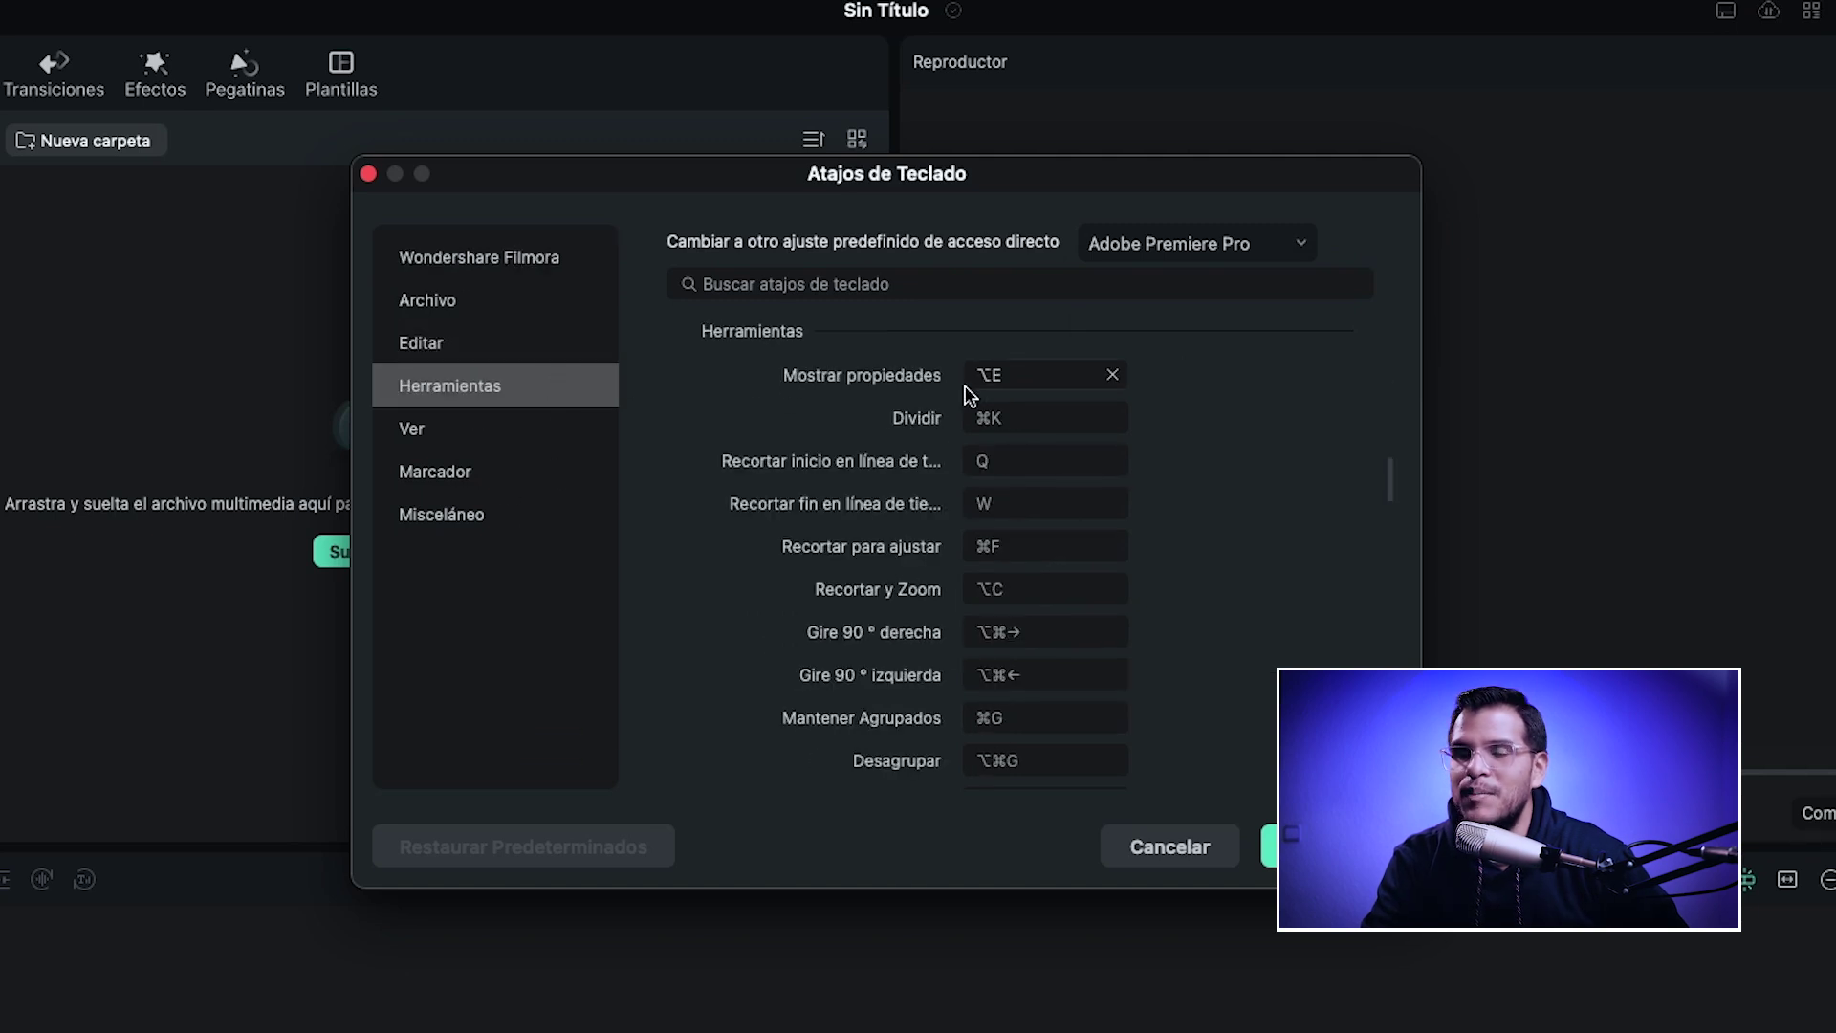
pyautogui.click(427, 437)
pyautogui.click(457, 380)
pyautogui.click(454, 346)
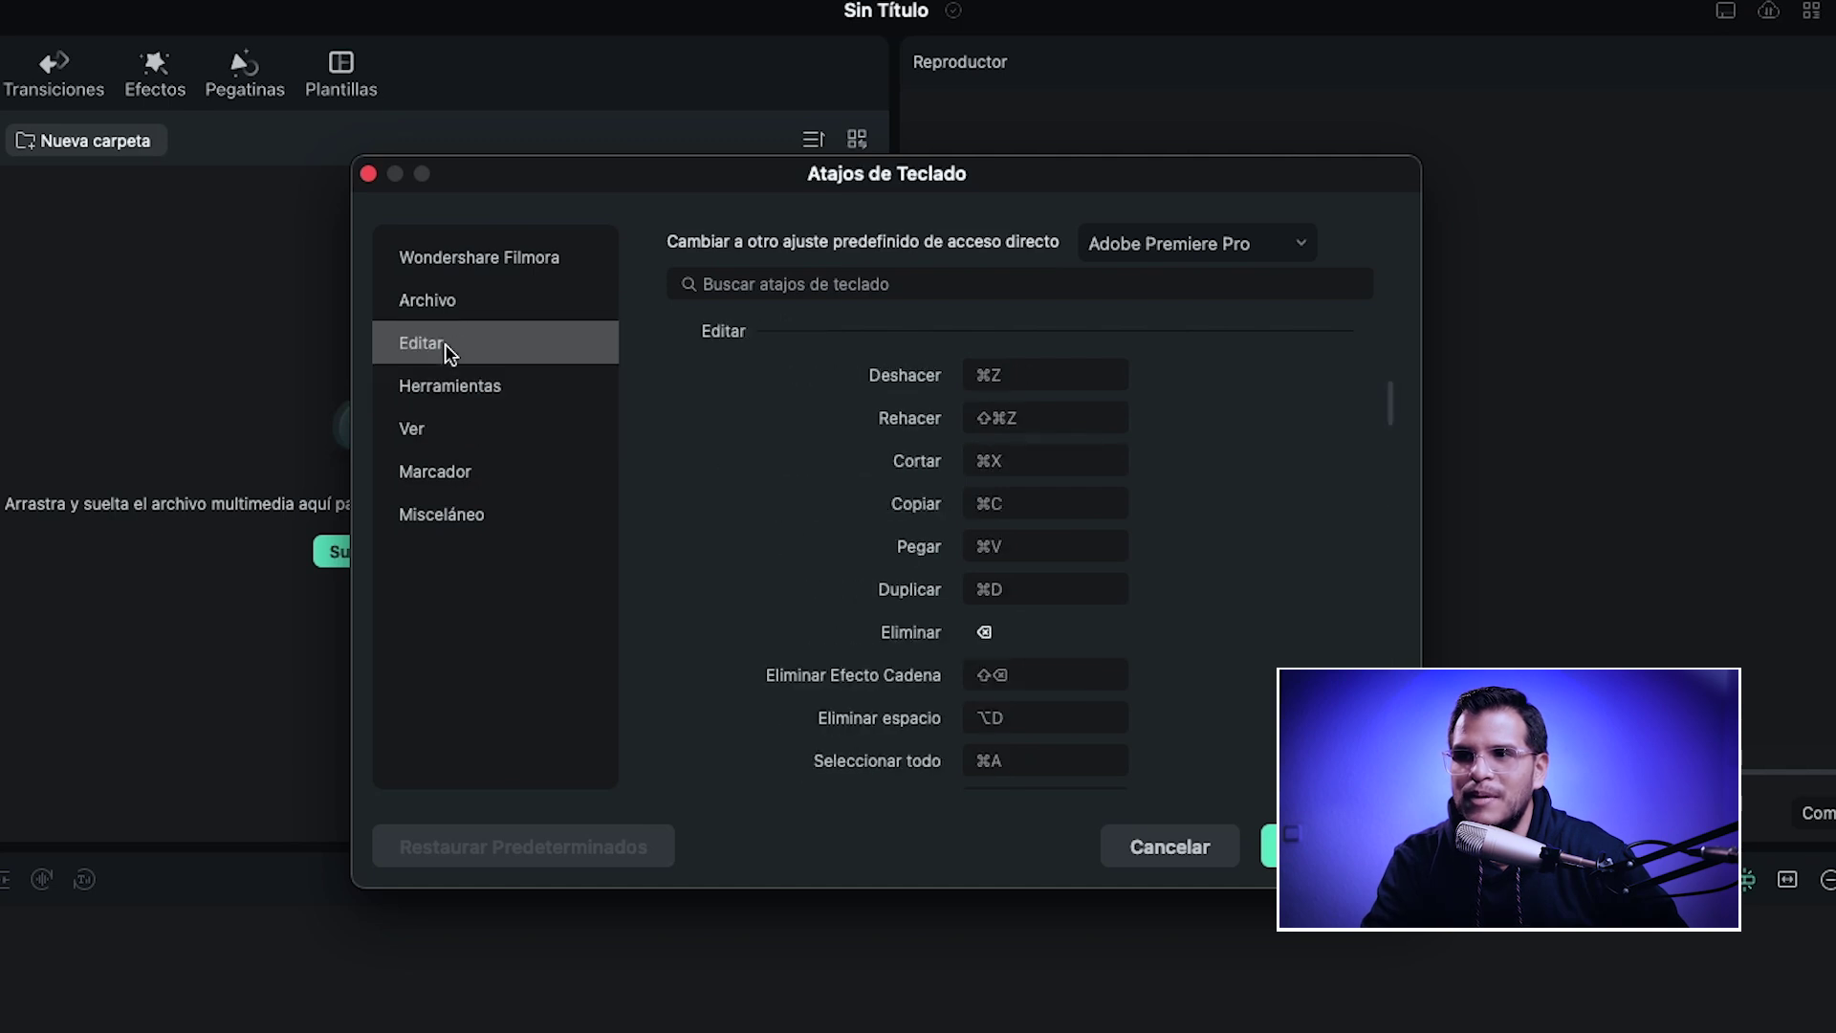
pyautogui.click(461, 300)
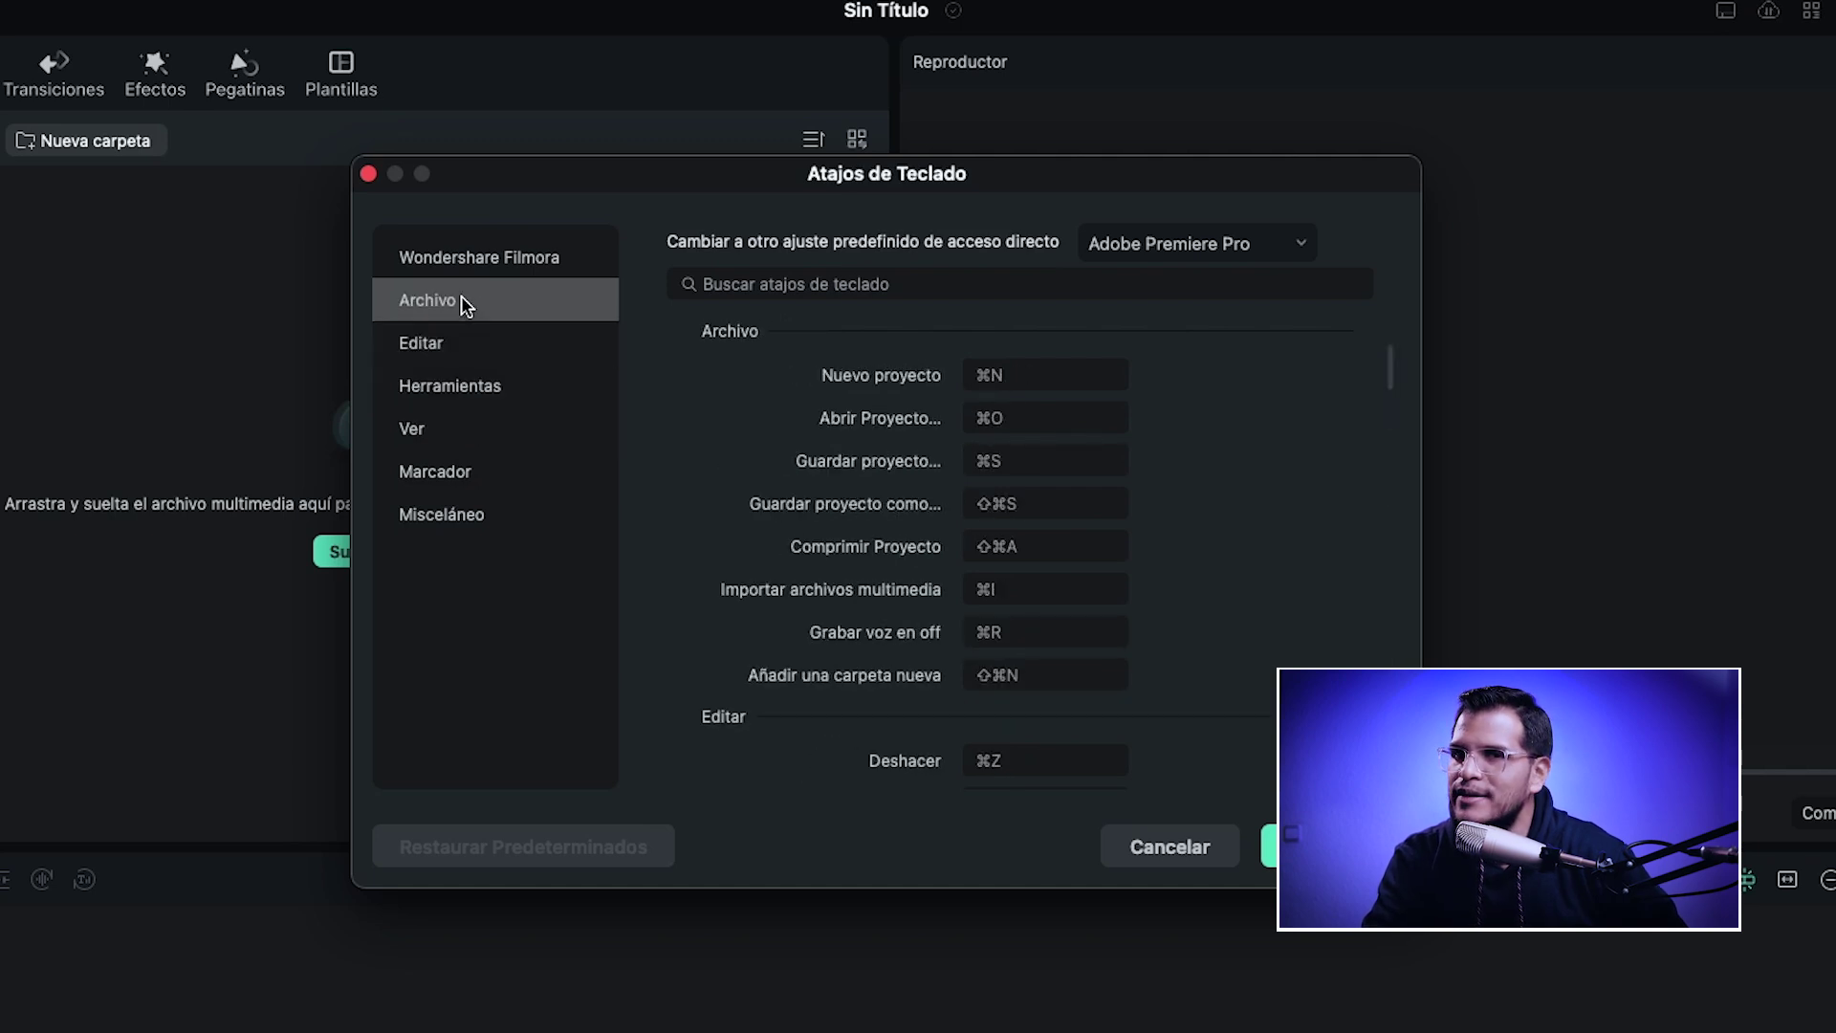
pyautogui.click(483, 474)
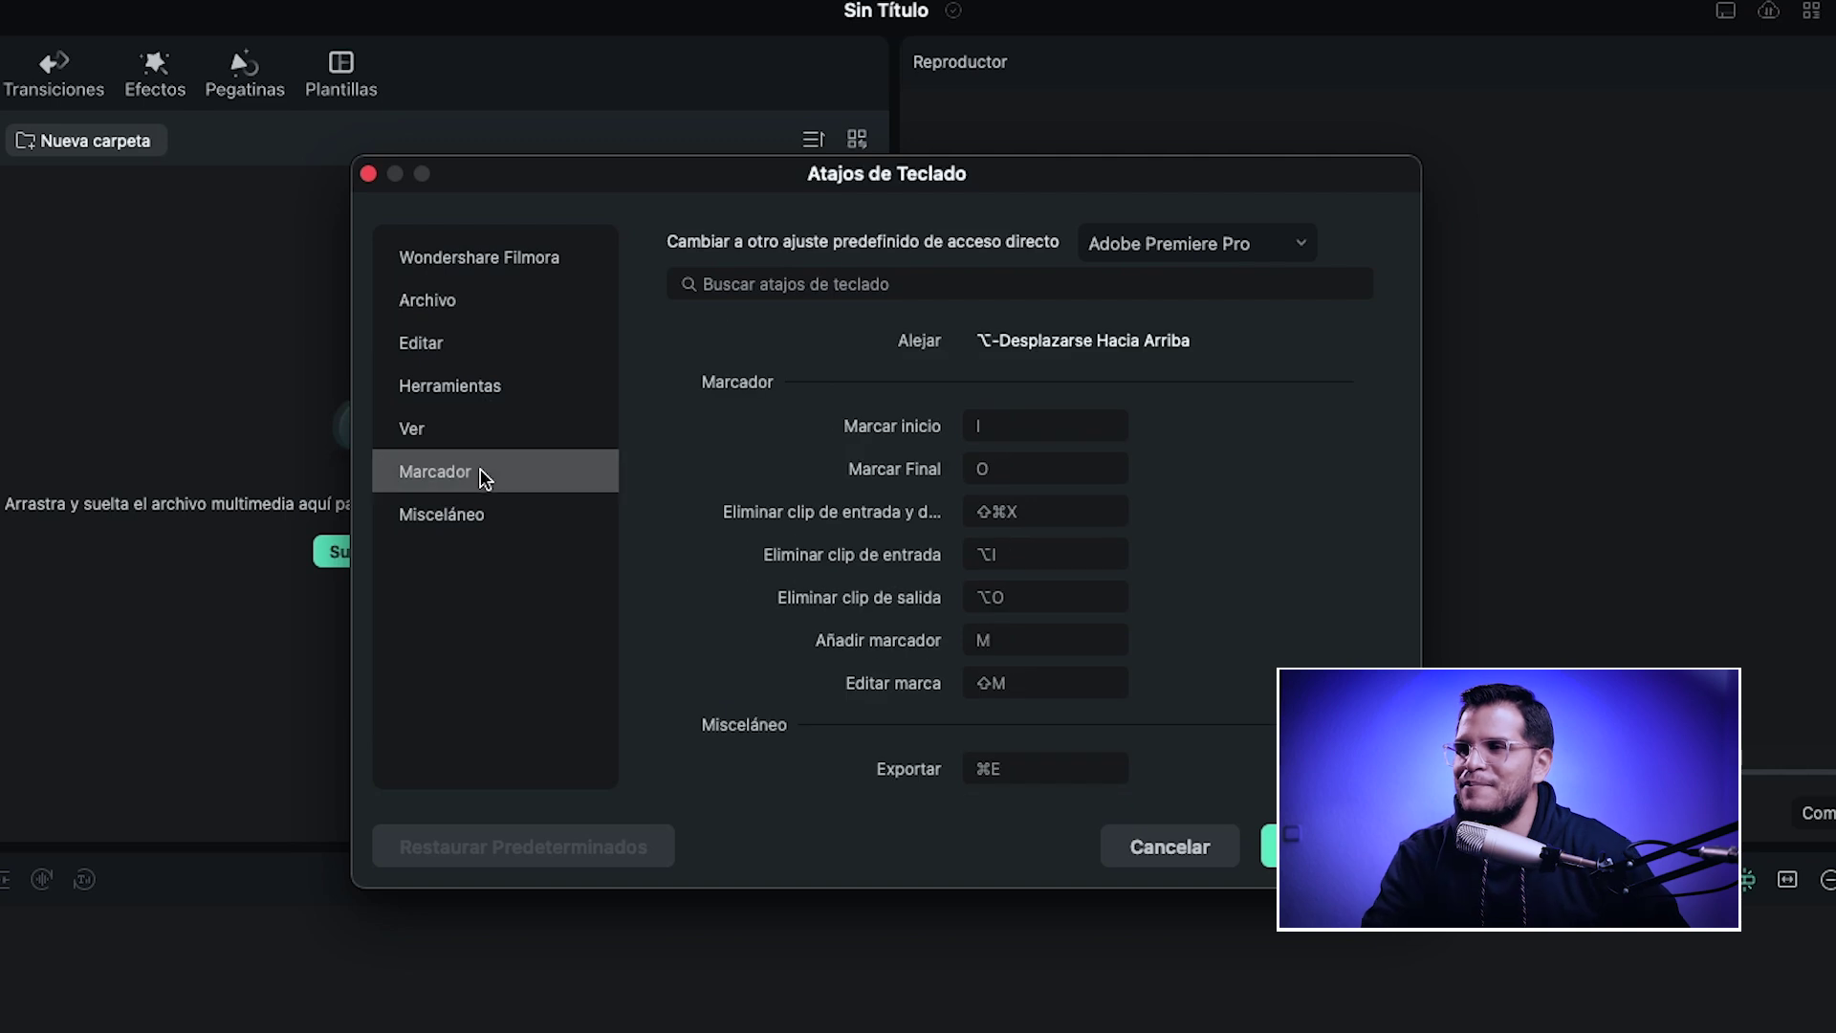